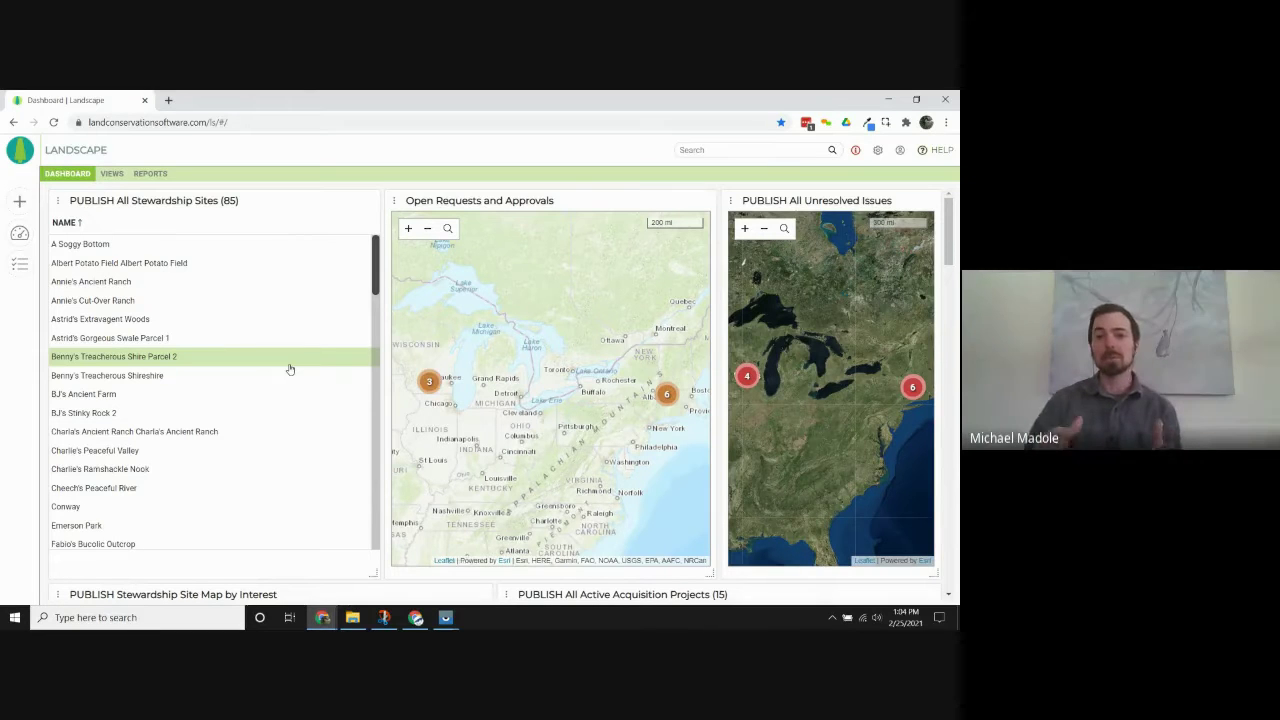
Search for 'mill river', open the Mill River Easement stewardship site and scroll to its boundary map.
{"action": "left_click", "coordinate": [737, 149]}
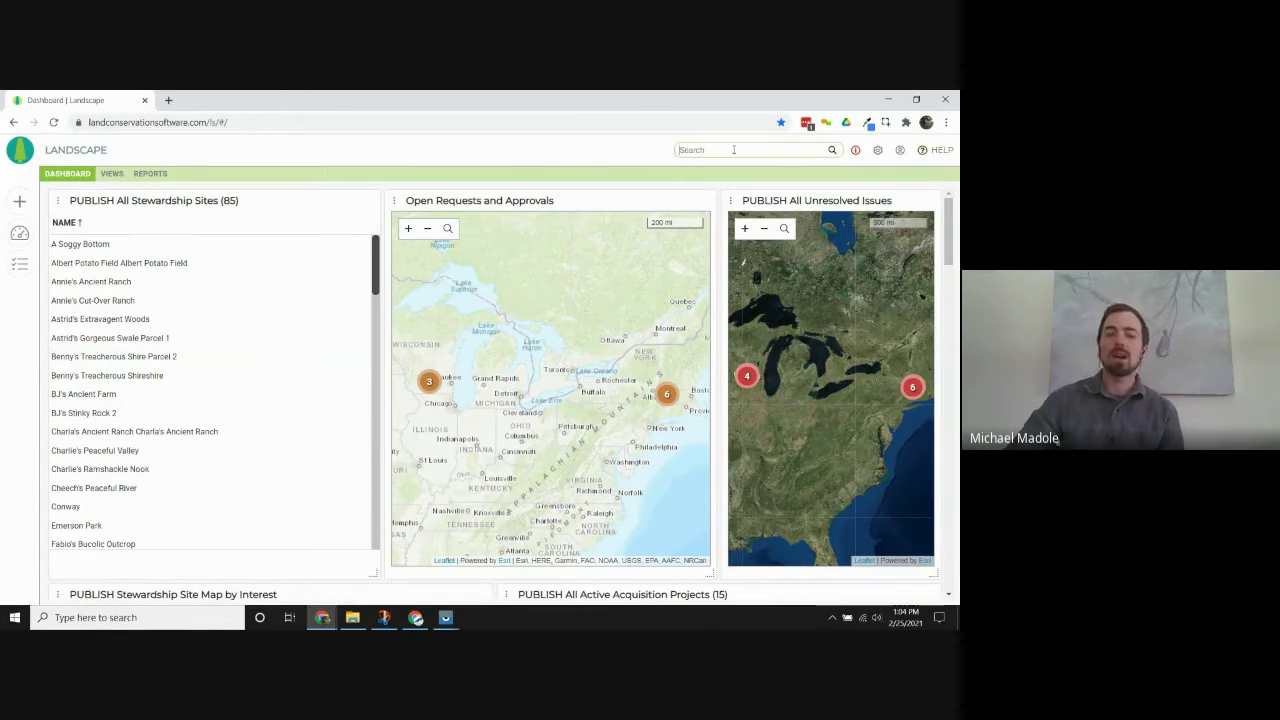
{"action": "type", "text": "mill ri"}
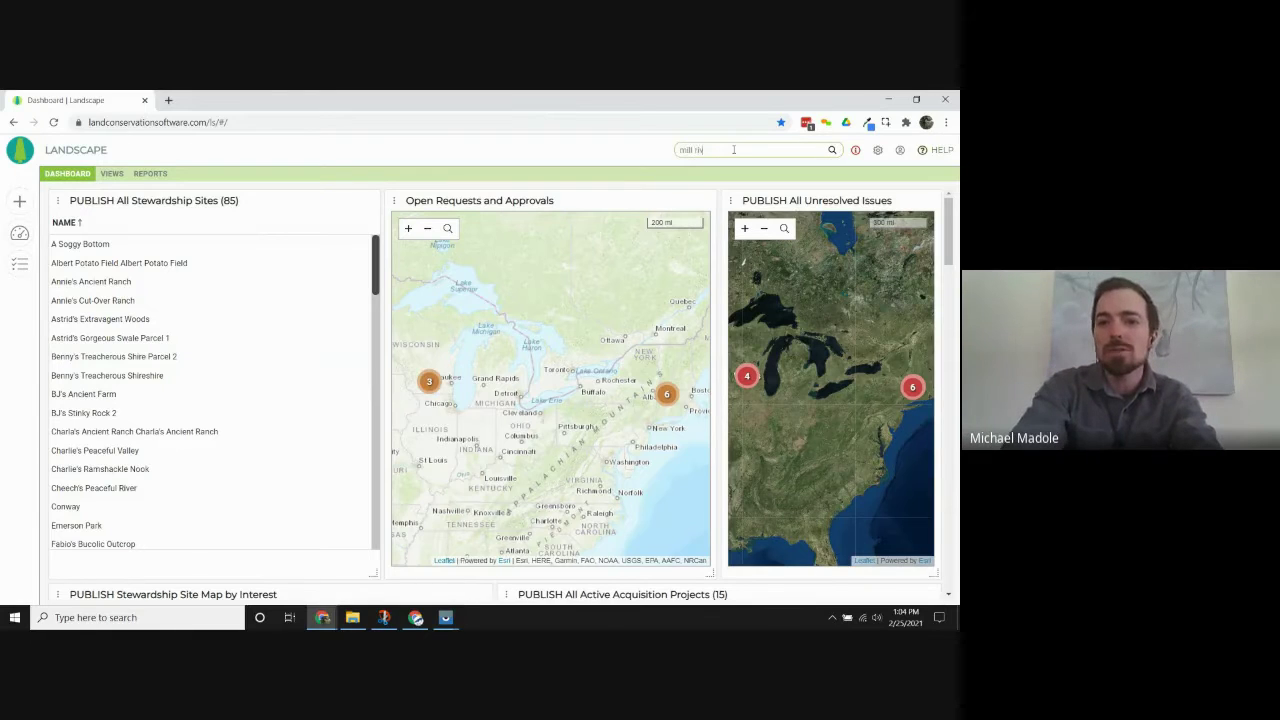
{"action": "type", "text": "ver"}
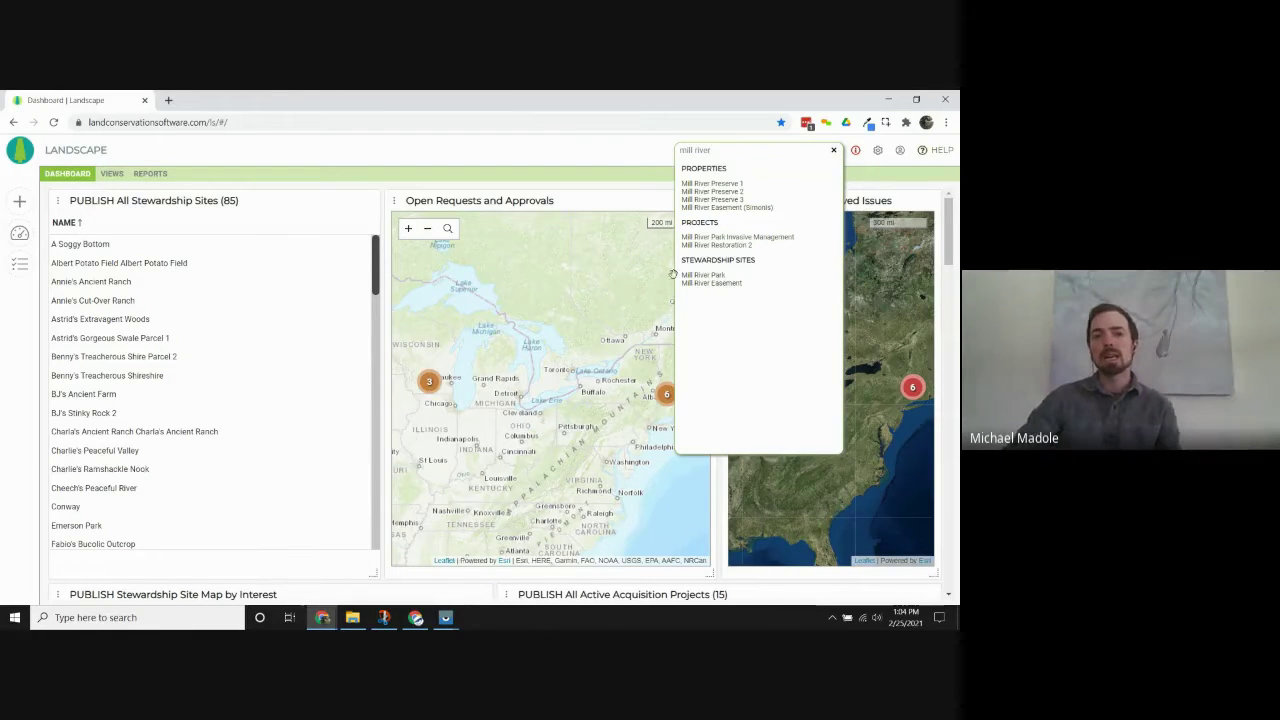
{"action": "left_click", "coordinate": [711, 284]}
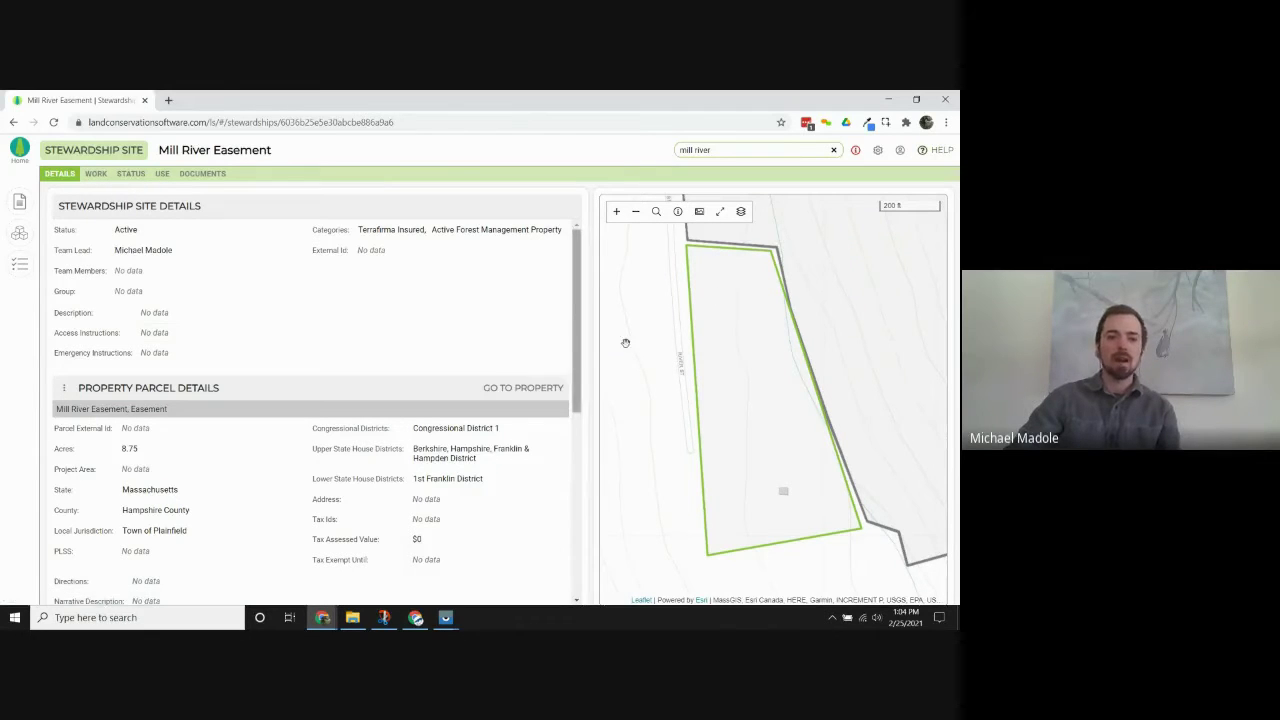
{"action": "scroll", "coordinate": [571, 459], "scroll_direction": "down", "scroll_amount": 5}
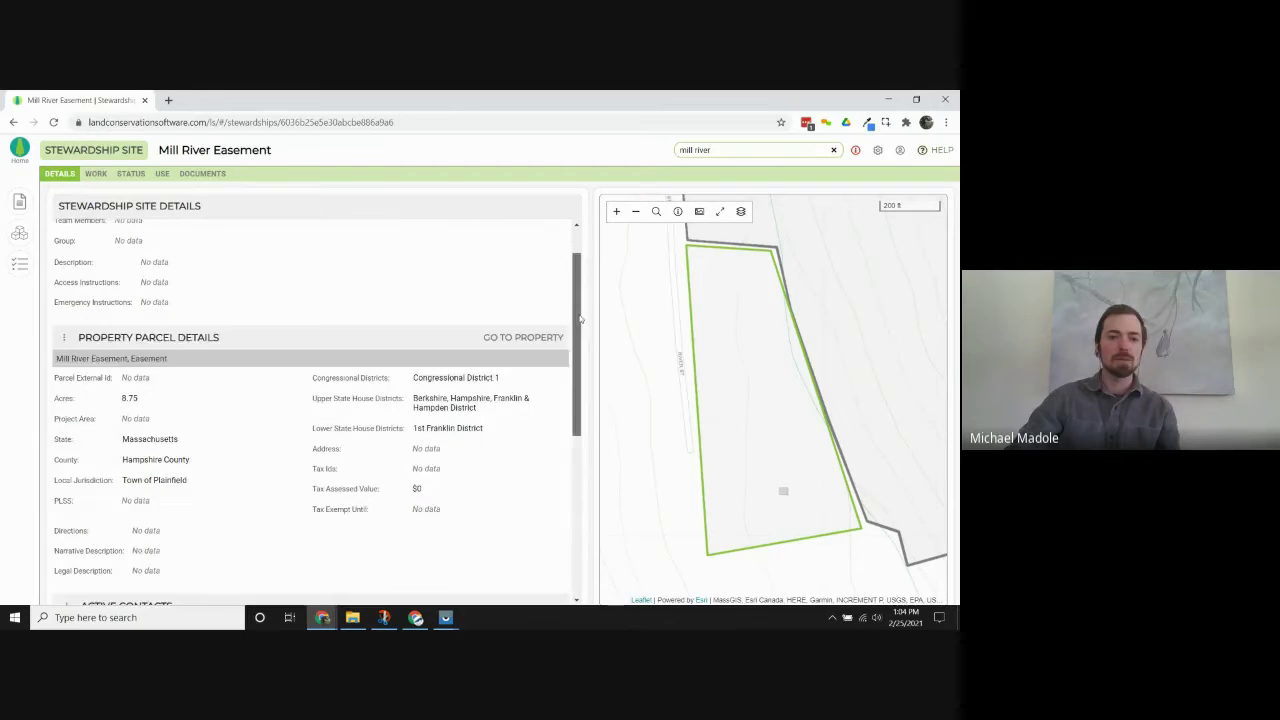
{"action": "left_click_drag", "start_coordinate": [576, 459], "coordinate": [577, 389]}
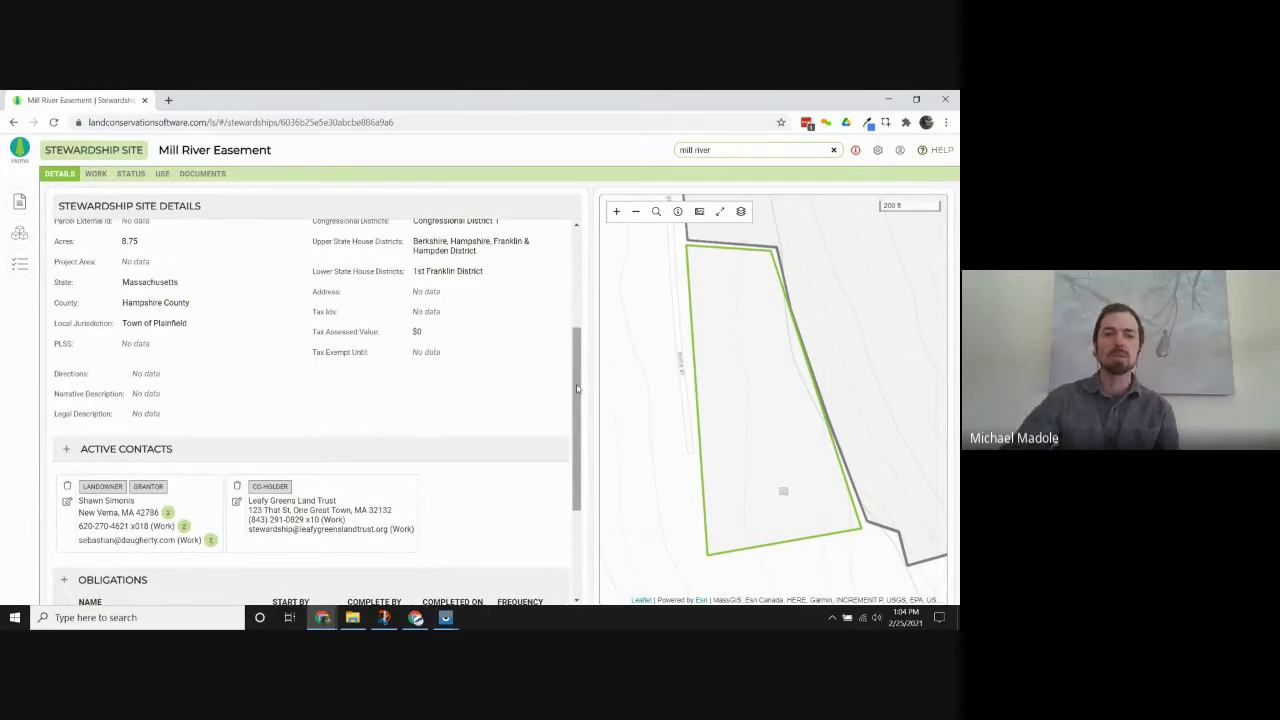
{"action": "left_click_drag", "start_coordinate": [577, 389], "coordinate": [574, 272]}
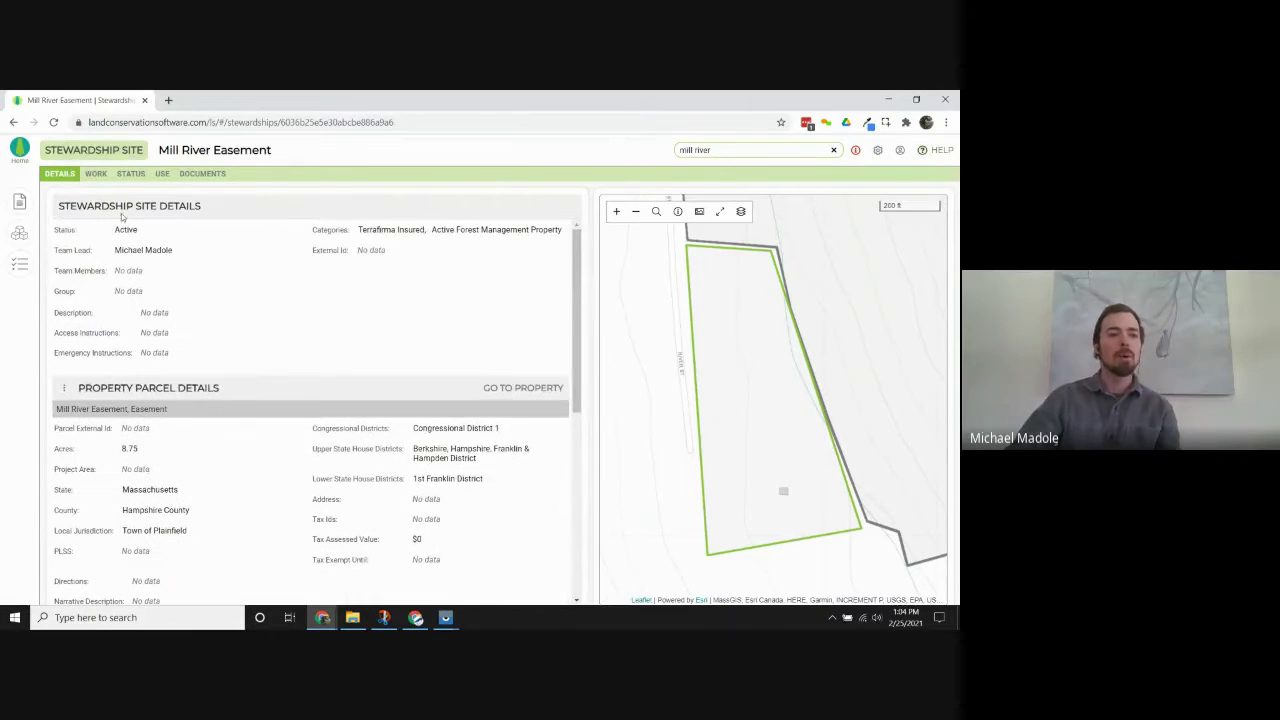
Switch the Mill River Easement site to its Status tab.
{"action": "left_click", "coordinate": [131, 174]}
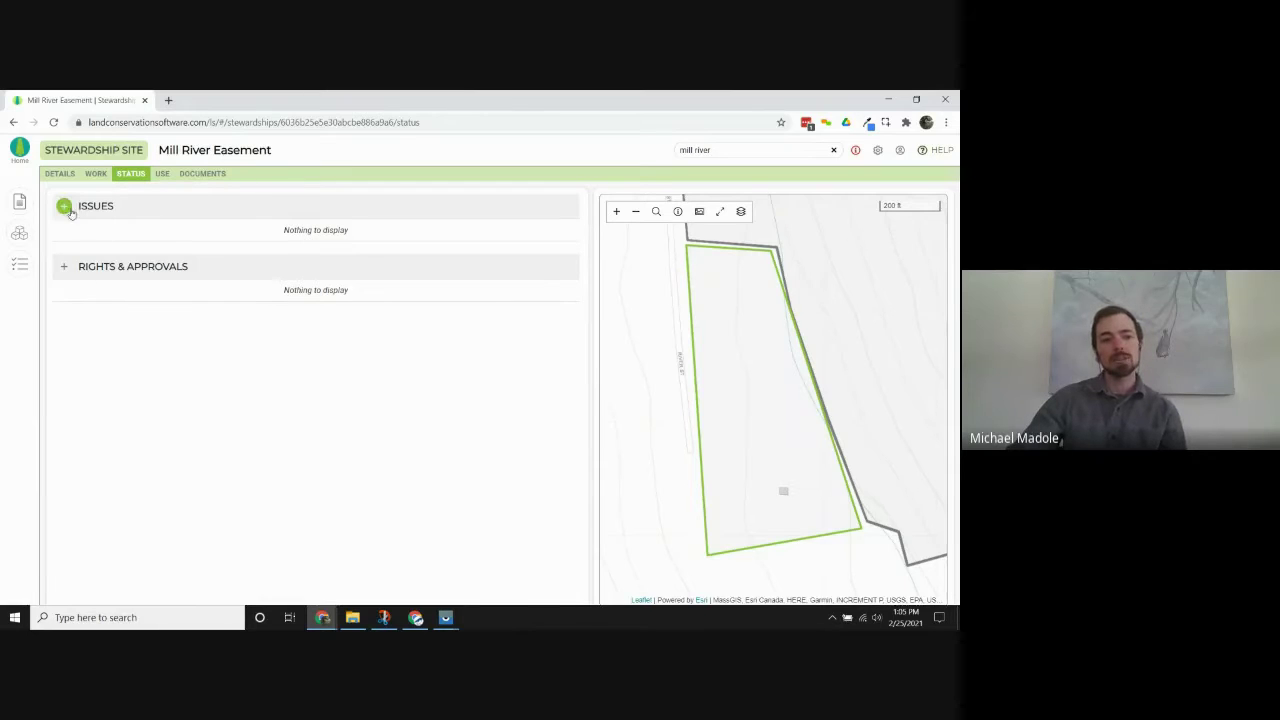
Add a new issue, identified 2/25/2021 with Staff Follow-Up severity, after checking its map layers list.
{"action": "left_click", "coordinate": [64, 207]}
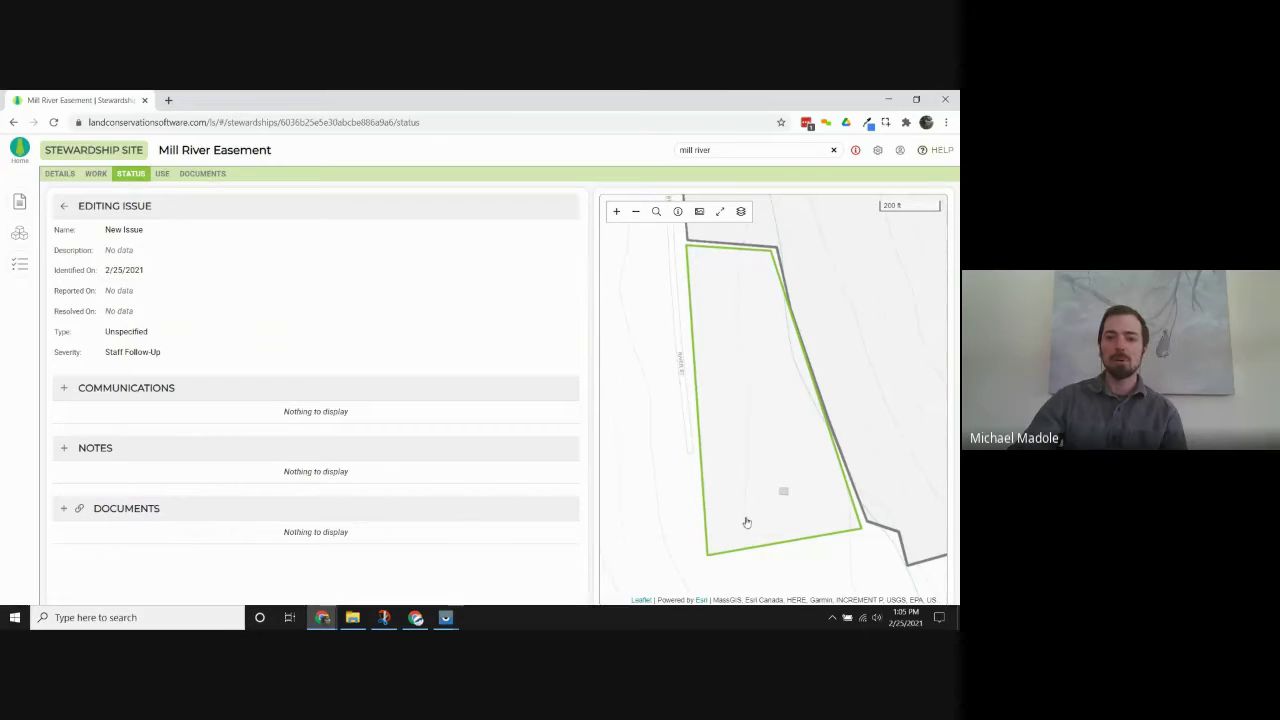
{"action": "left_click", "coordinate": [741, 211]}
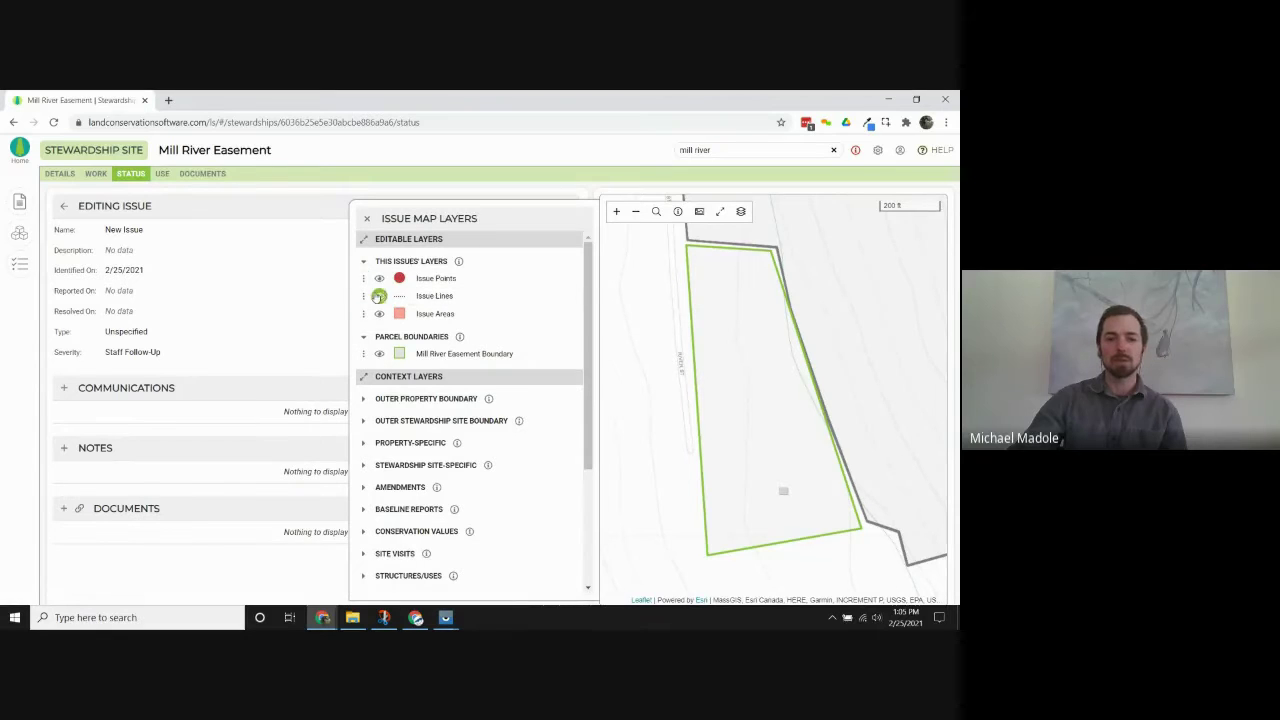
{"action": "left_click", "coordinate": [367, 219]}
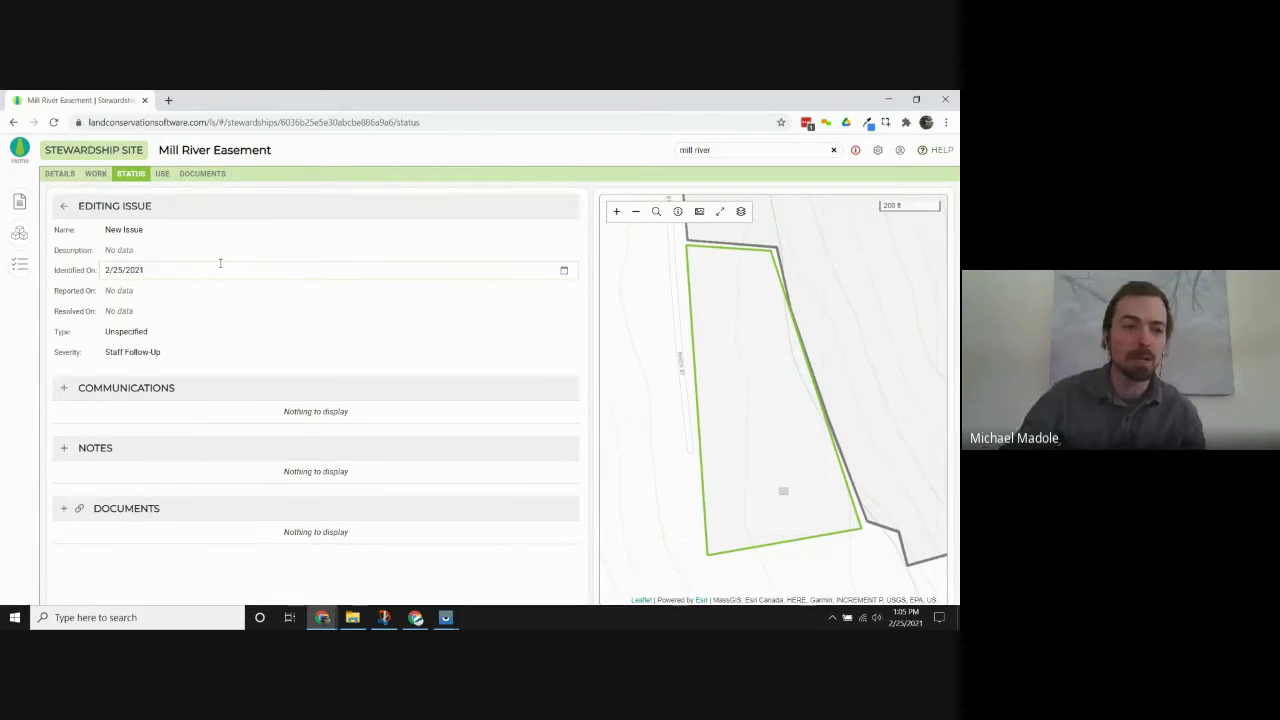
{"action": "left_click", "coordinate": [152, 230]}
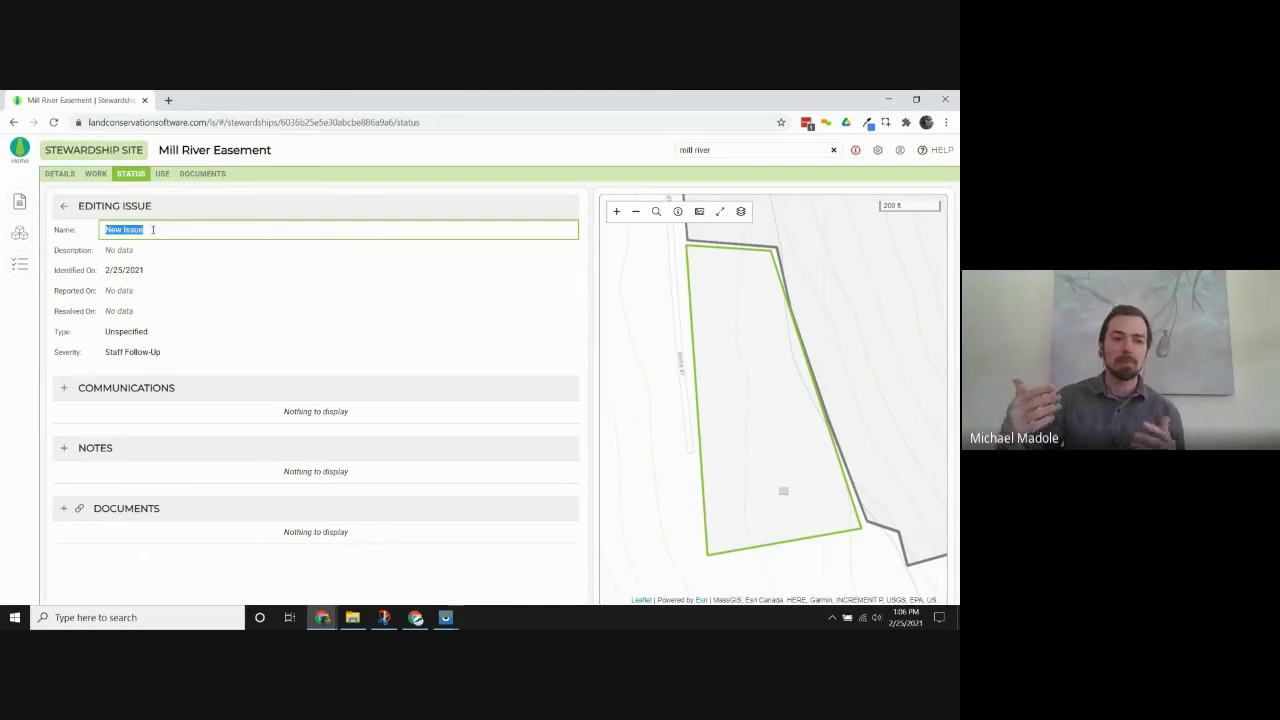
Name the issue 'Mill River Easement Pending Transfer' and enter a reported date of 2/25/2021.
{"action": "type", "text": "M"}
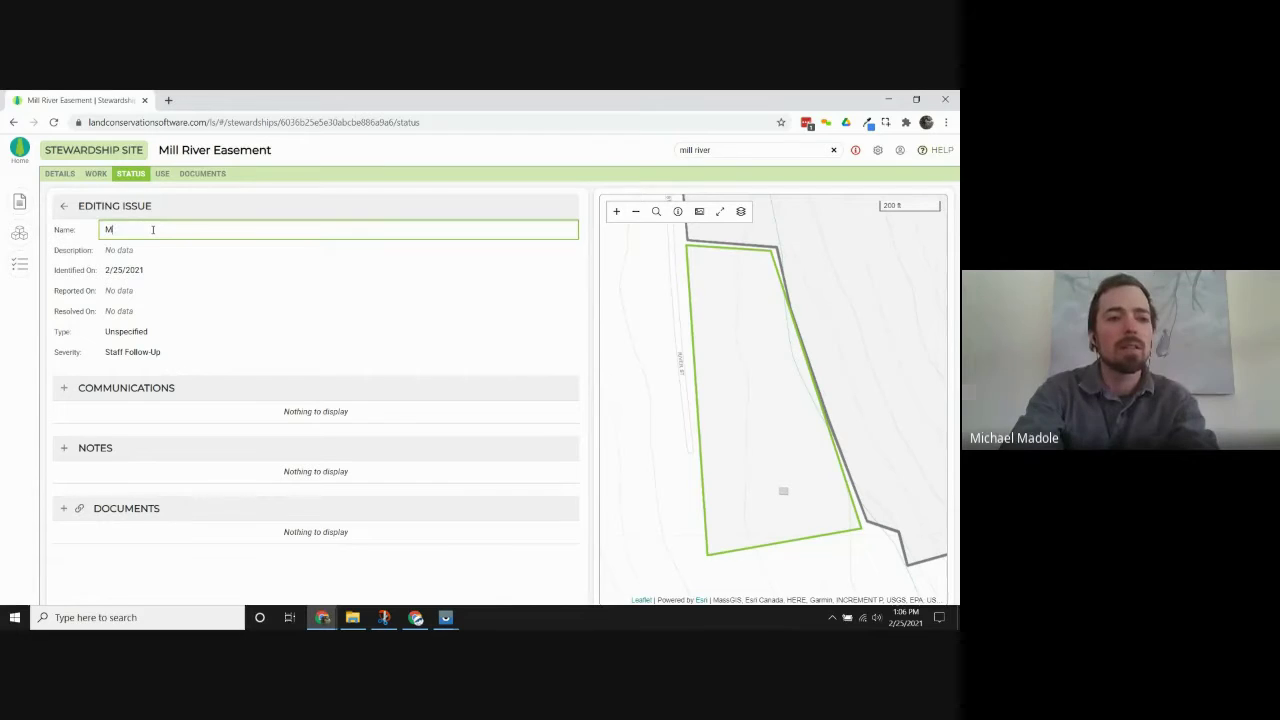
{"action": "type", "text": "ill River Easement Pending Transfer"}
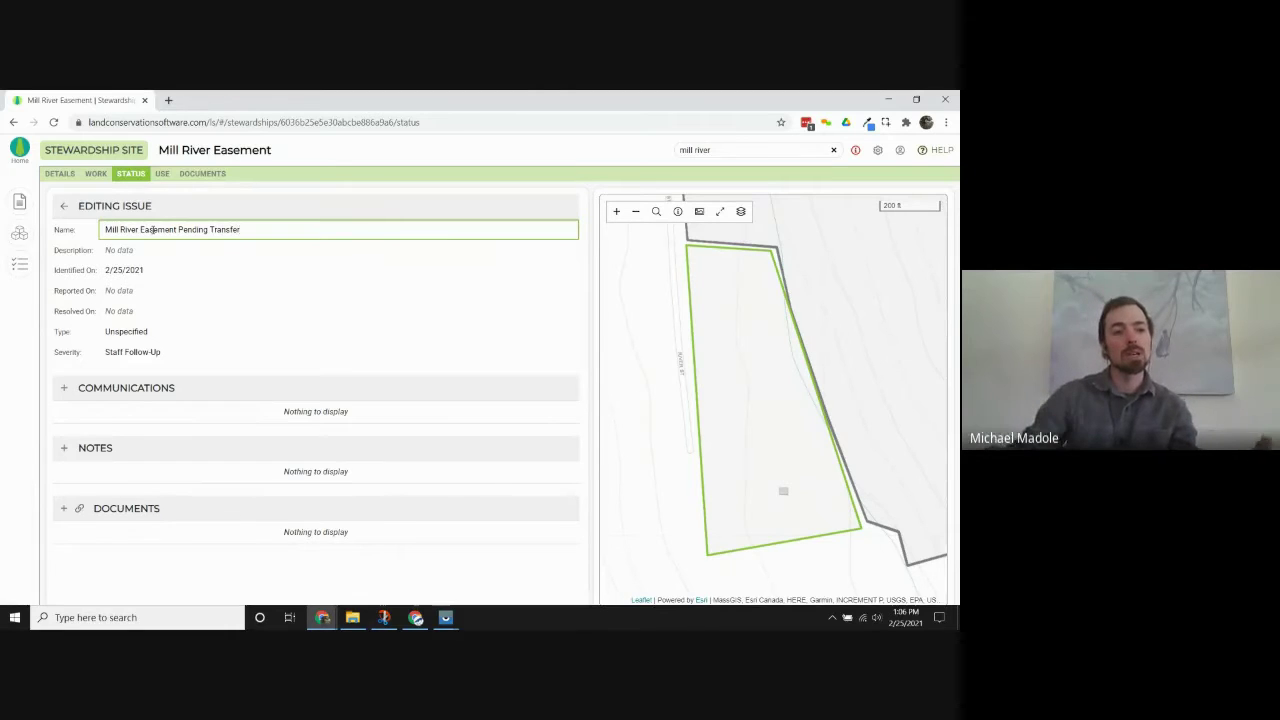
{"action": "left_click", "coordinate": [172, 249]}
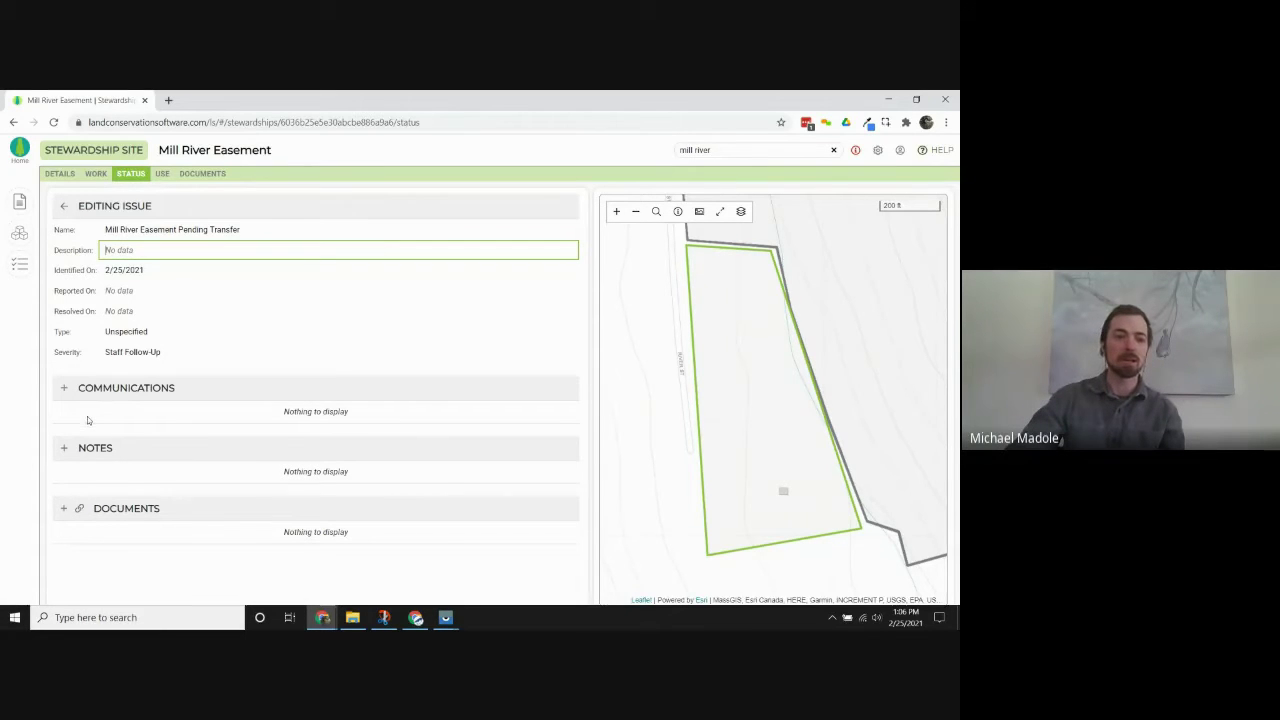
{"action": "left_click", "coordinate": [156, 269]}
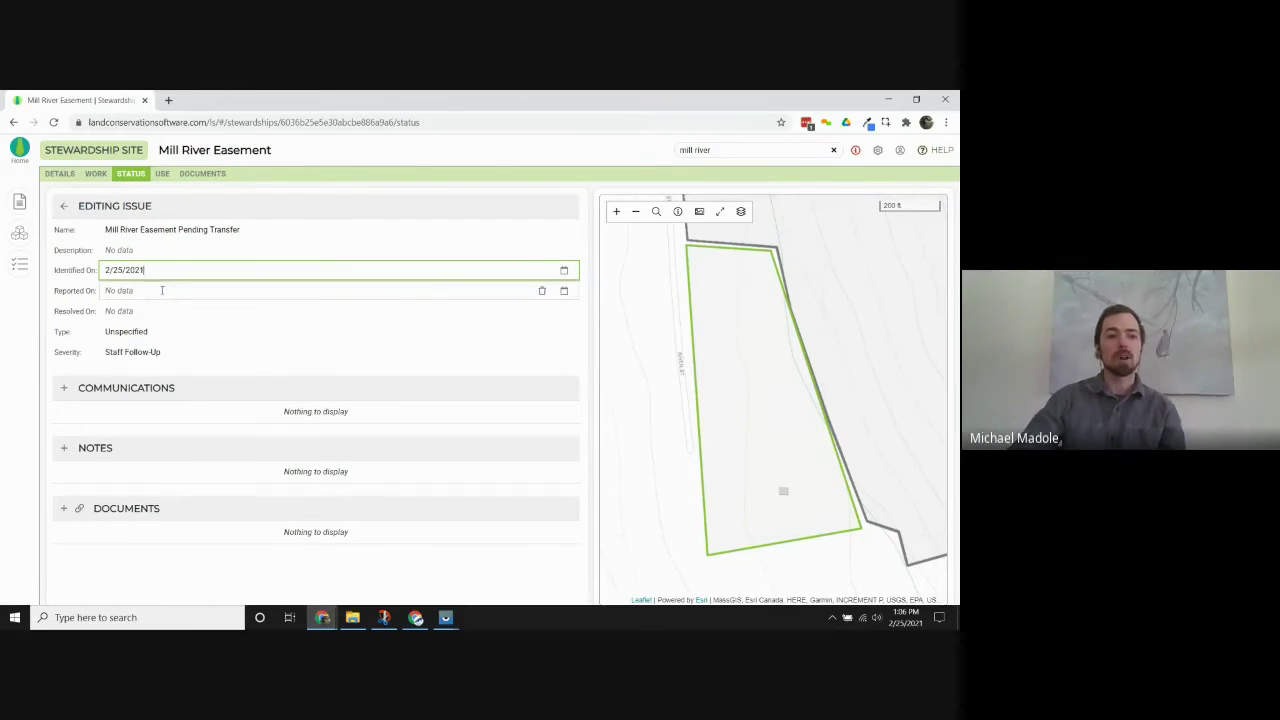
{"action": "left_click", "coordinate": [169, 291]}
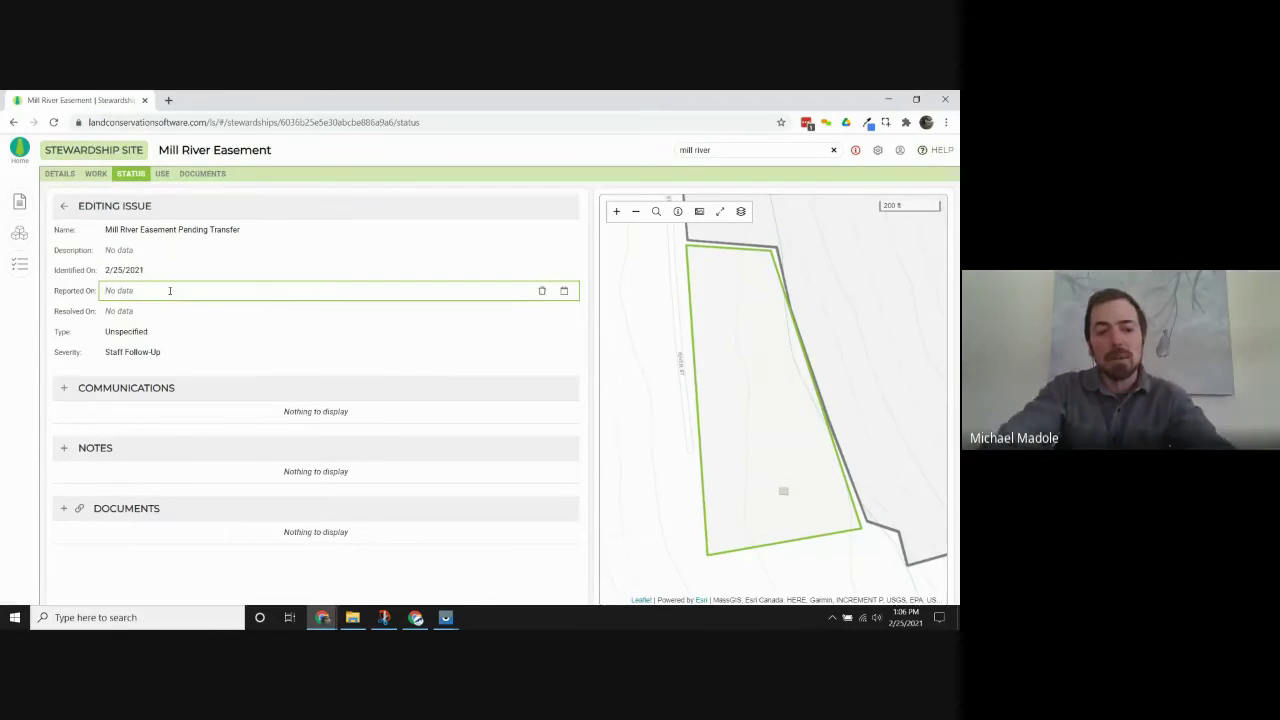
{"action": "type", "text": "2/25/2021"}
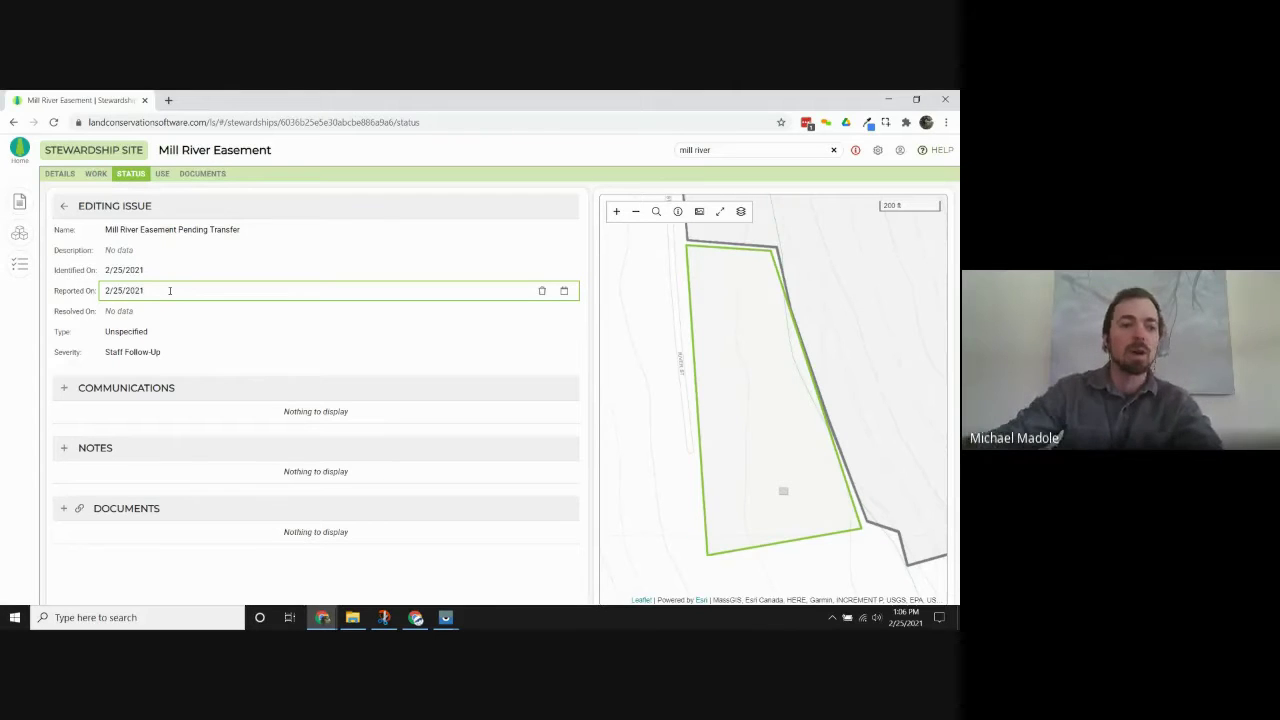
{"action": "left_click", "coordinate": [137, 311]}
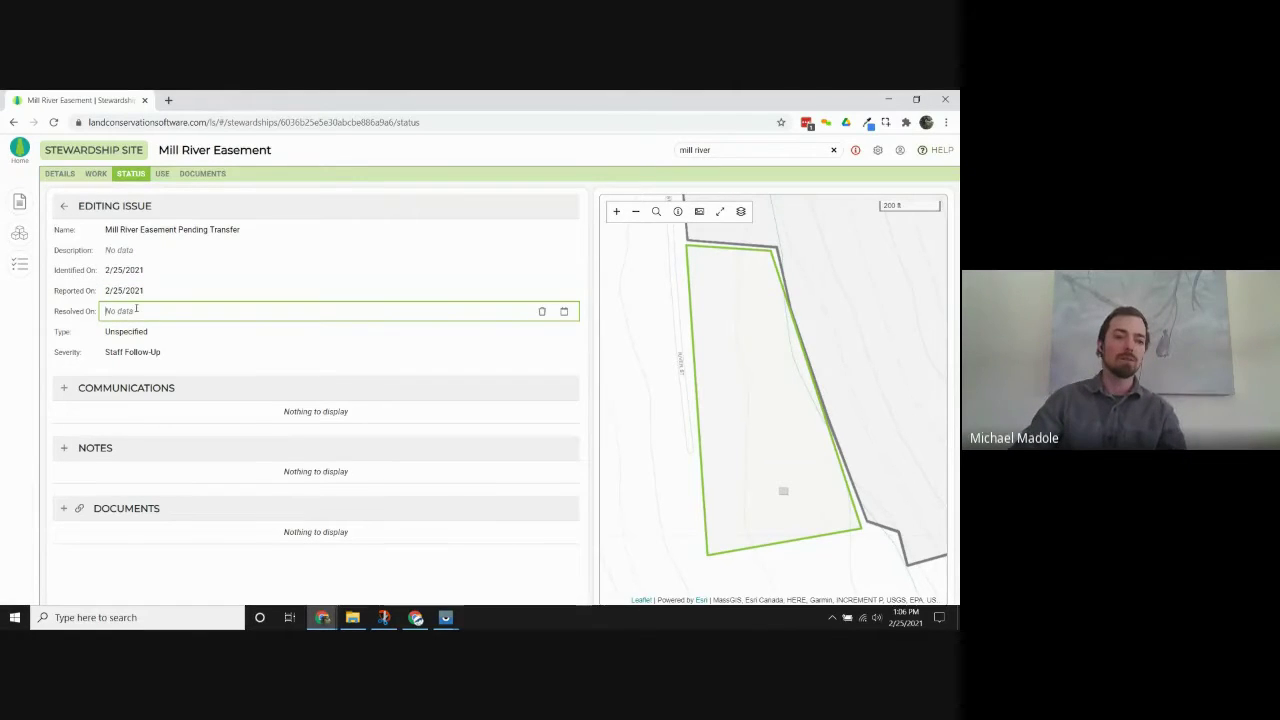
{"action": "left_click", "coordinate": [81, 318]}
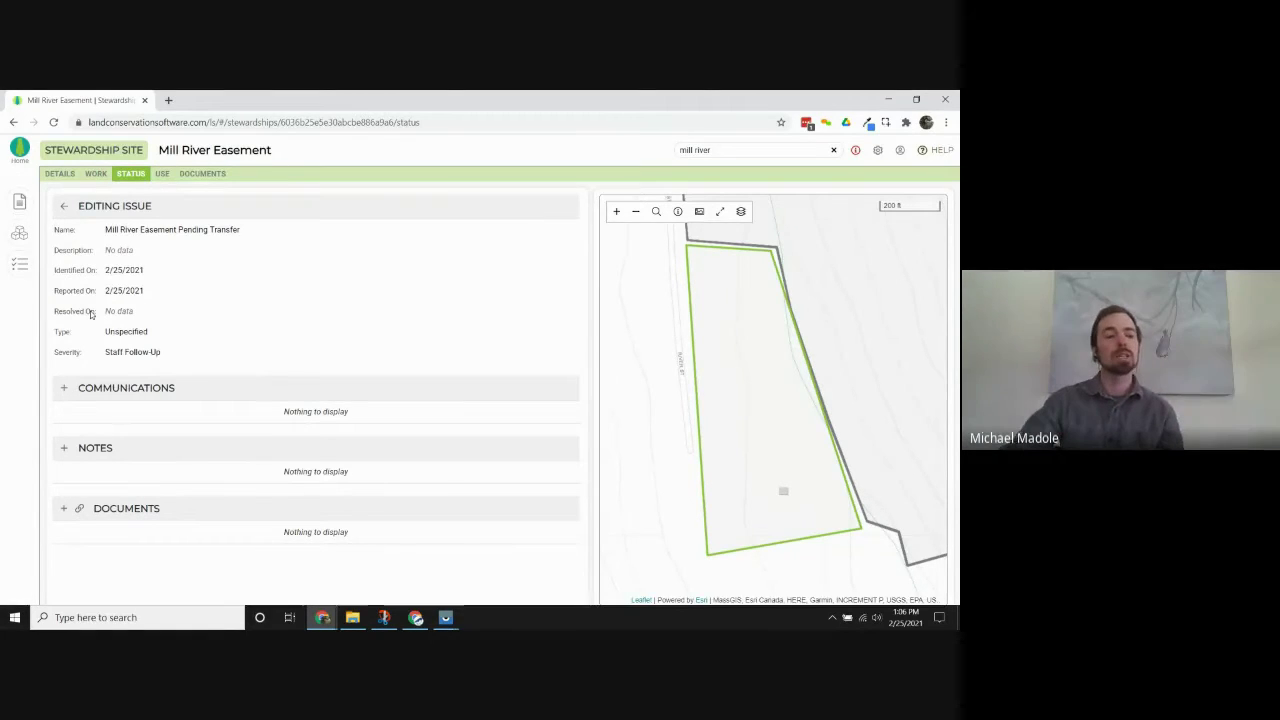
{"action": "mouse_move", "coordinate": [126, 312]}
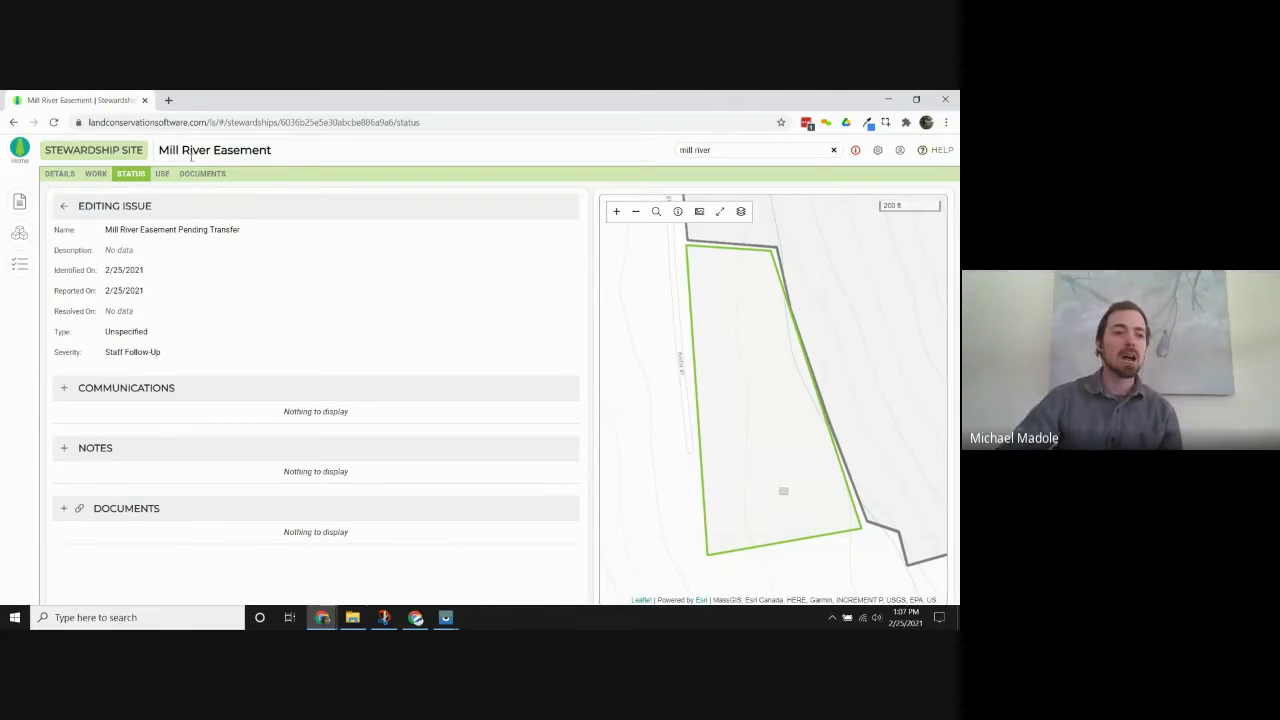
{"action": "left_click", "coordinate": [151, 310]}
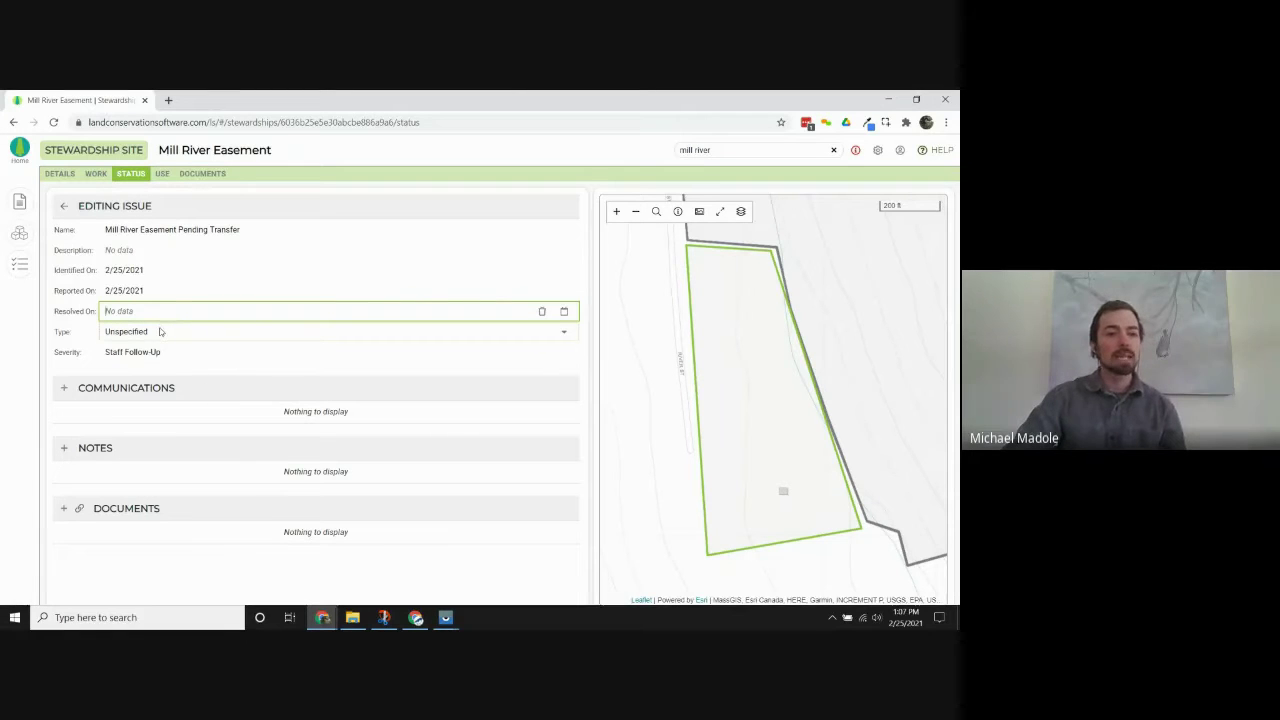
Choose Pending Property Transfer as the issue type and leave severity at Staff Follow-Up.
{"action": "left_click", "coordinate": [158, 331]}
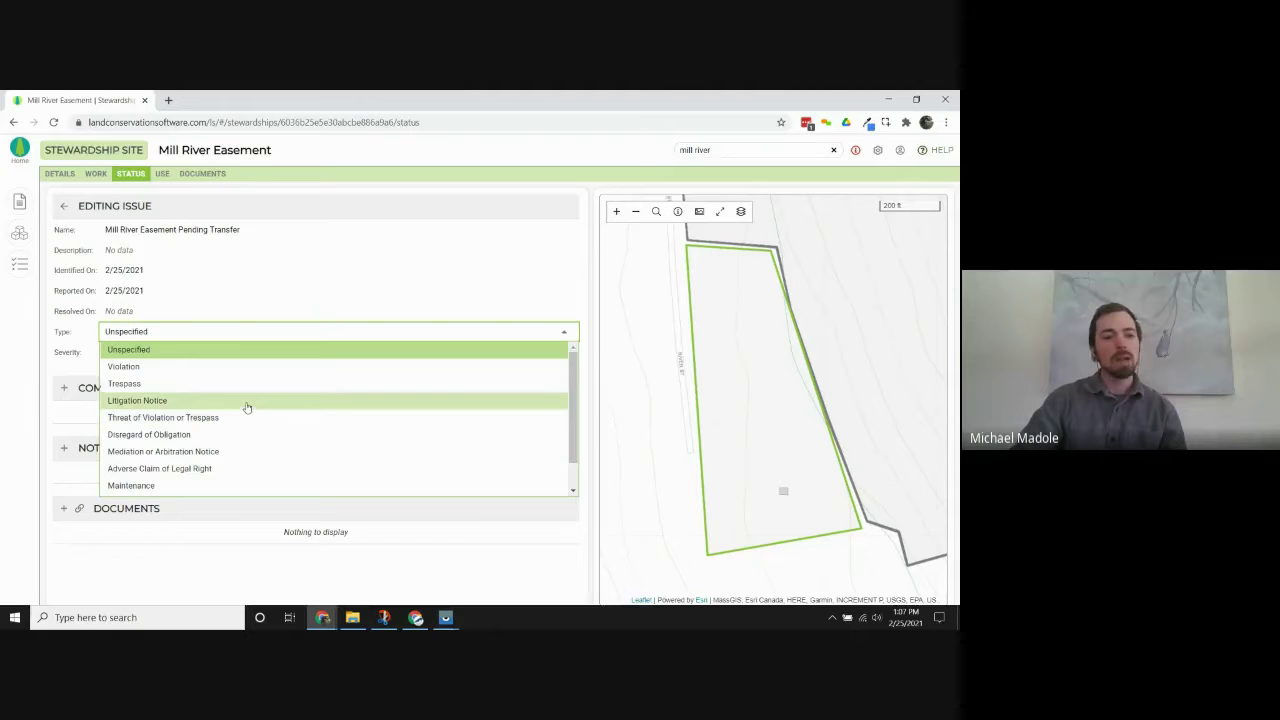
{"action": "scroll", "coordinate": [229, 441], "scroll_direction": "down", "scroll_amount": 1}
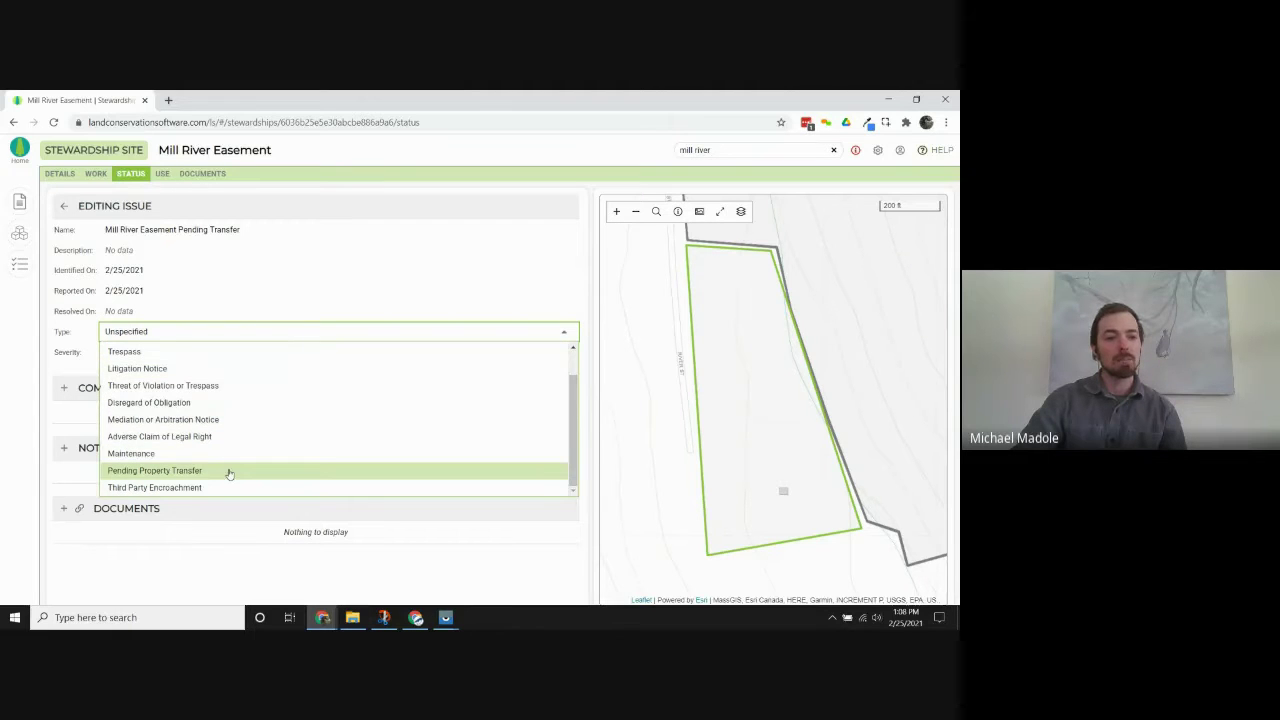
{"action": "left_click", "coordinate": [229, 470]}
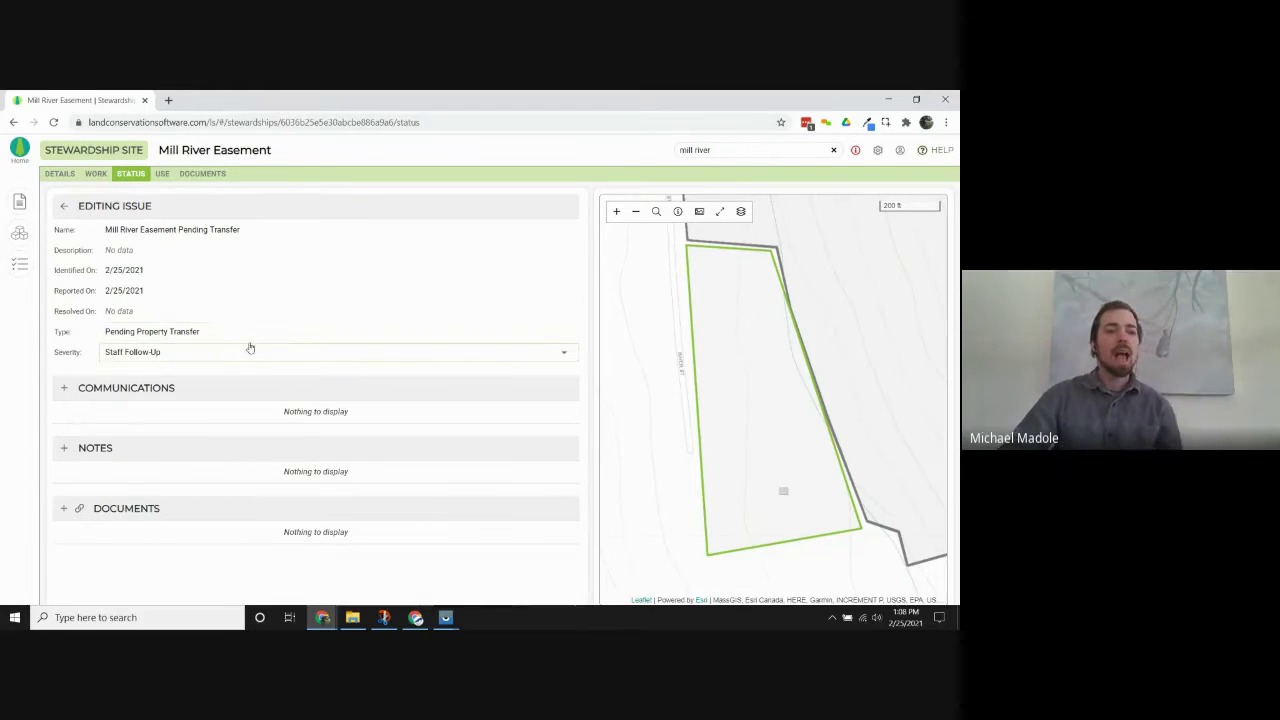
{"action": "left_click", "coordinate": [218, 357]}
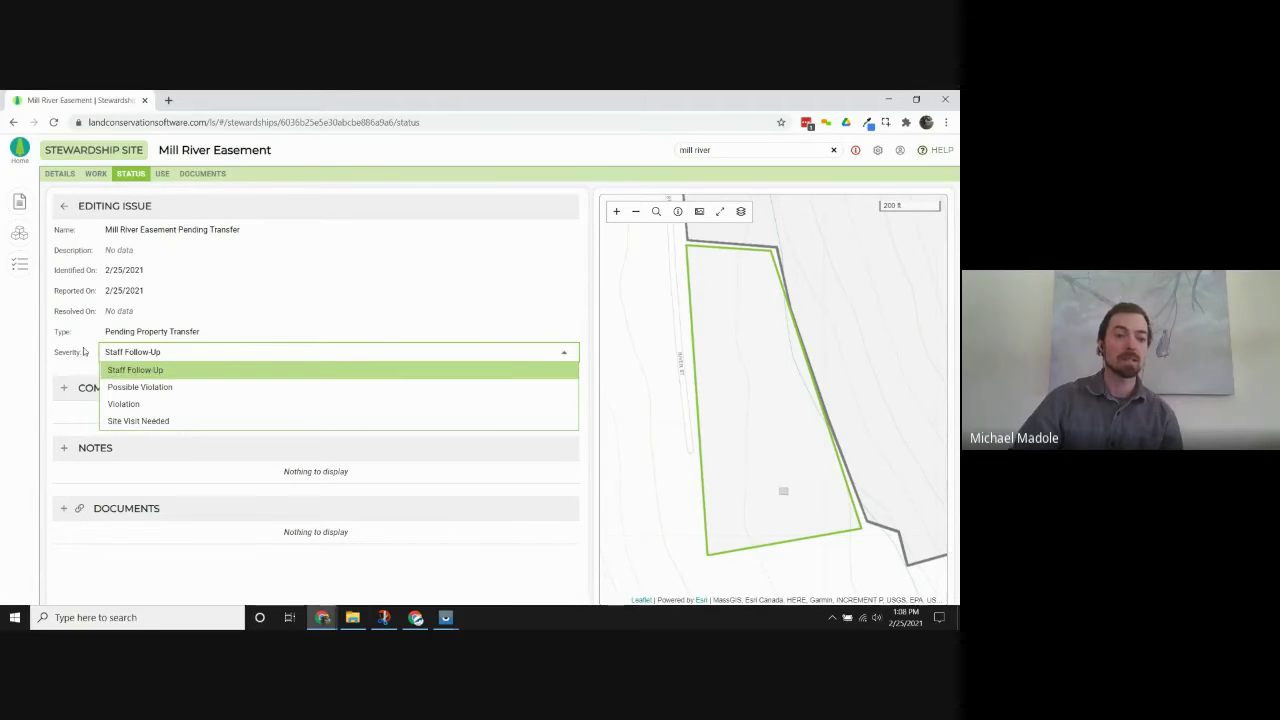
{"action": "left_click", "coordinate": [89, 338]}
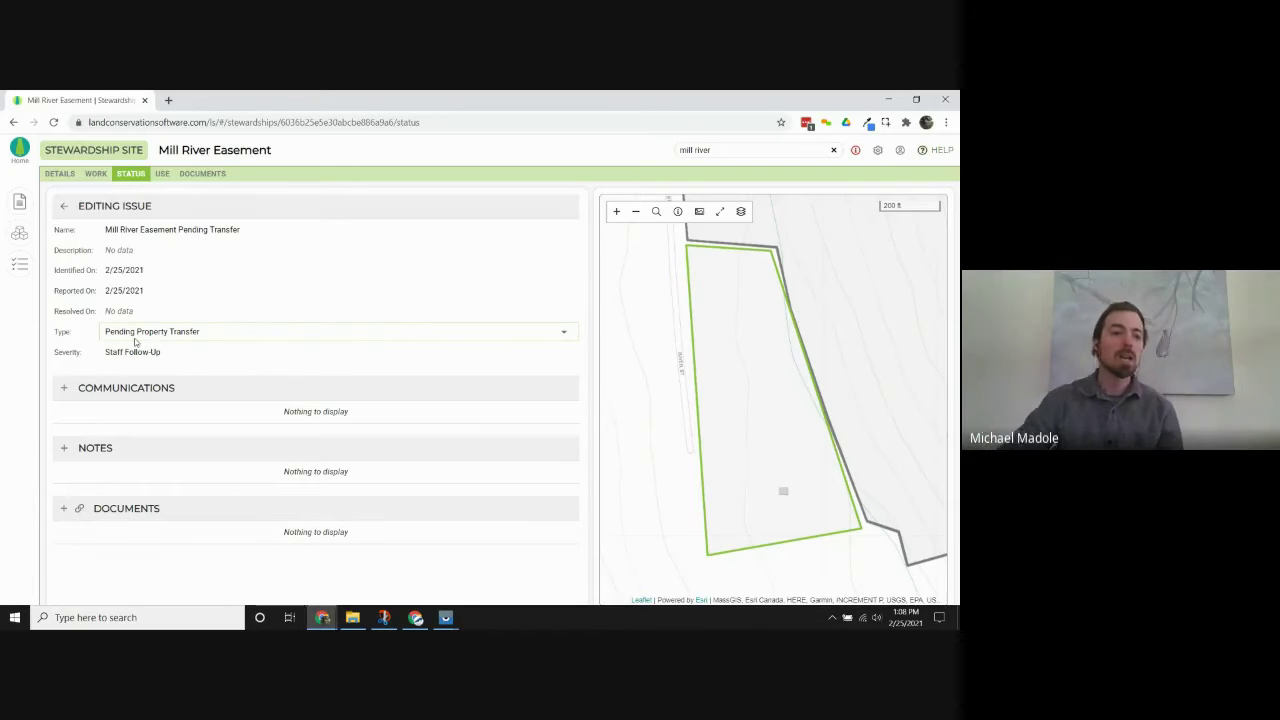
Log a call 'landowner called - said he's selling' with the landowner as person, dated 2/25/2021.
{"action": "left_click", "coordinate": [64, 388]}
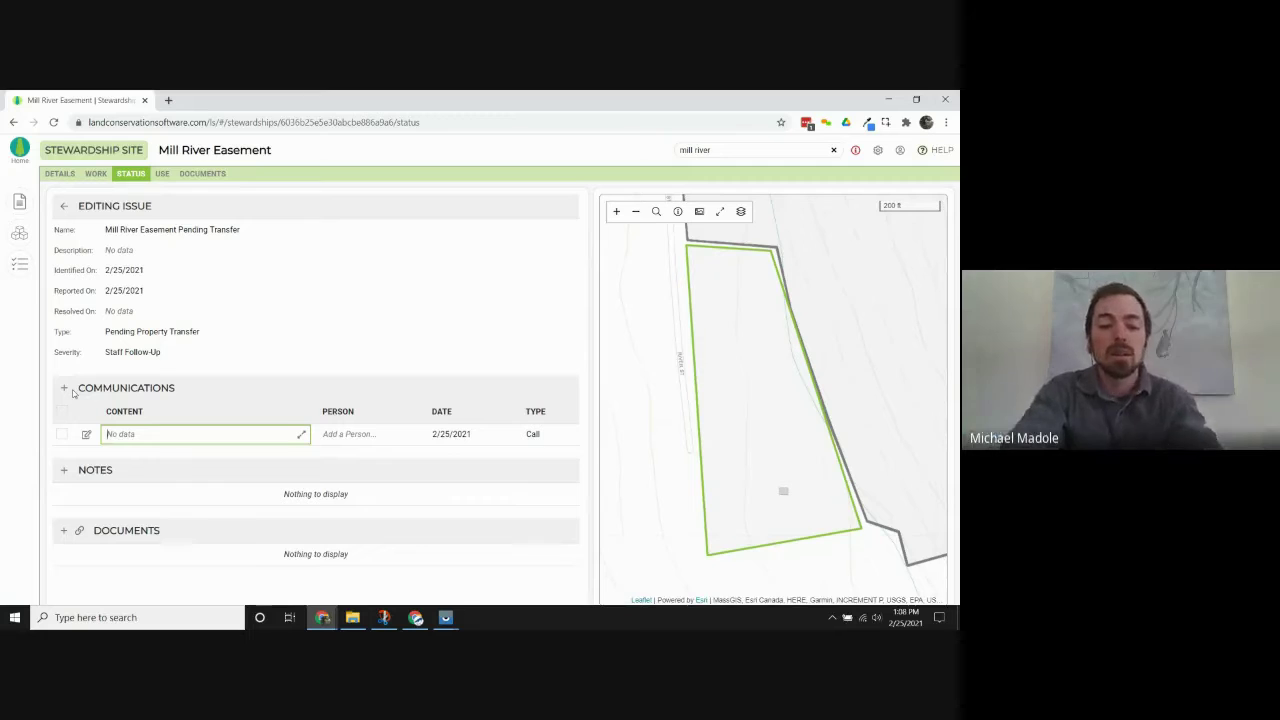
{"action": "type", "text": "l"}
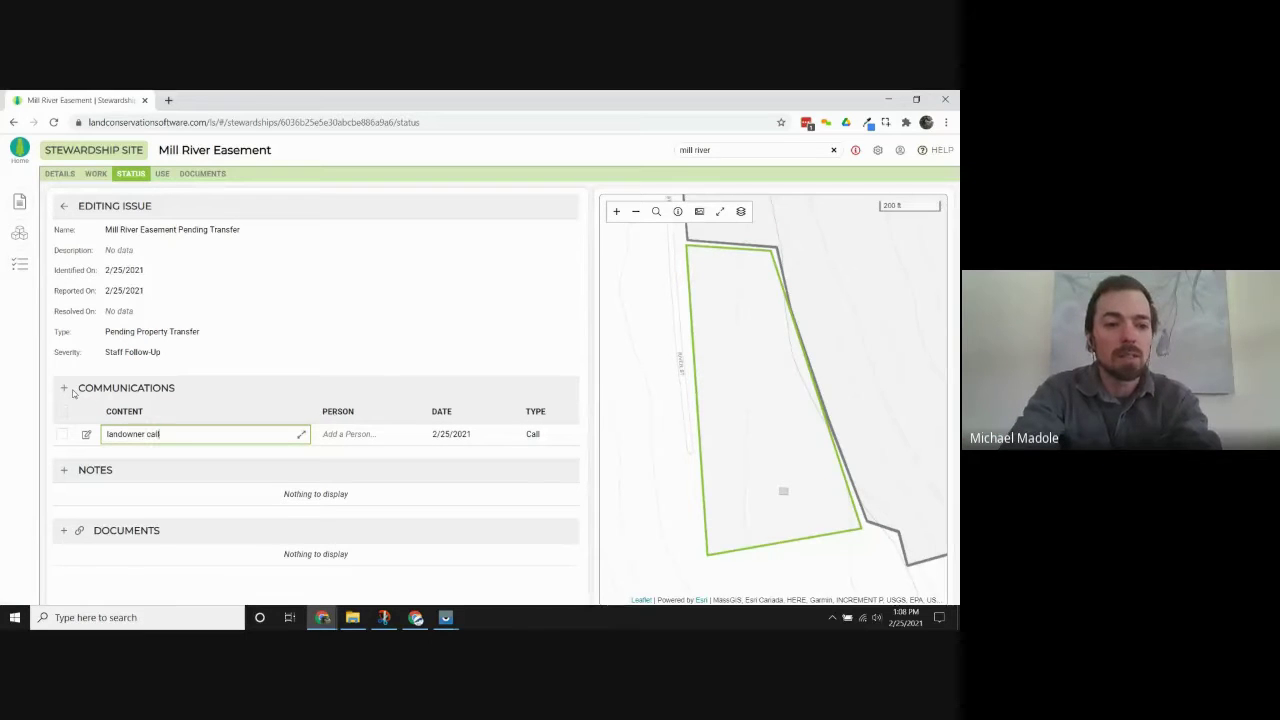
{"action": "type", "text": "andcowner called - said he's selling"}
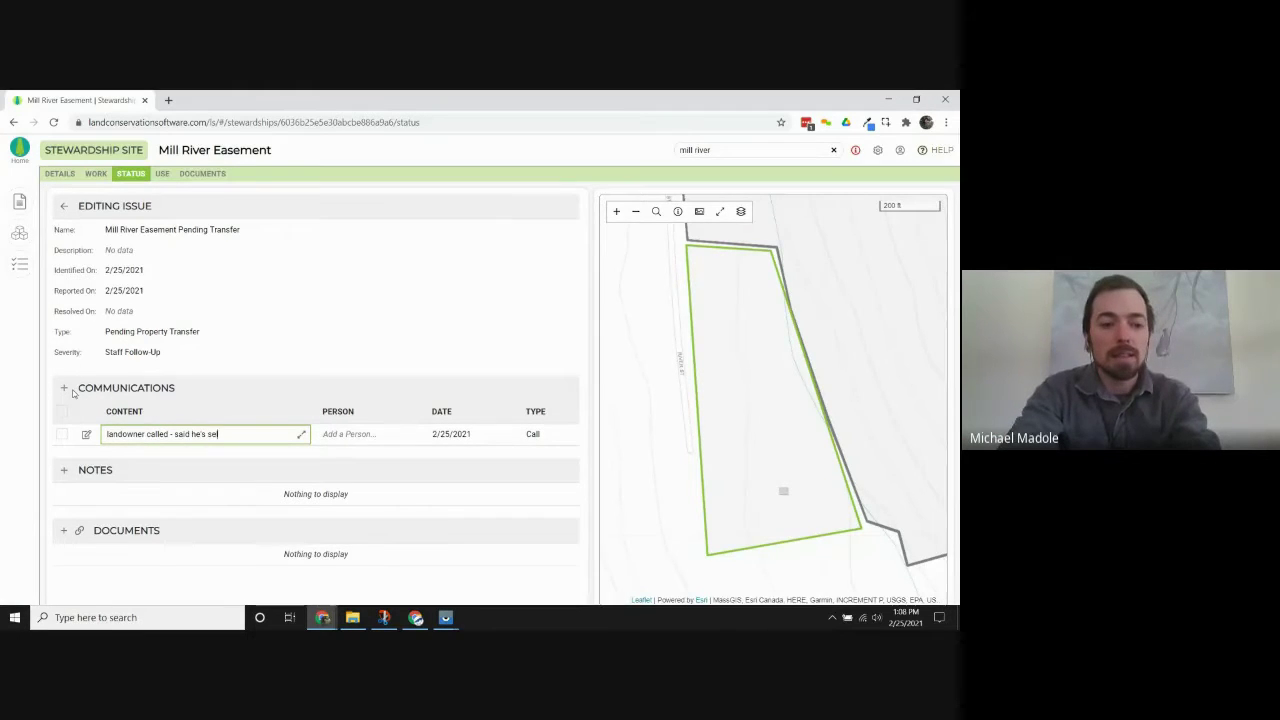
{"action": "key", "text": "Return"}
{"action": "key", "text": "Tab"}
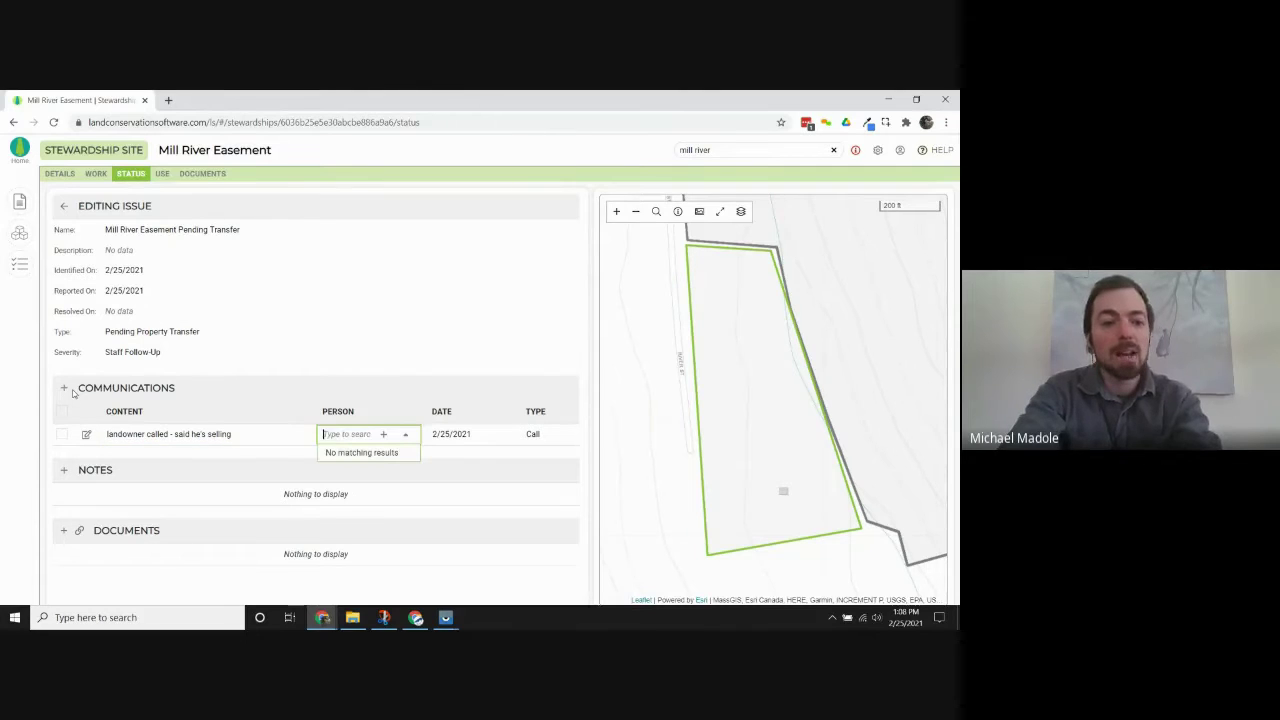
{"action": "type", "text": "st"}
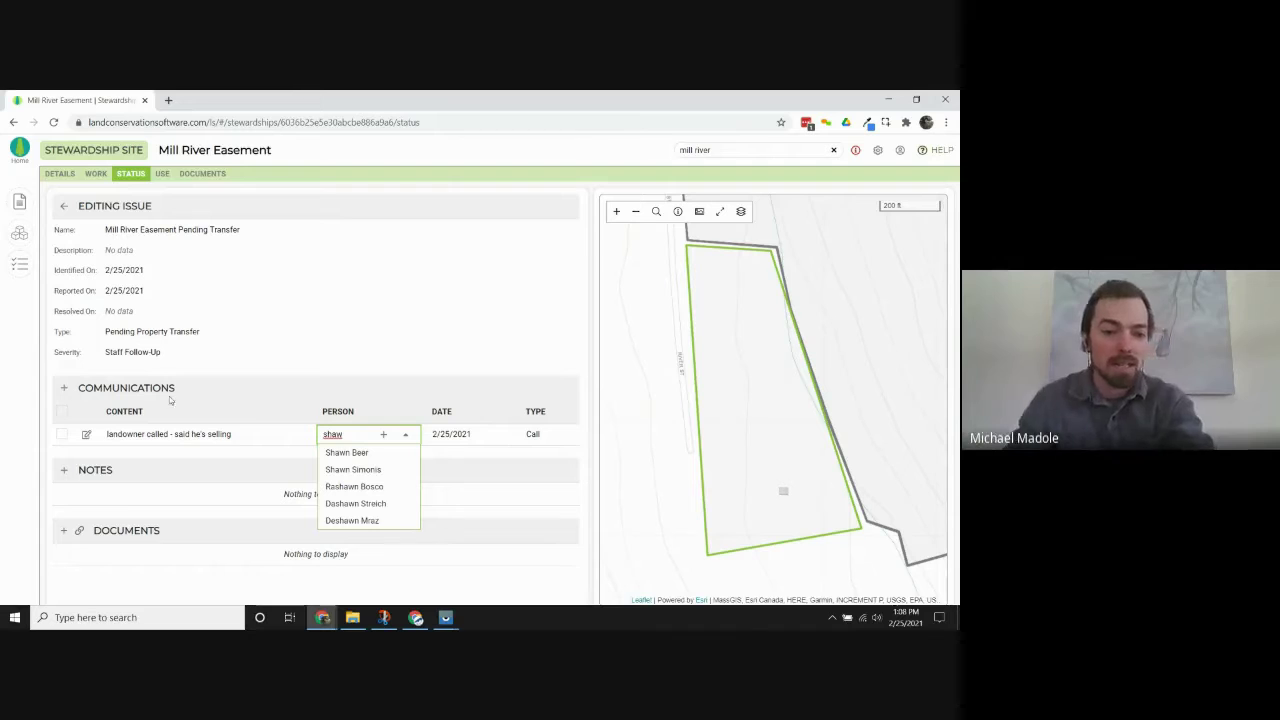
{"action": "left_click", "coordinate": [372, 474]}
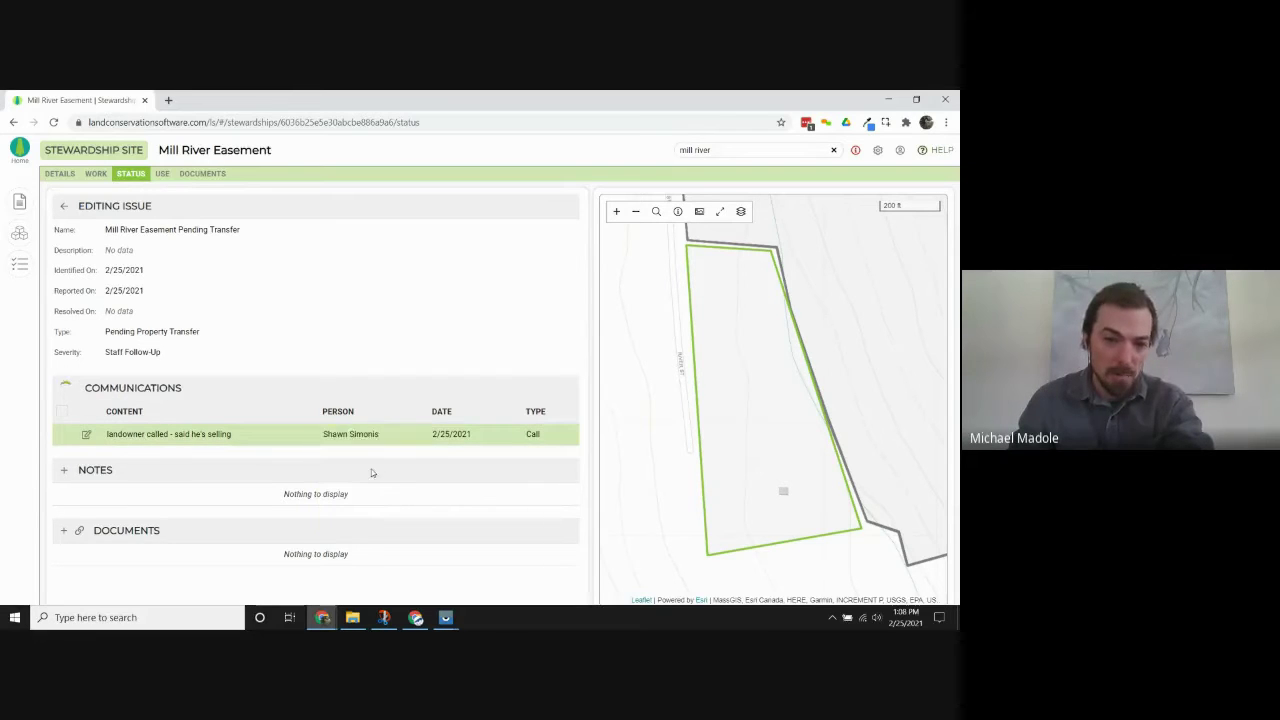
{"action": "left_click", "coordinate": [474, 440]}
{"action": "left_click", "coordinate": [476, 436]}
{"action": "left_click", "coordinate": [533, 436]}
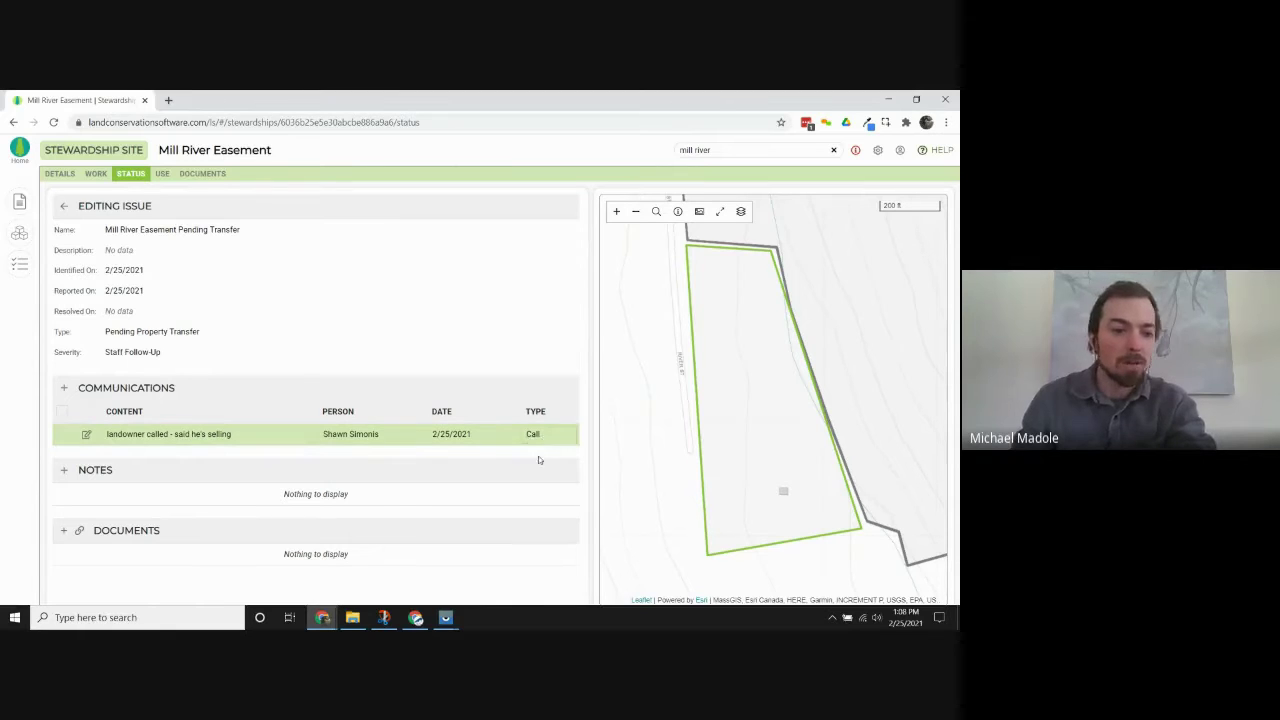
{"action": "left_click", "coordinate": [480, 462]}
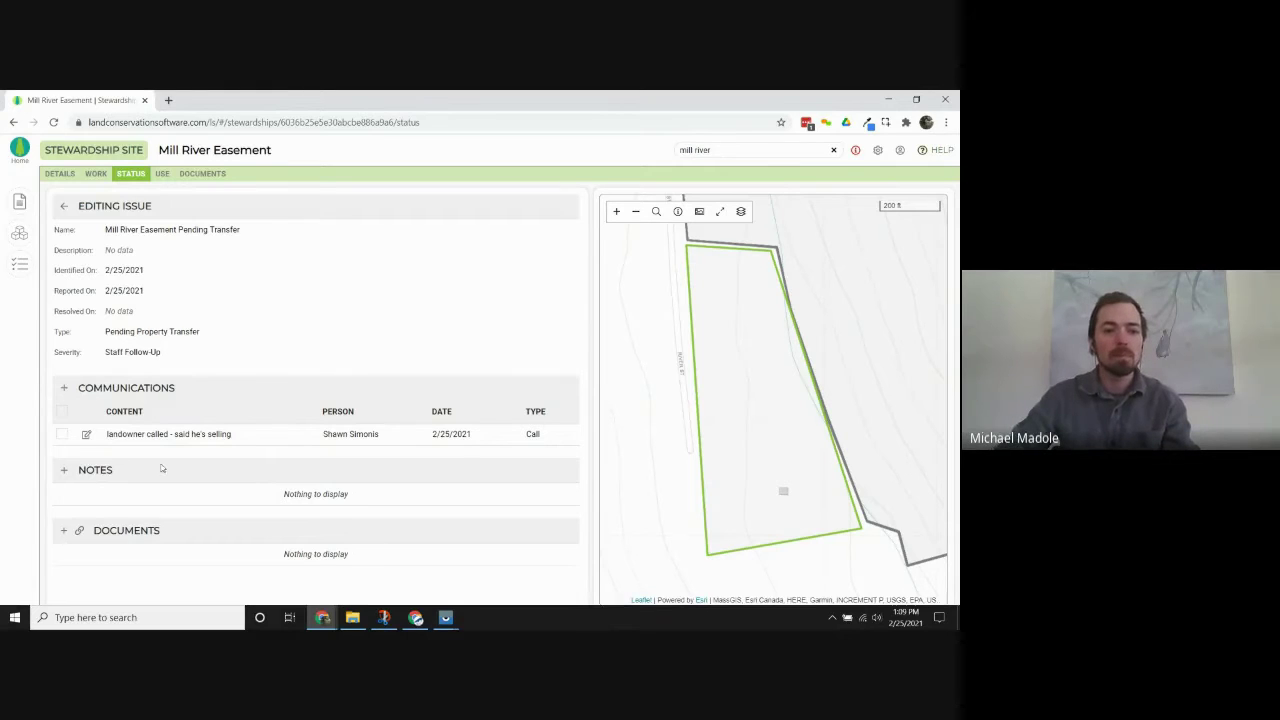
Add a second communication reading 'called realtor - explained conservation easements'.
{"action": "left_click", "coordinate": [65, 388]}
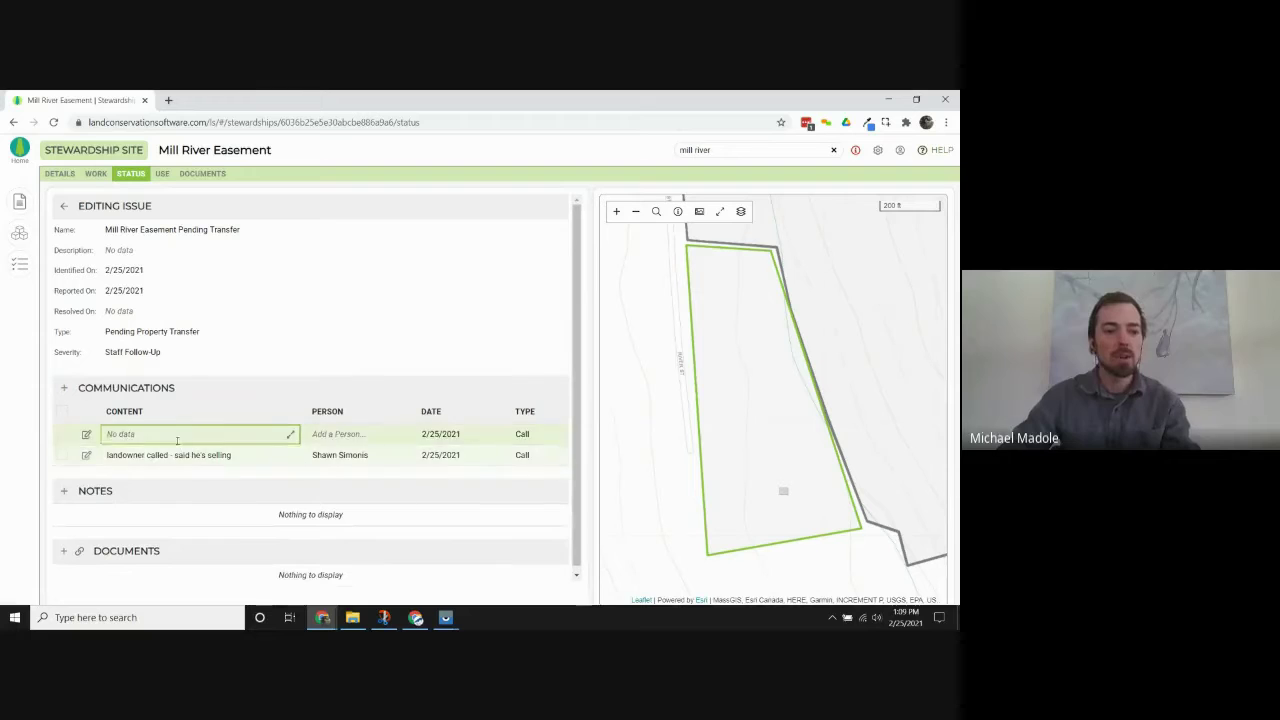
{"action": "type", "text": "calle"}
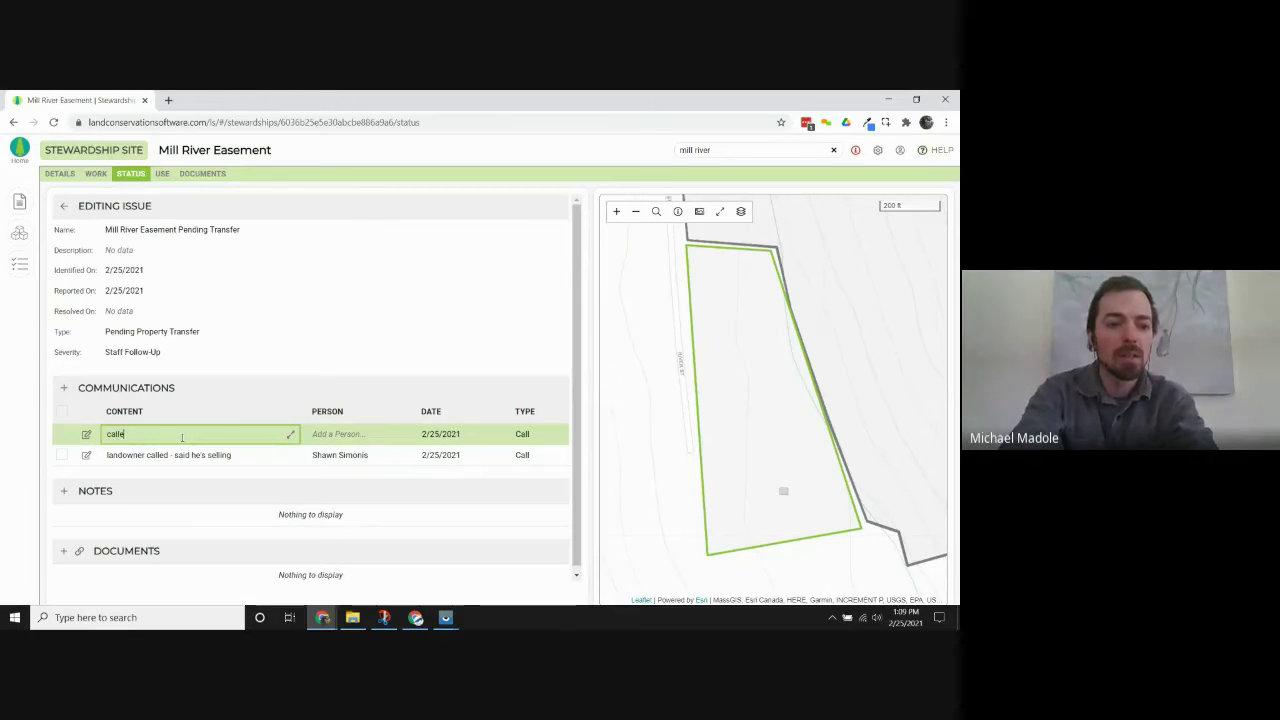
{"action": "type", "text": "d realtor - e"}
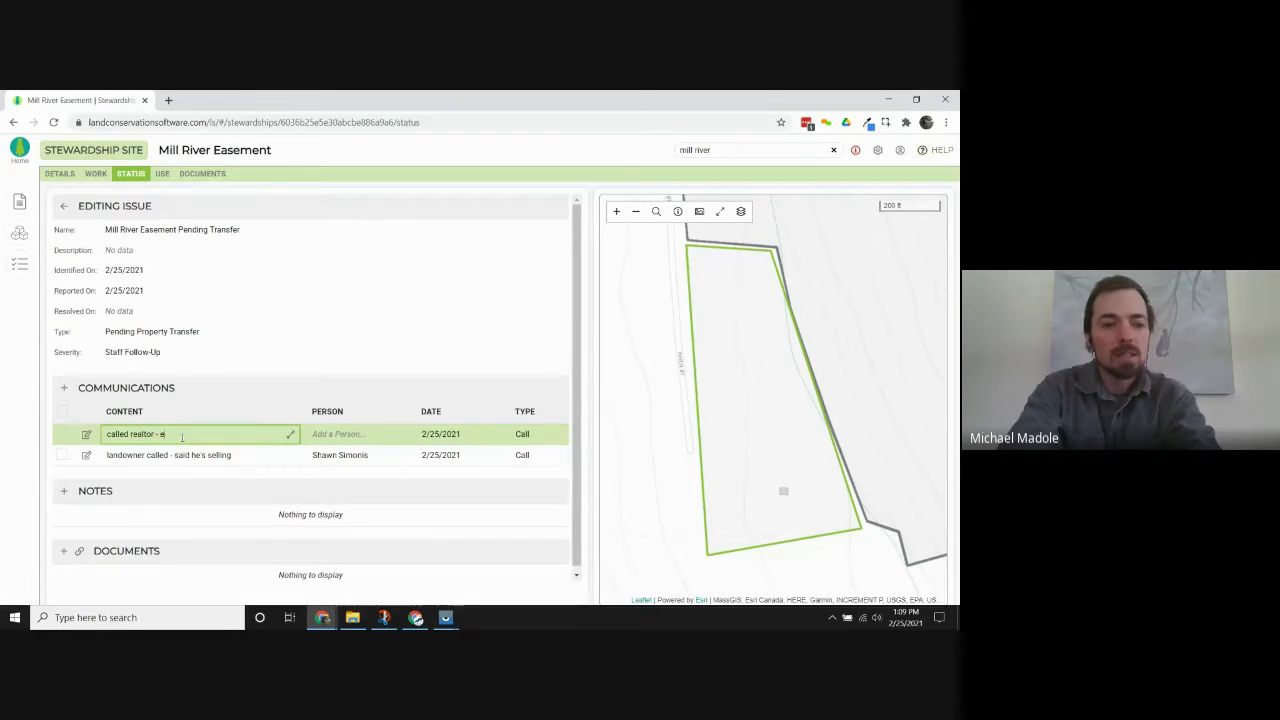
{"action": "type", "text": "xpalin"}
{"action": "key", "text": "BackSpace"}
{"action": "key", "text": "BackSpace"}
{"action": "key", "text": "BackSpace"}
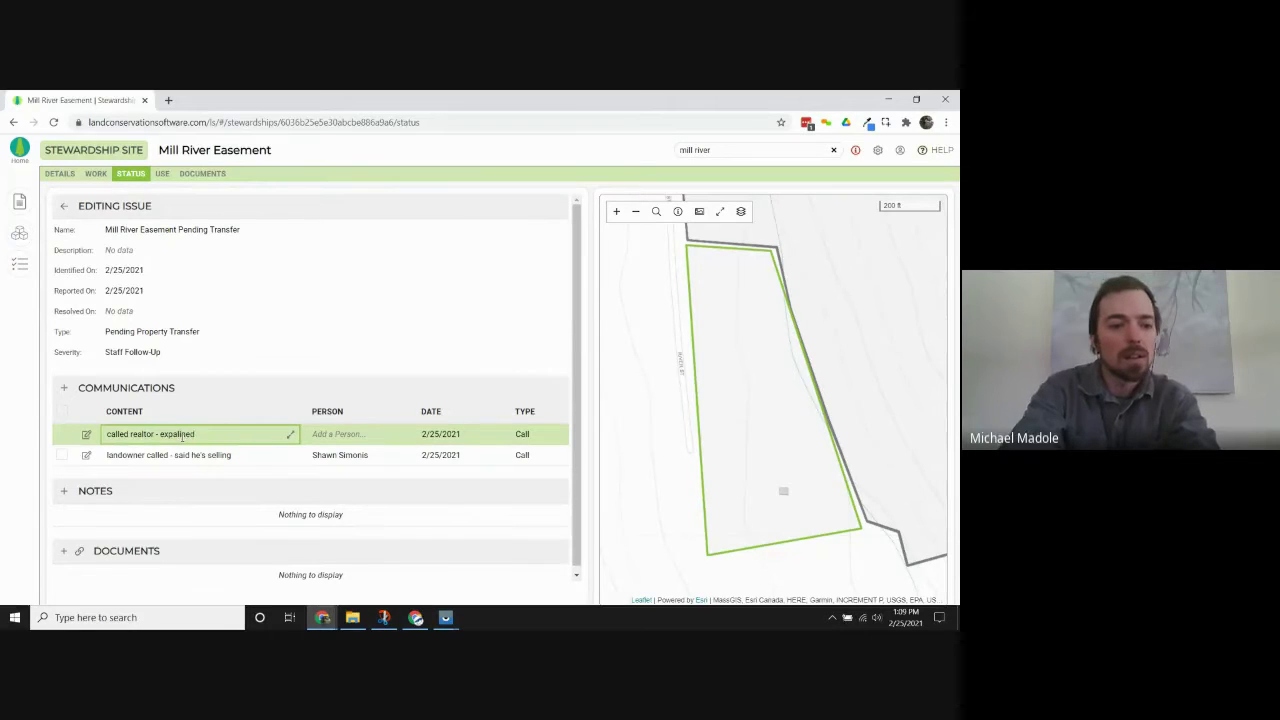
{"action": "type", "text": "lained"}
{"action": "type", "text": " conservation"}
{"action": "type", "text": " easements"}
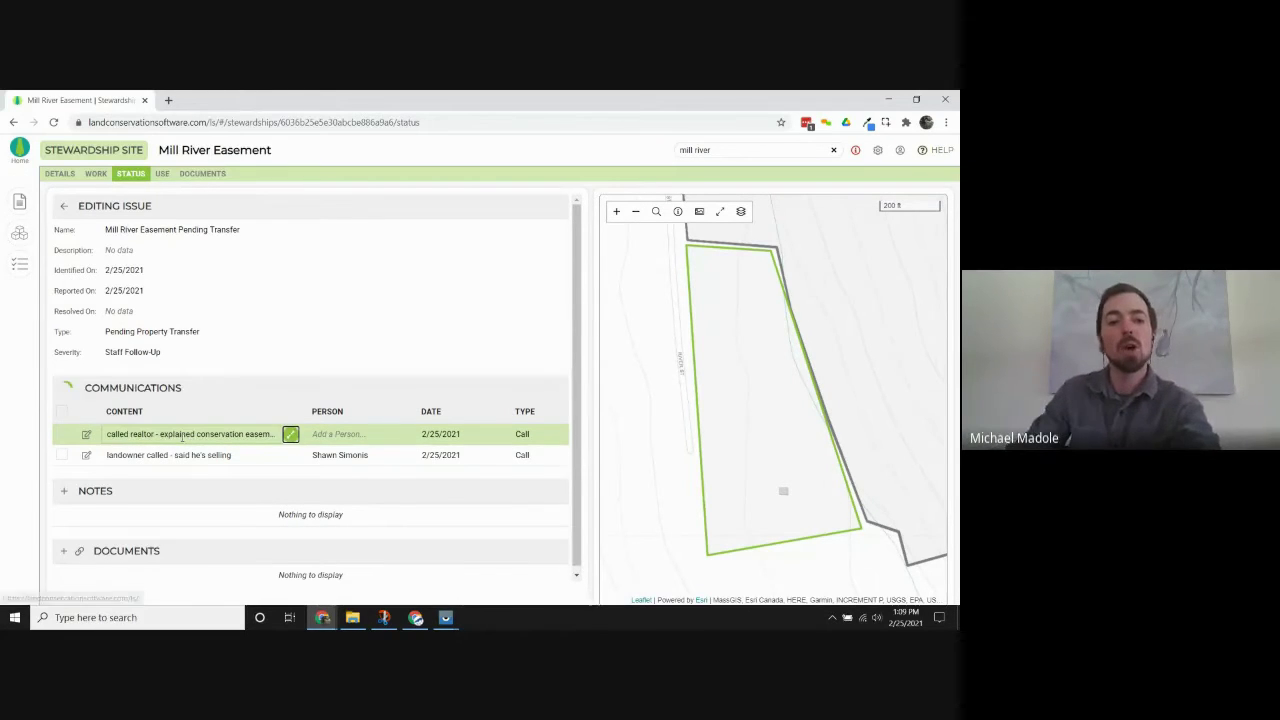
{"action": "key", "text": "Tab"}
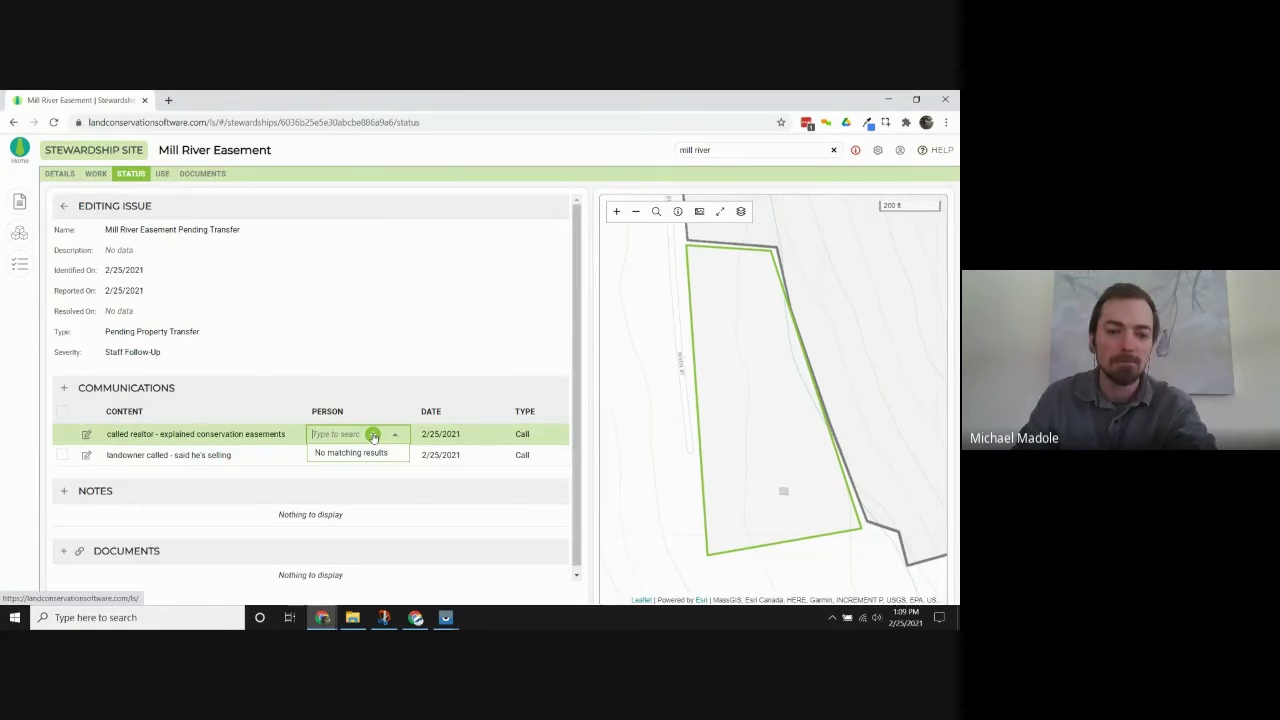
Create a new contact for the realtor call with the realtor's first and last name and organization Leafy Greens Realty.
{"action": "left_click", "coordinate": [372, 436]}
{"action": "left_click", "coordinate": [435, 337]}
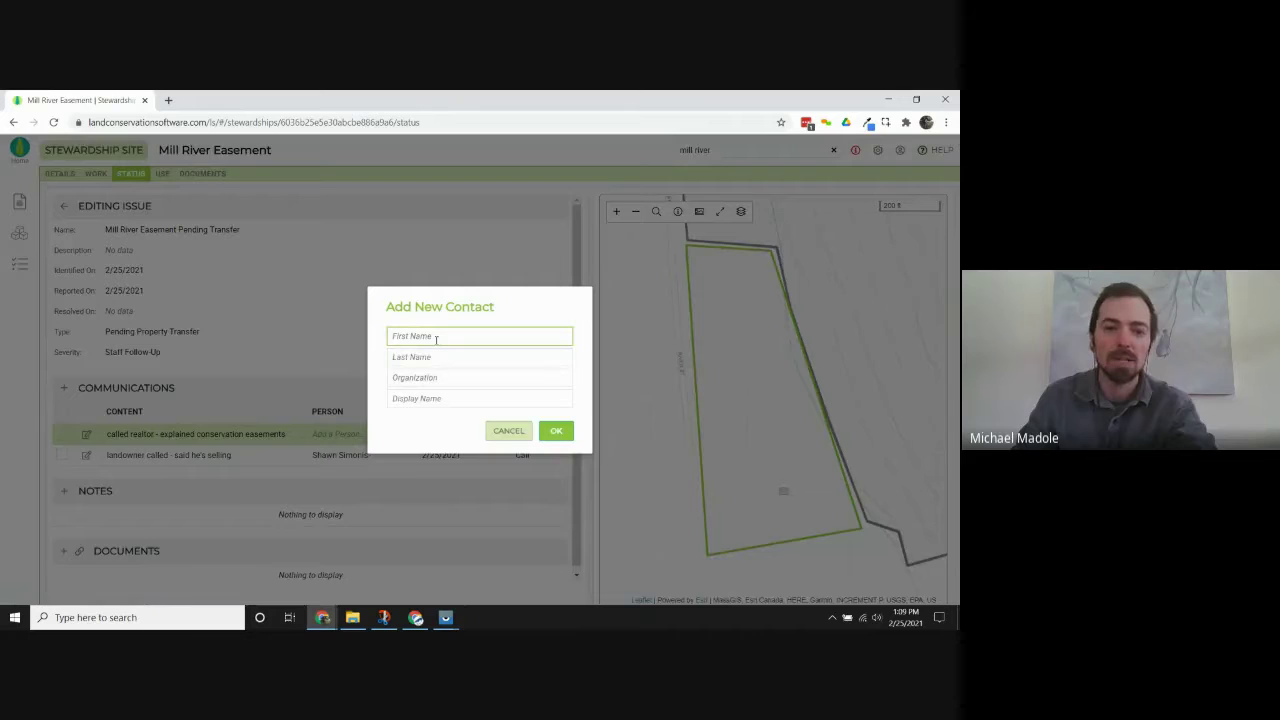
{"action": "left_click", "coordinate": [435, 338]}
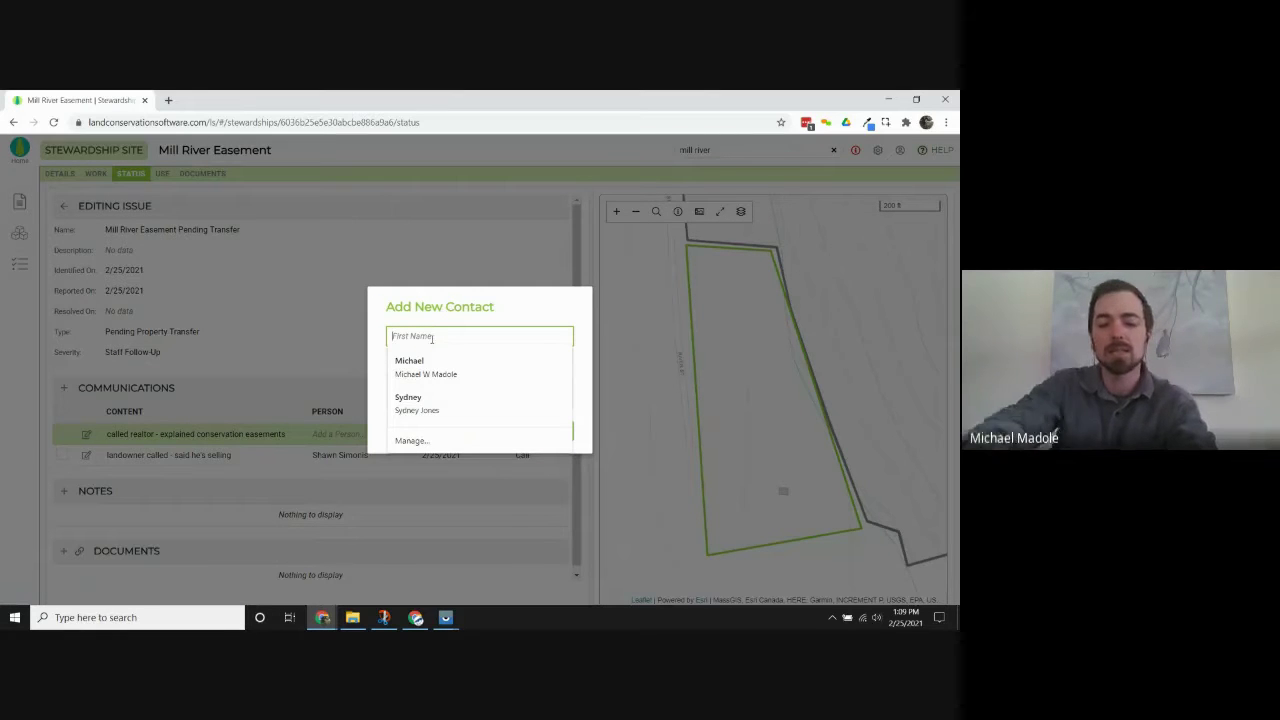
{"action": "type", "text": "larry"}
{"action": "key", "text": "BackSpace"}
{"action": "key", "text": "BackSpace"}
{"action": "key", "text": "BackSpace"}
{"action": "key", "text": "BackSpace"}
{"action": "key", "text": "BackSpace"}
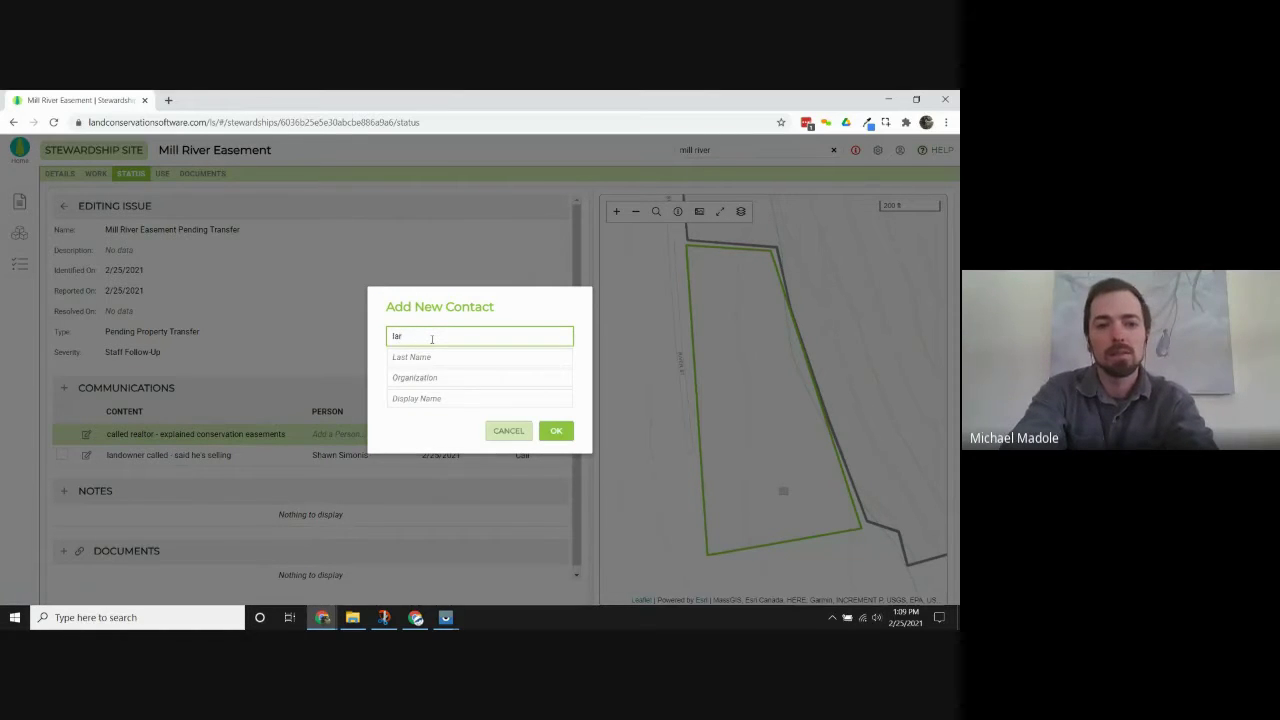
{"action": "key", "text": "Tab"}
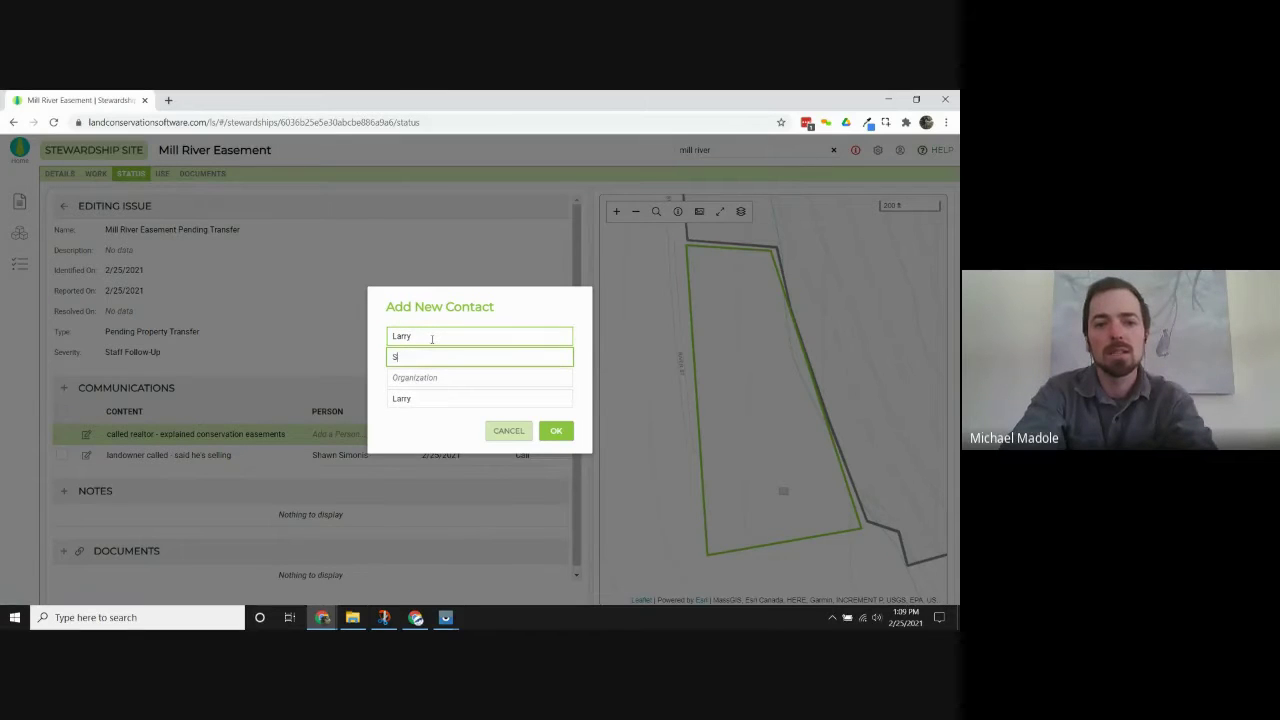
{"action": "key", "text": "Tab"}
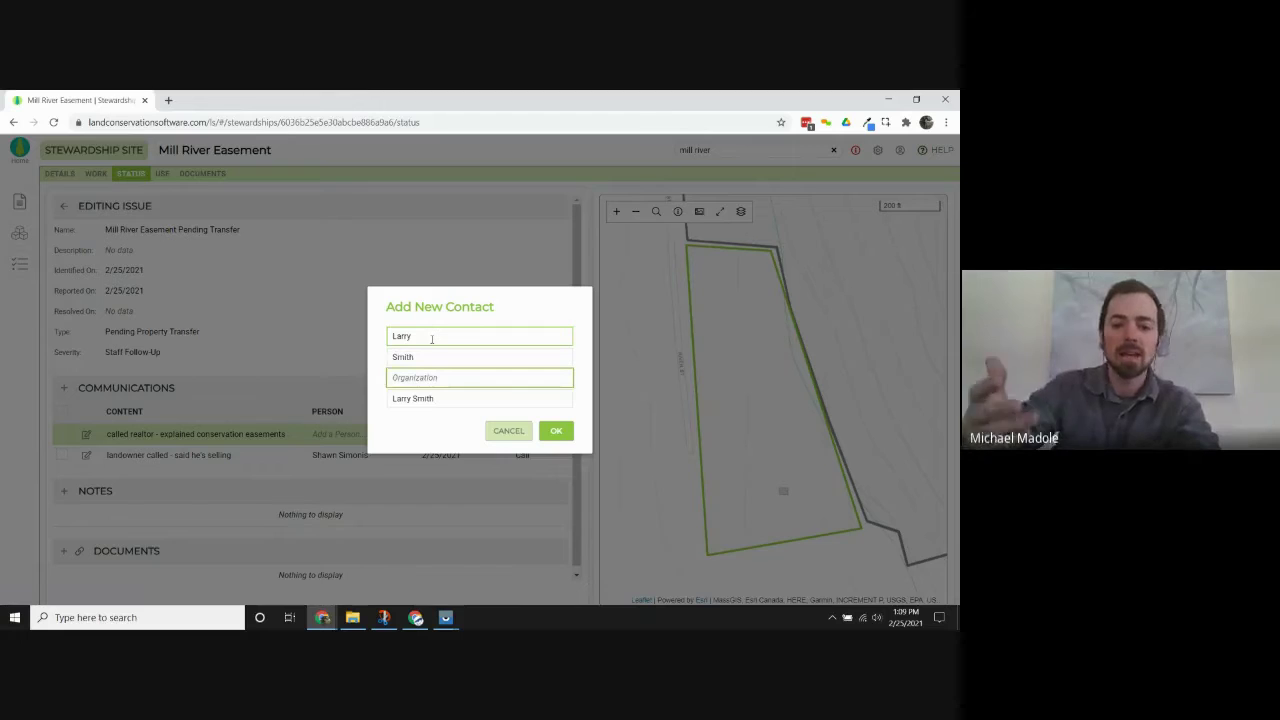
{"action": "type", "text": "Leafy Greens Realty"}
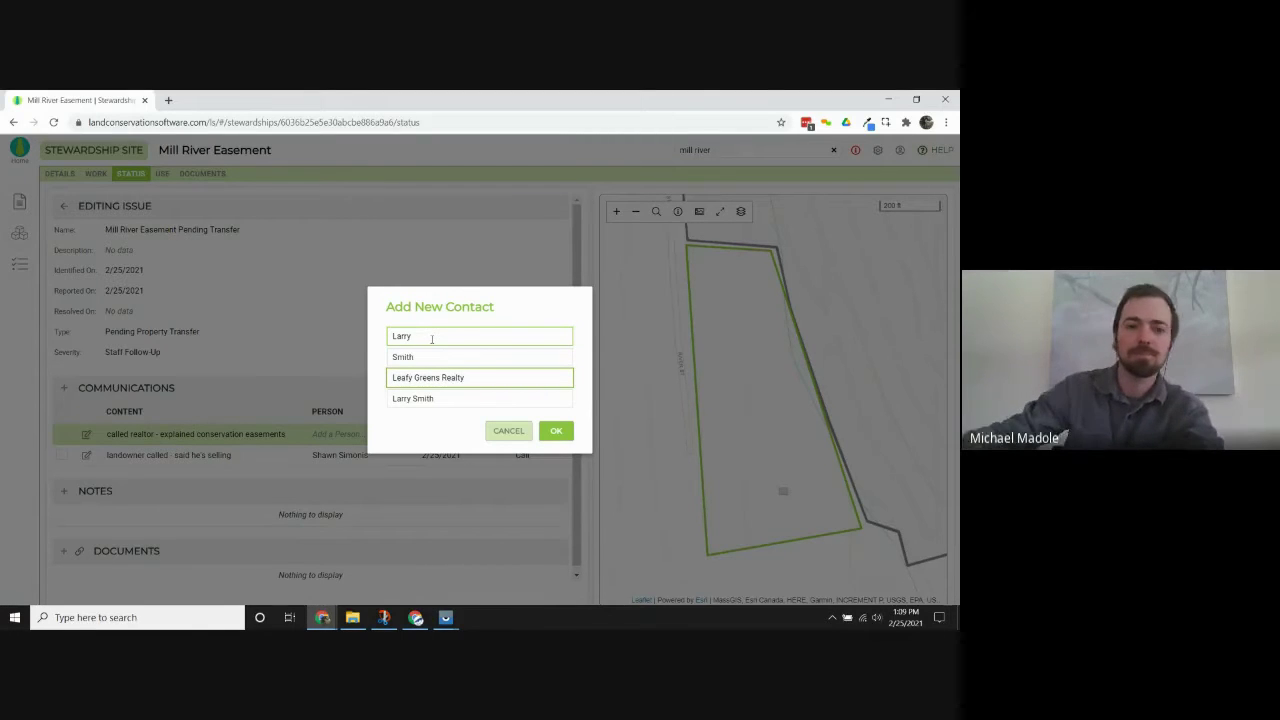
{"action": "left_click", "coordinate": [558, 433]}
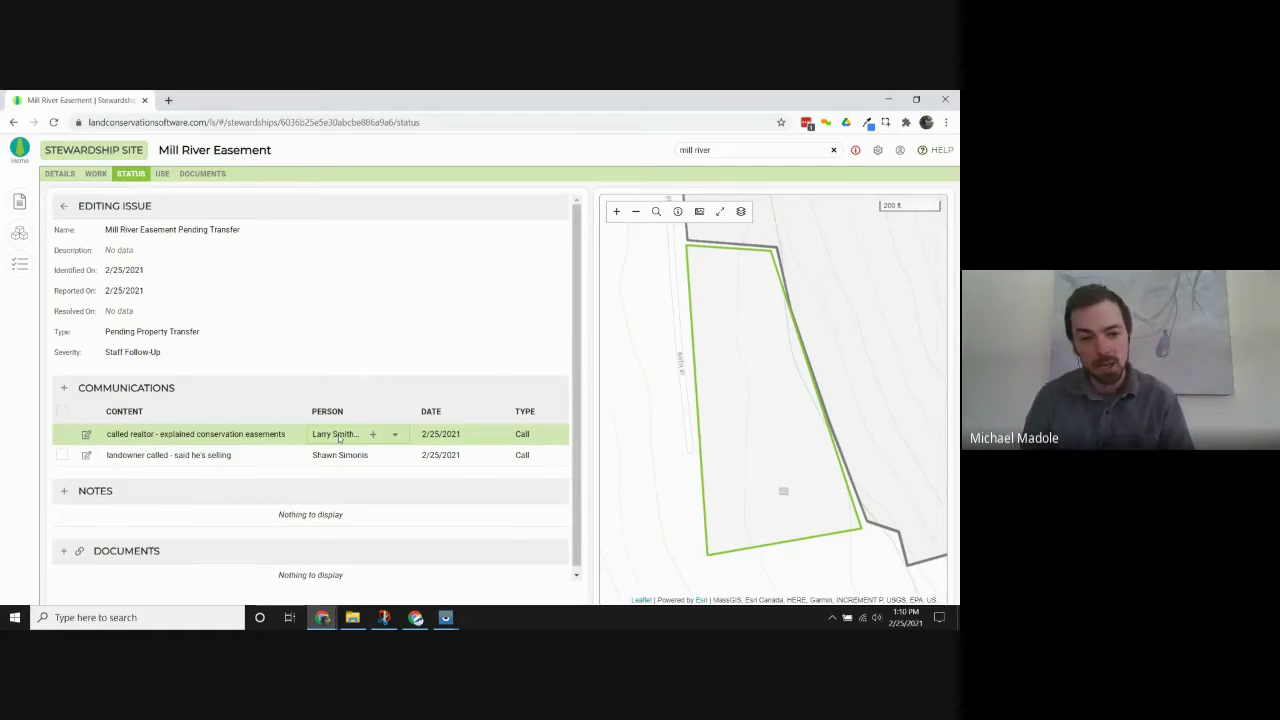
Check the realtor call row and leave it unchanged.
{"action": "mouse_move", "coordinate": [479, 431]}
{"action": "left_click", "coordinate": [325, 432]}
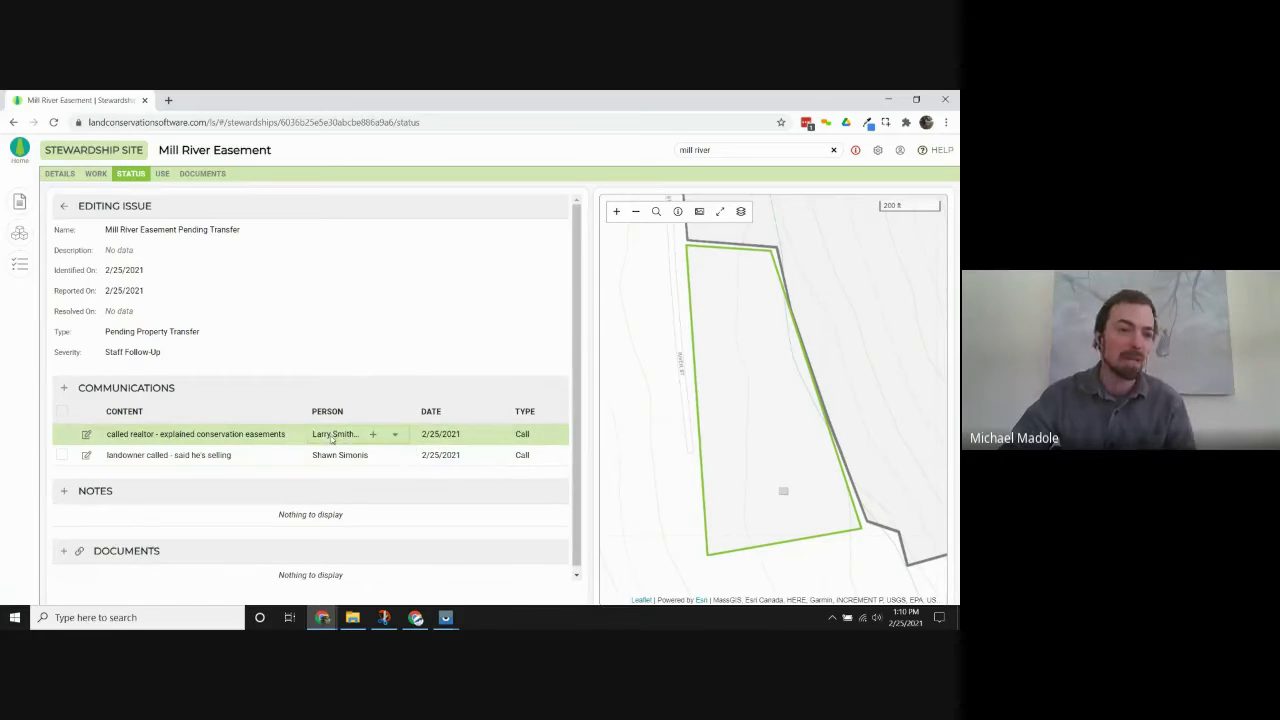
{"action": "key", "text": "Escape"}
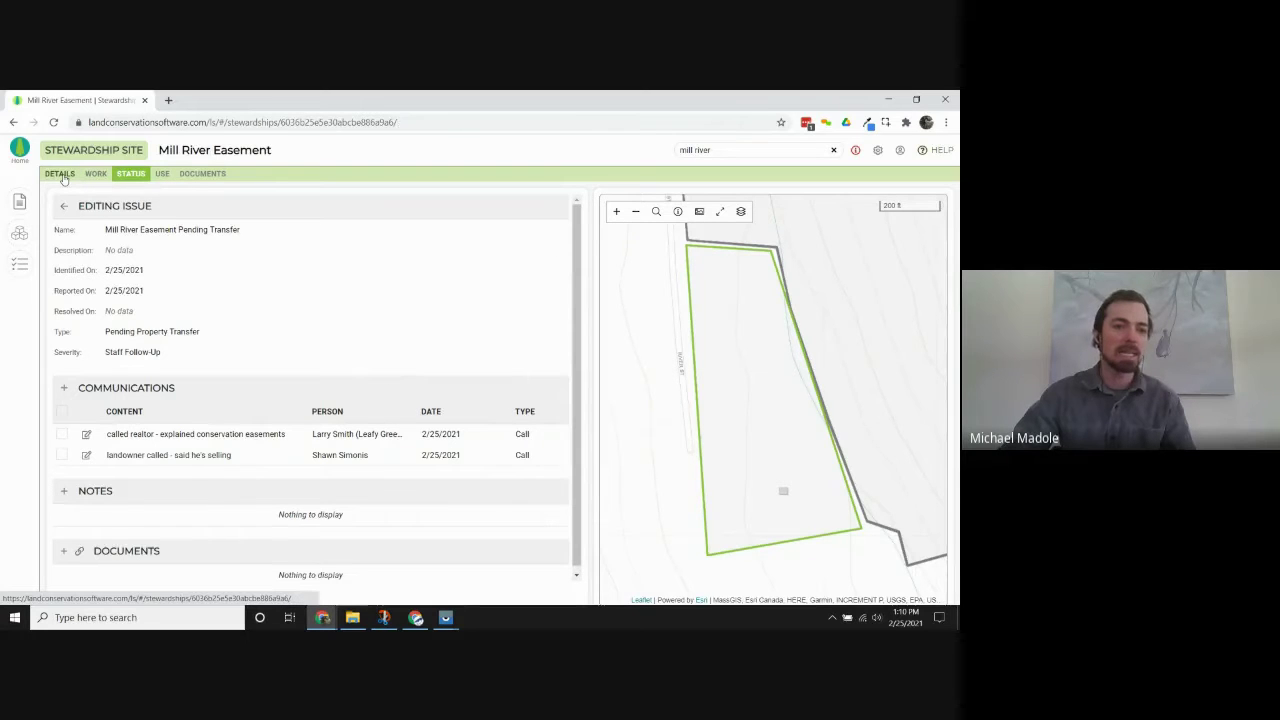
On the Details tab, add the existing Leafy Greens Realty realtor to the site's Active Contacts.
{"action": "left_click", "coordinate": [60, 174]}
{"action": "scroll", "coordinate": [311, 395], "scroll_direction": "down", "scroll_amount": 5}
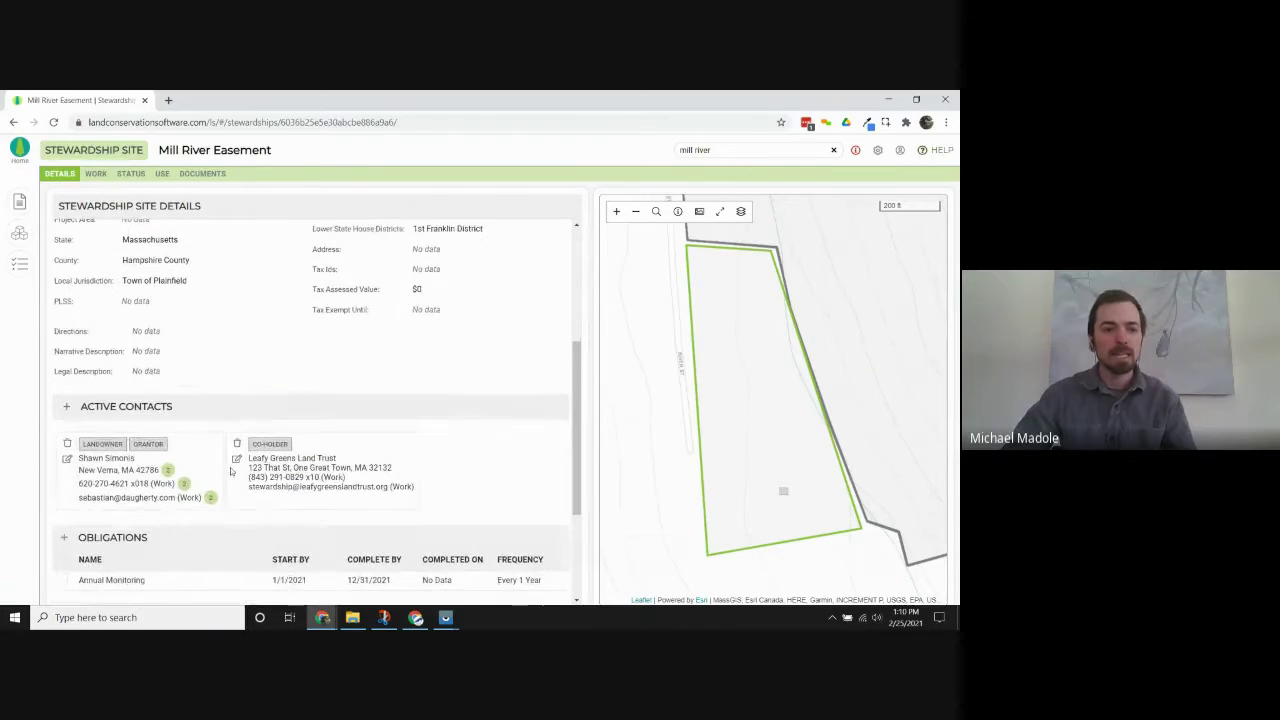
{"action": "left_click", "coordinate": [66, 406]}
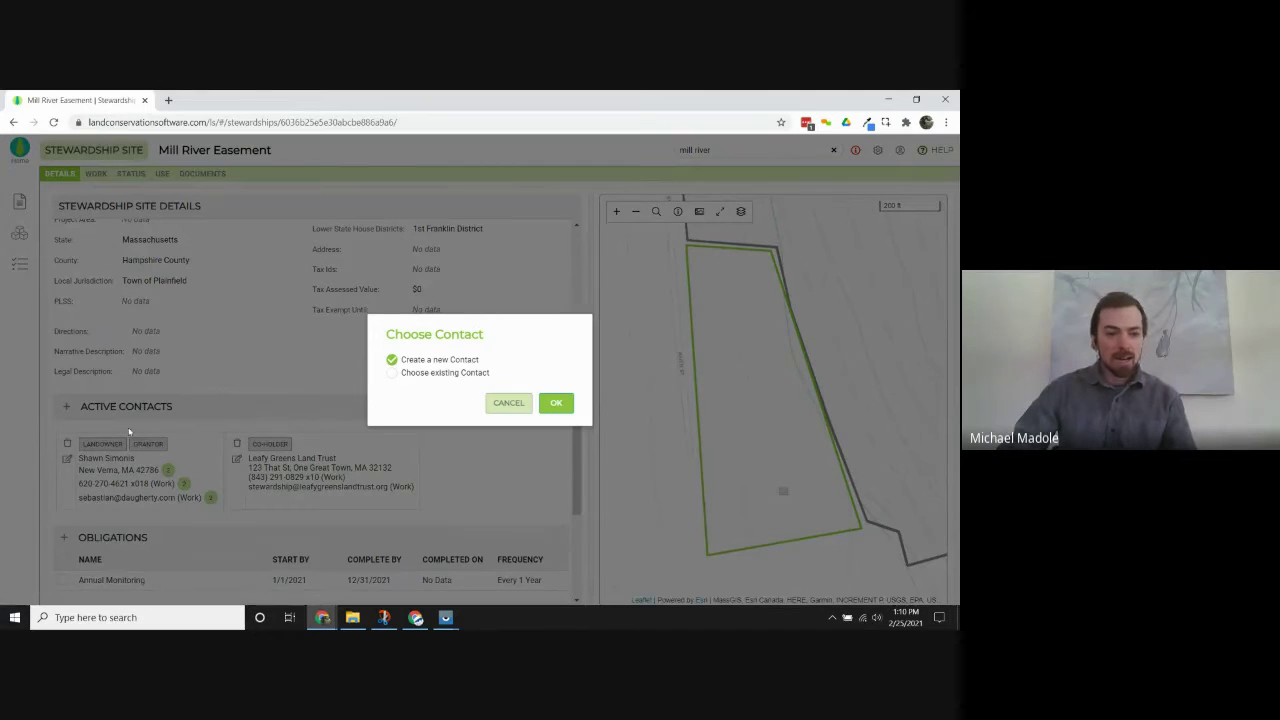
{"action": "left_click", "coordinate": [443, 372]}
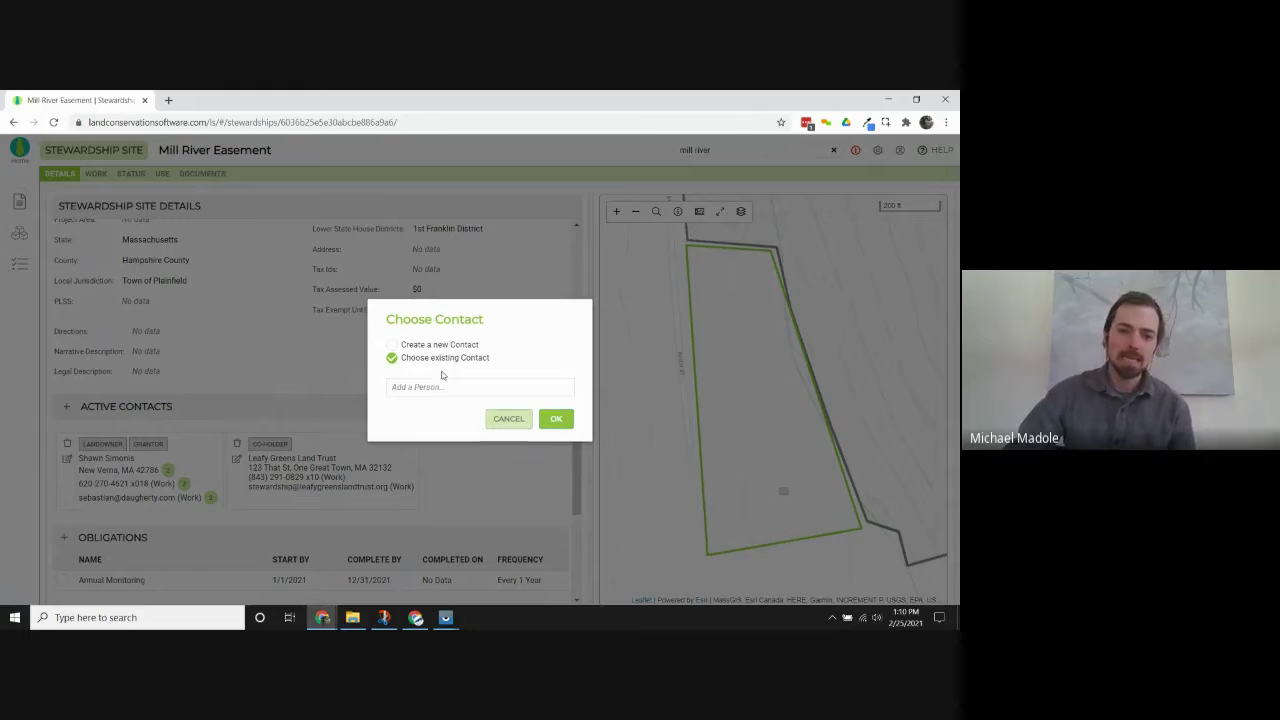
{"action": "left_click", "coordinate": [455, 388]}
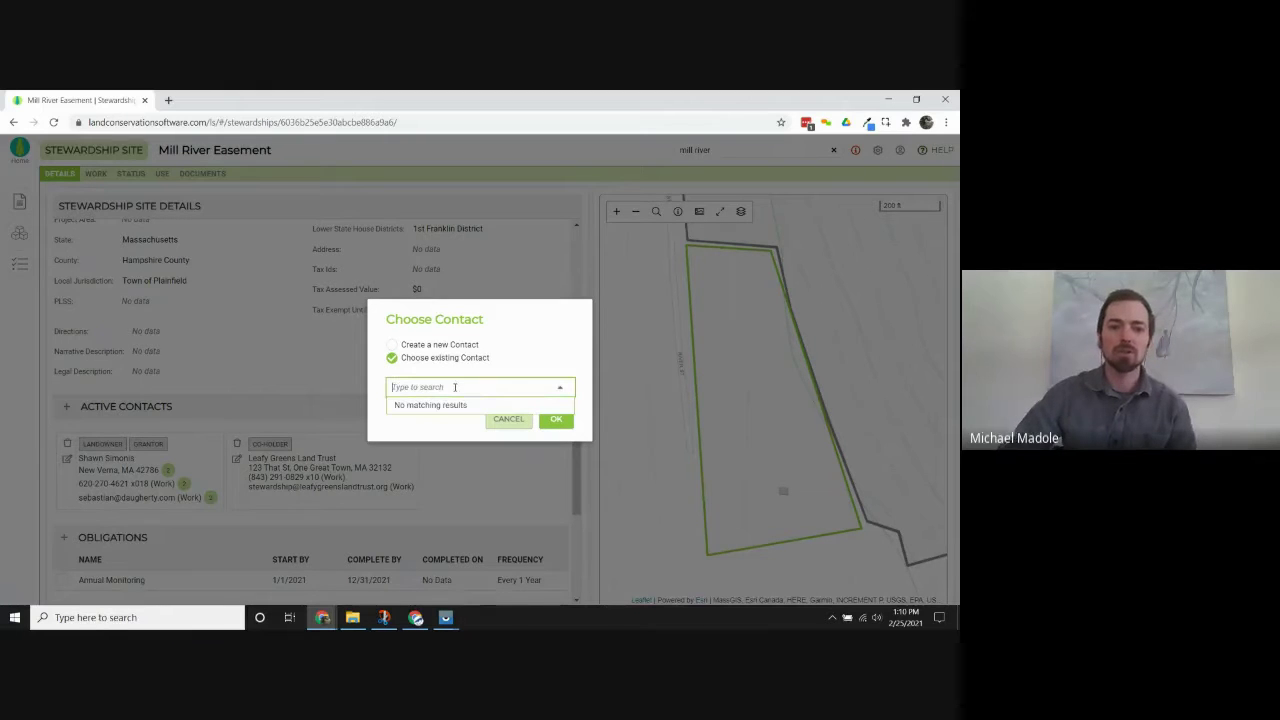
{"action": "type", "text": "larry"}
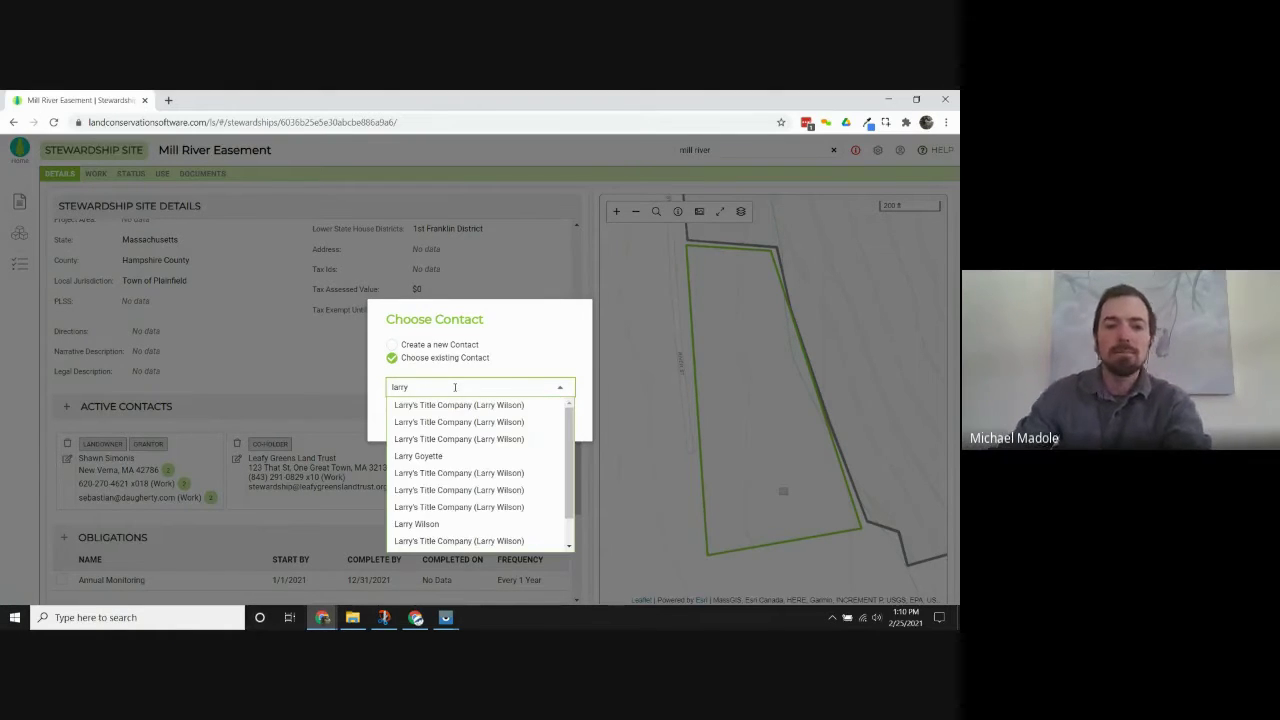
{"action": "scroll", "coordinate": [480, 477], "scroll_direction": "down", "scroll_amount": 1}
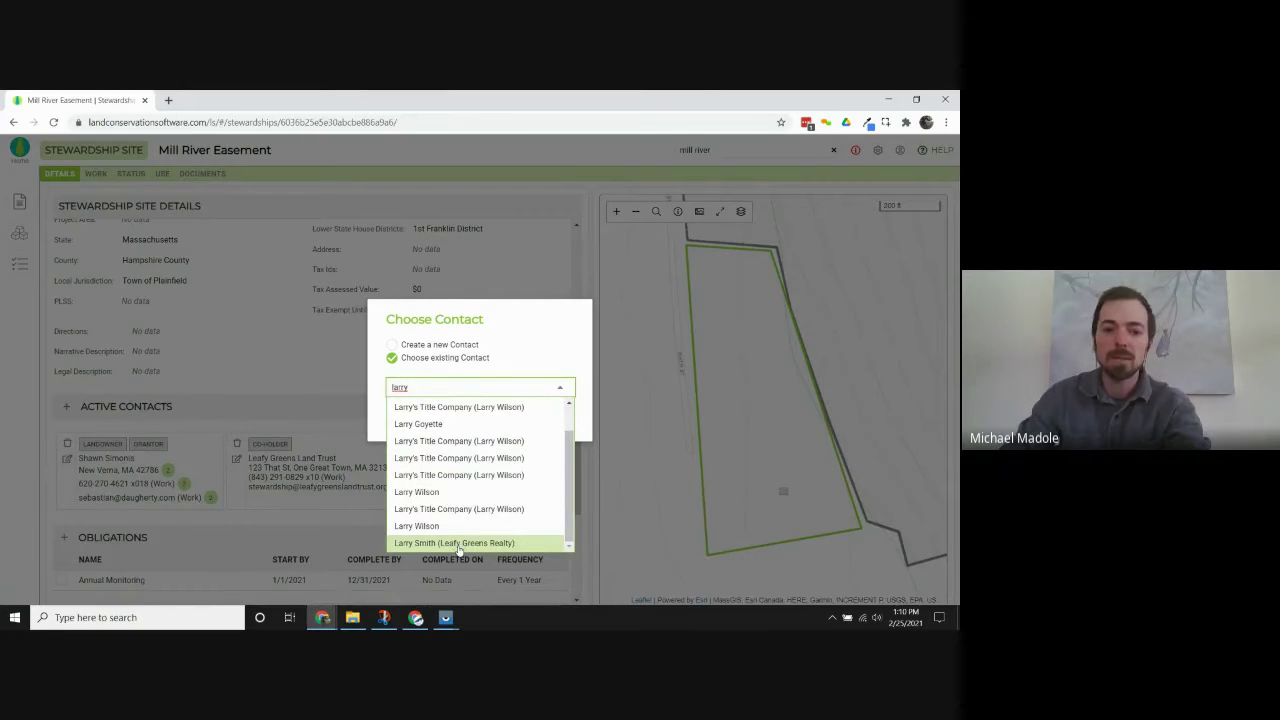
{"action": "left_click", "coordinate": [455, 543]}
{"action": "left_click", "coordinate": [557, 418]}
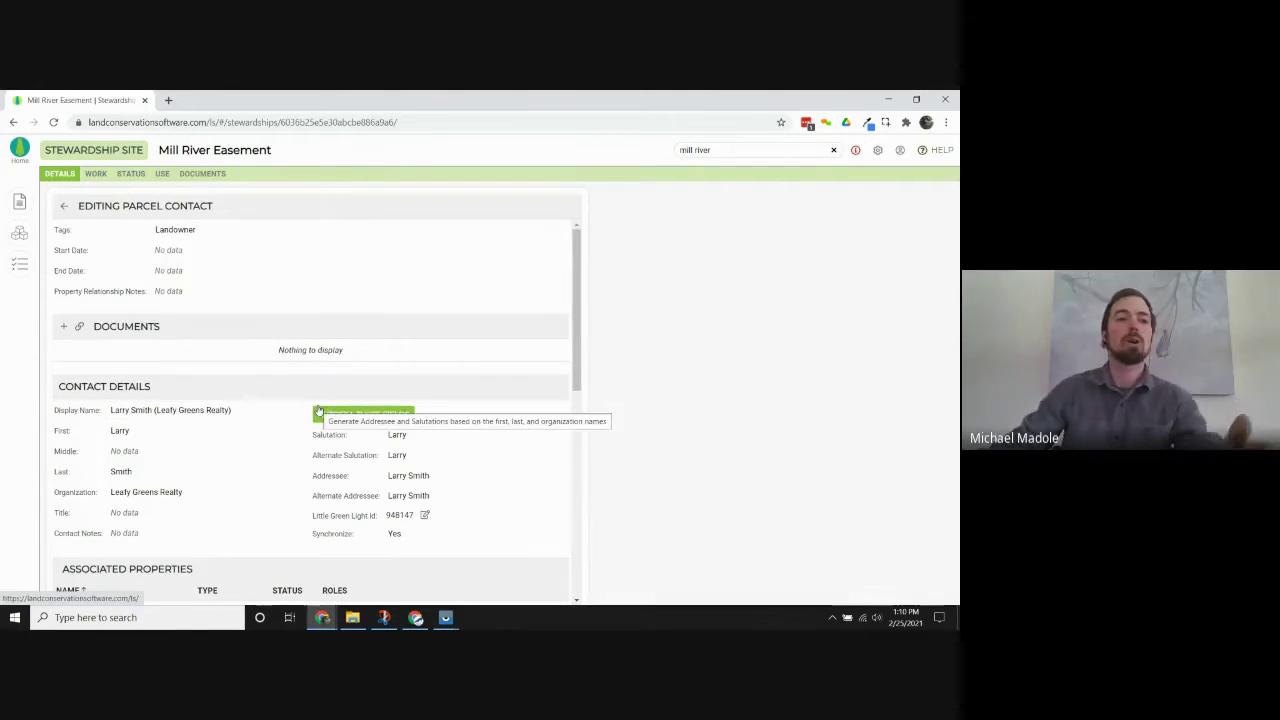
{"action": "left_click", "coordinate": [242, 230]}
{"action": "left_click", "coordinate": [242, 230]}
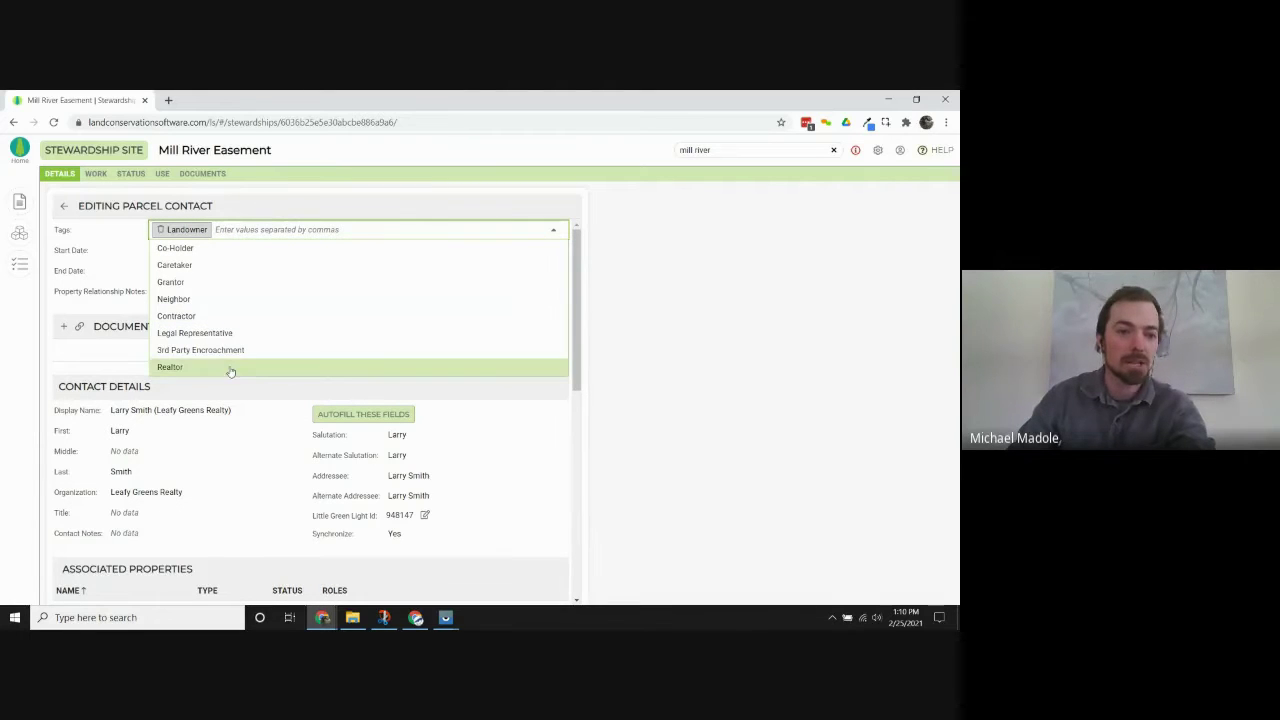
{"action": "left_click", "coordinate": [229, 368]}
{"action": "mouse_move", "coordinate": [205, 232]}
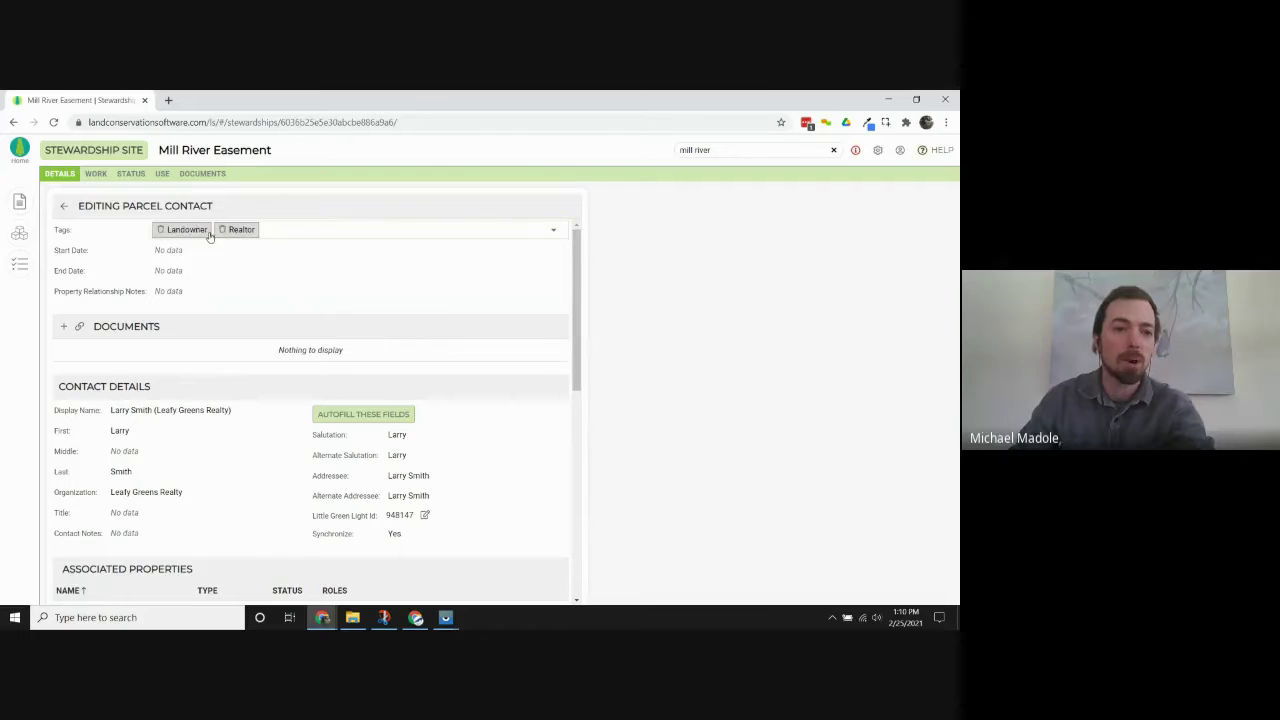
{"action": "left_click", "coordinate": [160, 232]}
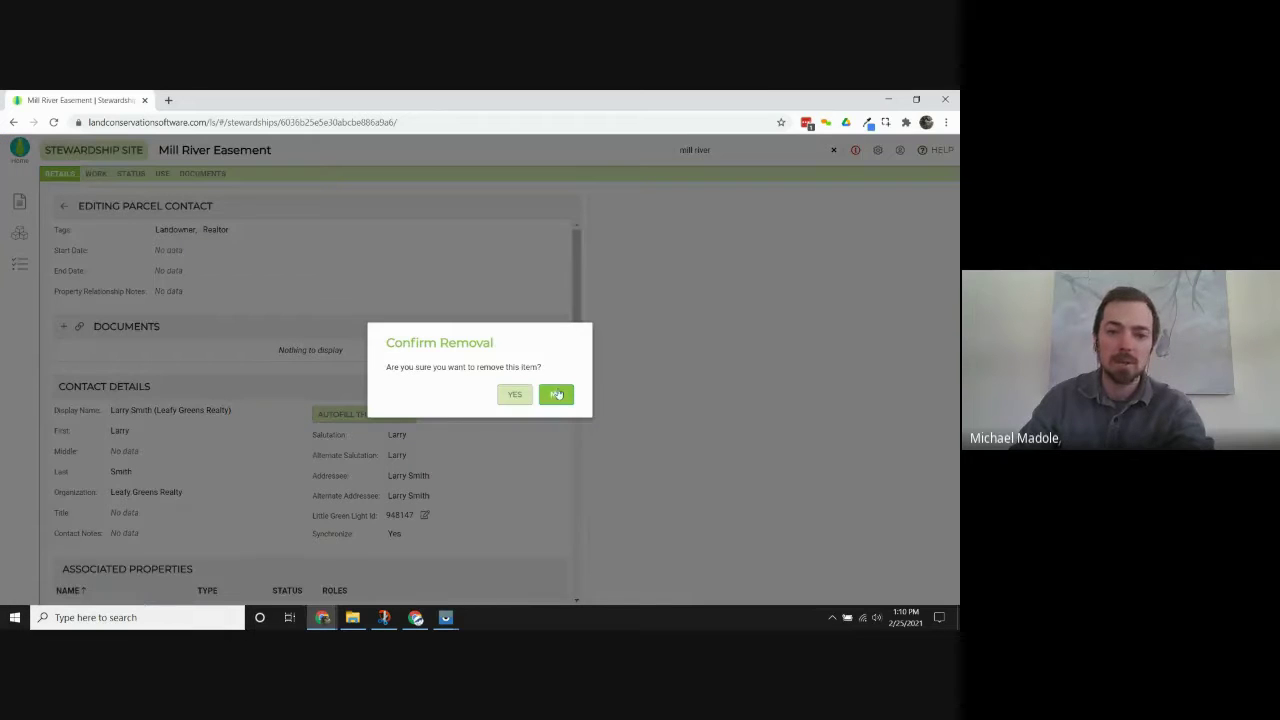
{"action": "left_click", "coordinate": [516, 394]}
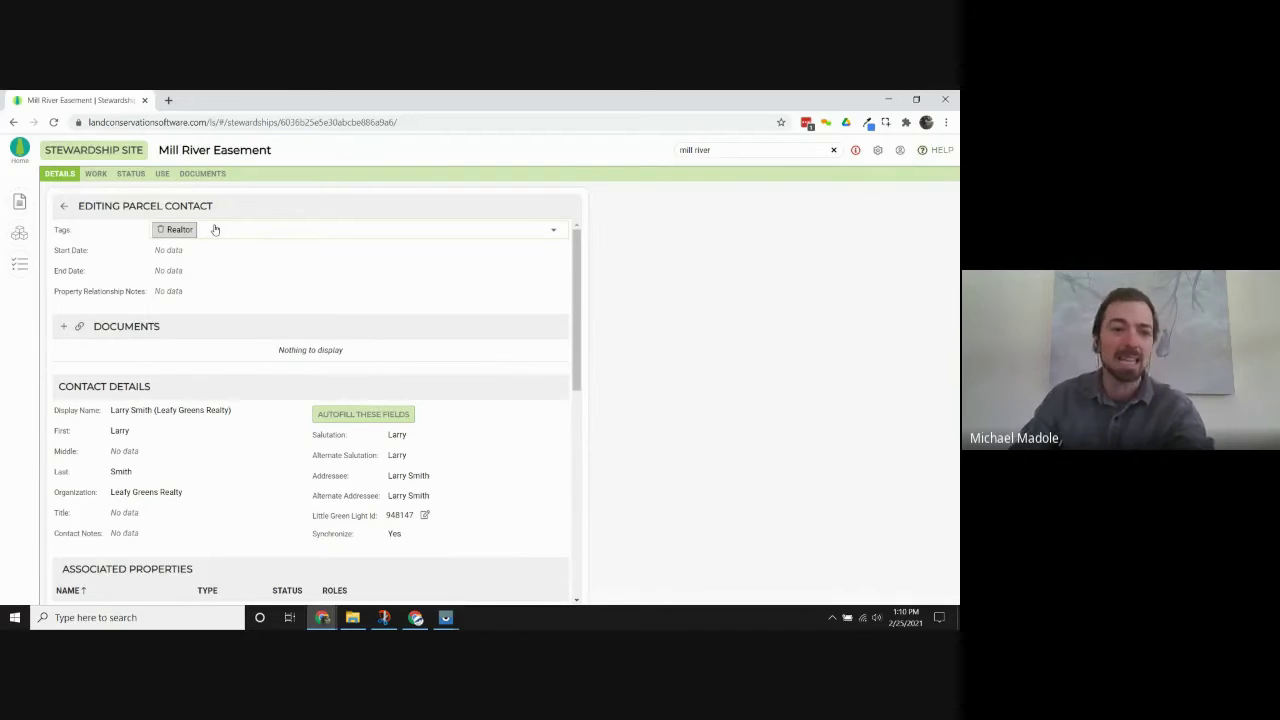
{"action": "left_click", "coordinate": [204, 291]}
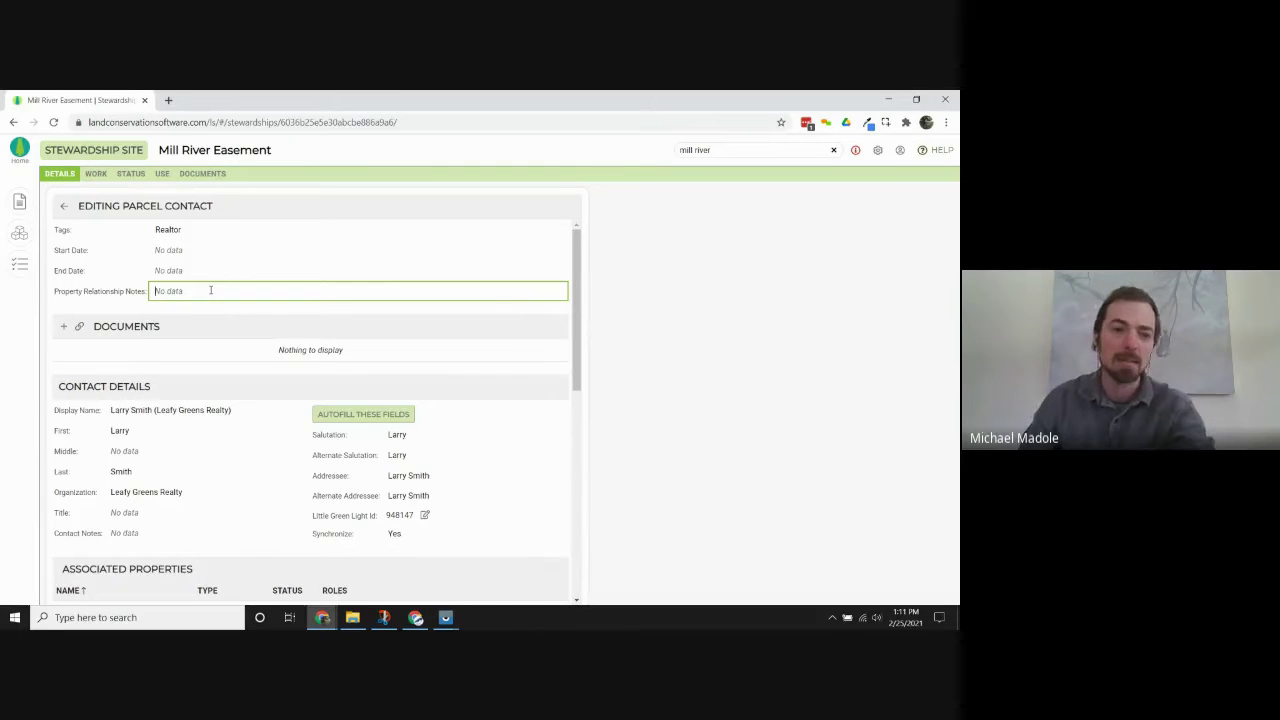
{"action": "scroll", "coordinate": [268, 378], "scroll_direction": "down", "scroll_amount": 3}
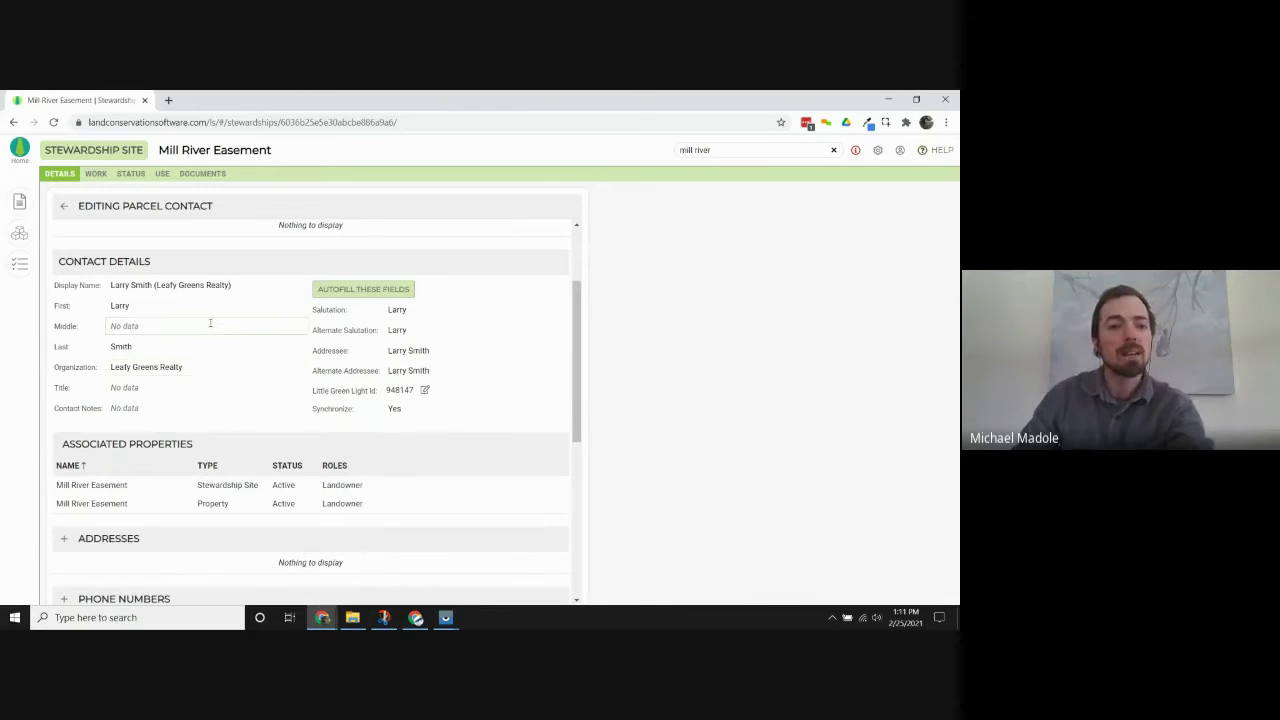
{"action": "scroll", "coordinate": [210, 326], "scroll_direction": "up", "scroll_amount": 1}
{"action": "scroll", "coordinate": [214, 334], "scroll_direction": "down", "scroll_amount": 5}
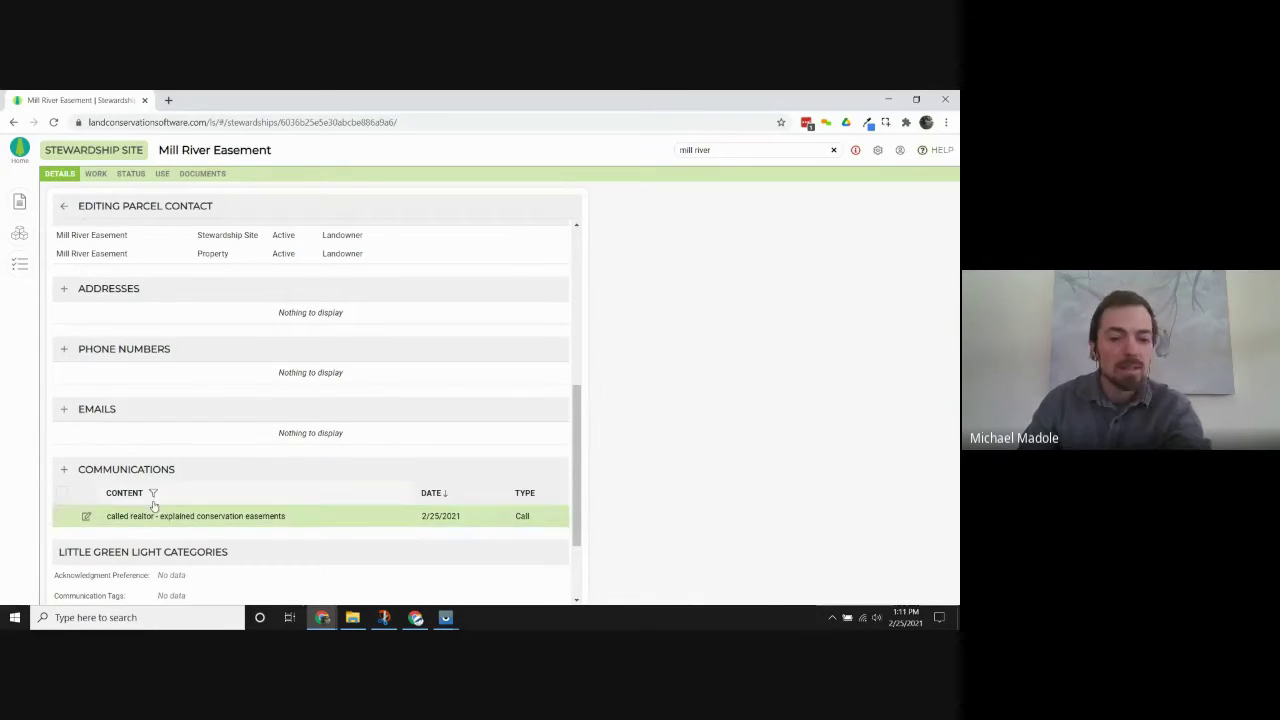
{"action": "scroll", "coordinate": [140, 420], "scroll_direction": "up", "scroll_amount": 6}
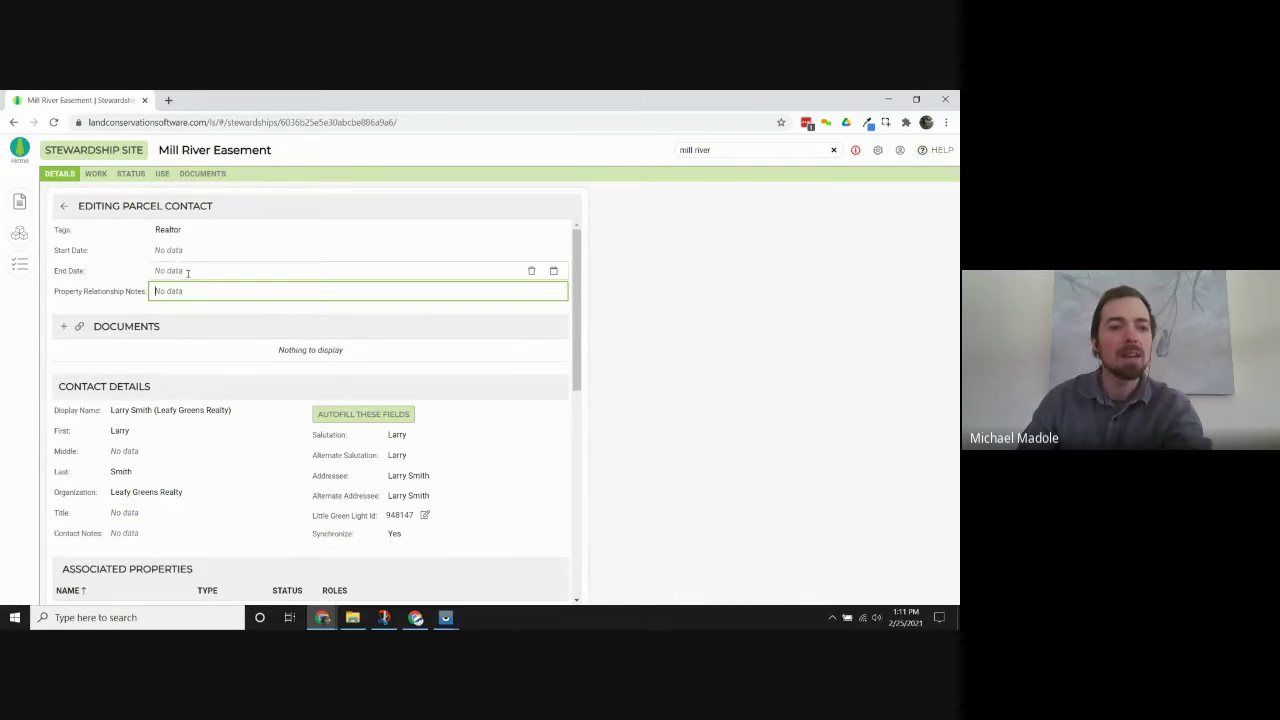
{"action": "left_click", "coordinate": [178, 271]}
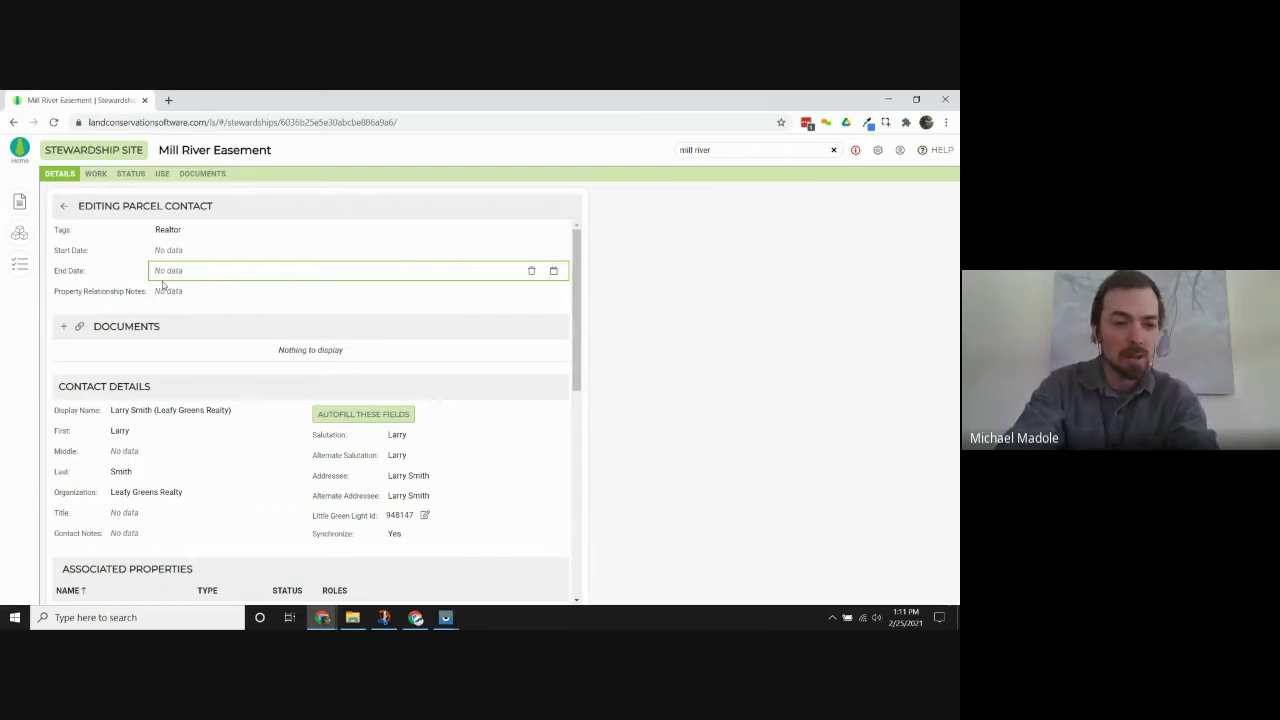
{"action": "type", "text": "1/21"}
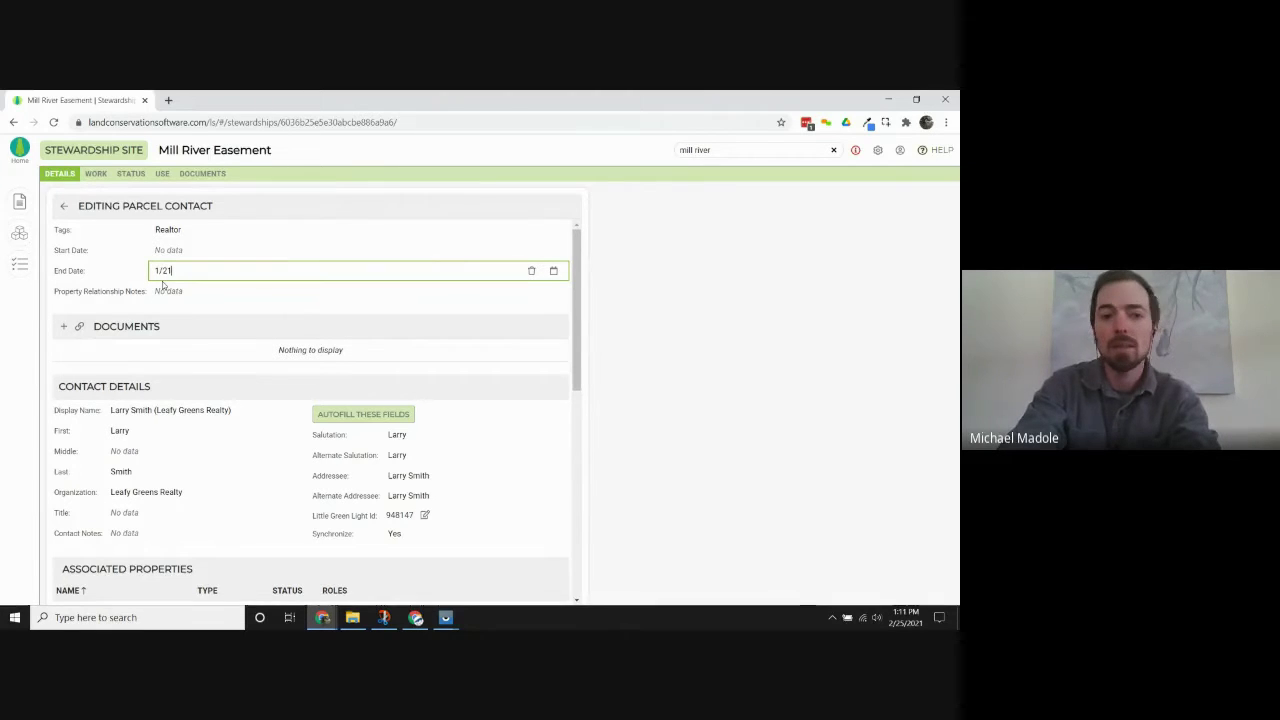
{"action": "type", "text": "/2021"}
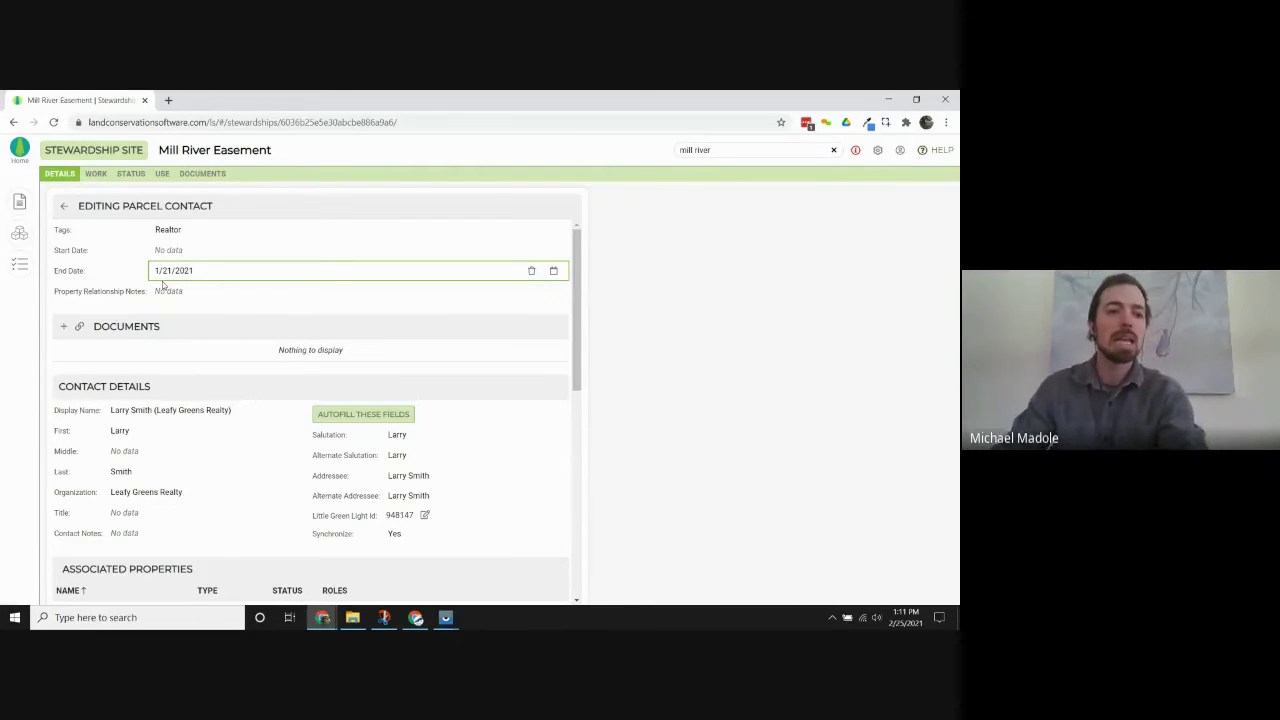
{"action": "left_click_drag", "start_coordinate": [226, 266], "coordinate": [130, 265]}
{"action": "key", "text": "BackSpace"}
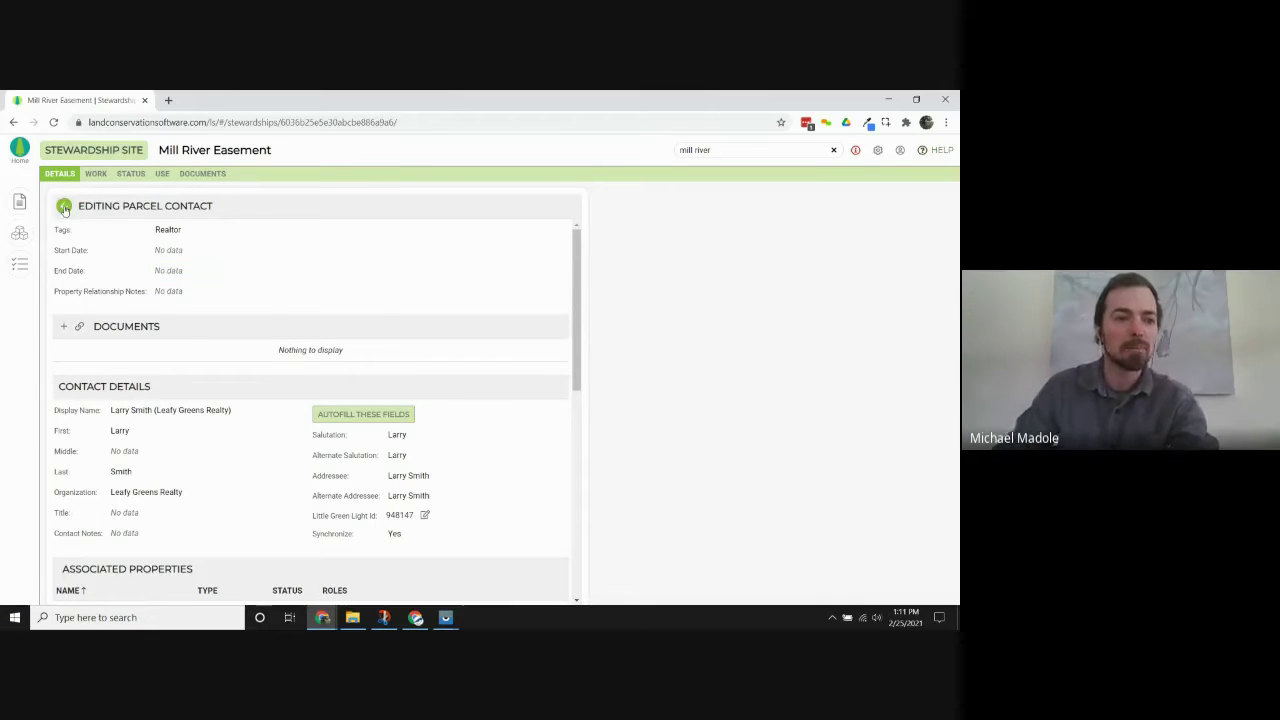
Set the realtor parcel contact's End Date to 1/1/2021 and confirm it appears under Inactive Contacts.
{"action": "left_click", "coordinate": [66, 207]}
{"action": "scroll", "coordinate": [296, 404], "scroll_direction": "down", "scroll_amount": 5}
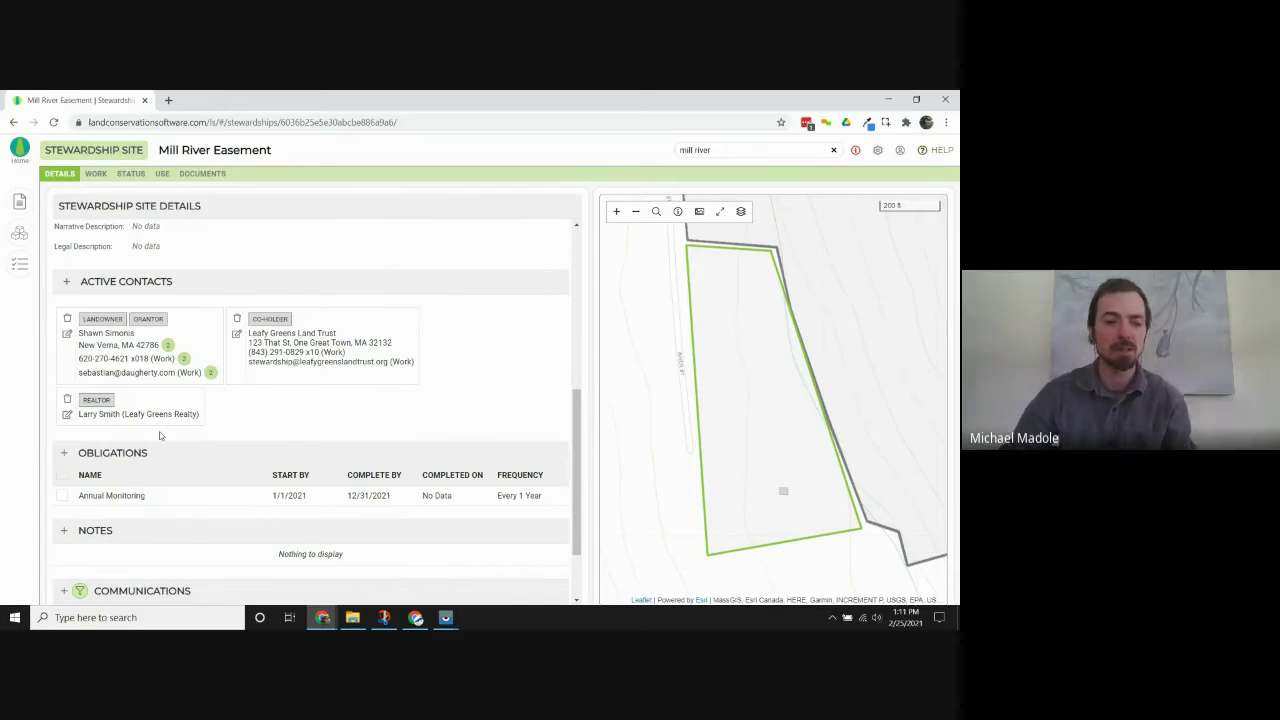
{"action": "left_click", "coordinate": [66, 416]}
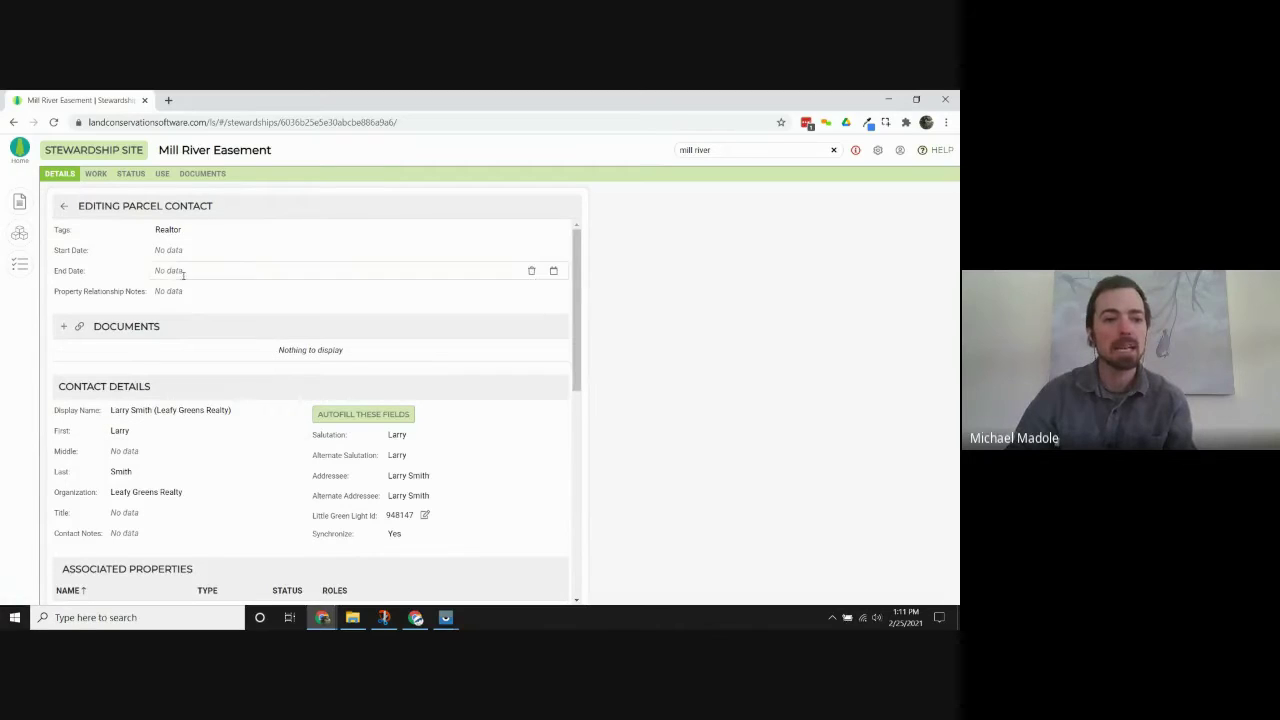
{"action": "left_click", "coordinate": [181, 270]}
{"action": "type", "text": "1/"}
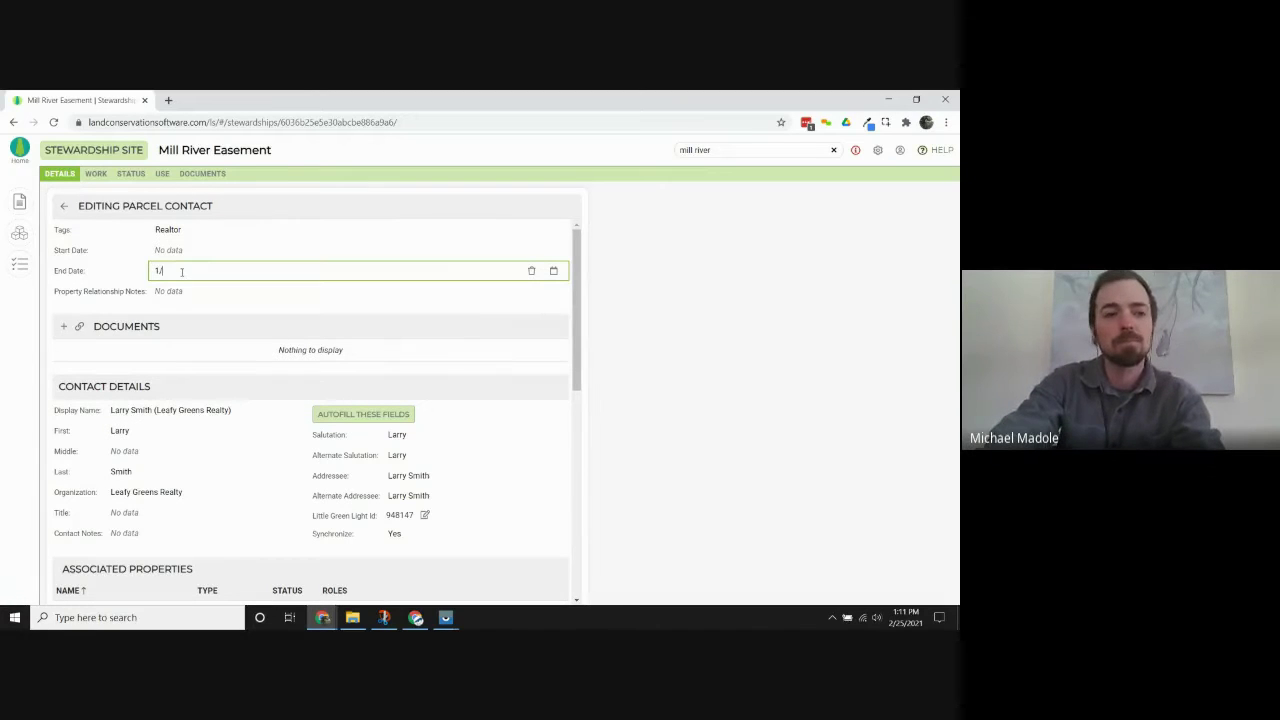
{"action": "type", "text": "1/2020"}
{"action": "key", "text": "BackSpace"}
{"action": "type", "text": "1"}
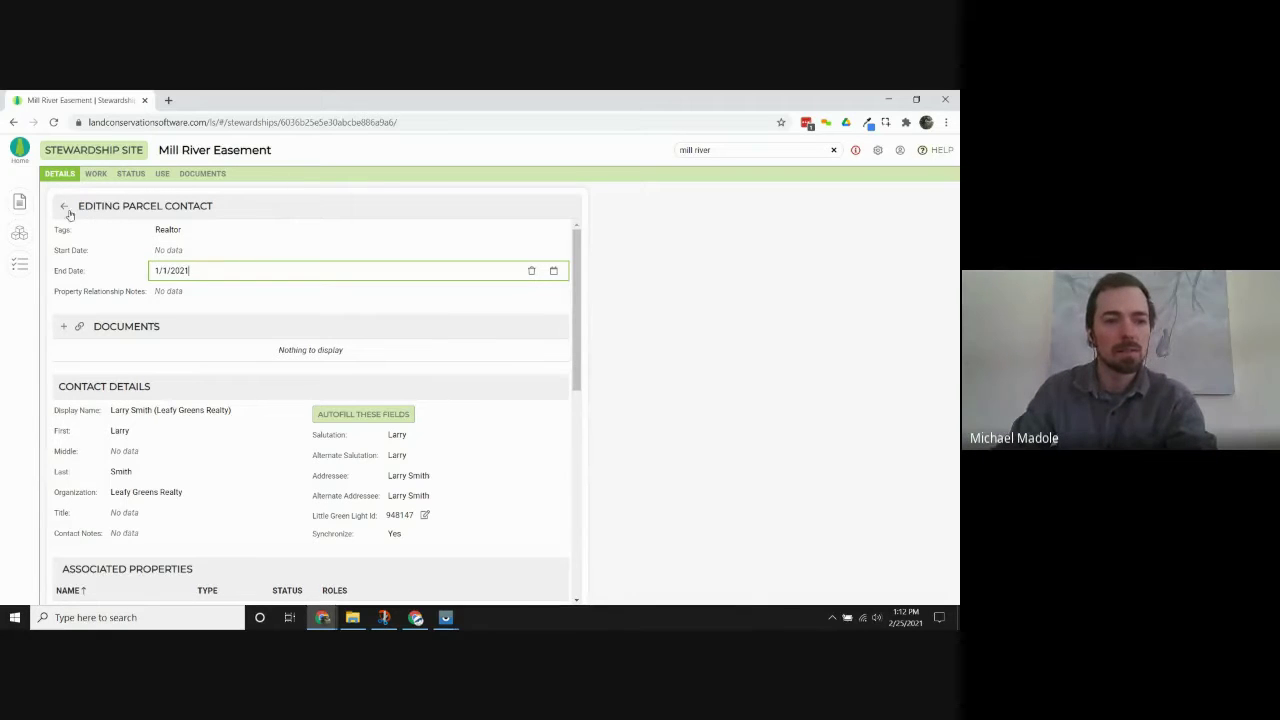
{"action": "left_click", "coordinate": [67, 212]}
{"action": "left_click", "coordinate": [67, 212]}
{"action": "scroll", "coordinate": [141, 476], "scroll_direction": "down", "scroll_amount": 5}
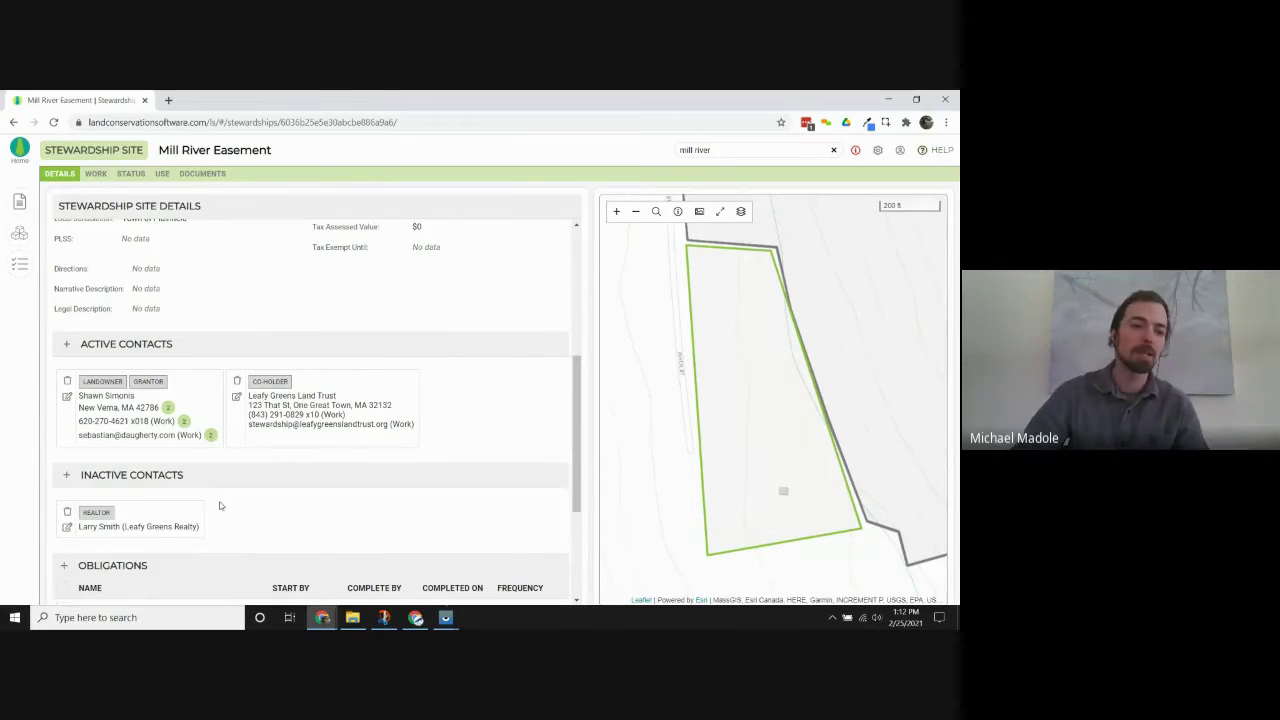
{"action": "scroll", "coordinate": [215, 503], "scroll_direction": "up", "scroll_amount": 3}
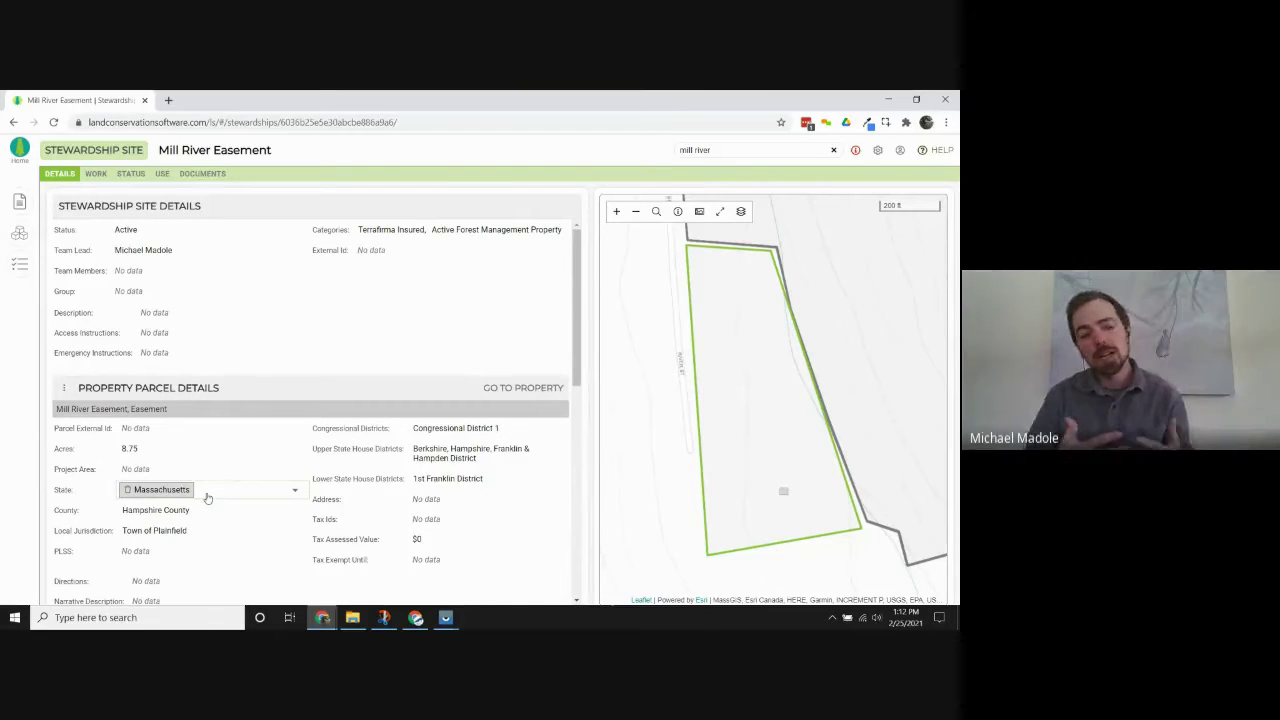
On the Status tab, open the Mill River Easement Pending Transfer issue.
{"action": "left_click", "coordinate": [131, 174]}
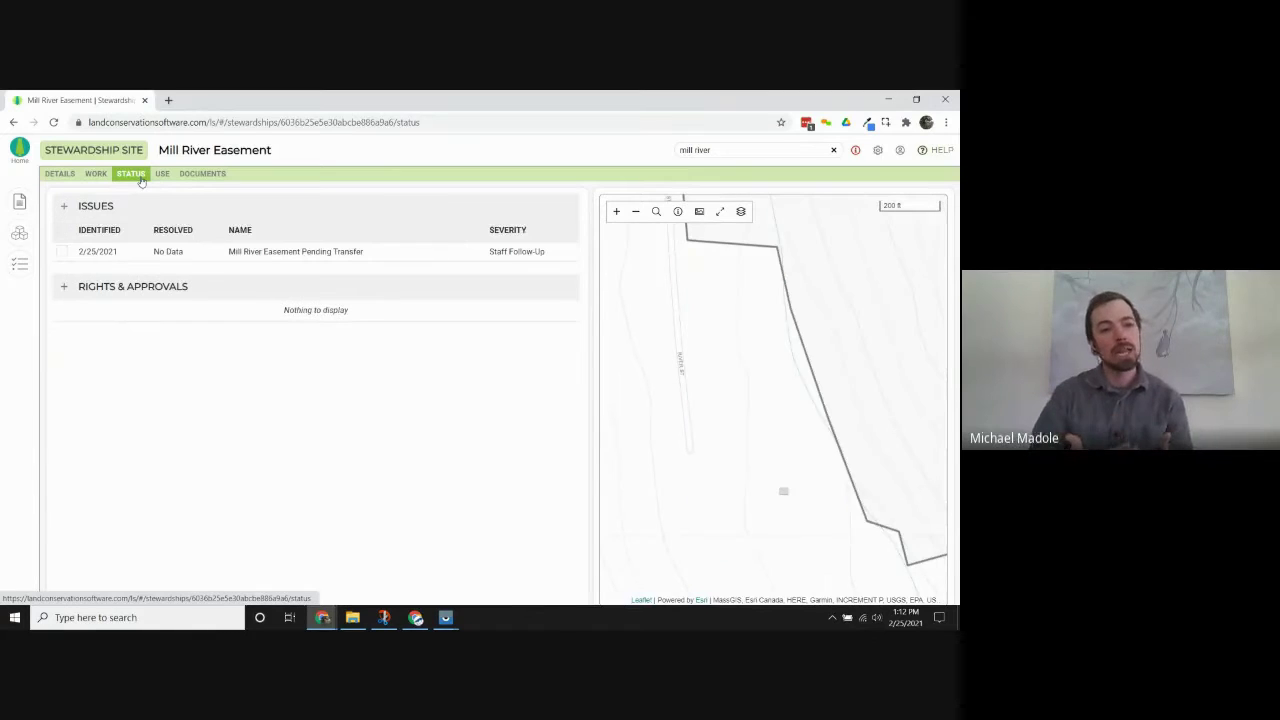
{"action": "left_click", "coordinate": [216, 252]}
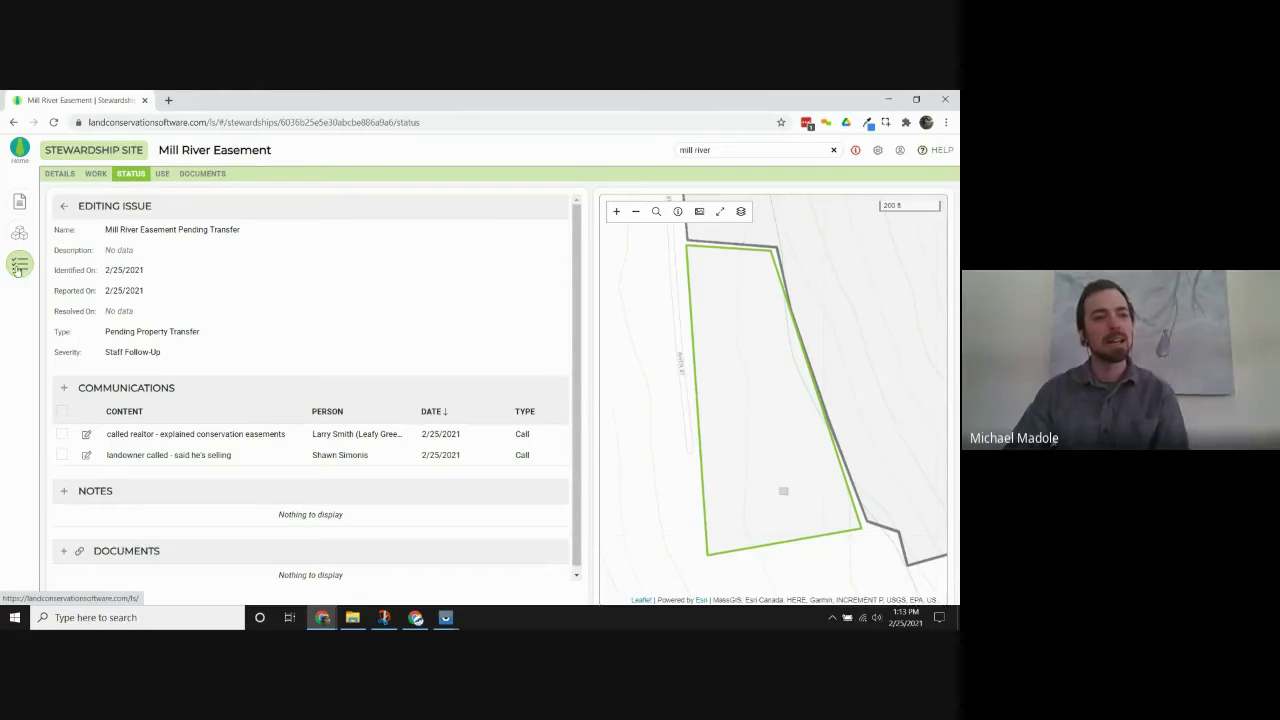
Delete all of Mill River Easement's existing tasks, then add a fresh blank task.
{"action": "left_click", "coordinate": [20, 266]}
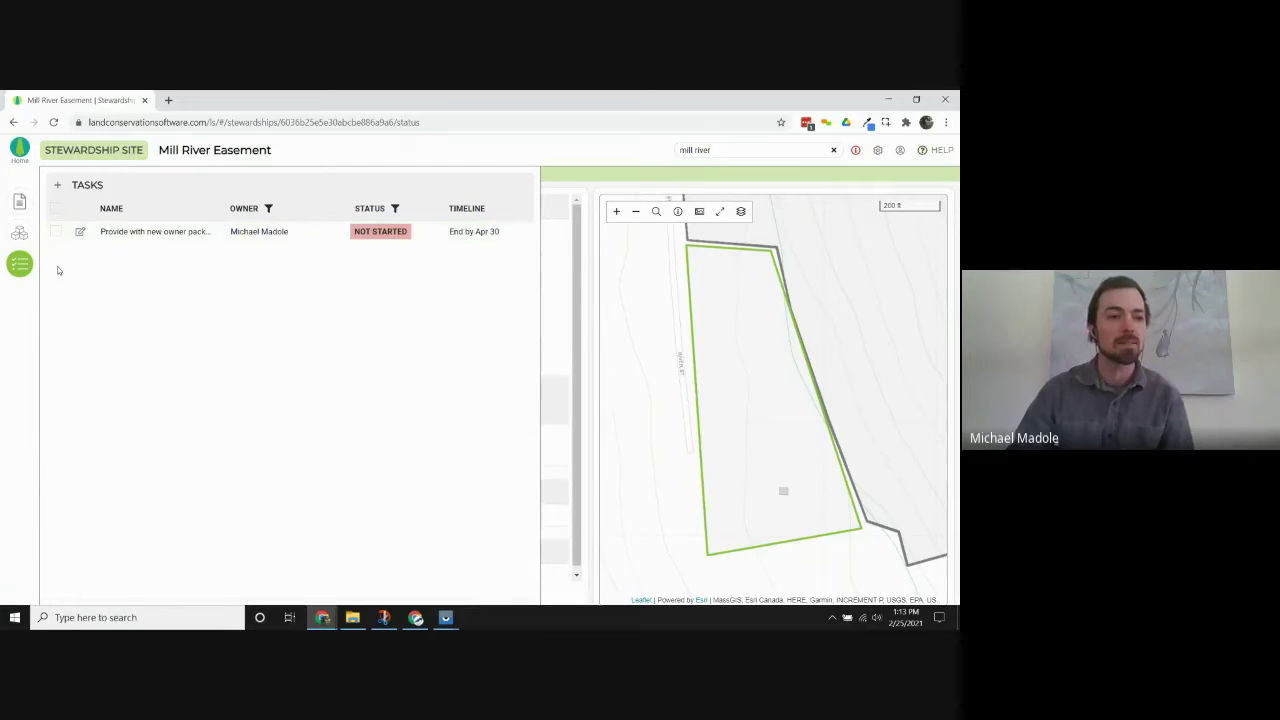
{"action": "left_click", "coordinate": [55, 208]}
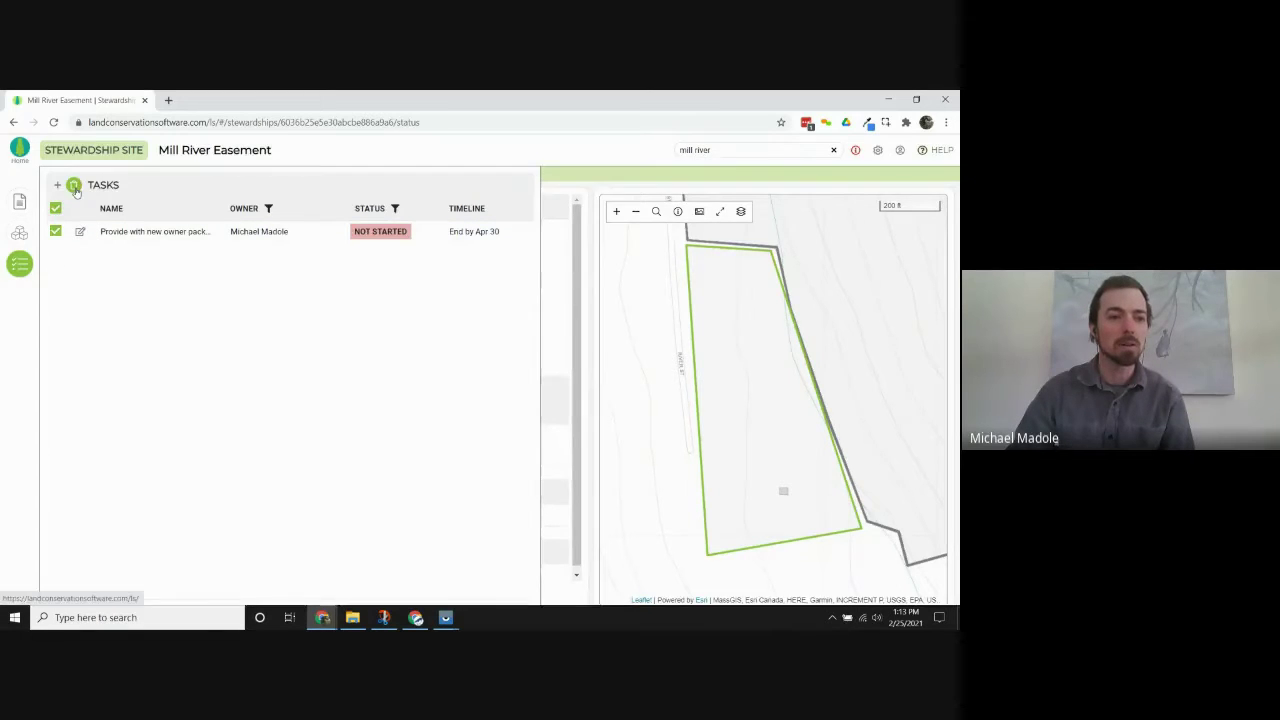
{"action": "left_click", "coordinate": [73, 185]}
{"action": "left_click", "coordinate": [507, 399]}
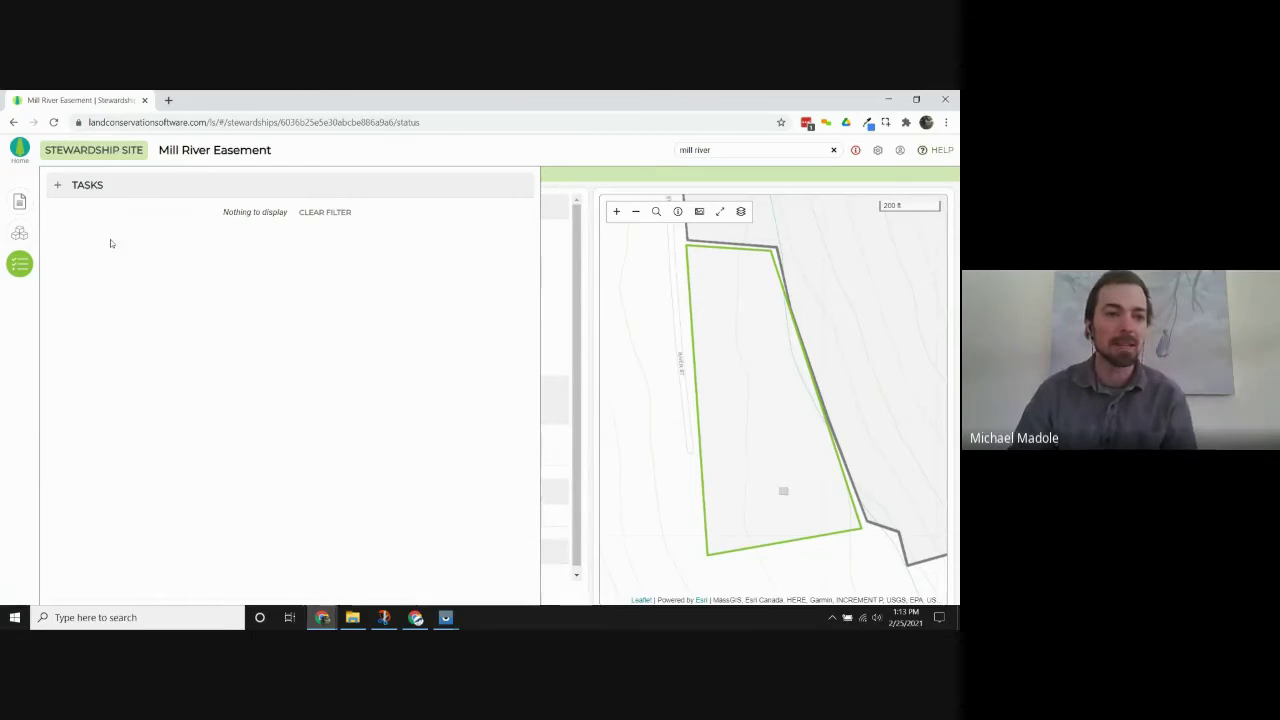
{"action": "left_click", "coordinate": [59, 190]}
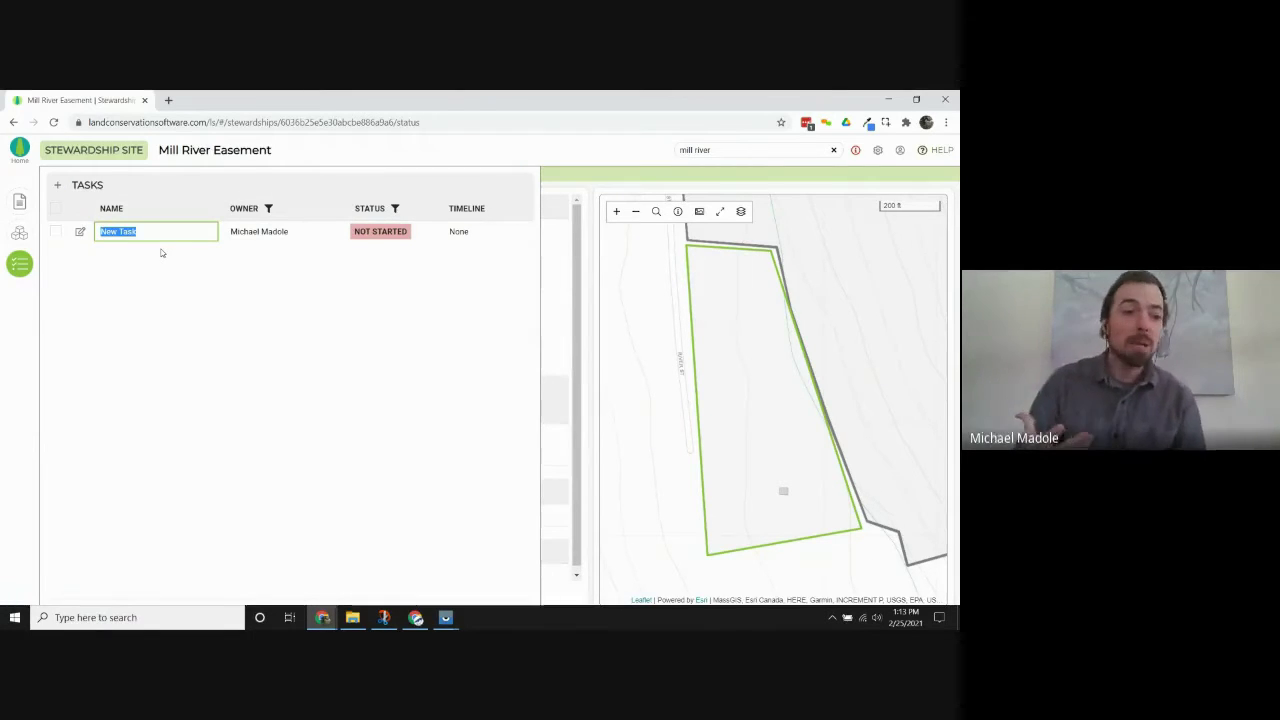
Name the new task 'get BDR to new landowner', keeping the current owner and Not Started status.
{"action": "type", "text": "get BDR to new landowner"}
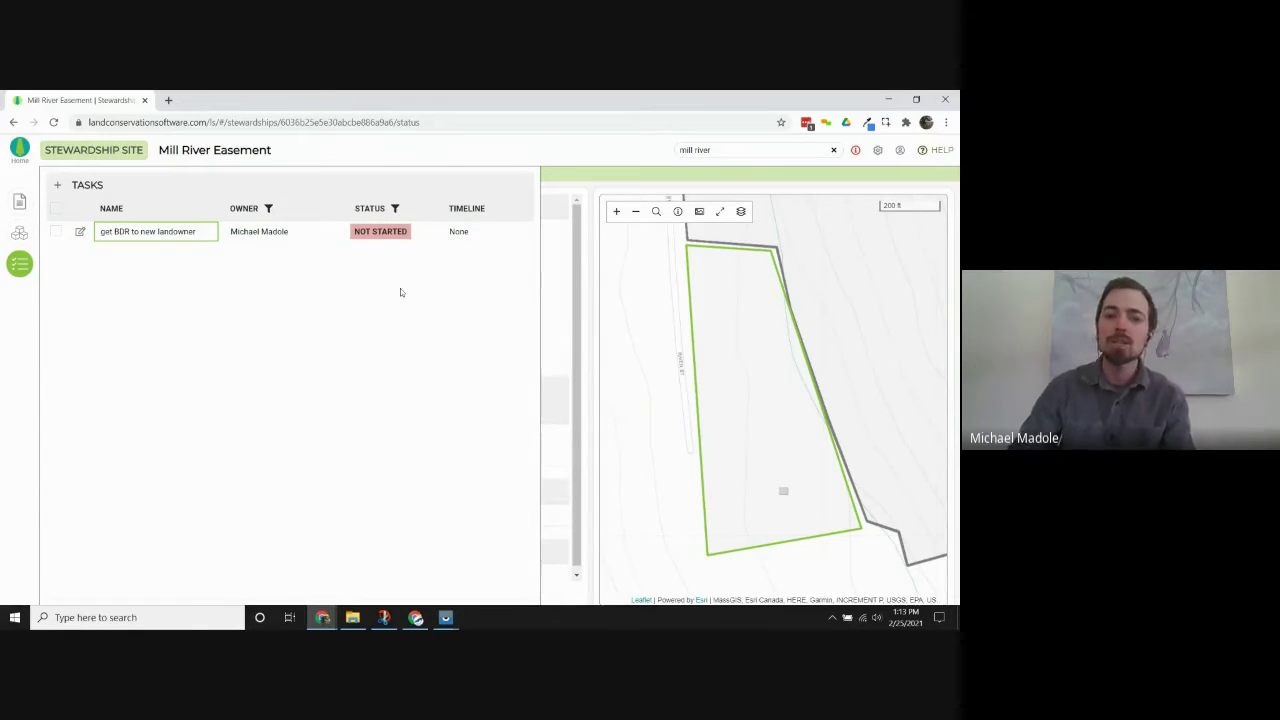
{"action": "left_click", "coordinate": [328, 231]}
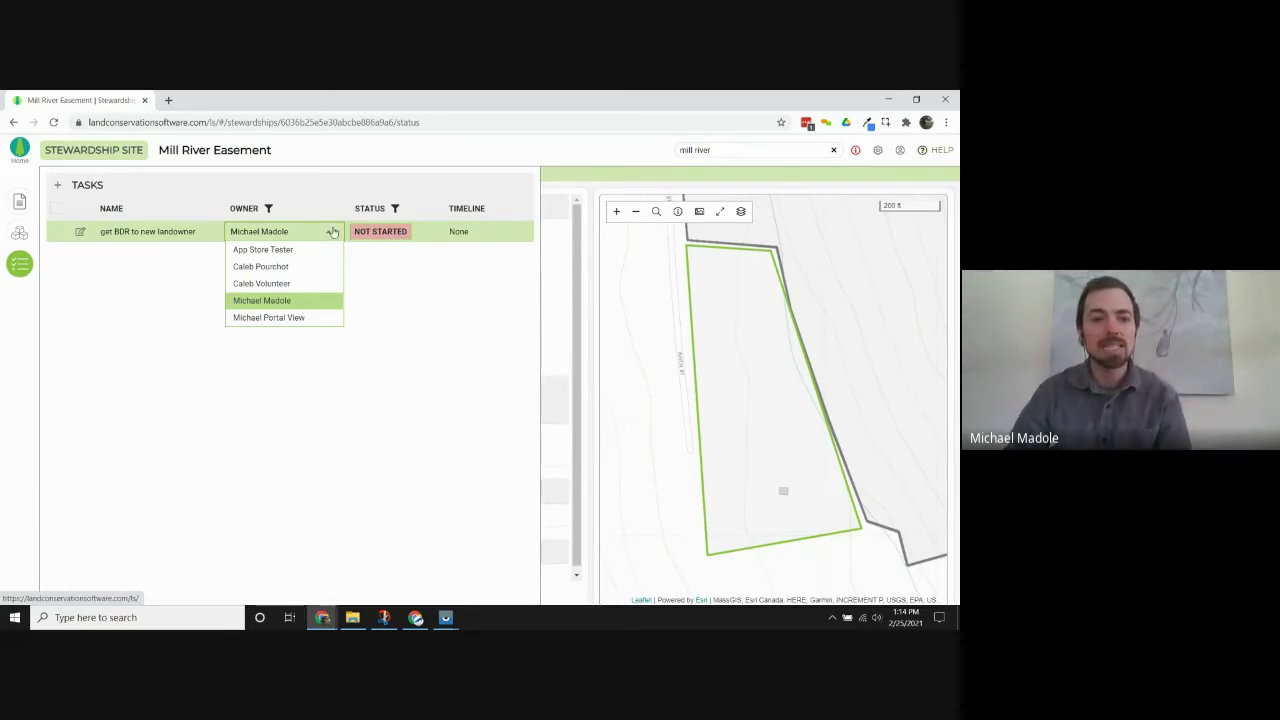
{"action": "left_click", "coordinate": [337, 232]}
{"action": "left_click", "coordinate": [385, 232]}
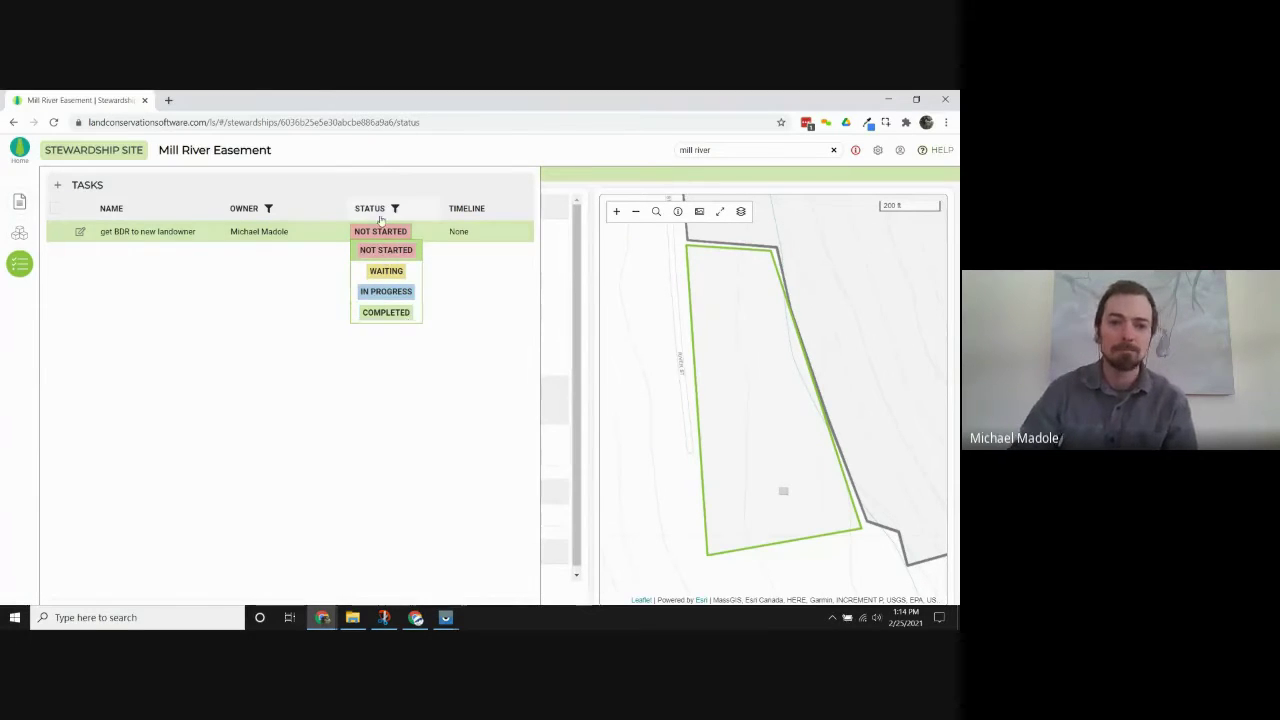
{"action": "left_click", "coordinate": [432, 233]}
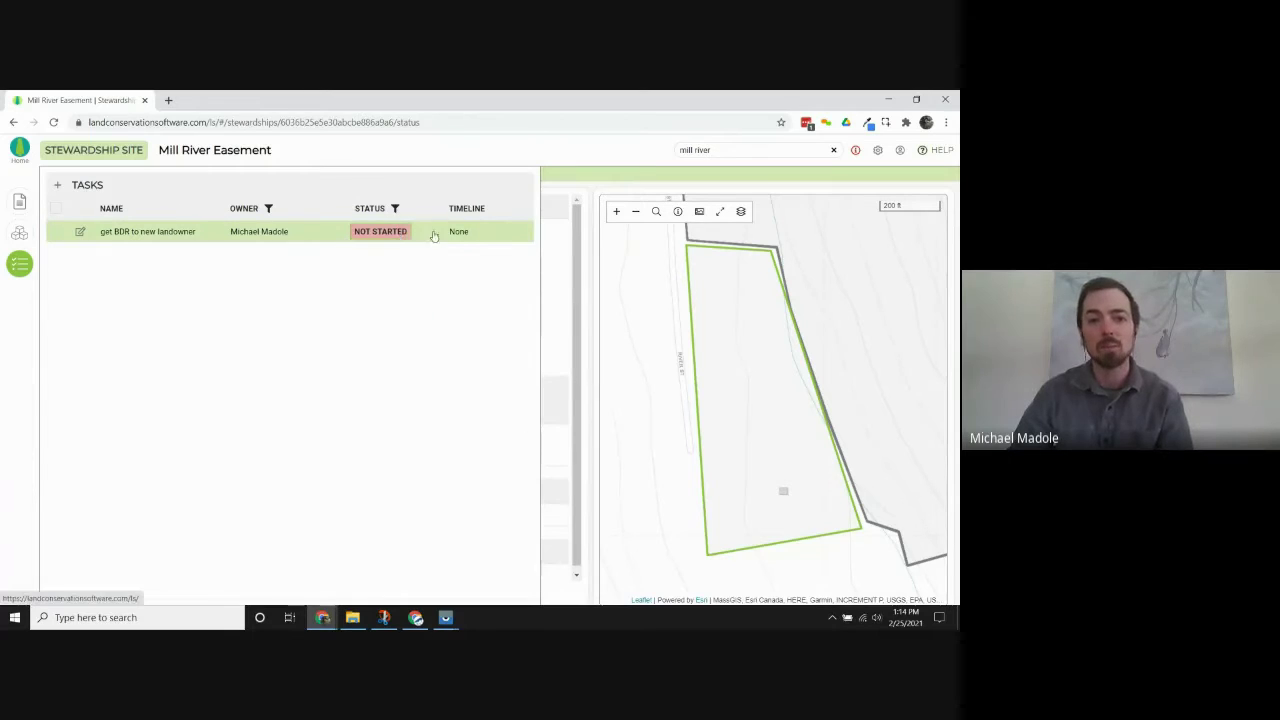
Give the task a timeline ending by March 31, 2021.
{"action": "left_click", "coordinate": [460, 233]}
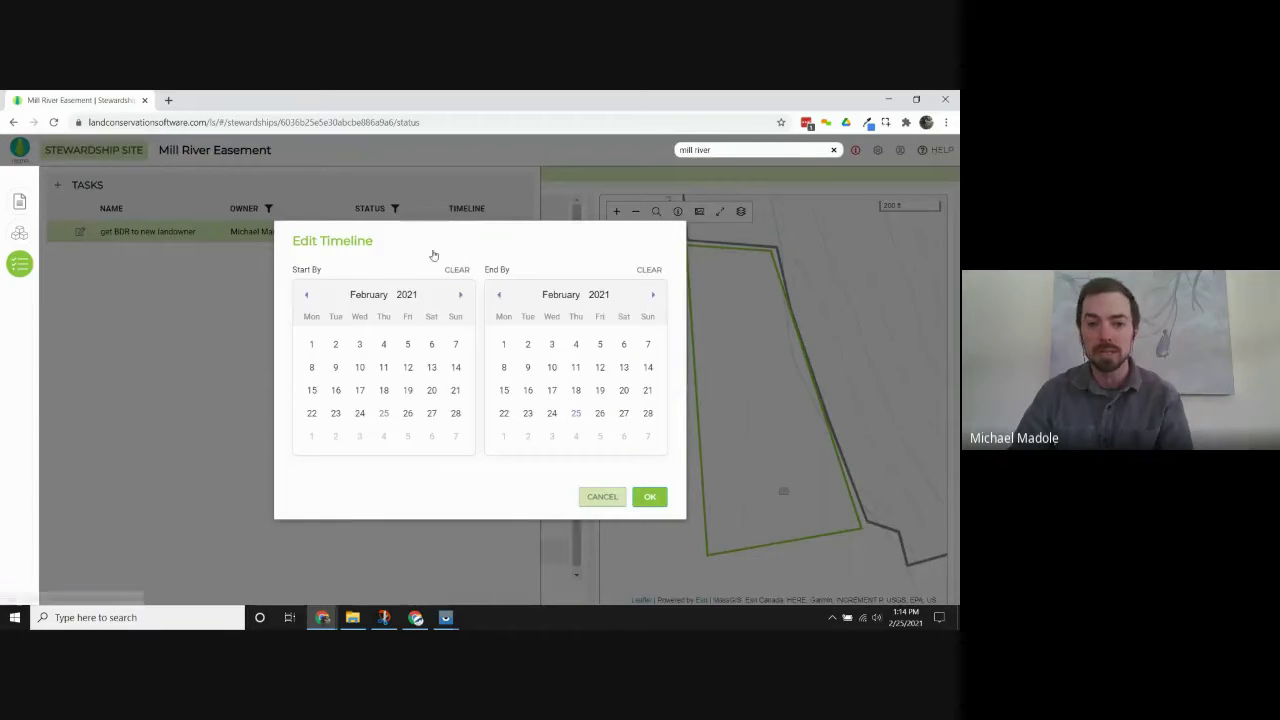
{"action": "left_click", "coordinate": [653, 295]}
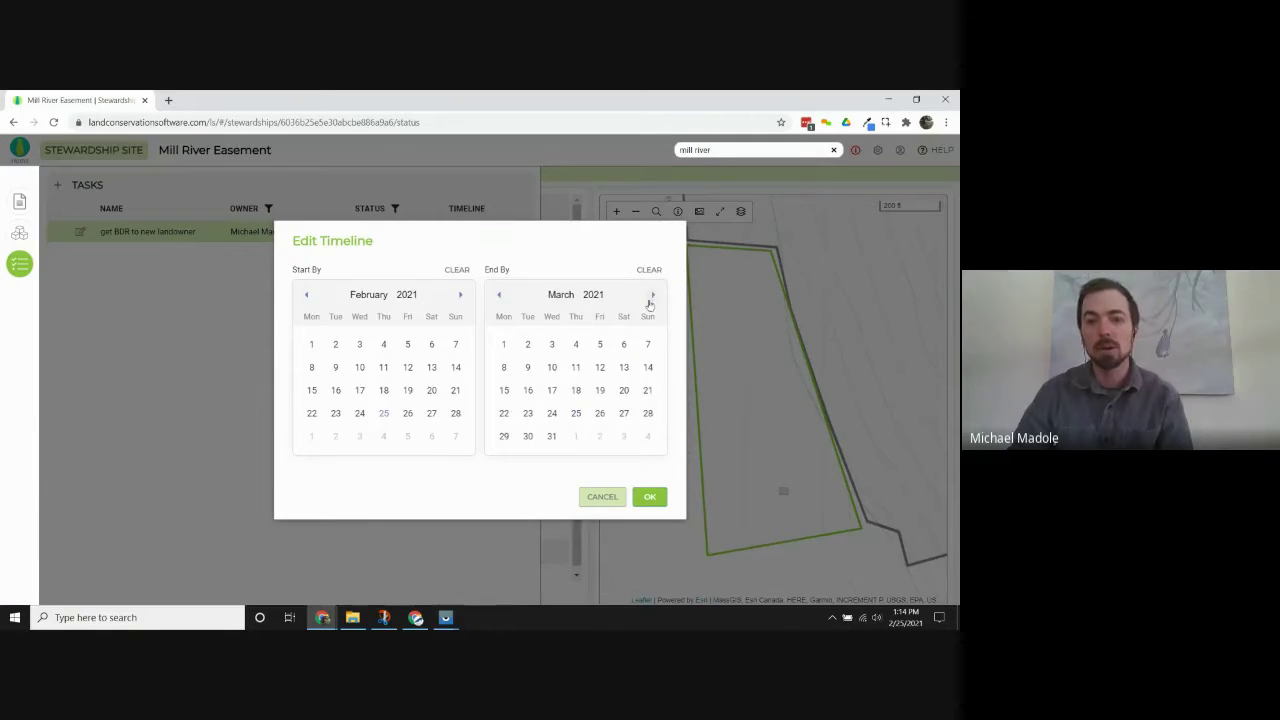
{"action": "left_click", "coordinate": [551, 437]}
{"action": "left_click", "coordinate": [649, 497]}
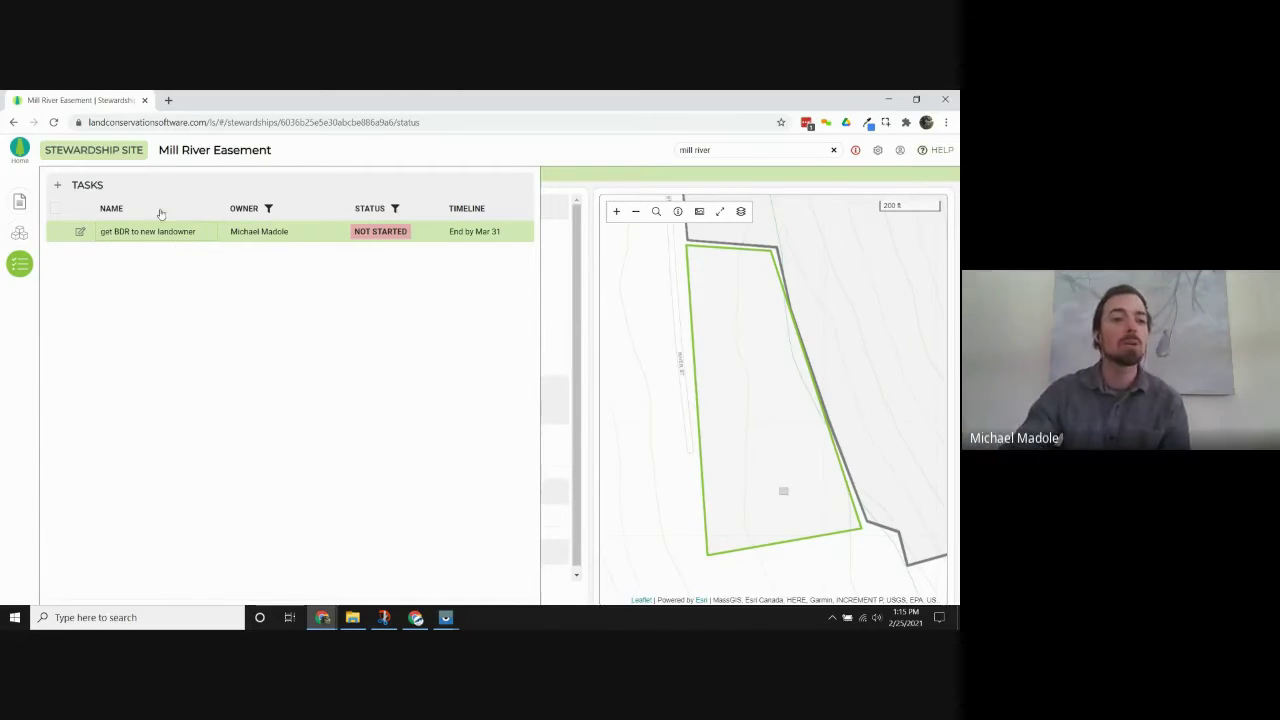
Check the dashboard task list for 'get BDR to new landowner', then search for 'mill river'.
{"action": "left_click", "coordinate": [19, 150]}
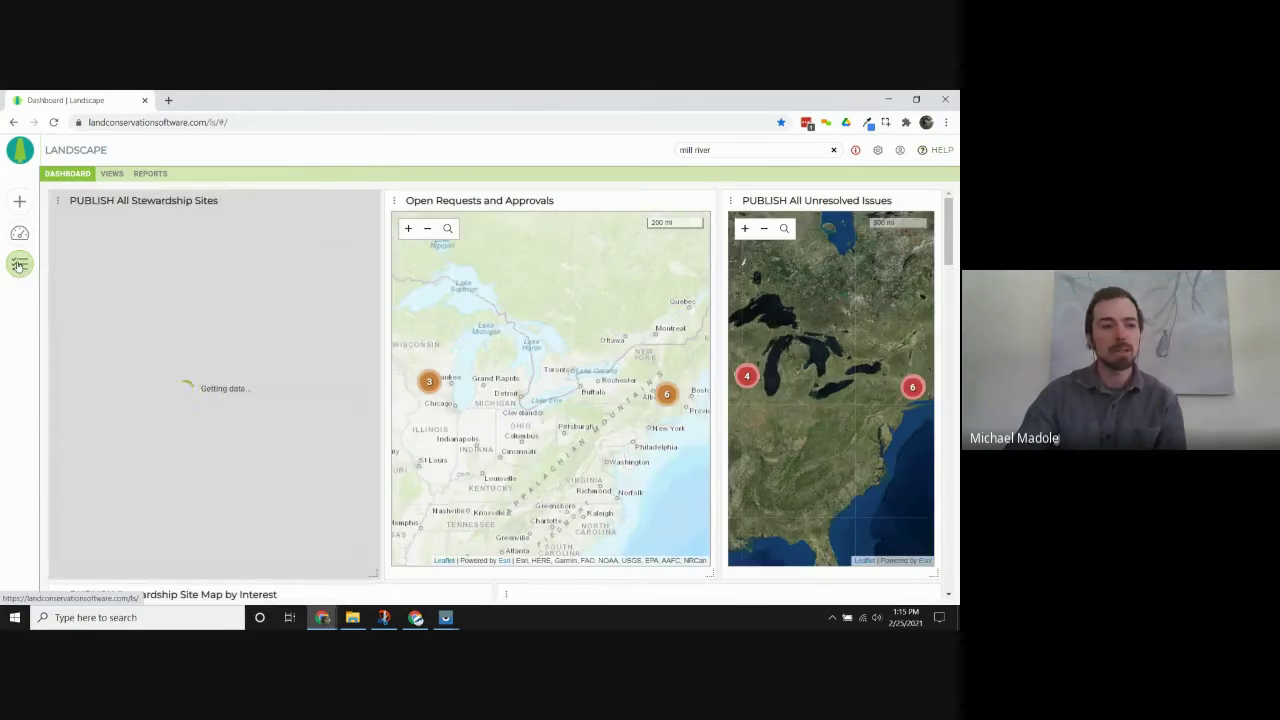
{"action": "left_click", "coordinate": [19, 265]}
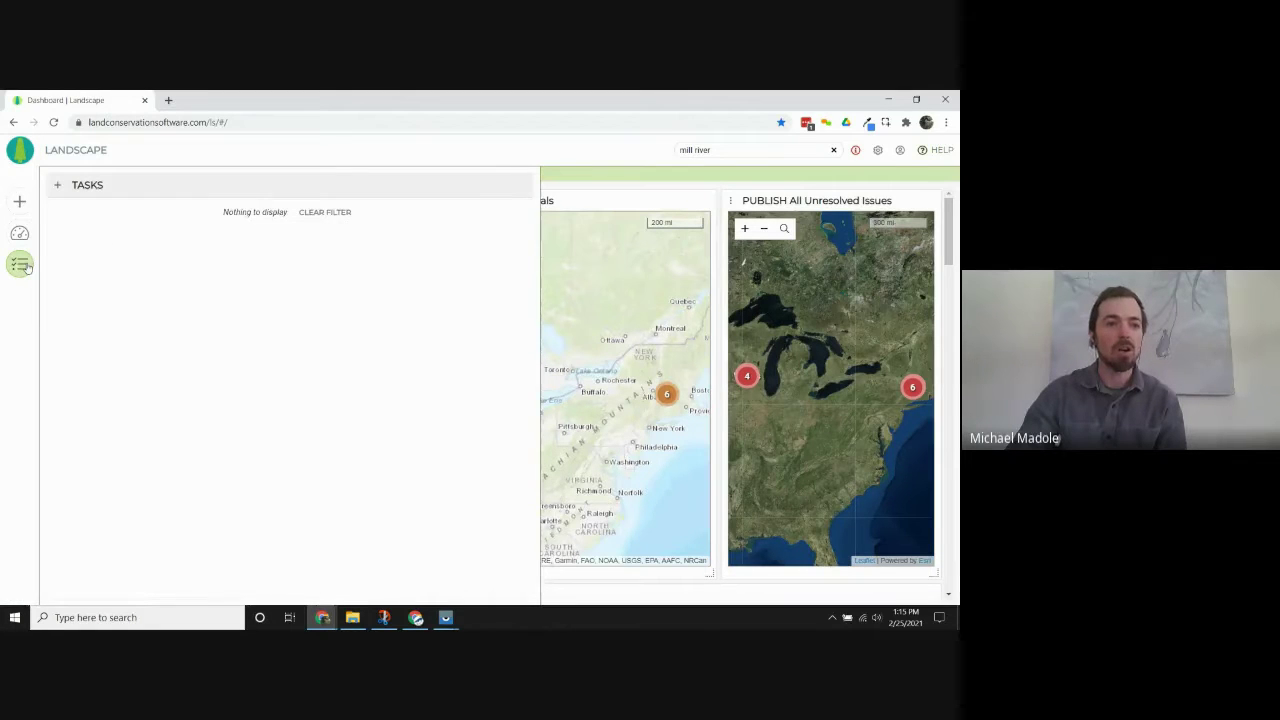
{"action": "left_click_drag", "start_coordinate": [530, 243], "coordinate": [540, 540]}
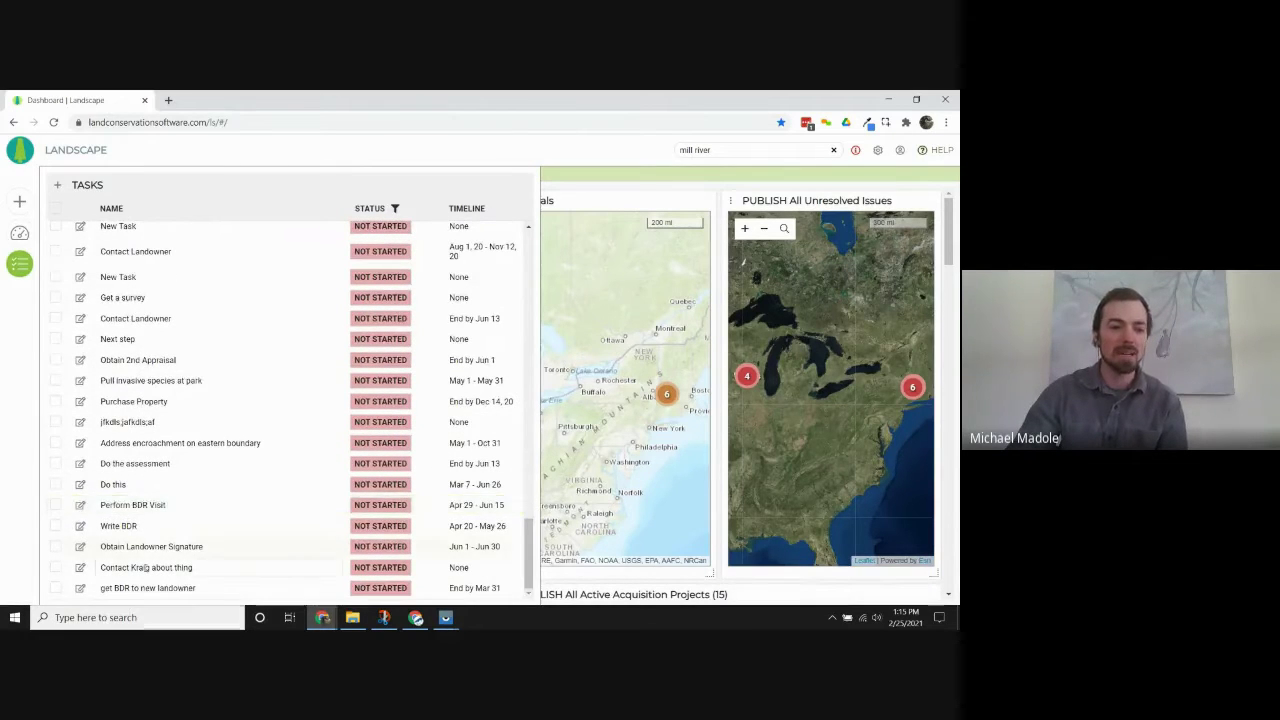
{"action": "left_click", "coordinate": [102, 588]}
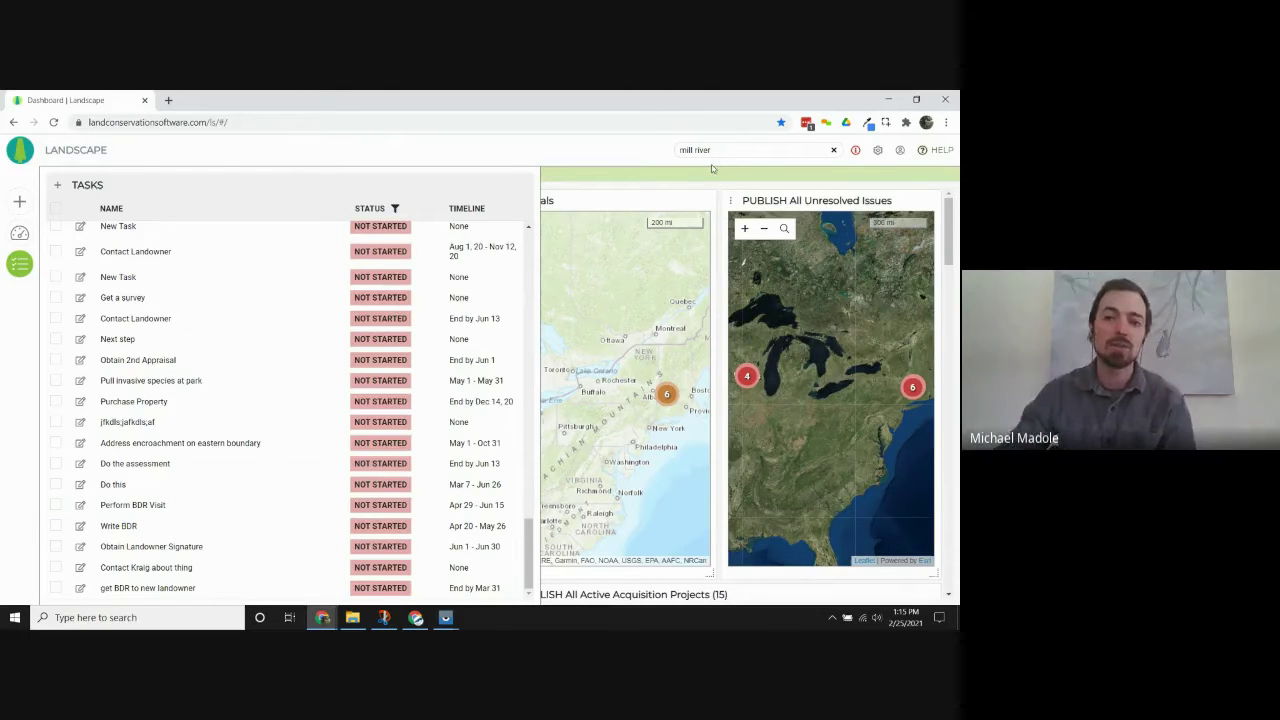
{"action": "left_click", "coordinate": [722, 151]}
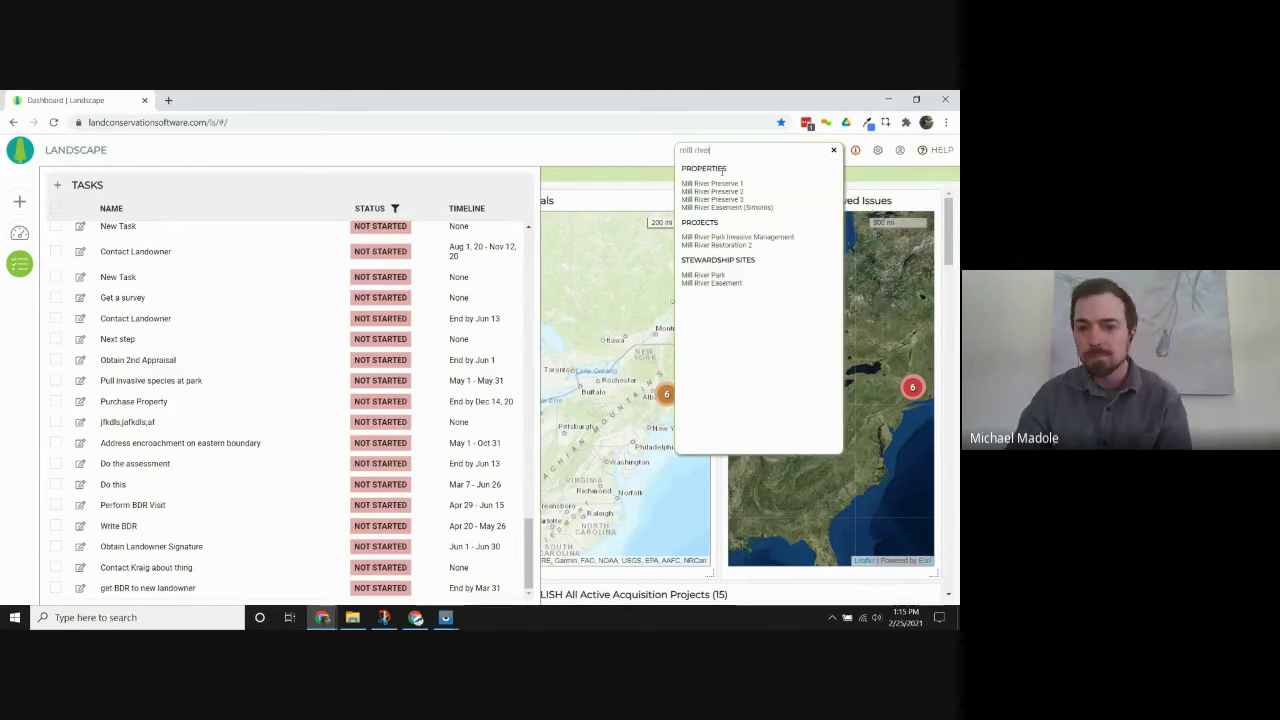
Open Mill River Easement's Pending Transfer issue and set Resolved On to 2/25/2021.
{"action": "left_click", "coordinate": [712, 284]}
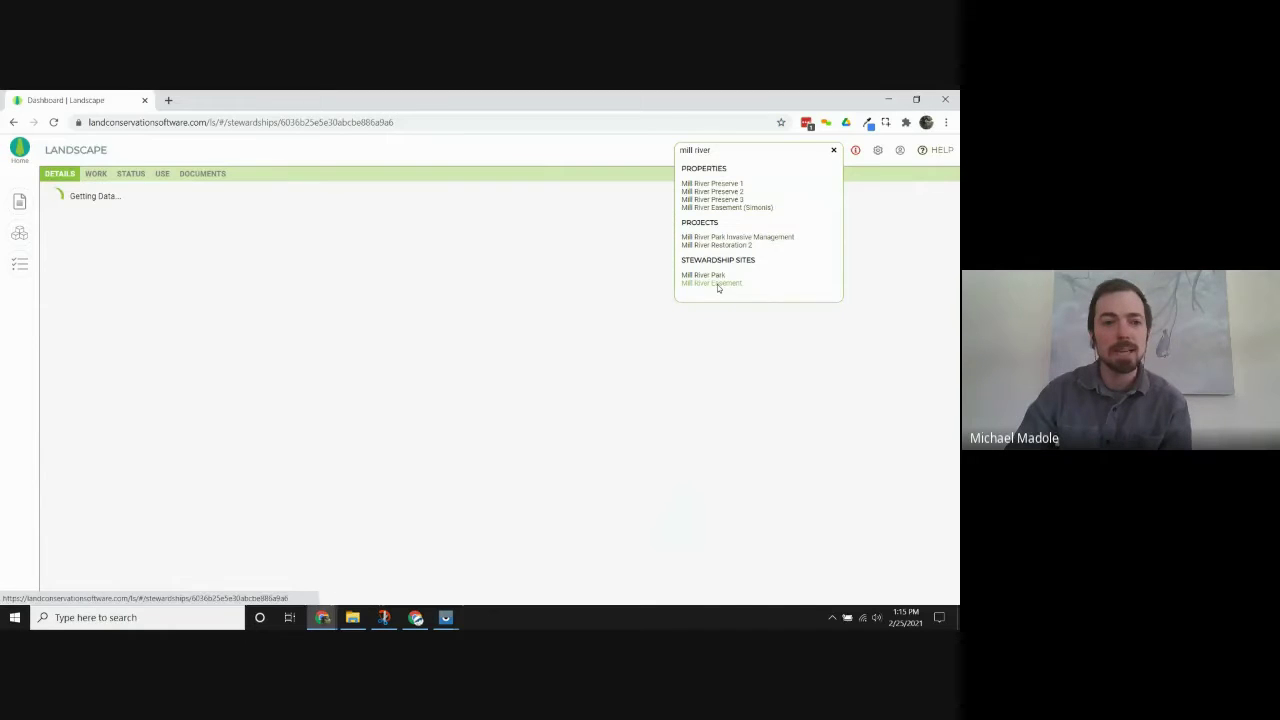
{"action": "left_click", "coordinate": [136, 175]}
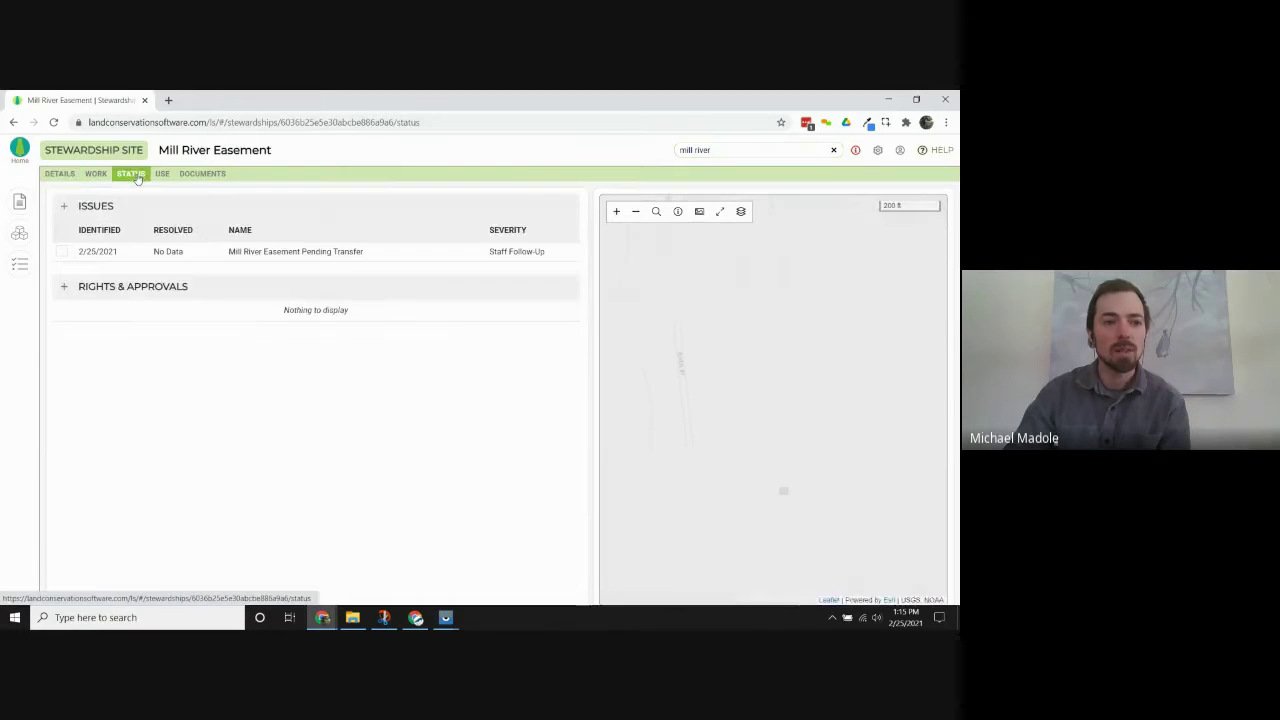
{"action": "left_click", "coordinate": [189, 251]}
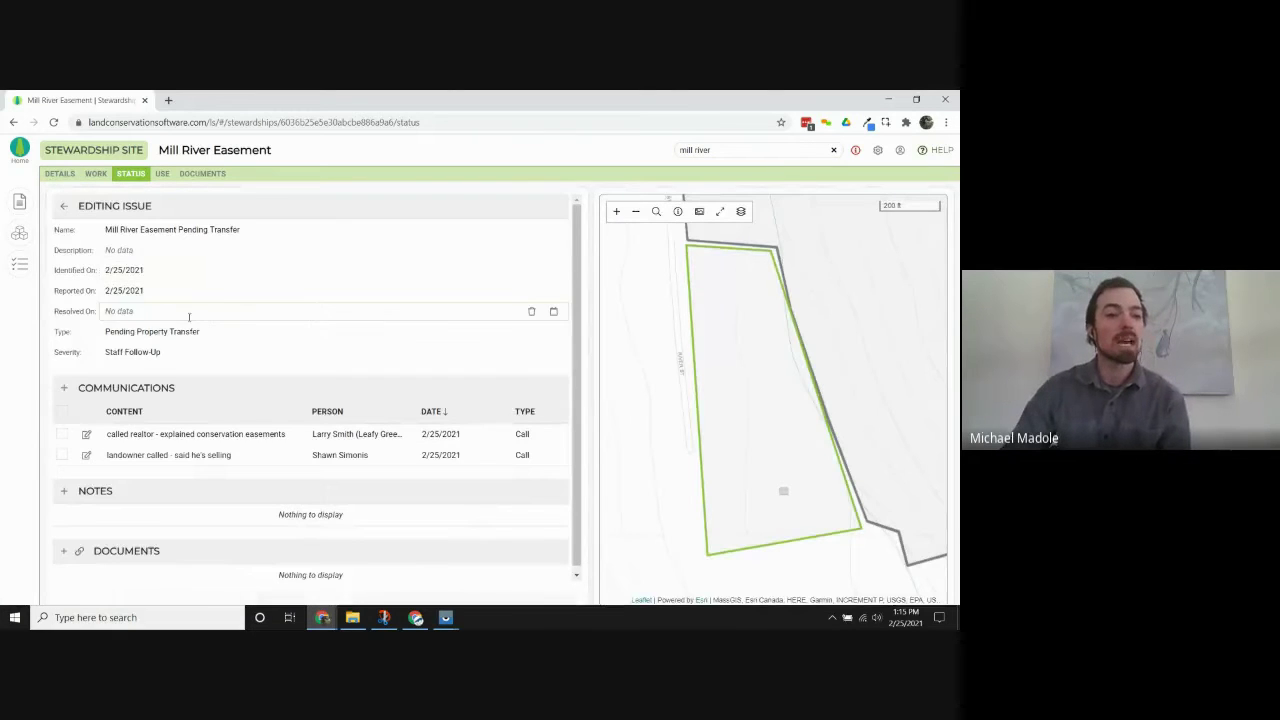
{"action": "left_click", "coordinate": [190, 312]}
{"action": "type", "text": "2/2"}
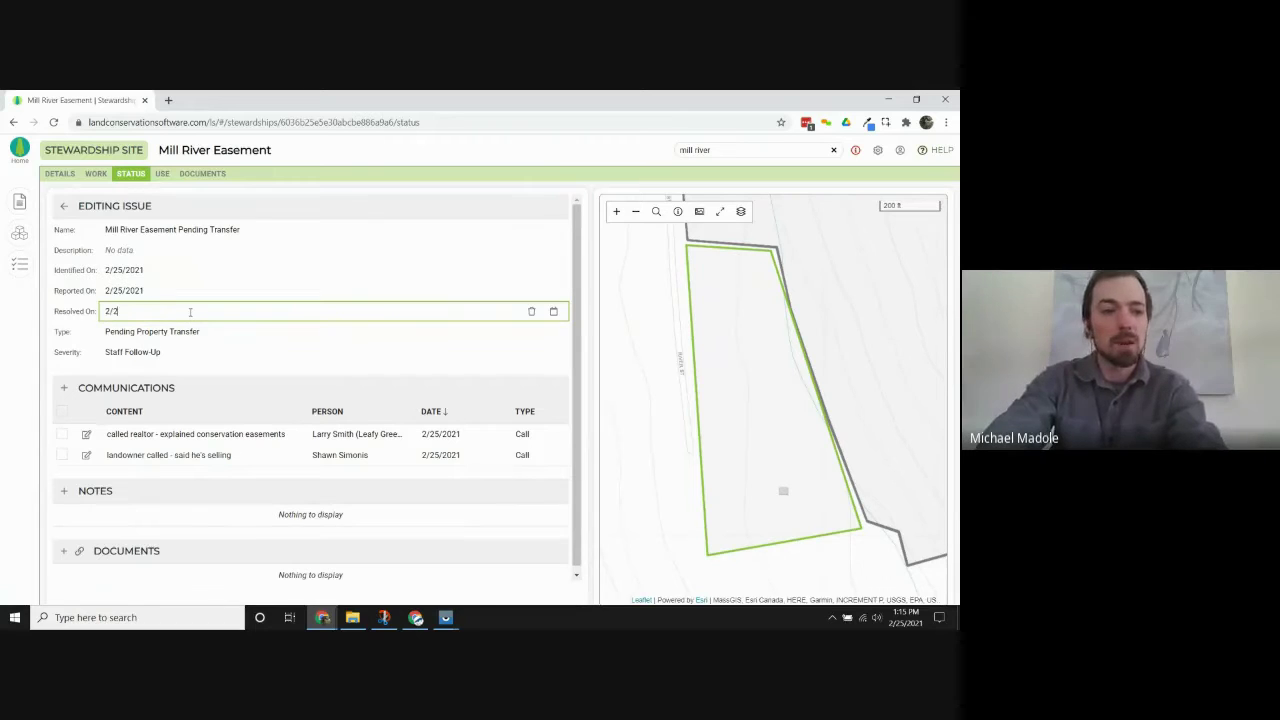
{"action": "type", "text": "5/2021"}
{"action": "left_click", "coordinate": [80, 296]}
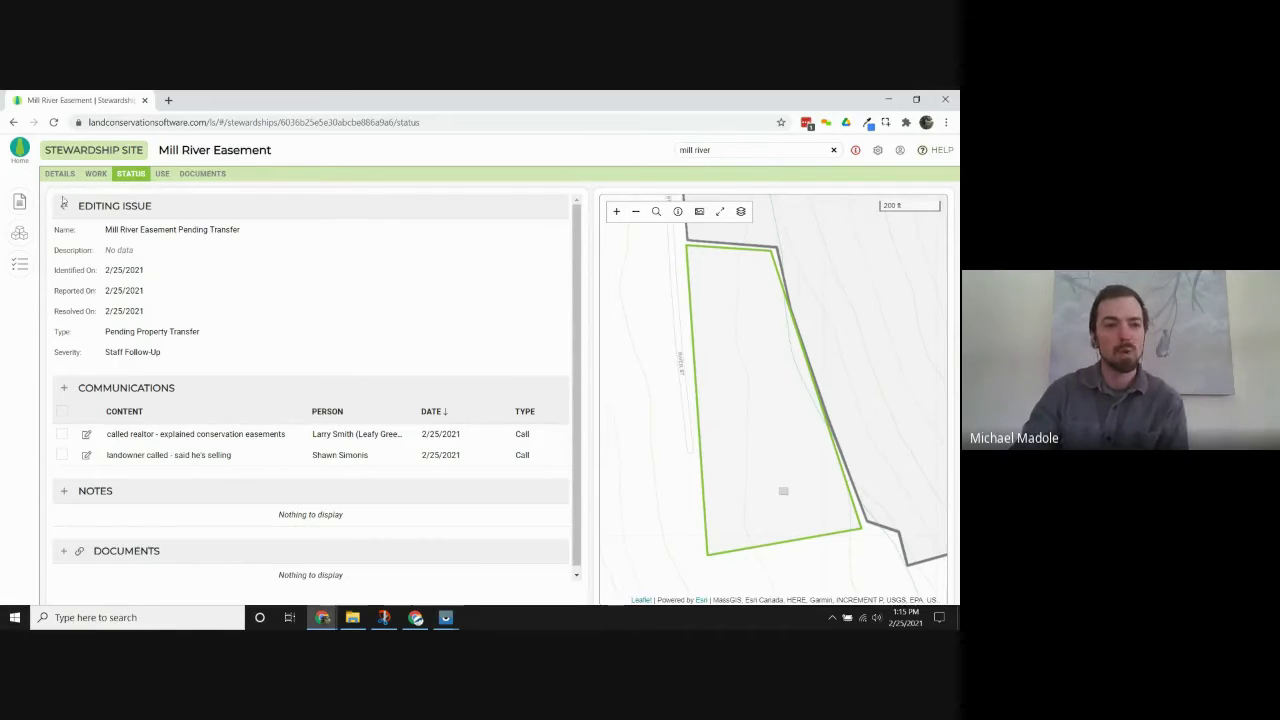
{"action": "left_click", "coordinate": [64, 205]}
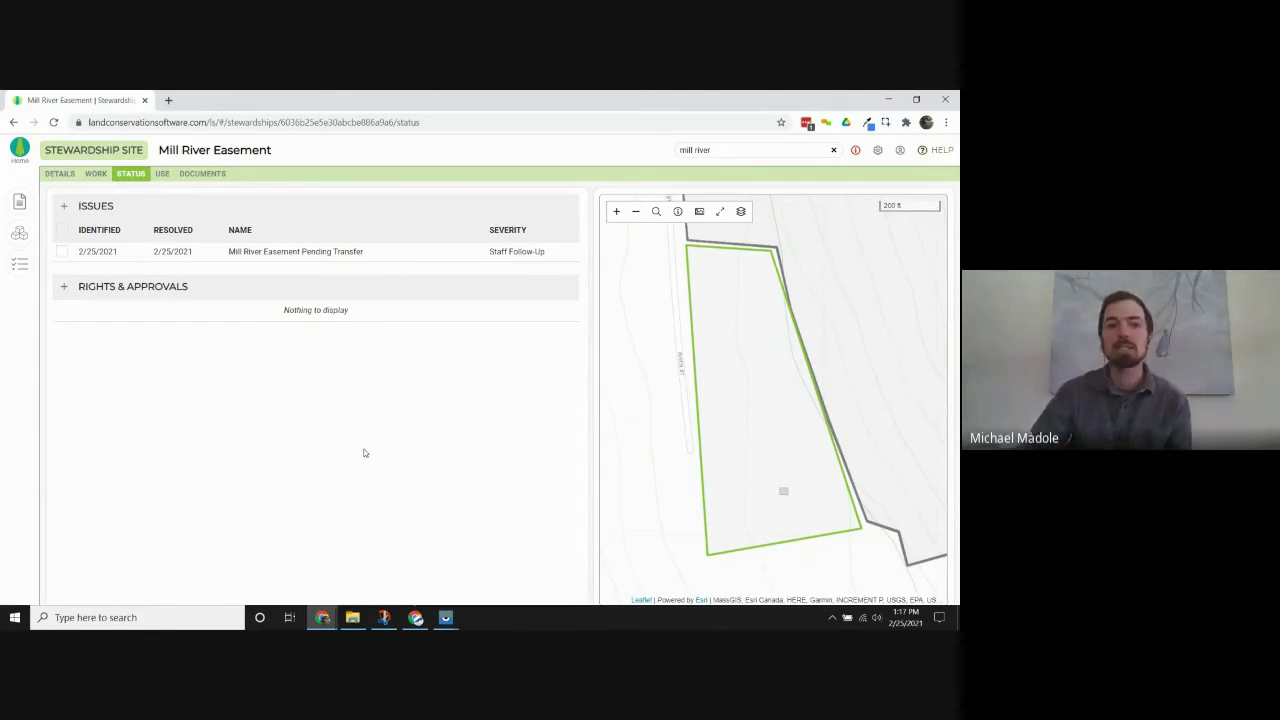
{"action": "left_click", "coordinate": [310, 250]}
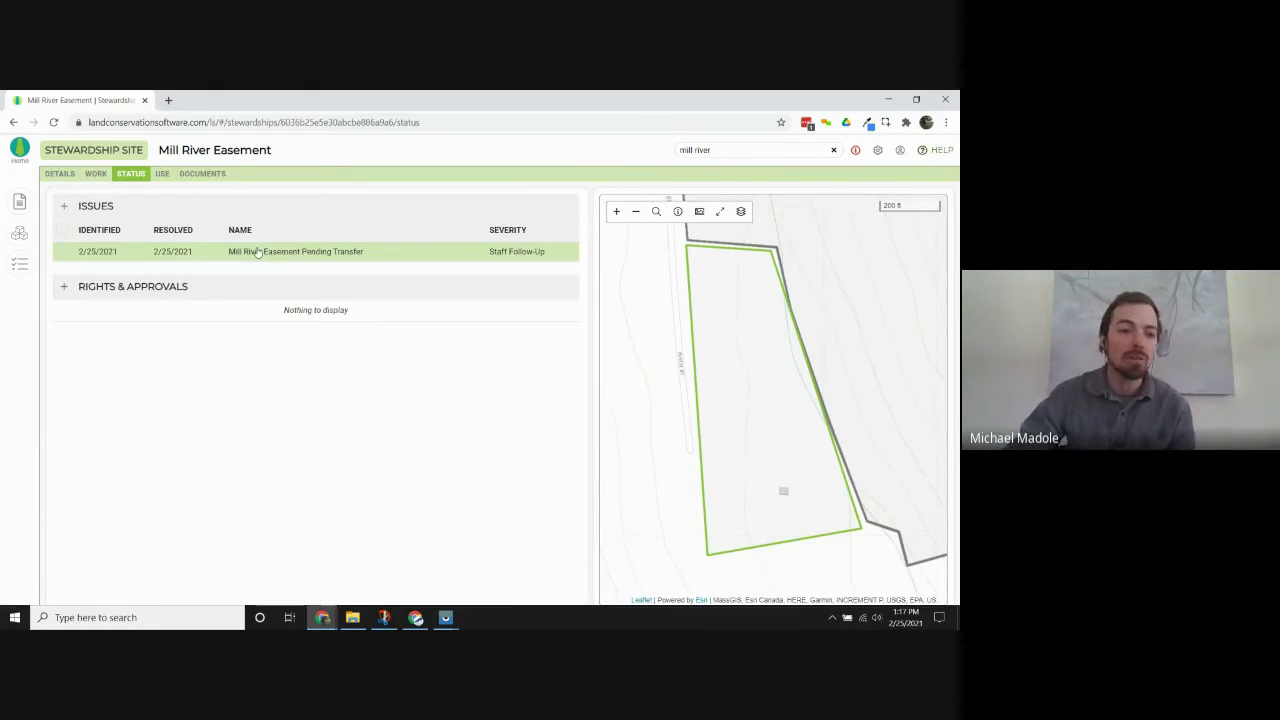
{"action": "left_click", "coordinate": [262, 251]}
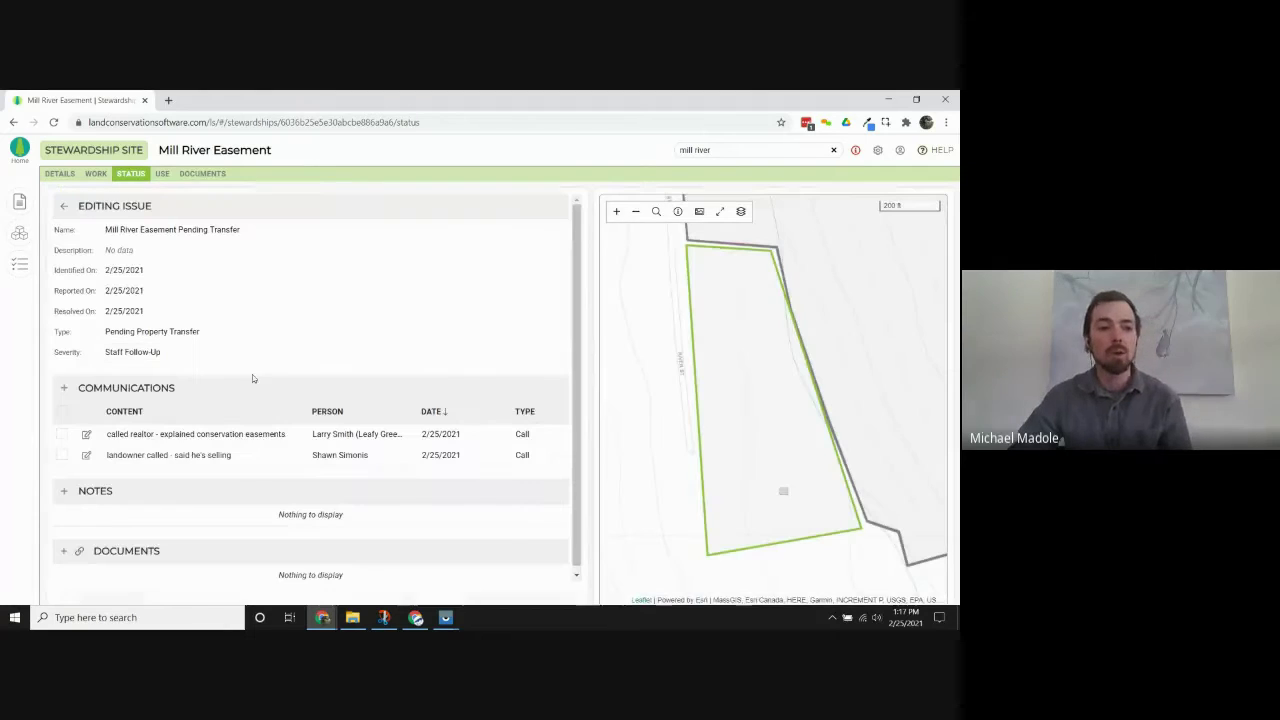
{"action": "left_click", "coordinate": [63, 205]}
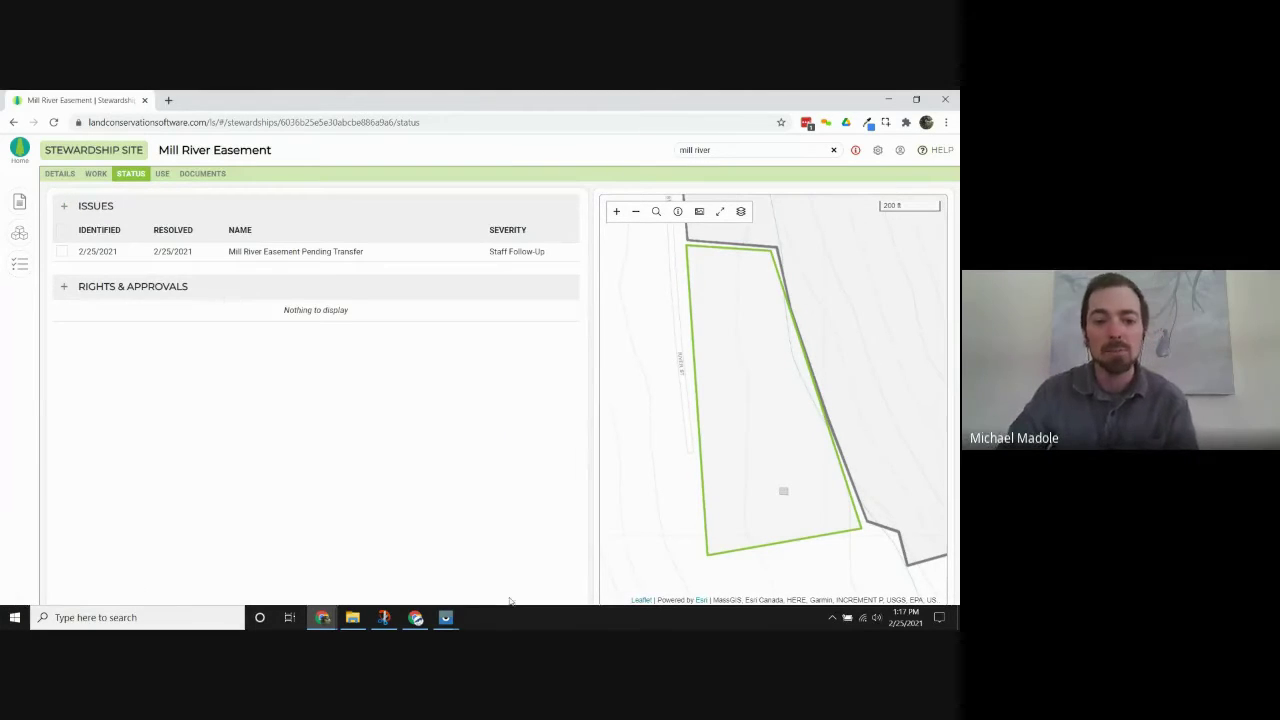
{"action": "mouse_move", "coordinate": [446, 618]}
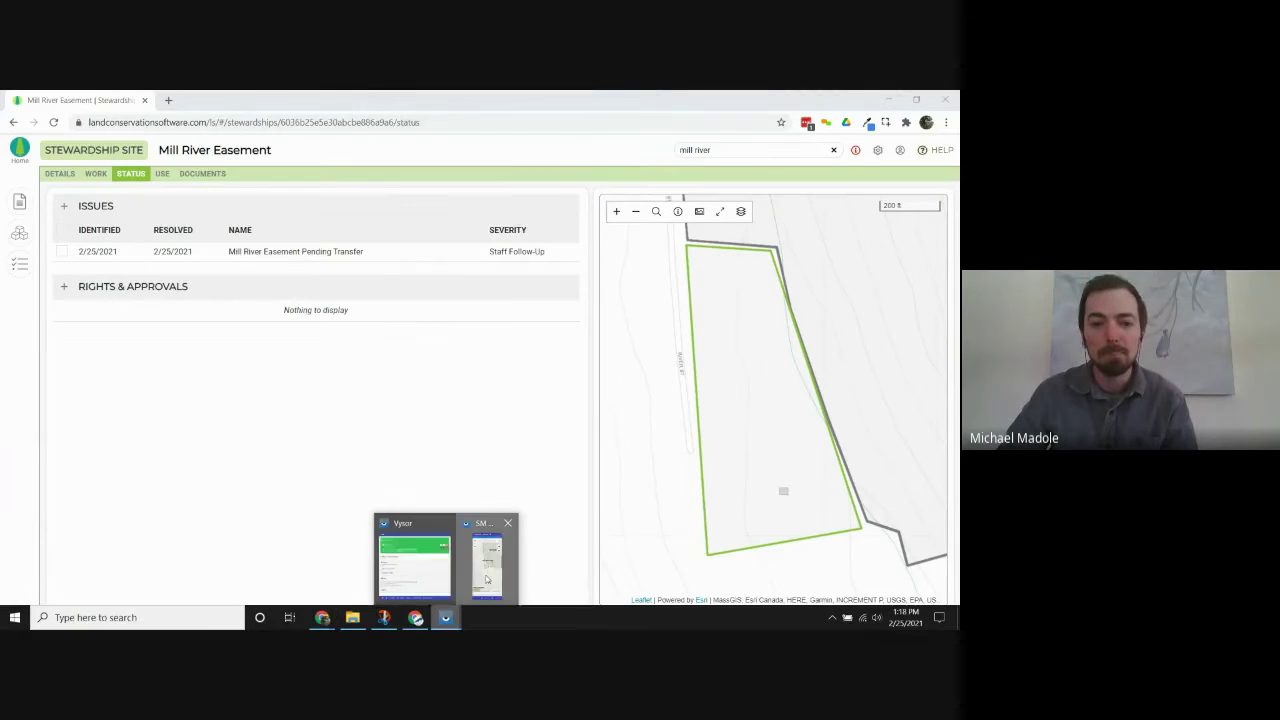
Bring up the mirrored phone and show Photopoint 5's details on the Mill River Easement map.
{"action": "left_click", "coordinate": [484, 573]}
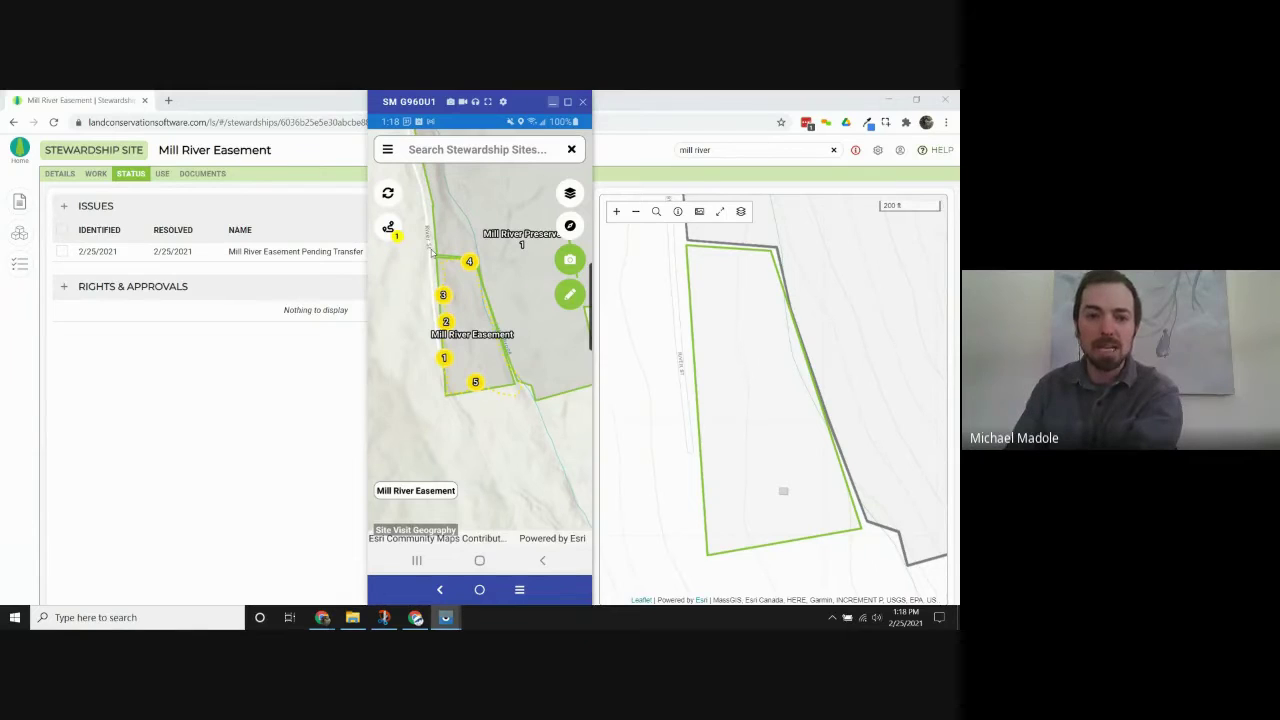
{"action": "left_click", "coordinate": [476, 383]}
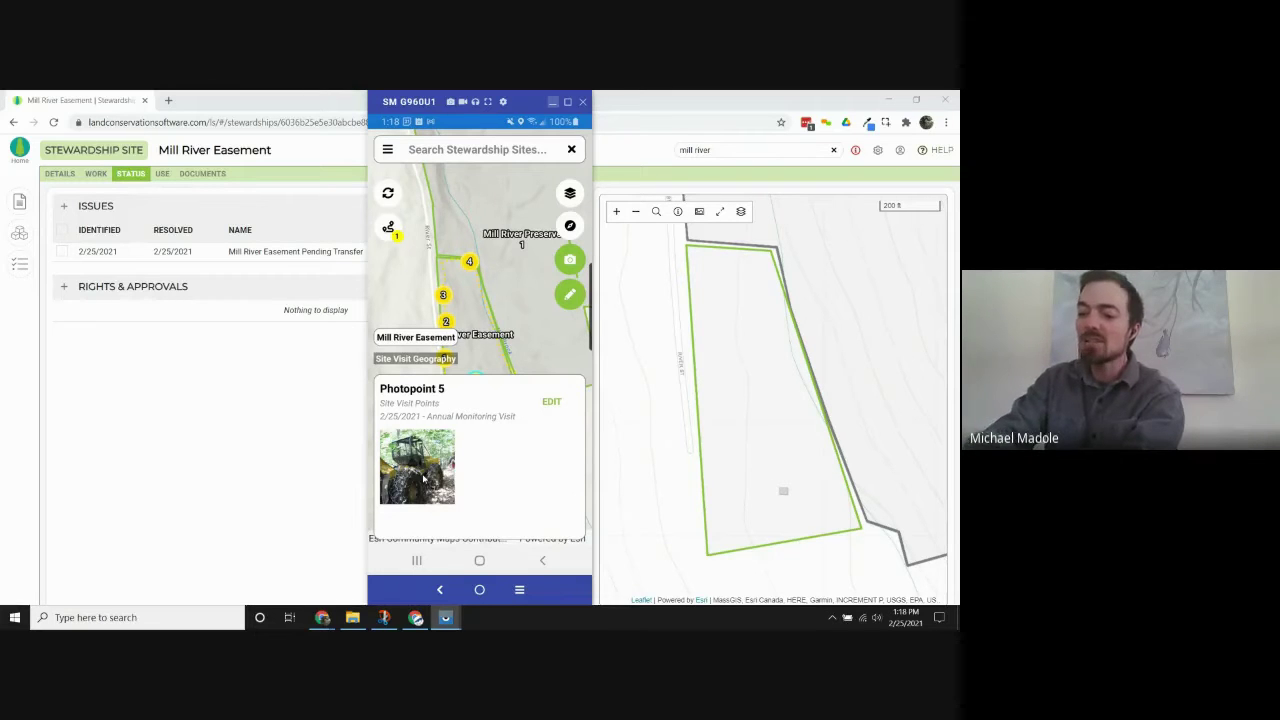
View the Photopoint 5 Skidder photo full size, then close the photo viewer.
{"action": "left_click", "coordinate": [423, 479]}
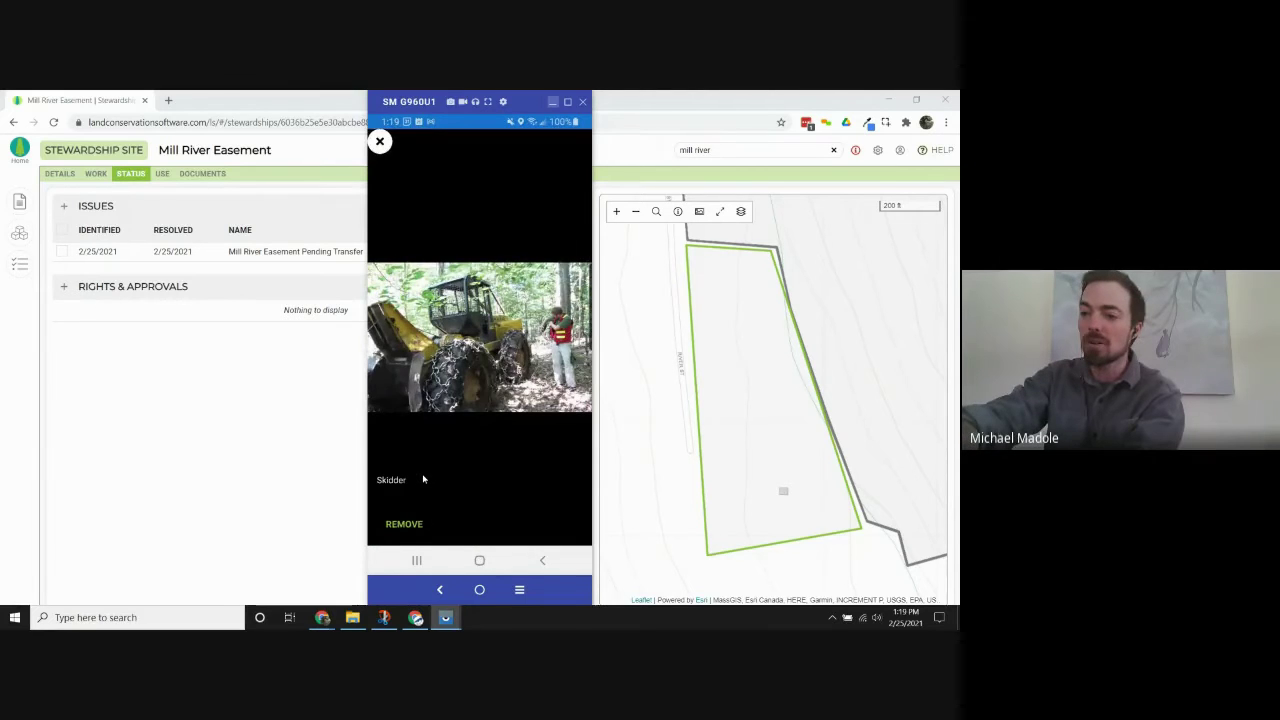
{"action": "right_click", "coordinate": [423, 479]}
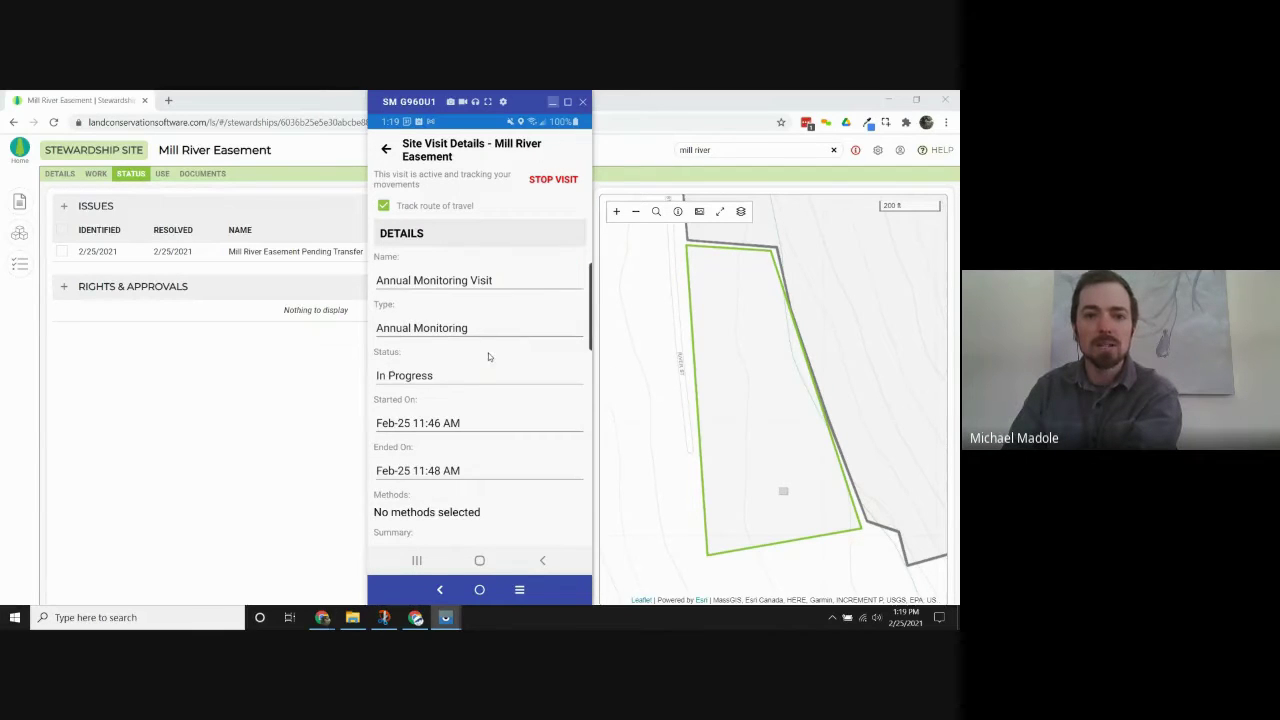
Scroll through the Site Visit Details form and add a new issue in the Issues section.
{"action": "scroll", "coordinate": [489, 357], "scroll_direction": "down", "scroll_amount": 10}
{"action": "scroll", "coordinate": [487, 360], "scroll_direction": "down", "scroll_amount": 5}
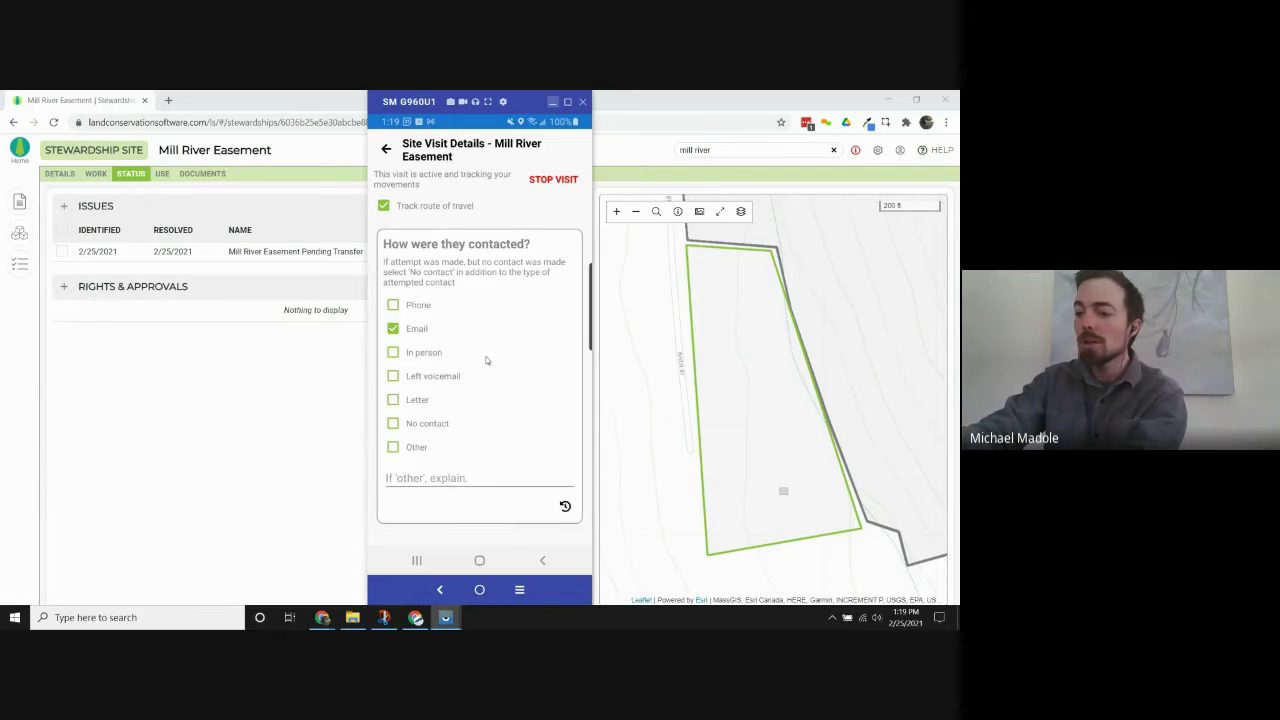
{"action": "scroll", "coordinate": [486, 360], "scroll_direction": "up", "scroll_amount": 10}
{"action": "scroll", "coordinate": [486, 360], "scroll_direction": "down", "scroll_amount": 10}
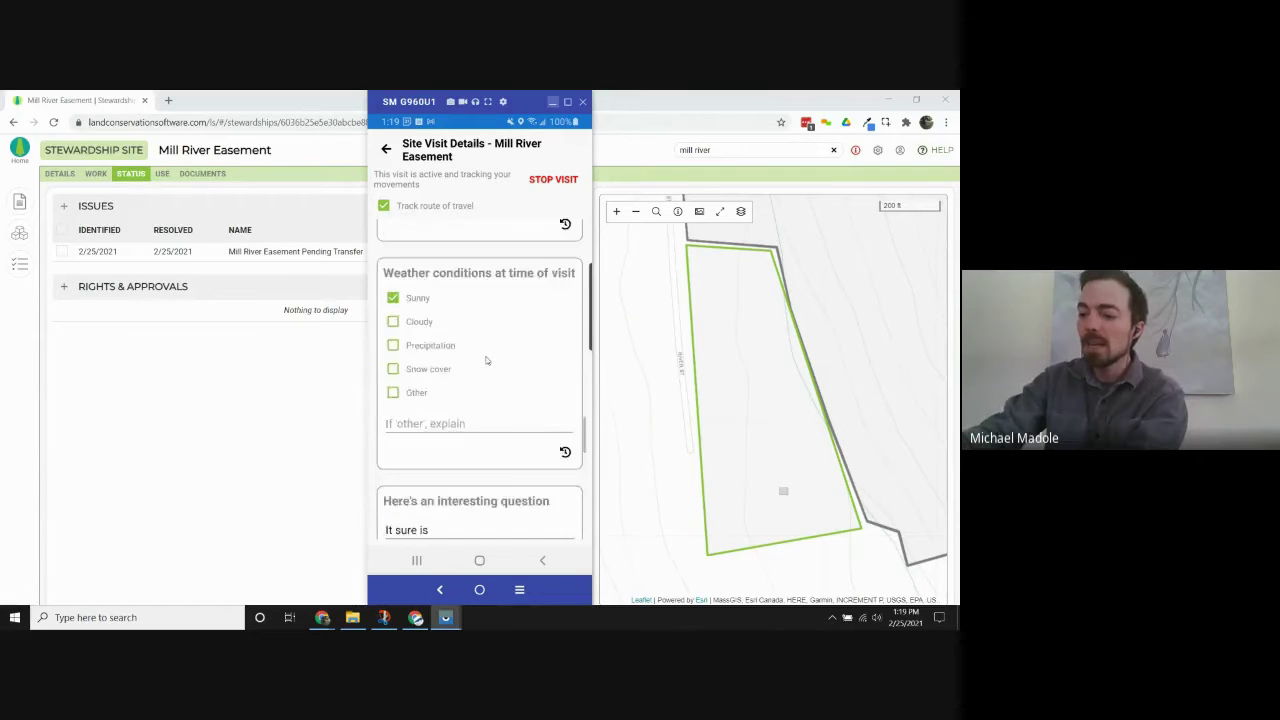
{"action": "scroll", "coordinate": [486, 360], "scroll_direction": "down", "scroll_amount": 10}
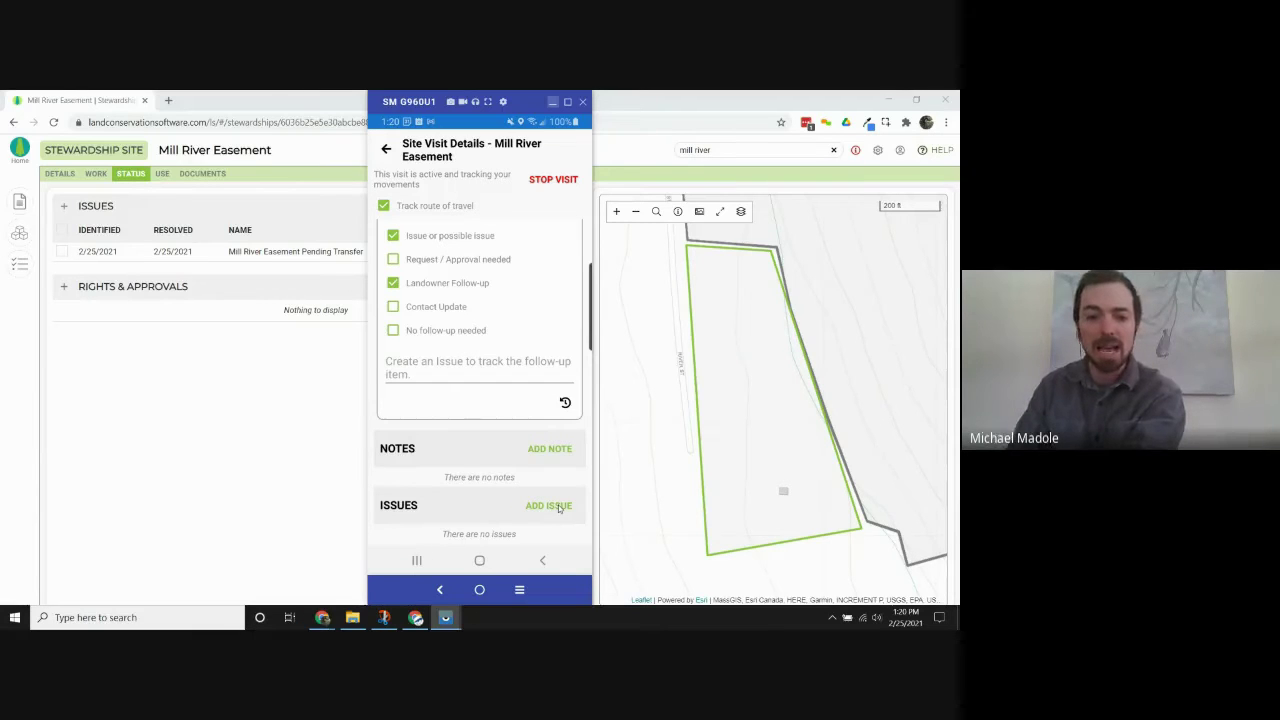
{"action": "left_click", "coordinate": [559, 507]}
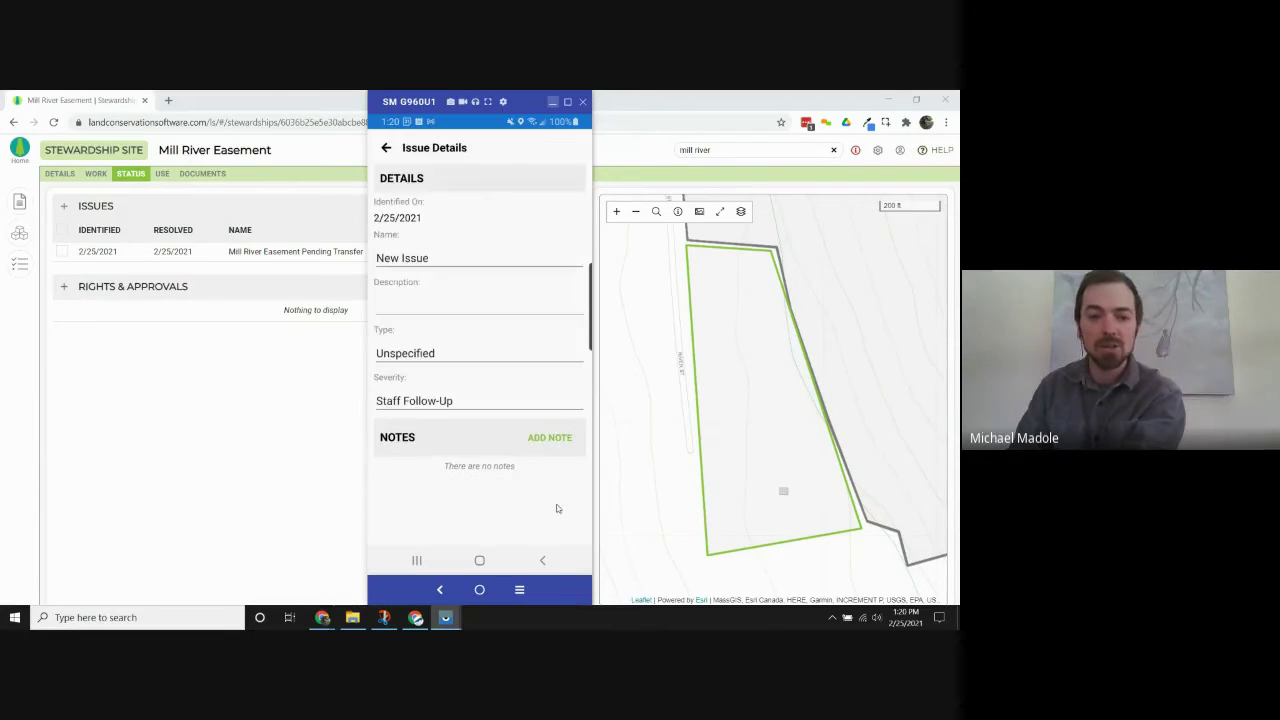
Rename the new issue 'Timber Trespass', set its type to Trespass, and save it.
{"action": "left_click", "coordinate": [426, 262]}
{"action": "key", "text": "BackSpace"}
{"action": "key", "text": "BackSpace"}
{"action": "key", "text": "BackSpace"}
{"action": "key", "text": "BackSpace"}
{"action": "key", "text": "BackSpace"}
{"action": "key", "text": "BackSpace"}
{"action": "key", "text": "BackSpace"}
{"action": "key", "text": "BackSpace"}
{"action": "key", "text": "BackSpace"}
{"action": "type", "text": "e"}
{"action": "key", "text": "BackSpace"}
{"action": "type", "text": "Timber Trespass"}
{"action": "key", "text": "Tab"}
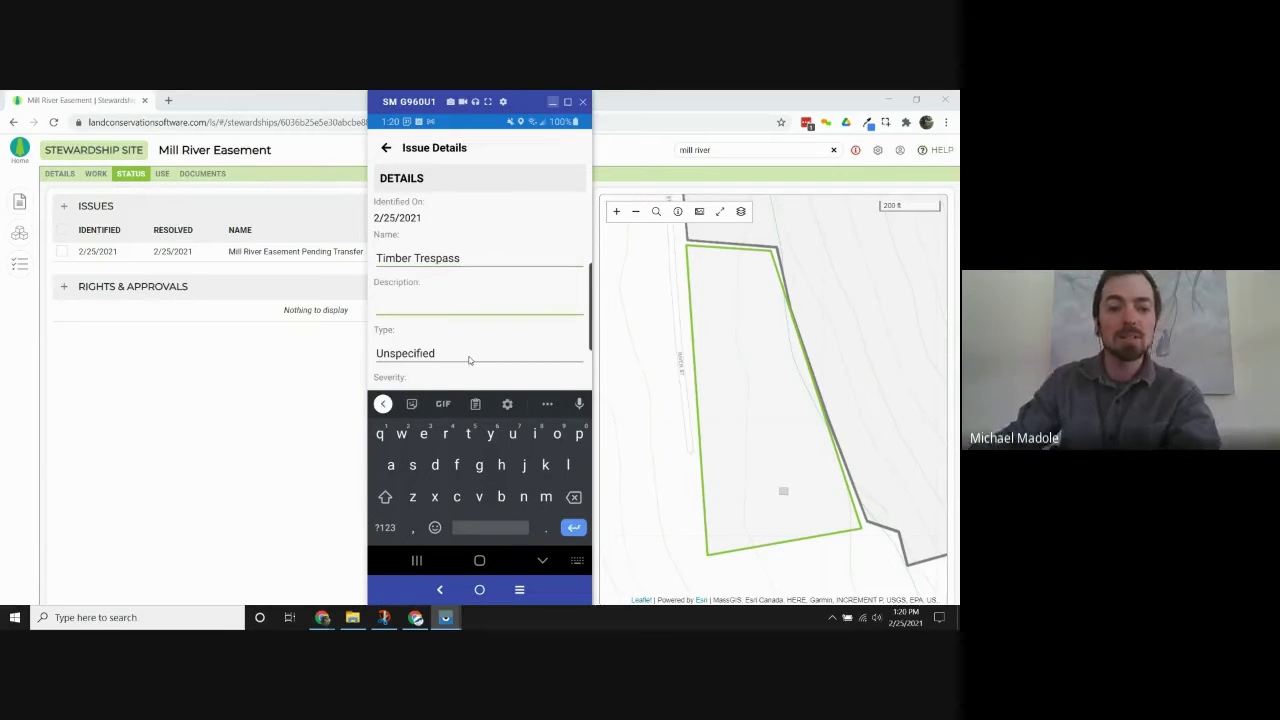
{"action": "left_click", "coordinate": [469, 356]}
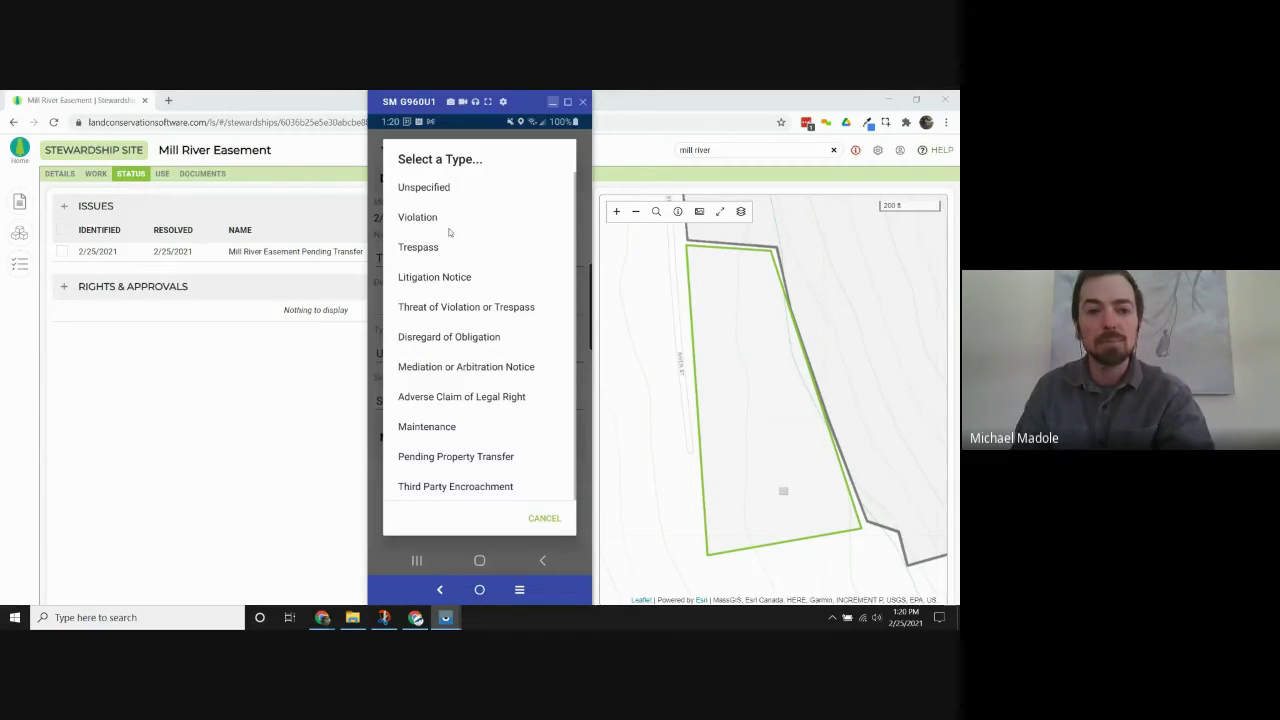
{"action": "left_click", "coordinate": [446, 247]}
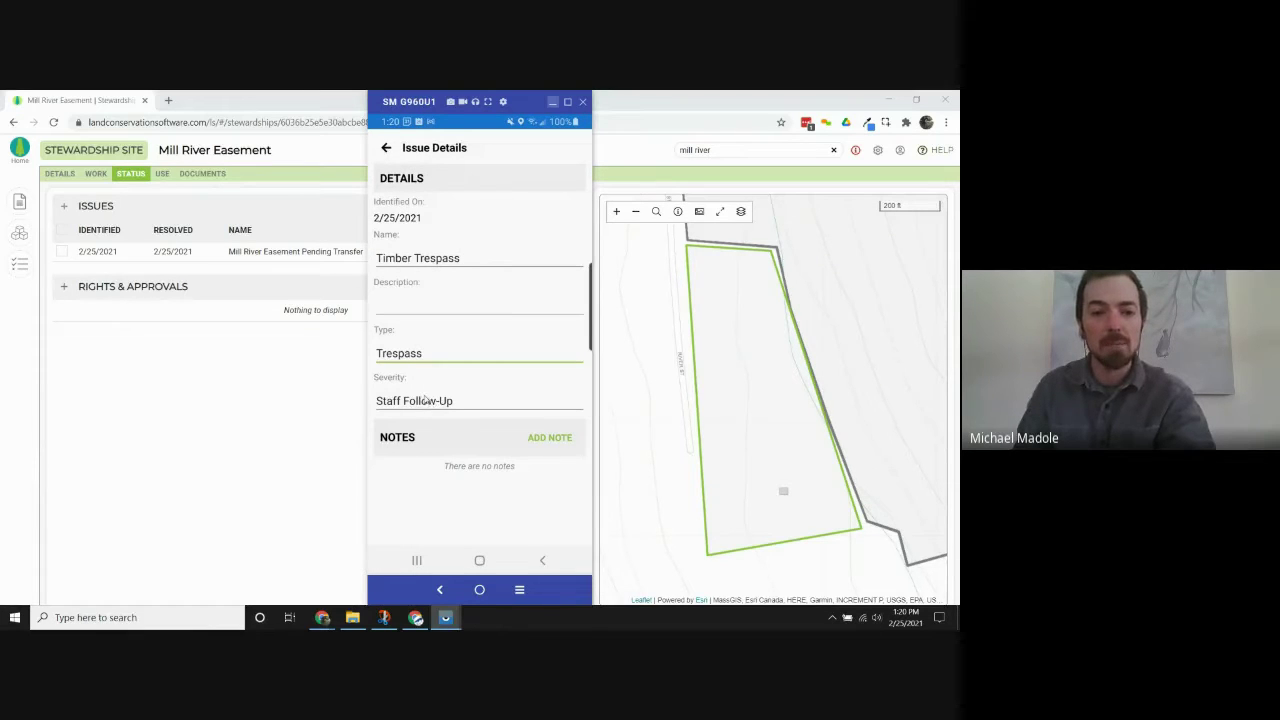
{"action": "left_click", "coordinate": [386, 148]}
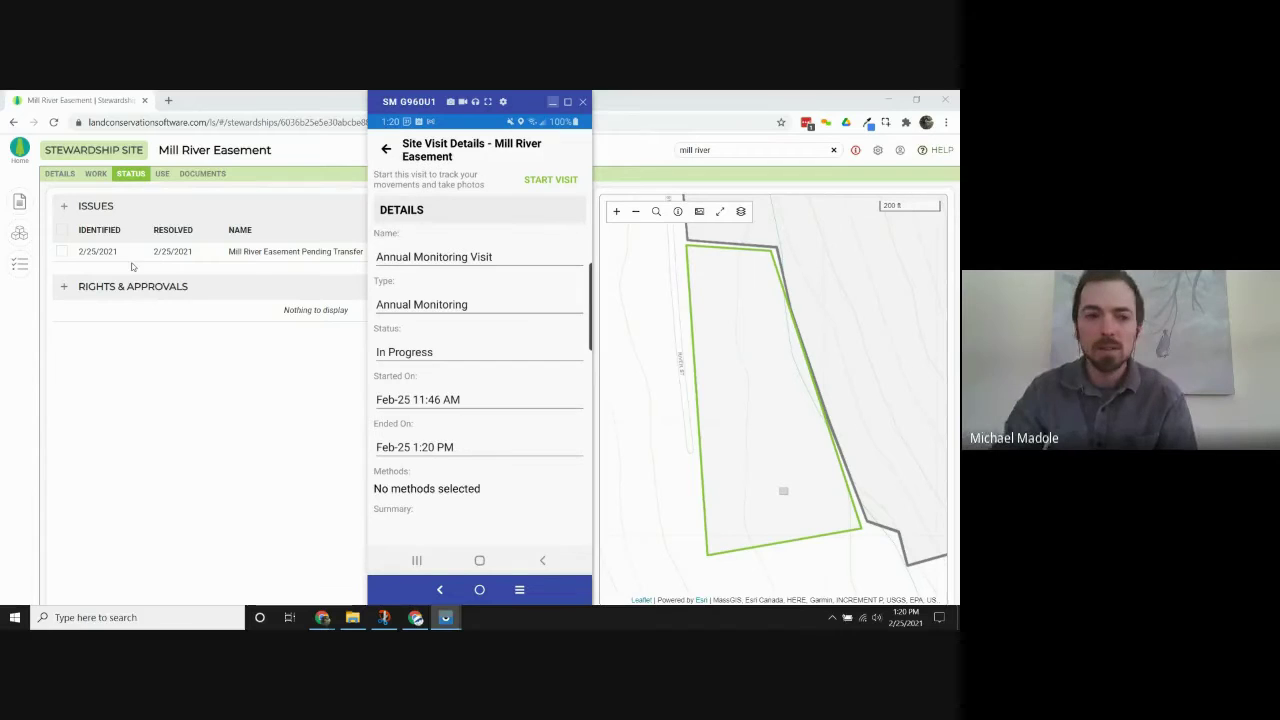
Back in the web app, open the synced Timber Trespass issue from the site's Issues list.
{"action": "left_click", "coordinate": [58, 179]}
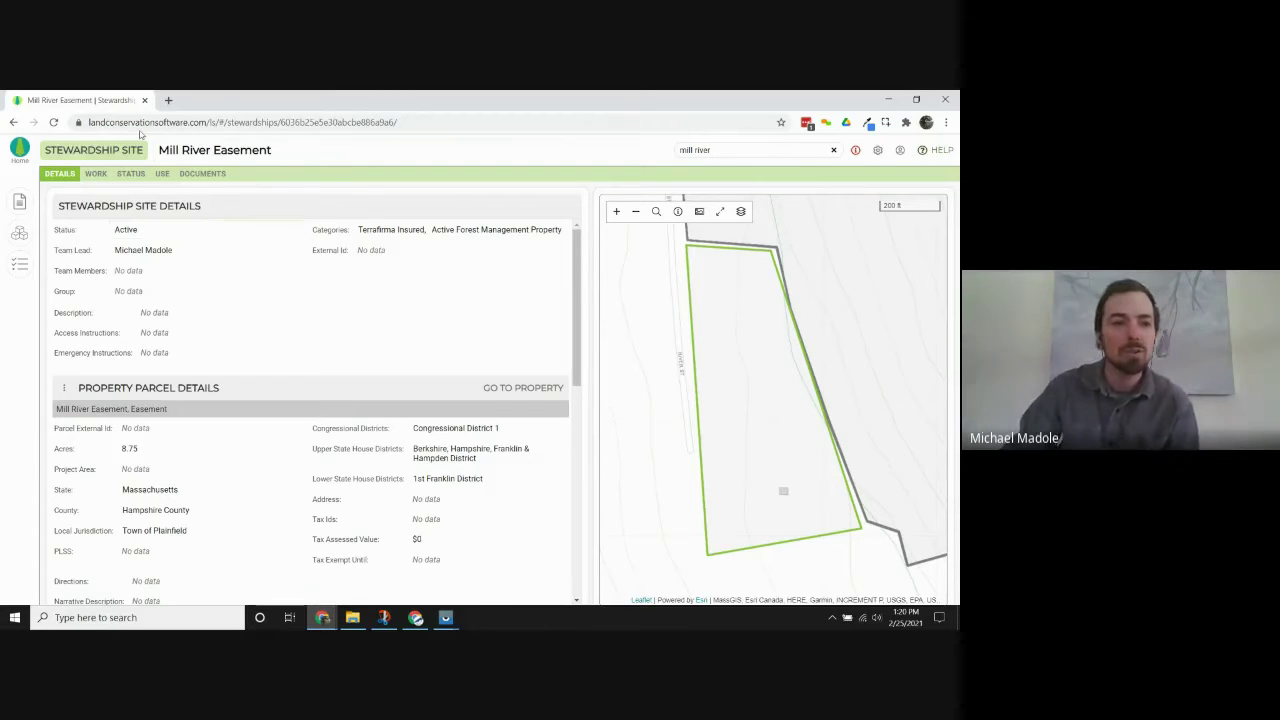
{"action": "left_click", "coordinate": [124, 175]}
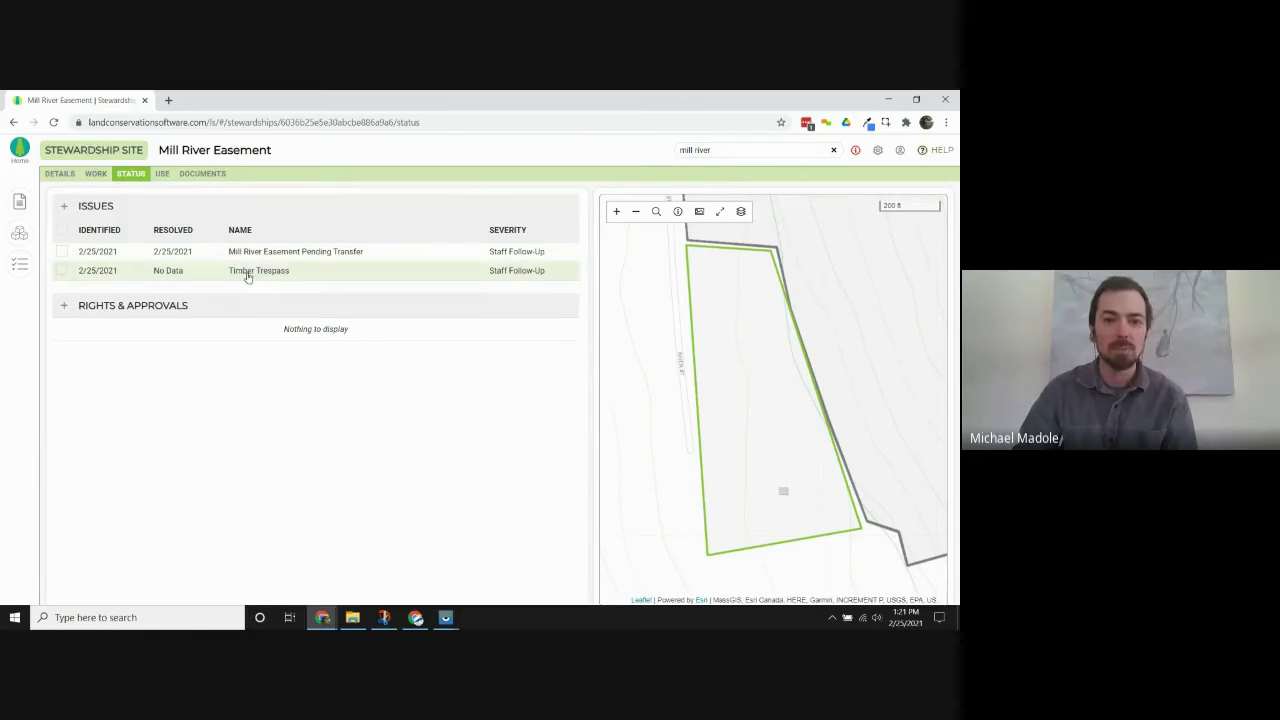
{"action": "left_click", "coordinate": [248, 272]}
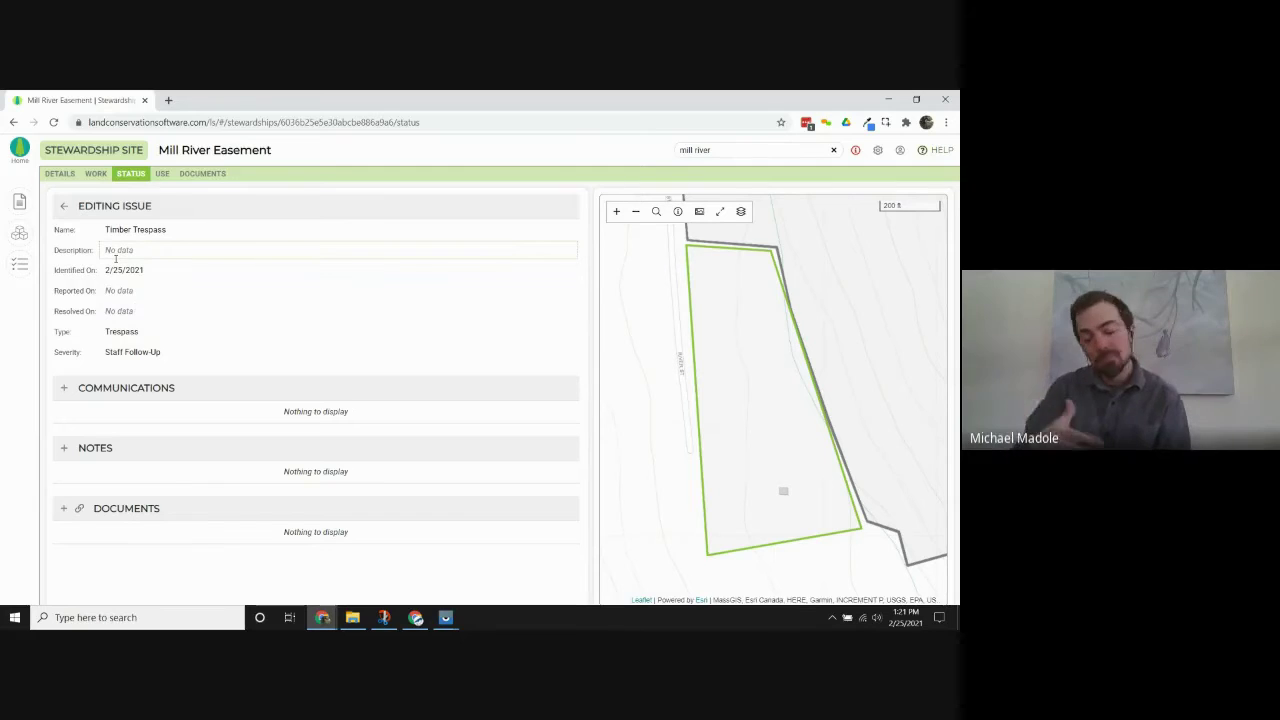
{"action": "left_click", "coordinate": [87, 205]}
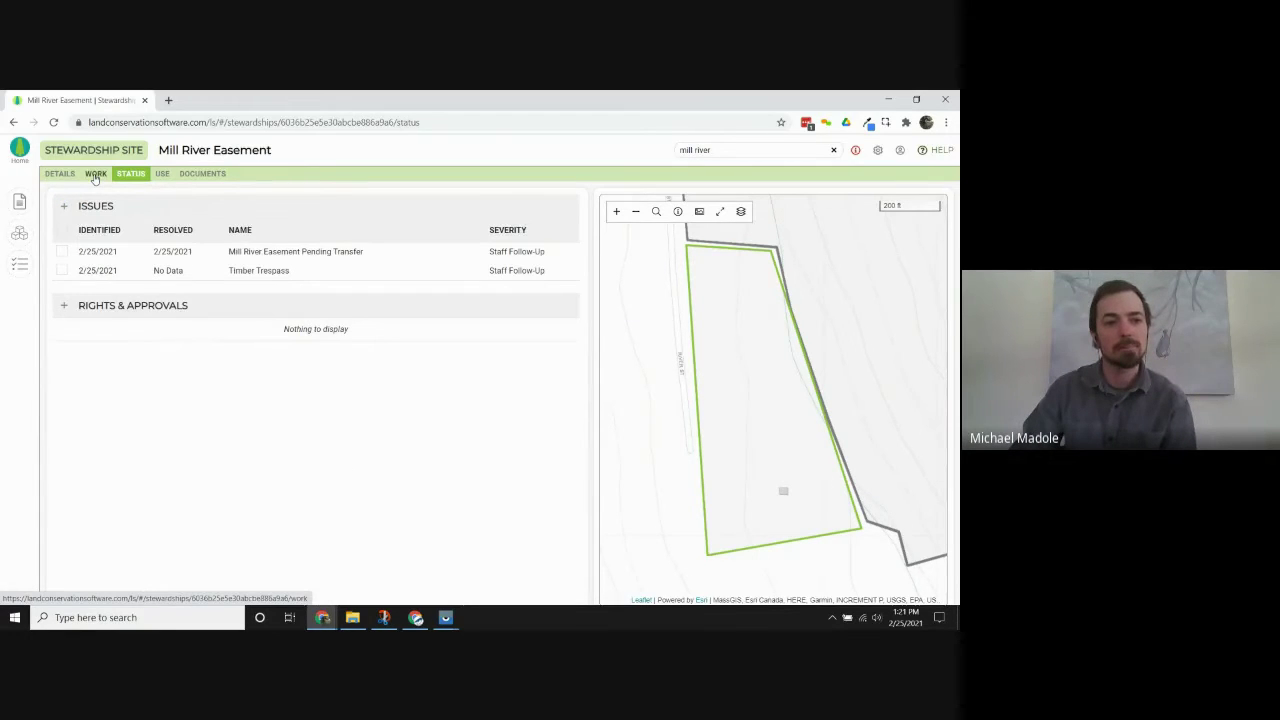
Open Photopoint 5 in the 2/25/2021 Annual Monitoring site visit and start converting it to an issue.
{"action": "left_click", "coordinate": [95, 174]}
{"action": "left_click", "coordinate": [282, 251]}
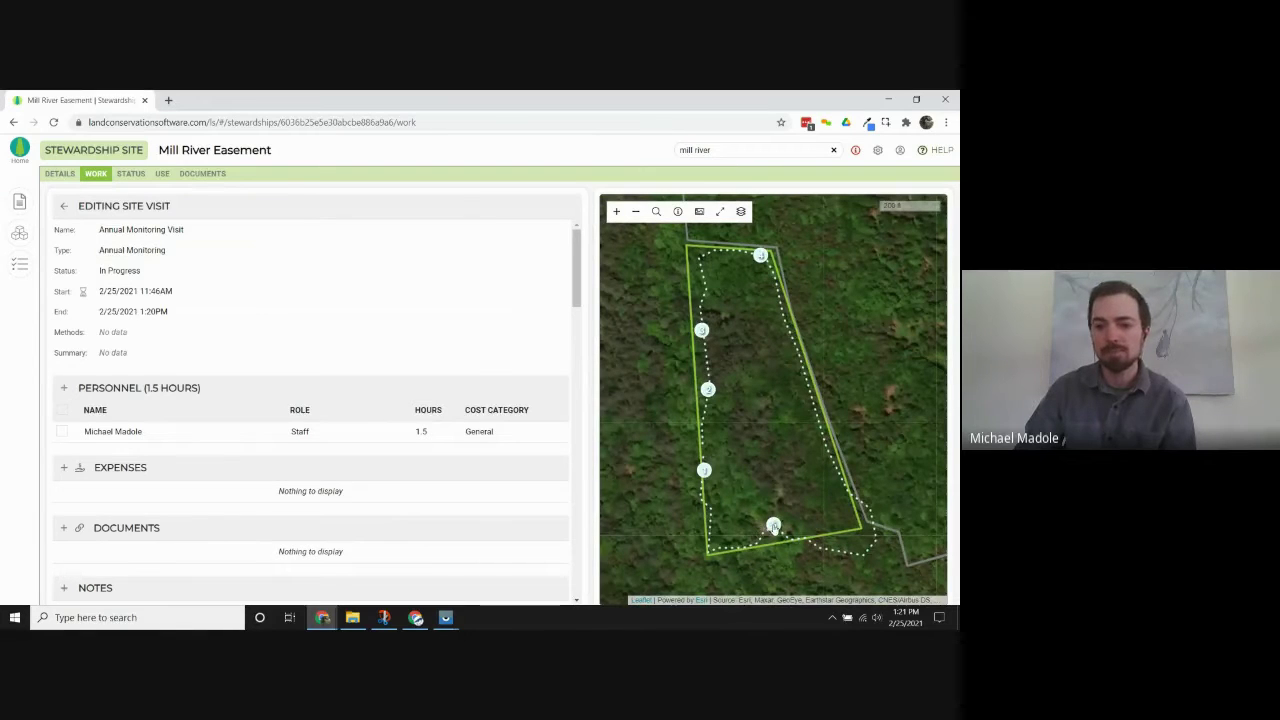
{"action": "left_click", "coordinate": [773, 526]}
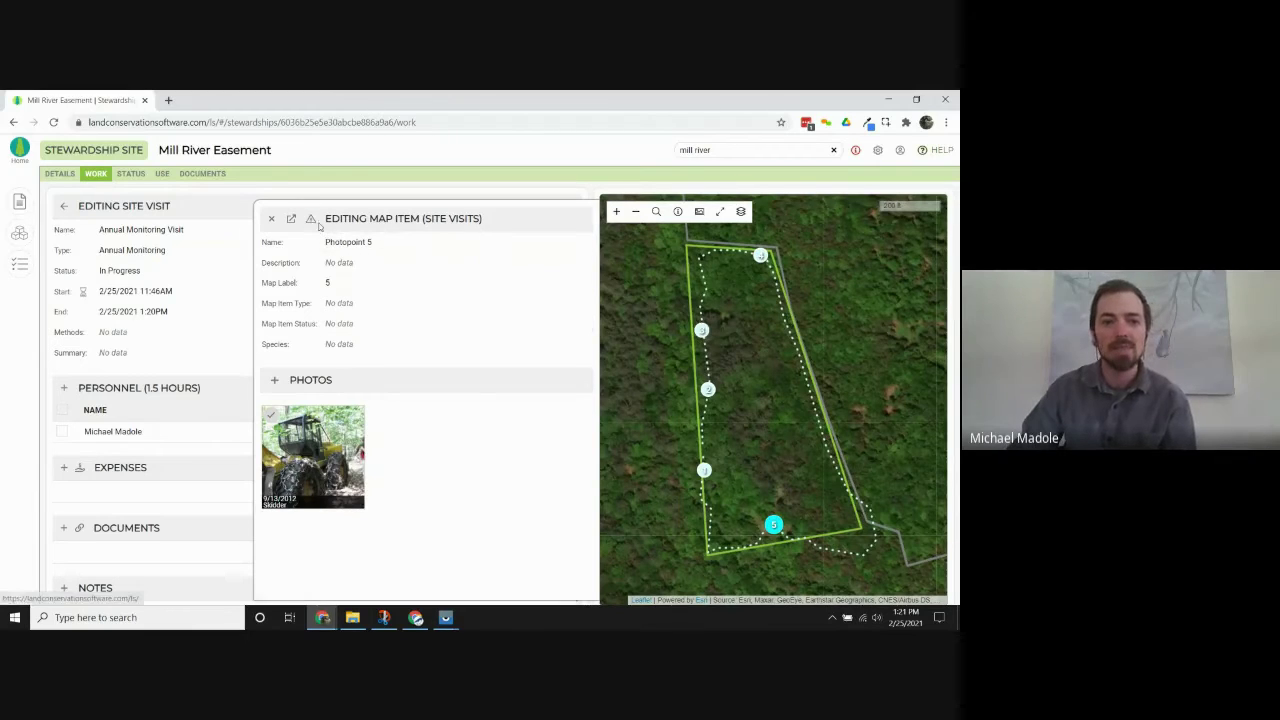
{"action": "left_click", "coordinate": [310, 220]}
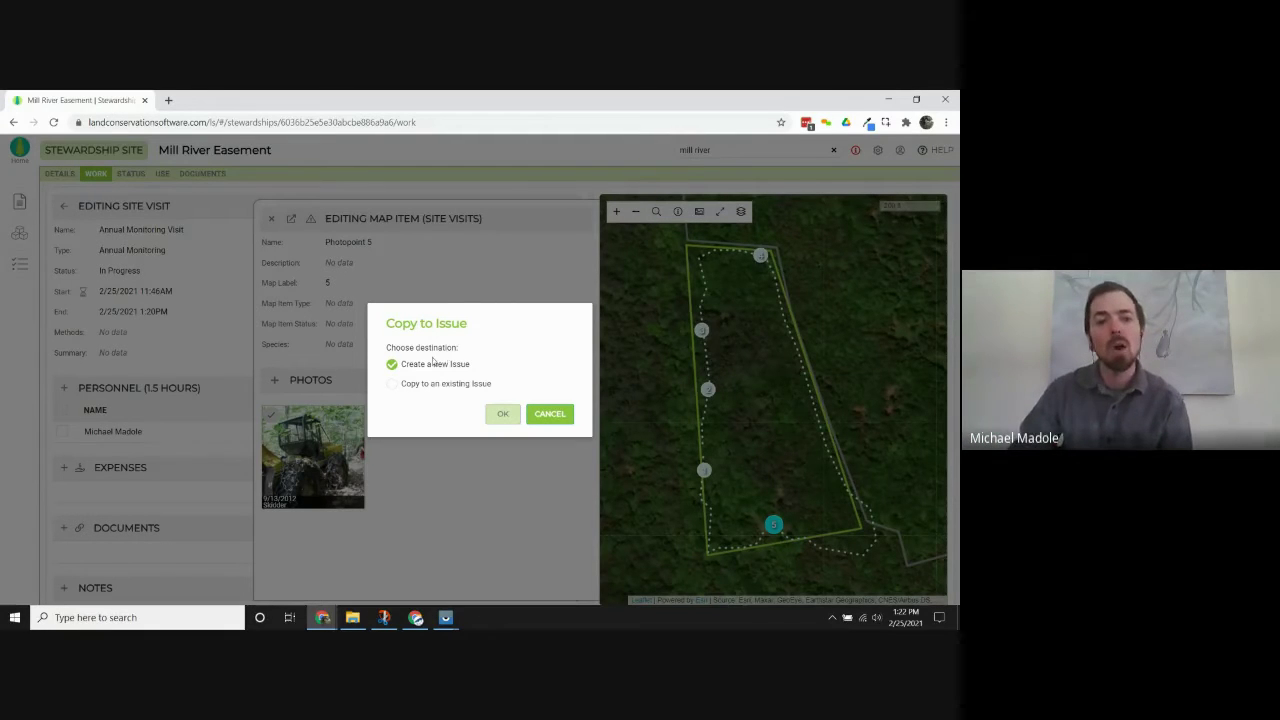
Copy Photopoint 5 into the existing Timber Trespass issue, then close its details.
{"action": "left_click", "coordinate": [430, 385]}
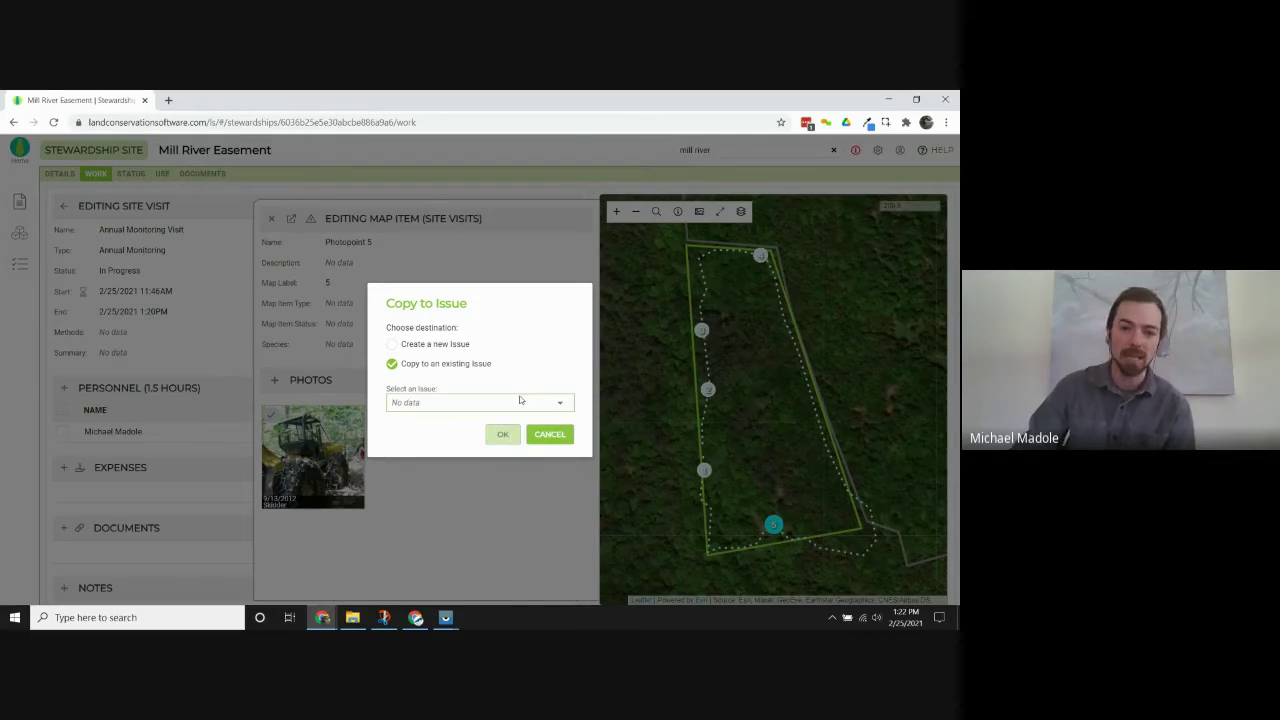
{"action": "left_click", "coordinate": [548, 404]}
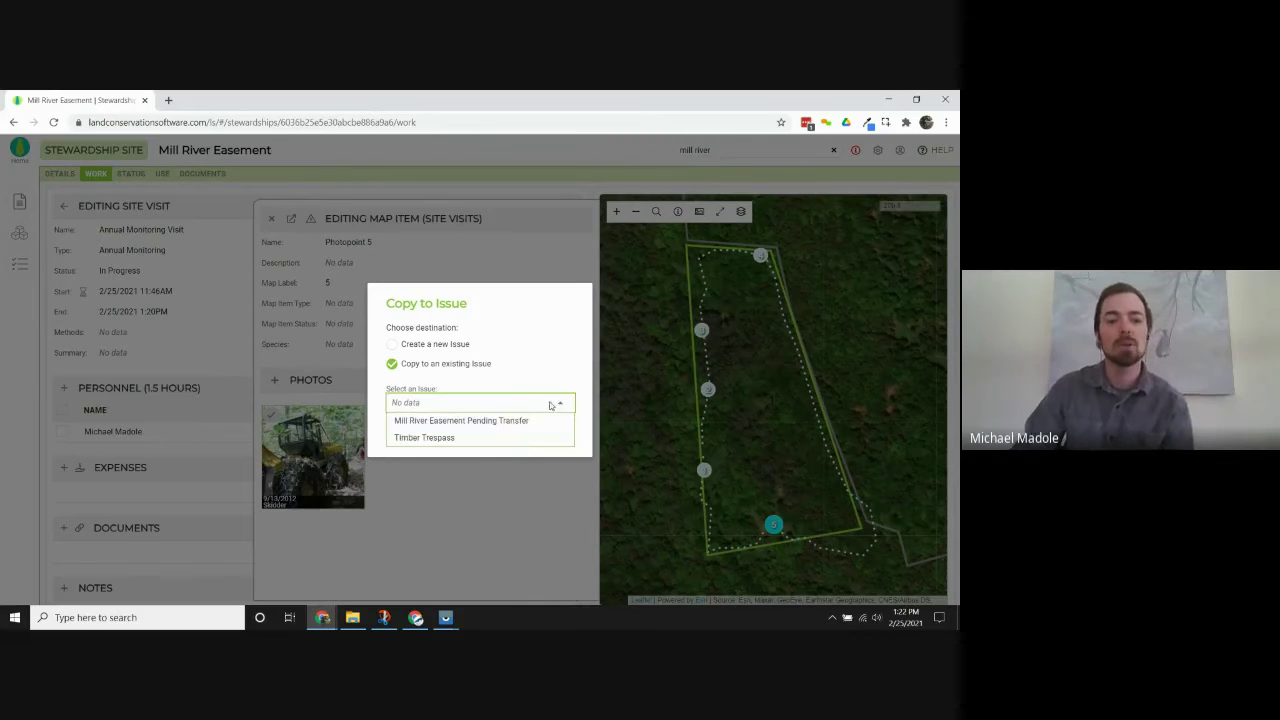
{"action": "left_click", "coordinate": [451, 438]}
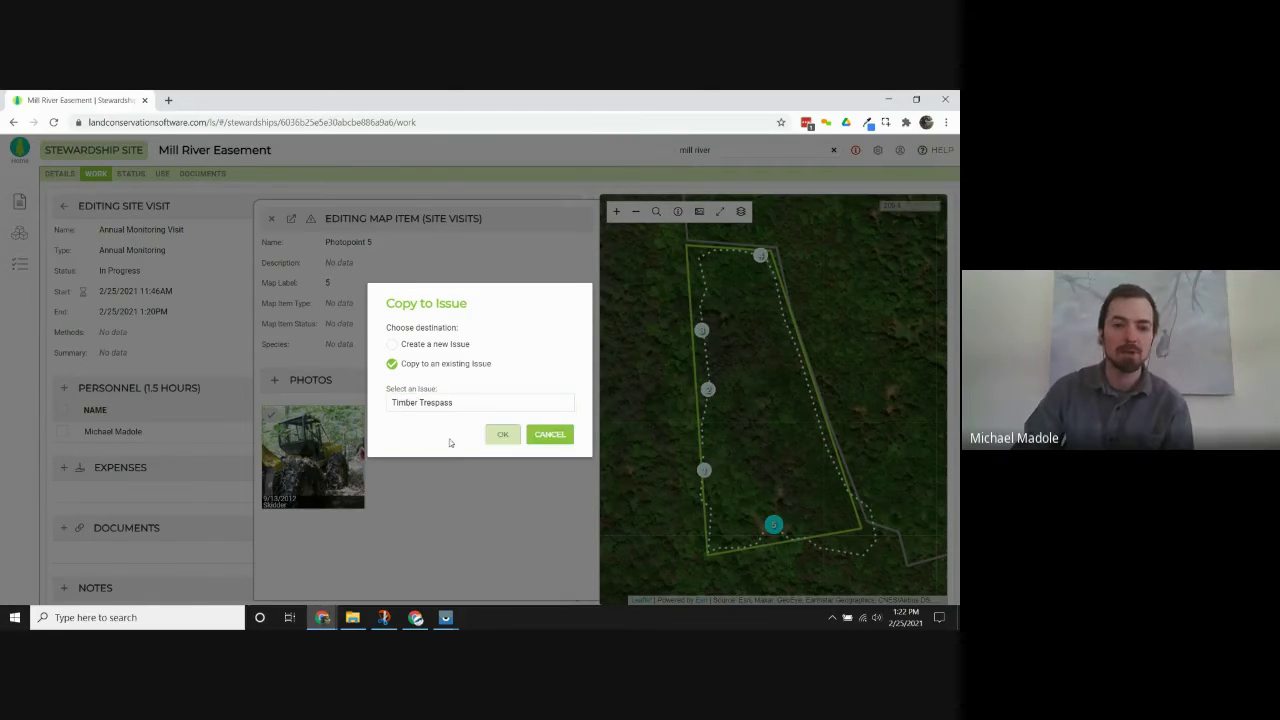
{"action": "left_click", "coordinate": [500, 436]}
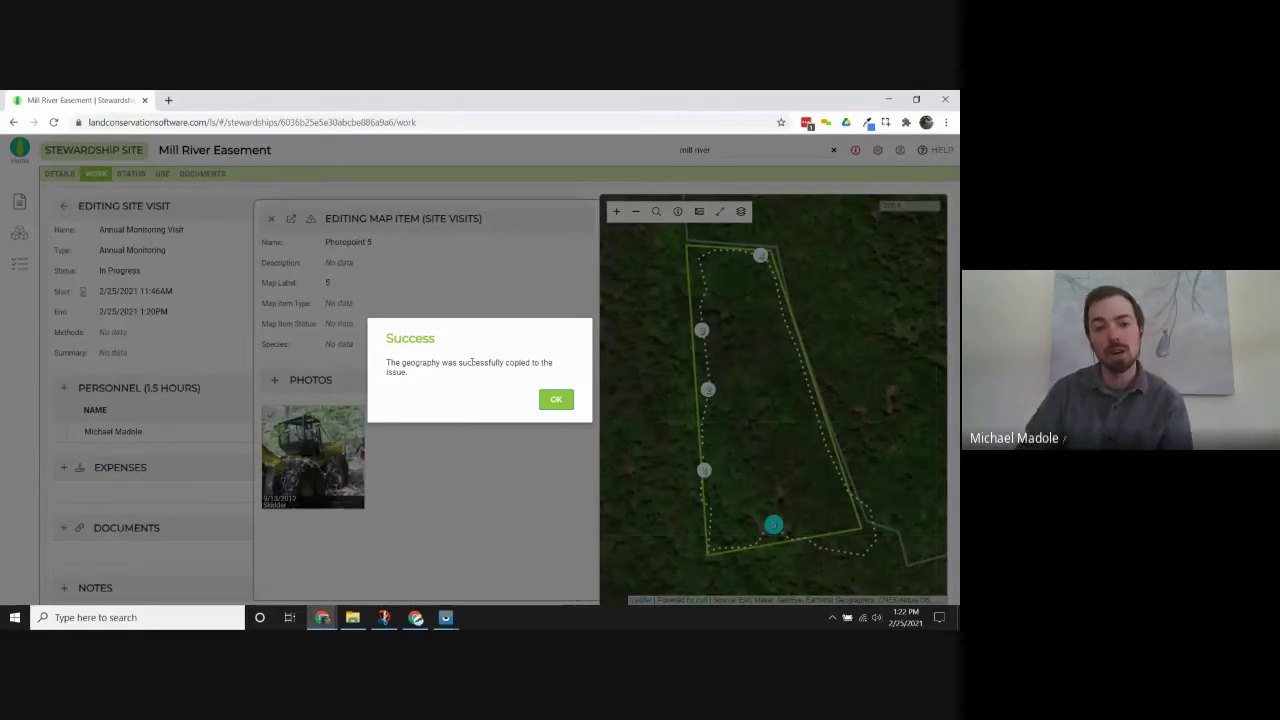
{"action": "left_click", "coordinate": [557, 401]}
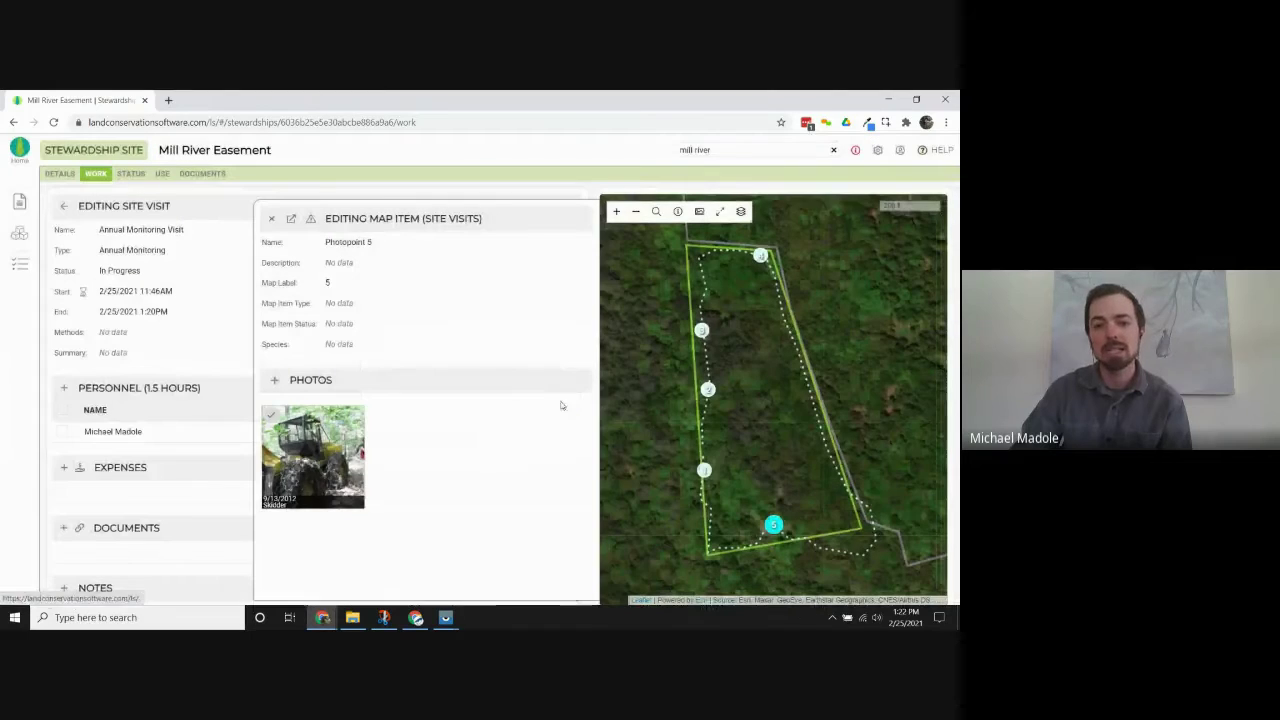
{"action": "left_click", "coordinate": [271, 218]}
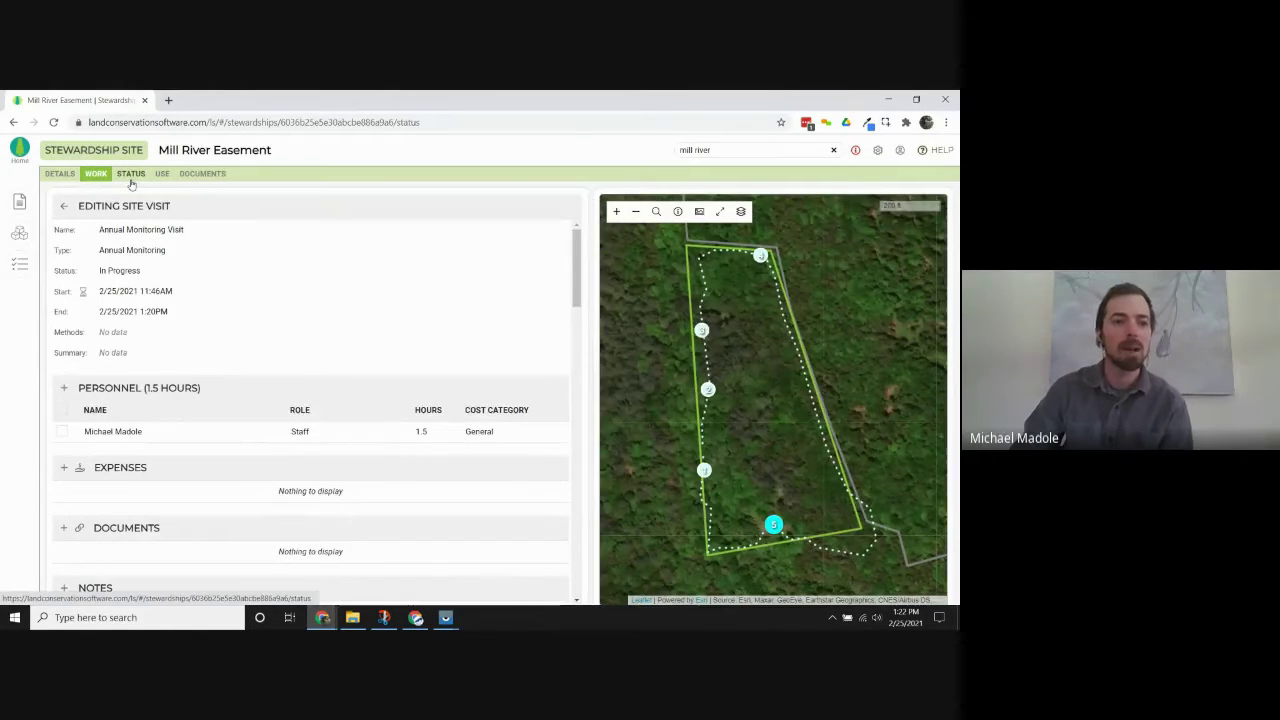
Open the Timber Trespass issue and show Photopoint 5's map item details with the skidder photo.
{"action": "left_click", "coordinate": [132, 178]}
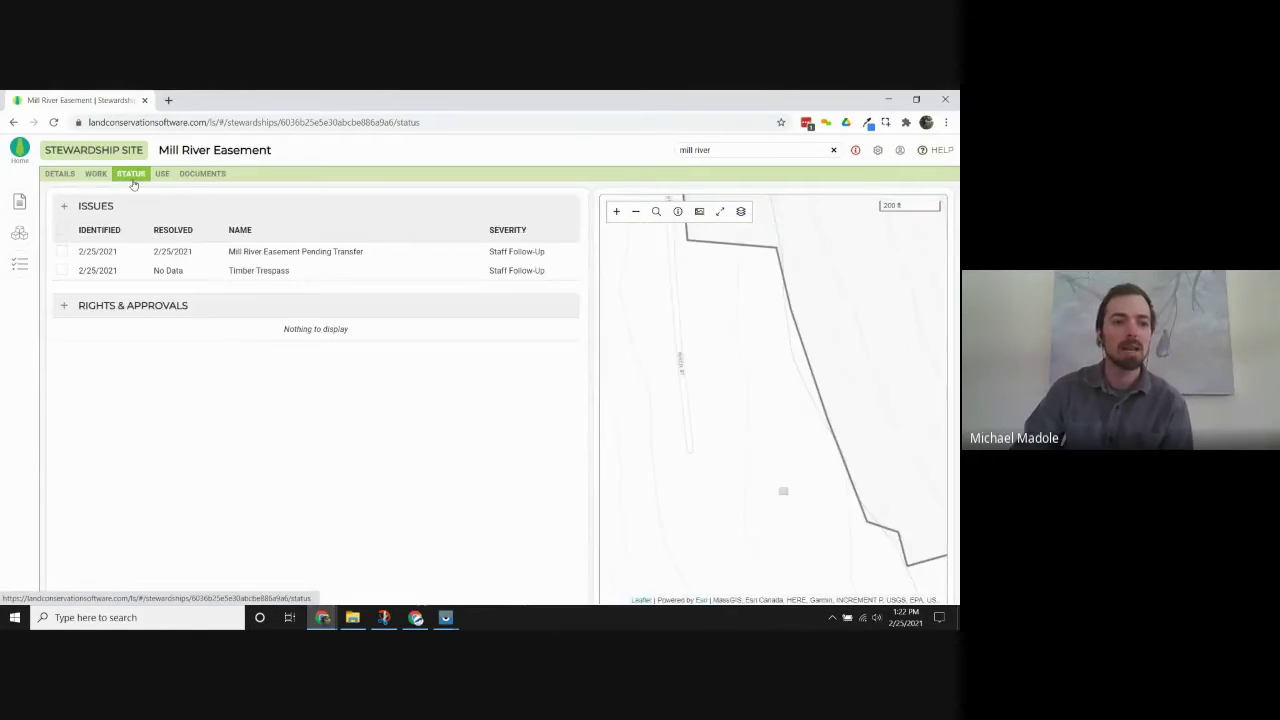
{"action": "left_click", "coordinate": [195, 274]}
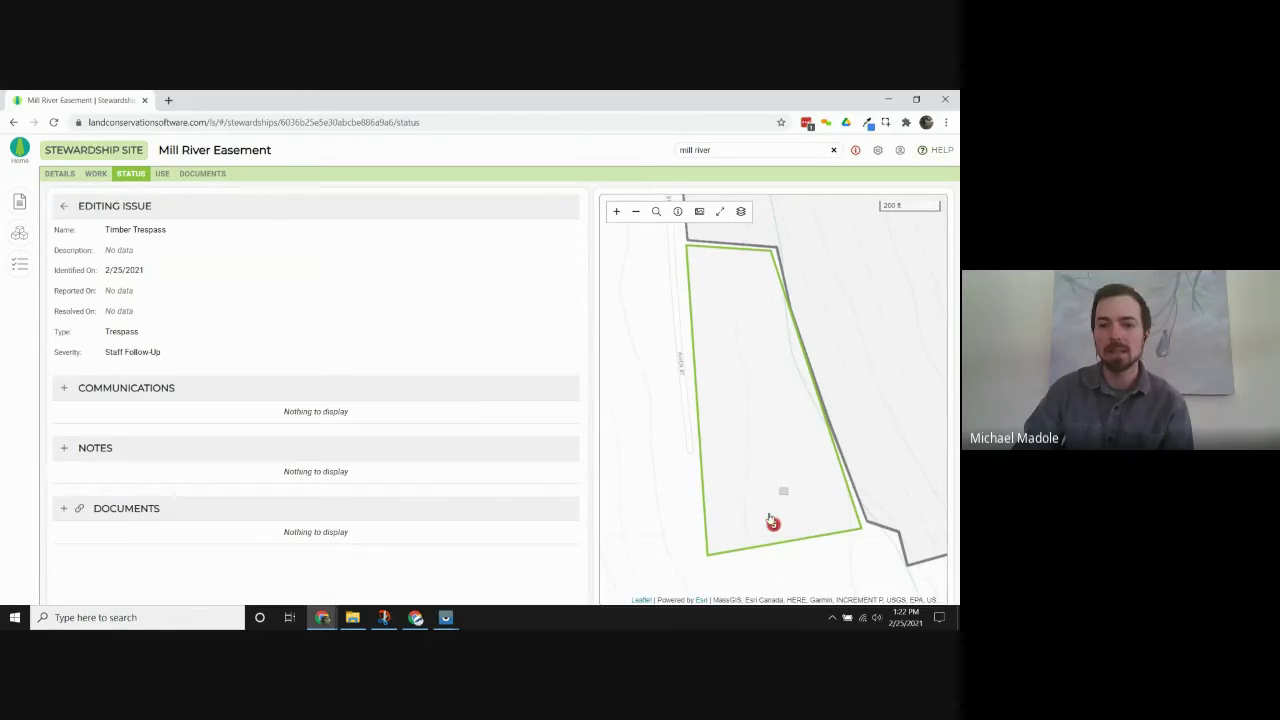
{"action": "left_click", "coordinate": [773, 527]}
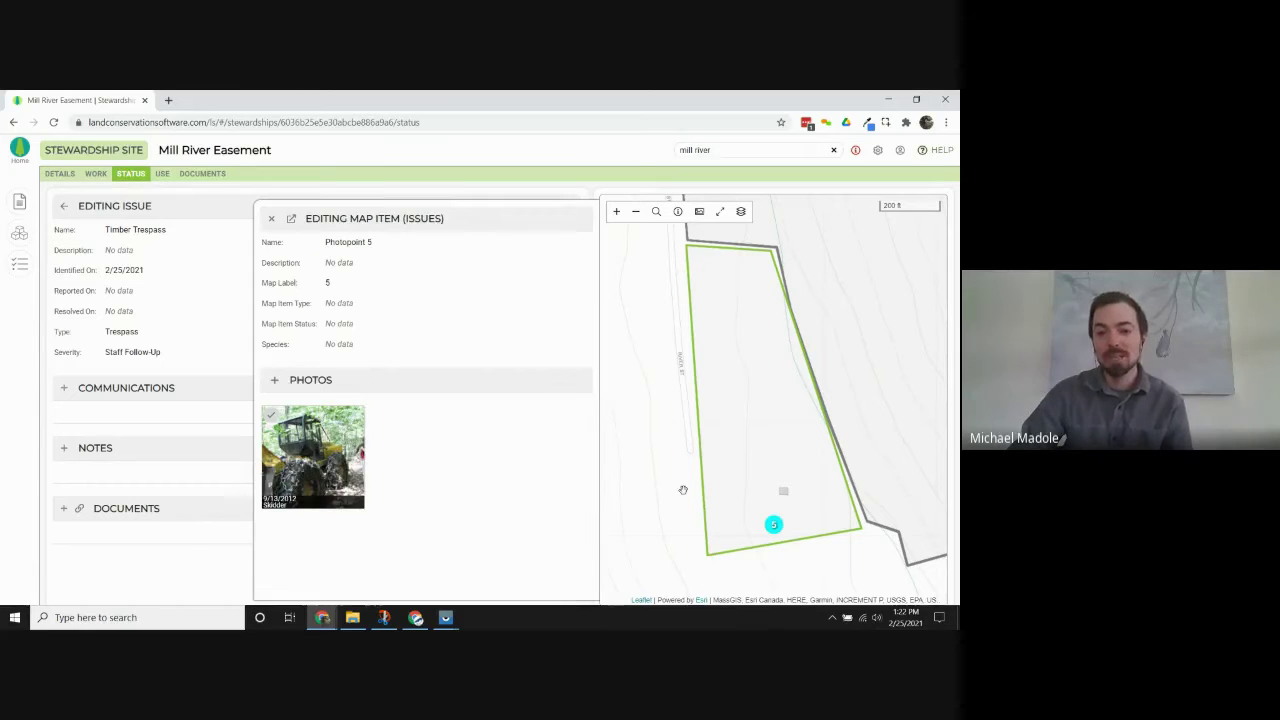
{"action": "left_click", "coordinate": [688, 492]}
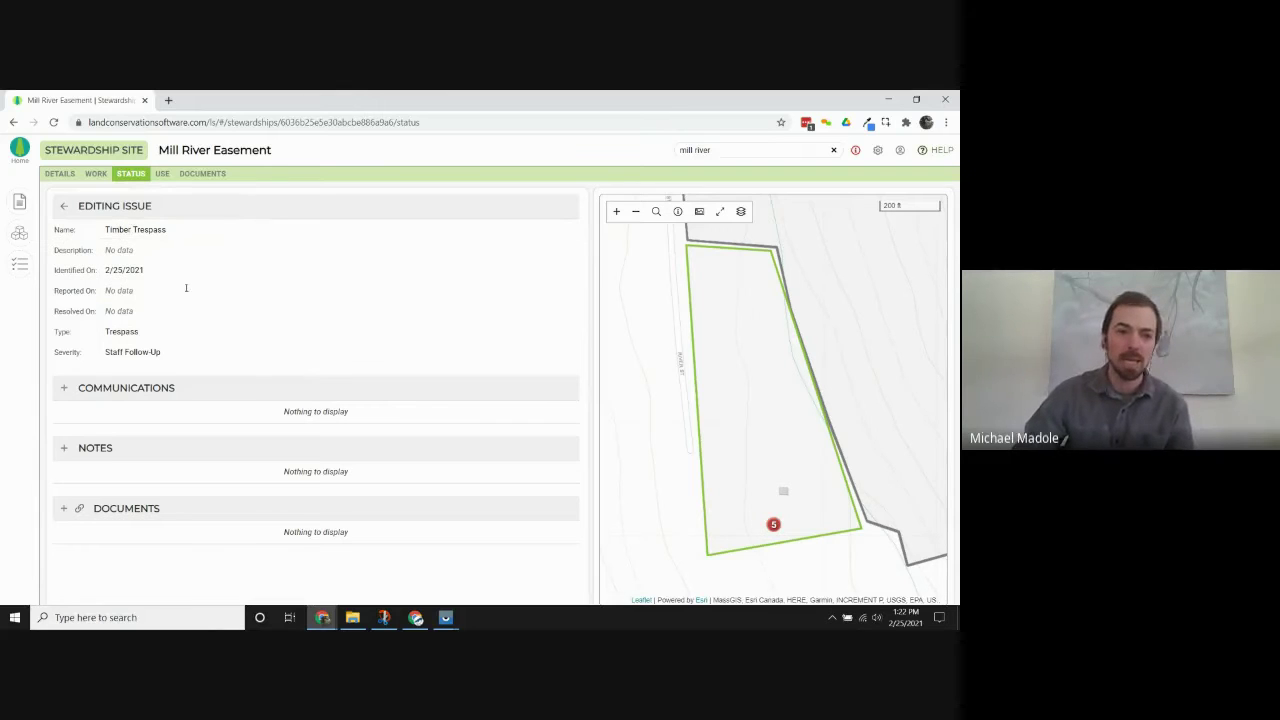
{"action": "left_click", "coordinate": [773, 525]}
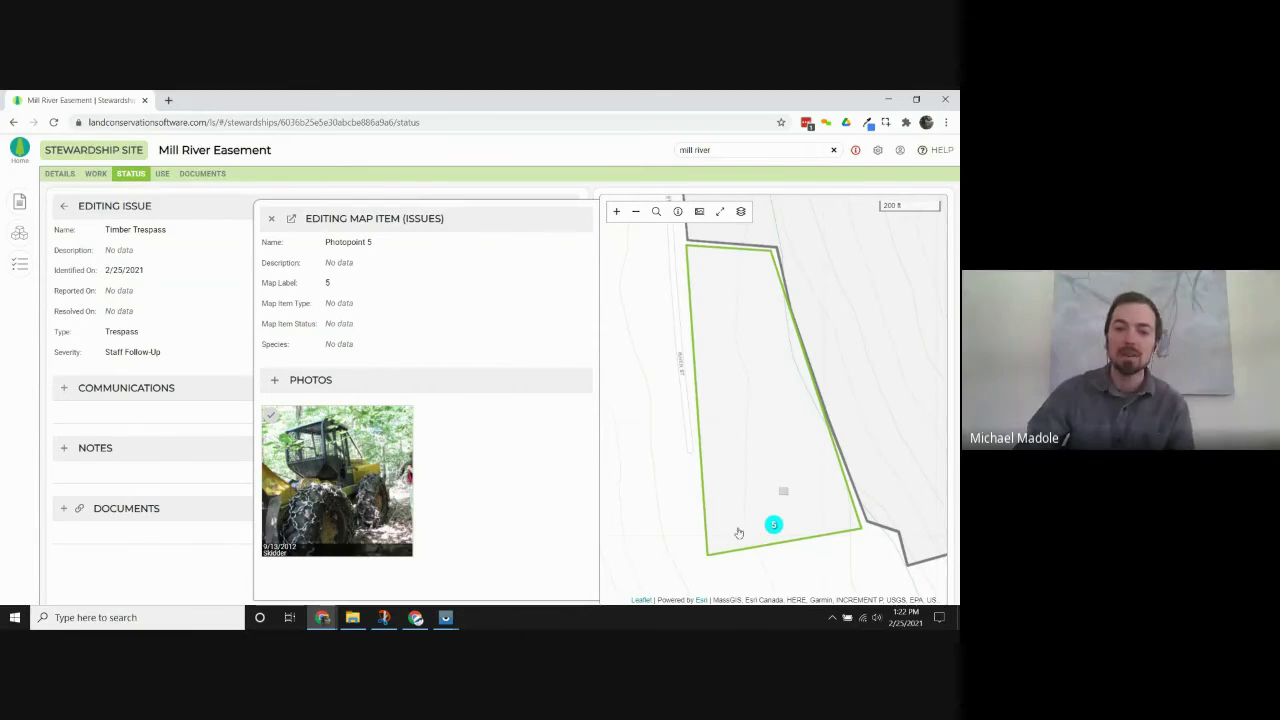
Rename the Photopoint 5 map item to Skidder and set its map label to Skidder.
{"action": "left_click", "coordinate": [741, 211]}
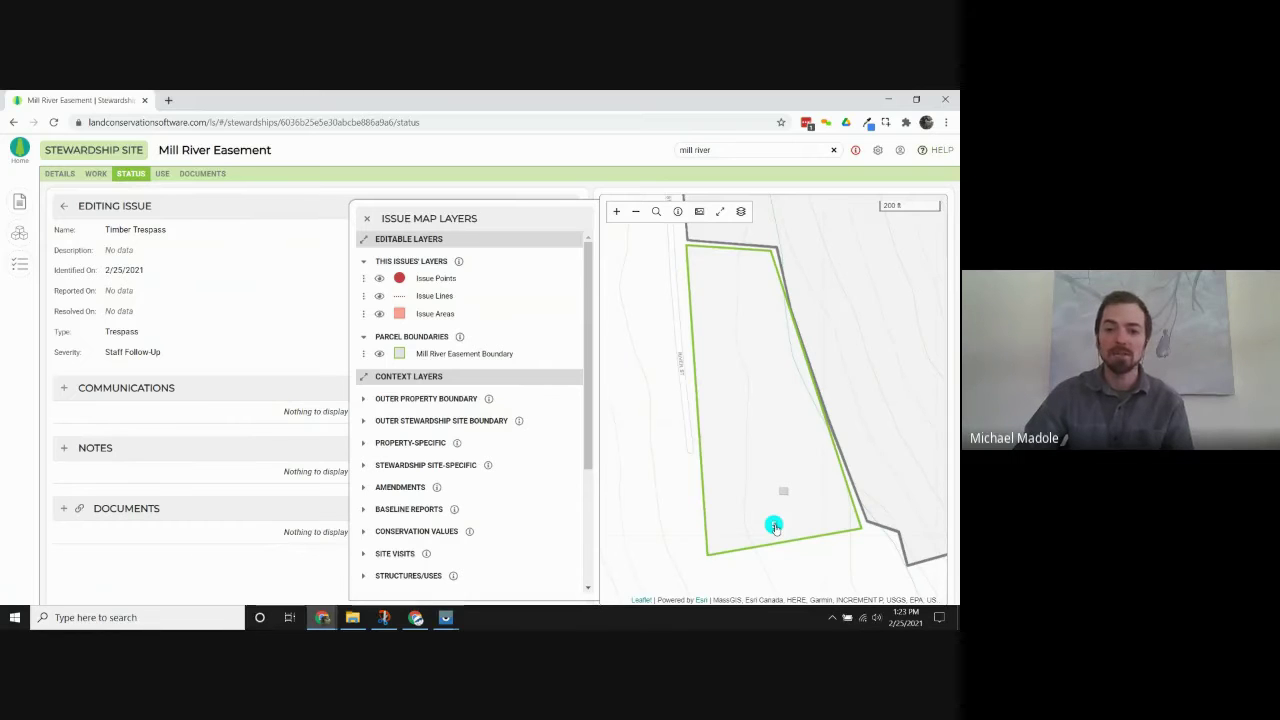
{"action": "left_click", "coordinate": [774, 525]}
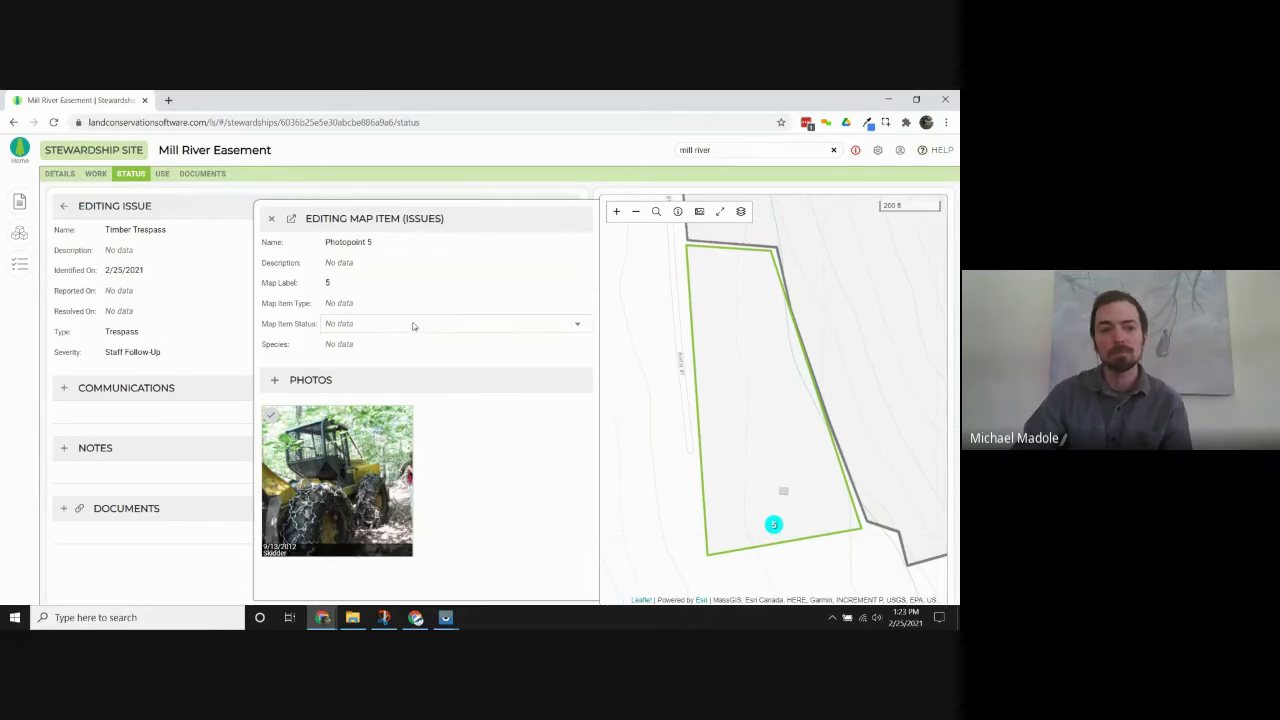
{"action": "left_click", "coordinate": [394, 244]}
{"action": "type", "text": "T"}
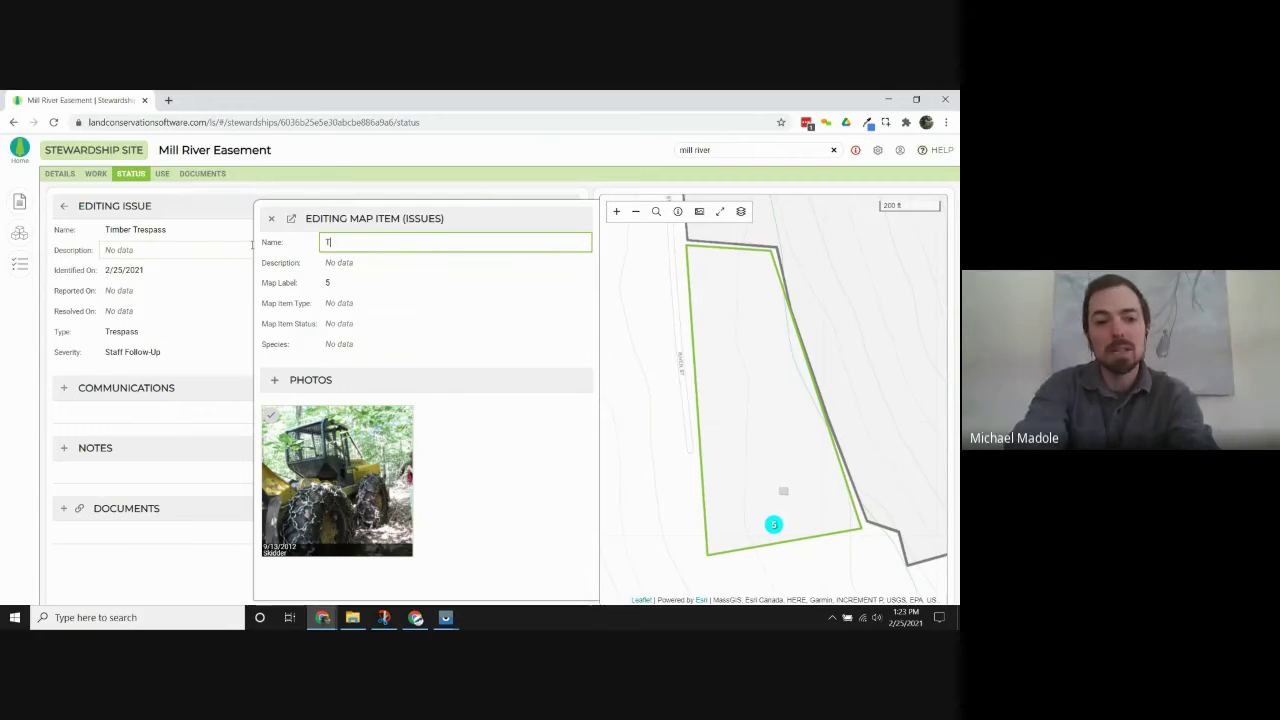
{"action": "type", "text": "imdder"}
{"action": "left_click", "coordinate": [337, 281]}
{"action": "type", "text": "Sk"}
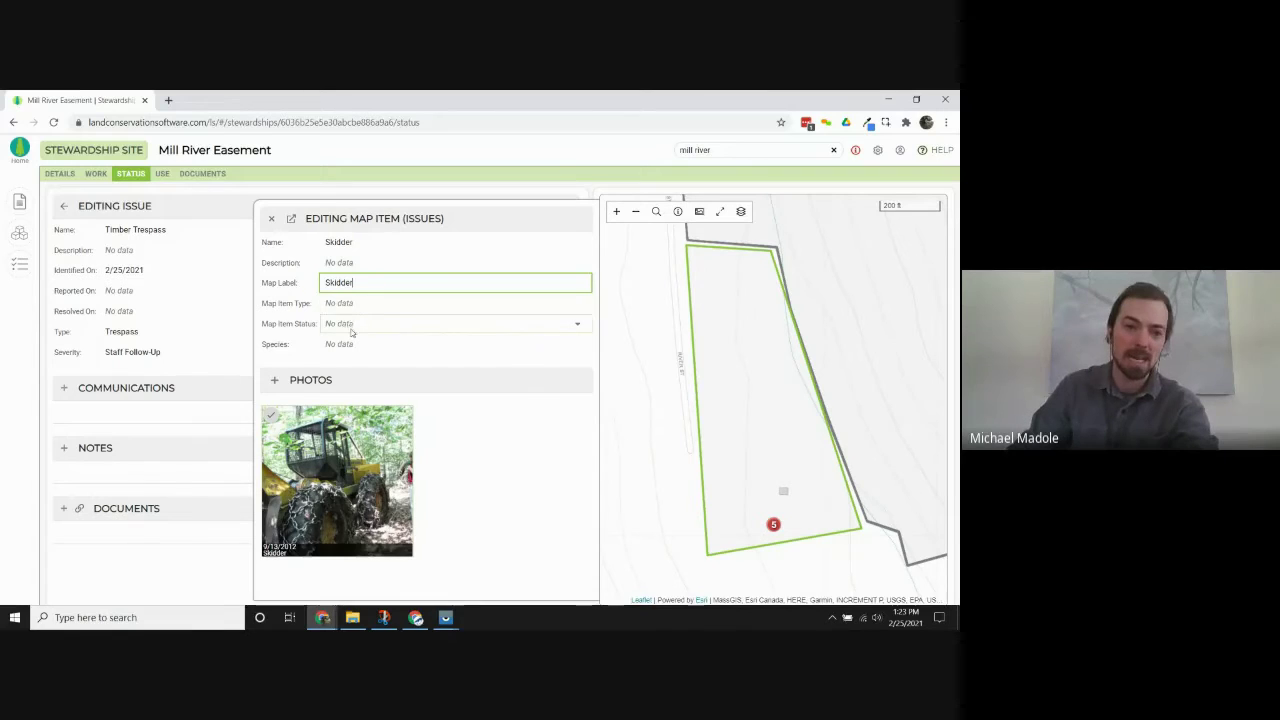
{"action": "left_click", "coordinate": [271, 218]}
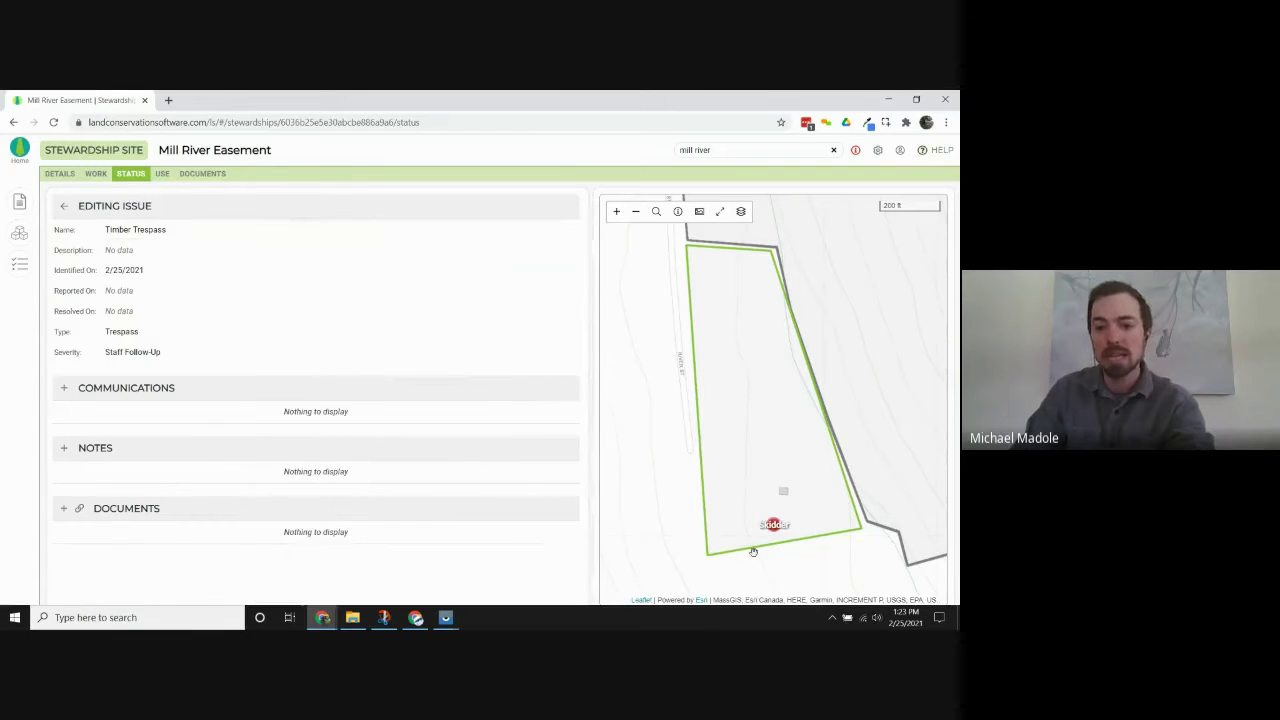
Pan the map and check the Skidder marker's details.
{"action": "left_click_drag", "start_coordinate": [750, 509], "coordinate": [740, 443]}
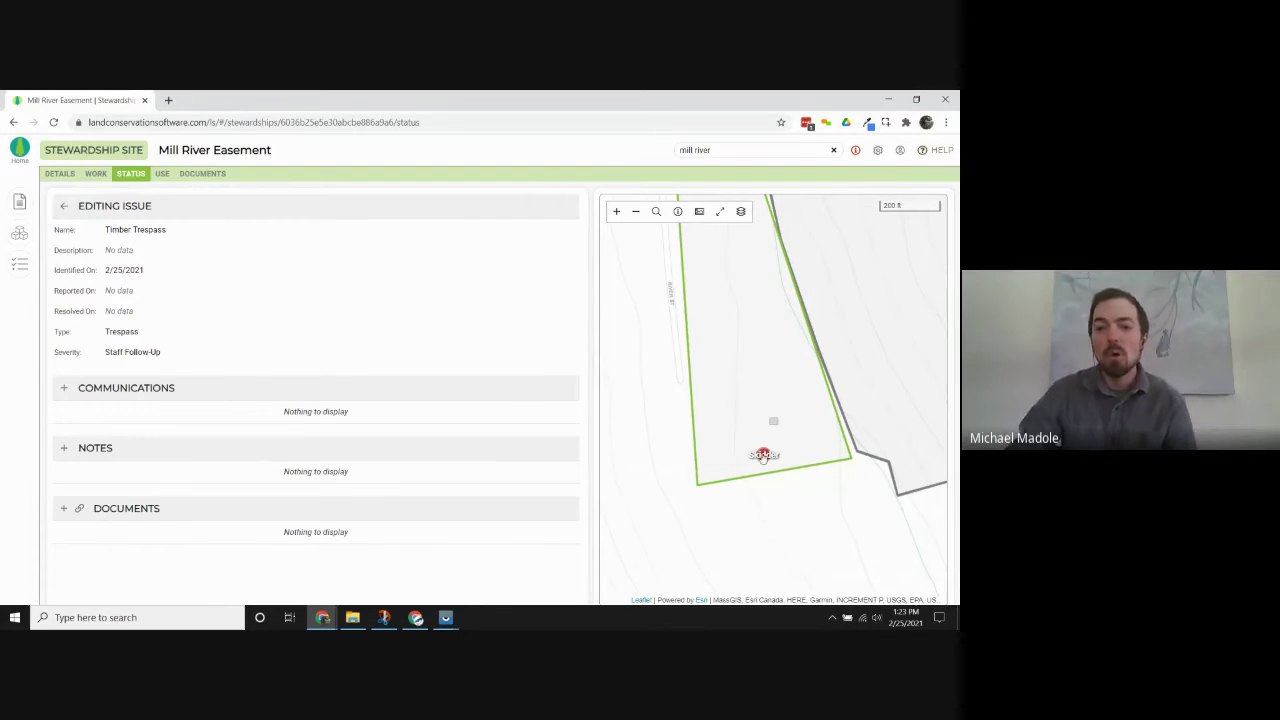
{"action": "left_click", "coordinate": [764, 455]}
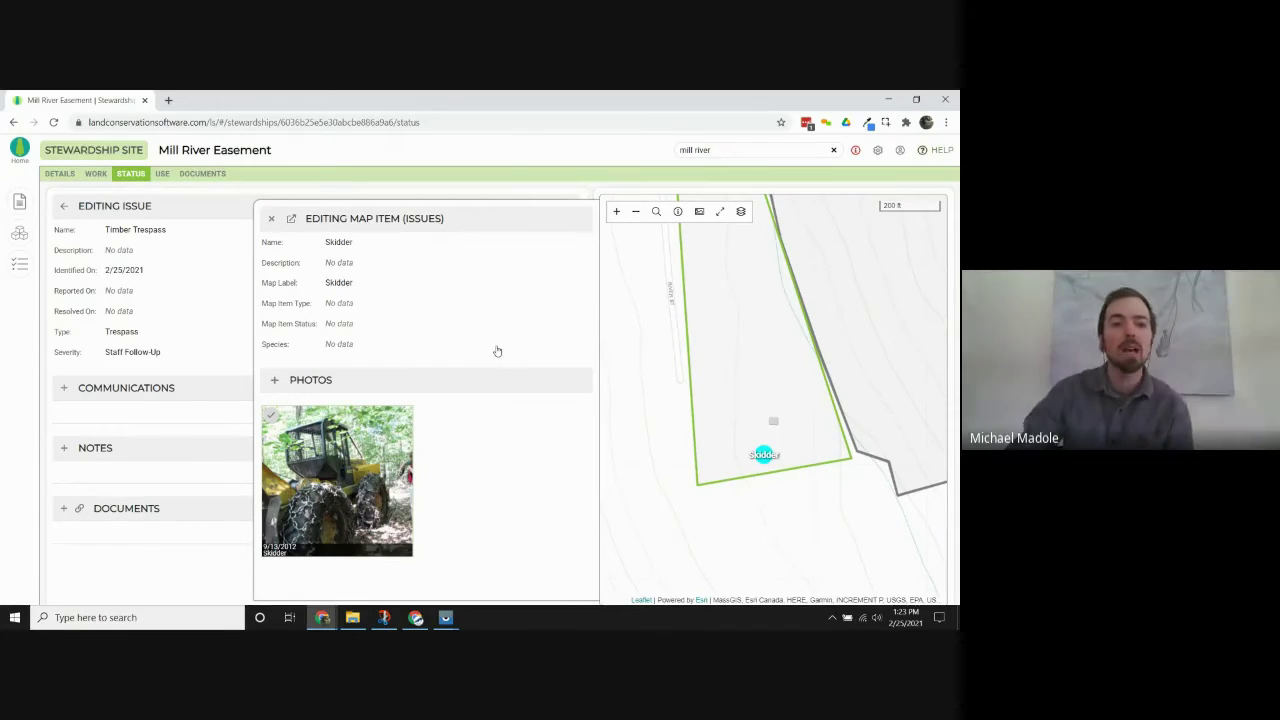
{"action": "left_click", "coordinate": [271, 218]}
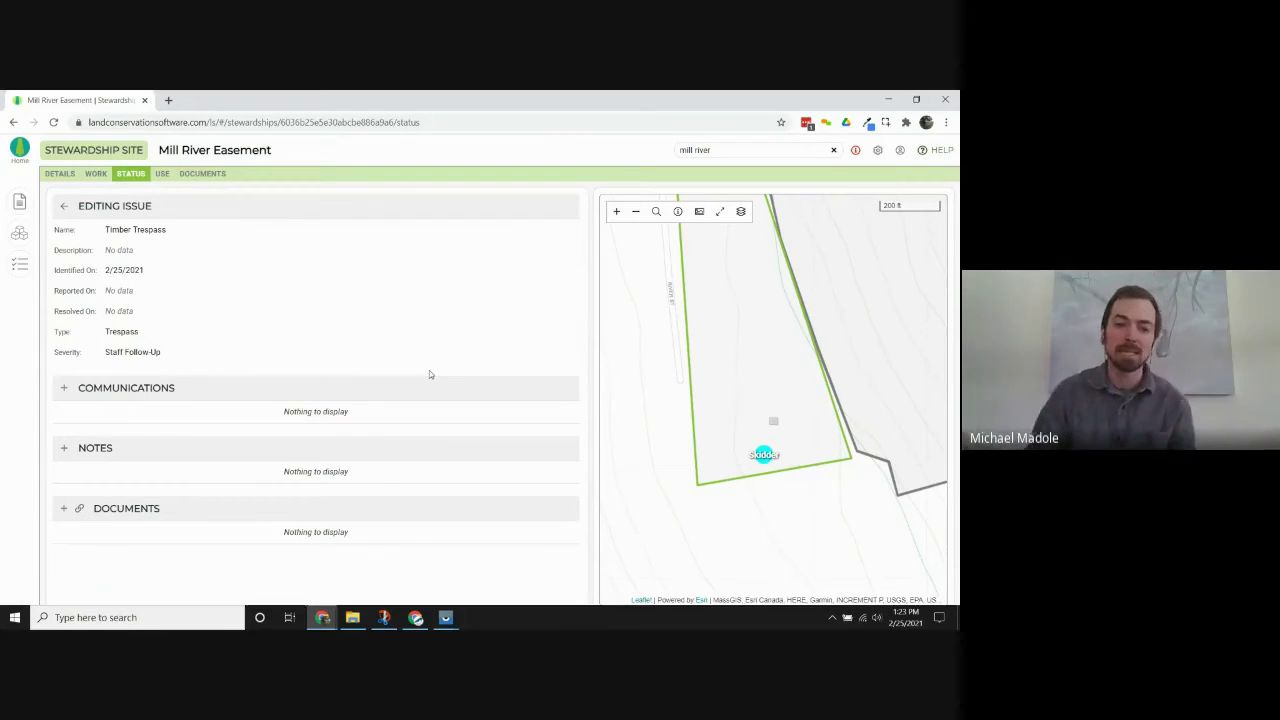
Log a new call on the issue noting 'contacted neighbor about timber trespass'.
{"action": "left_click", "coordinate": [64, 396]}
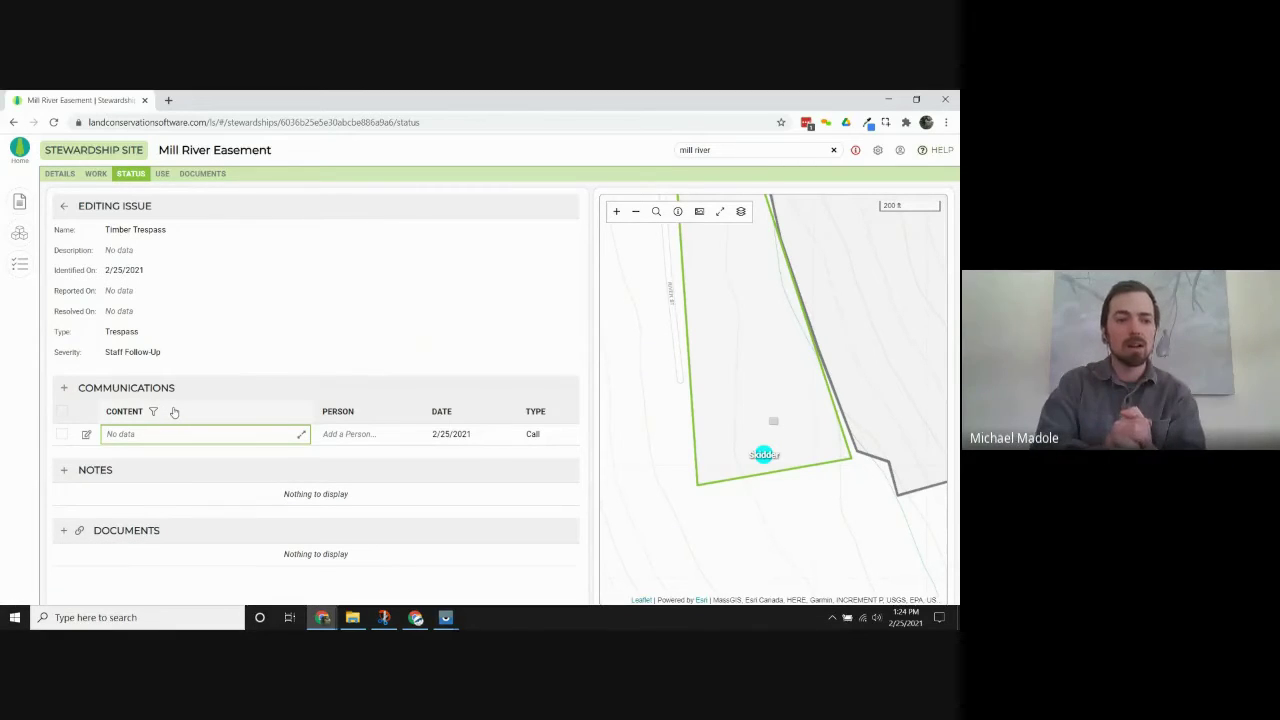
{"action": "type", "text": "conta"}
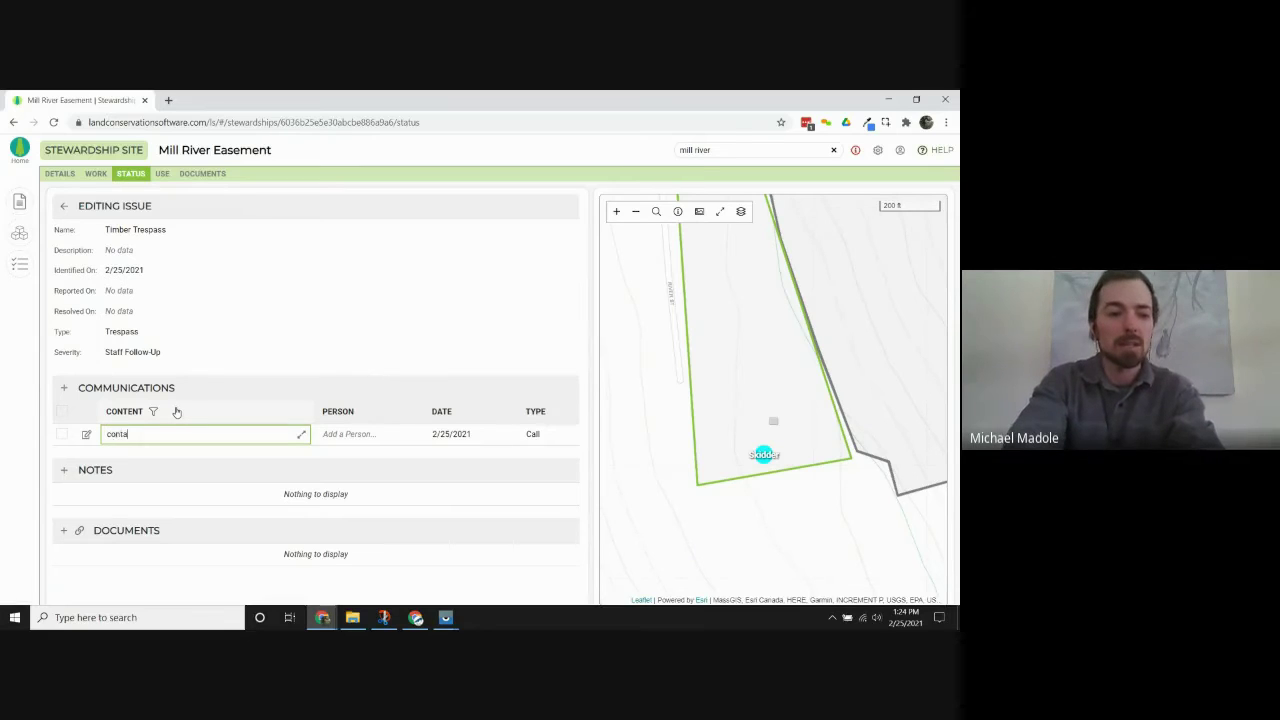
{"action": "type", "text": "cted neighbor about timber trespass"}
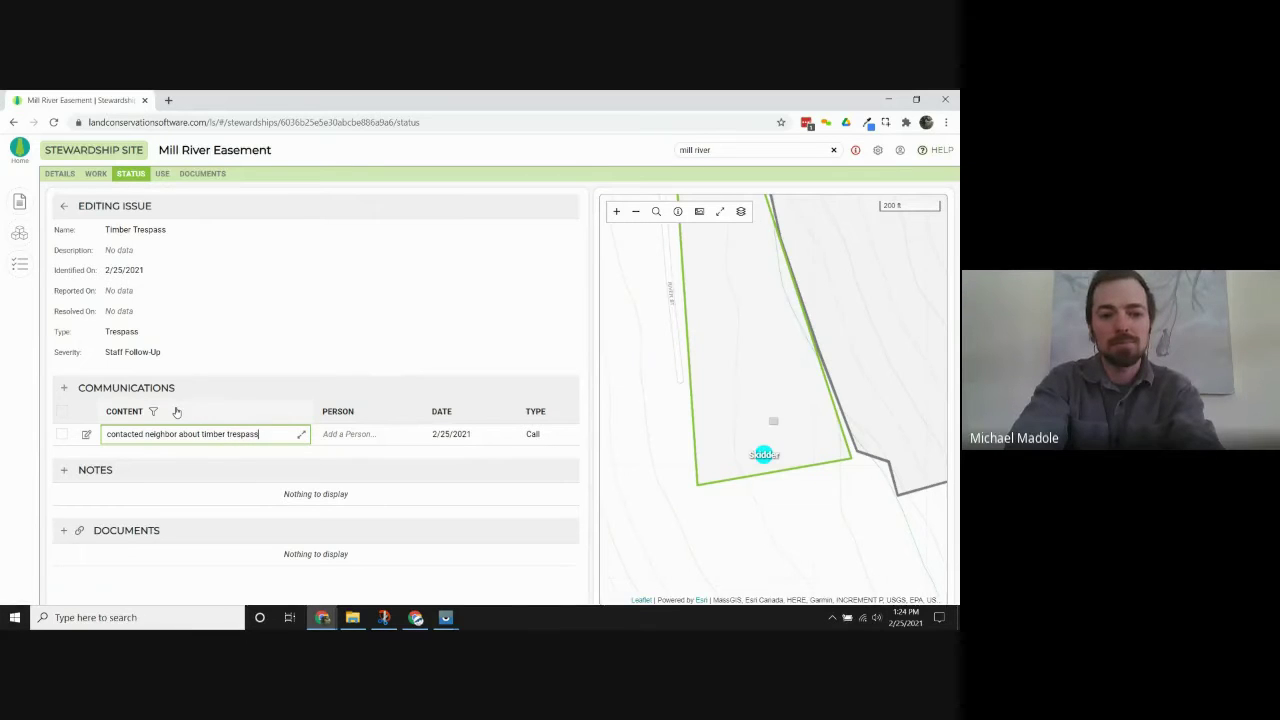
{"action": "left_click", "coordinate": [382, 434]}
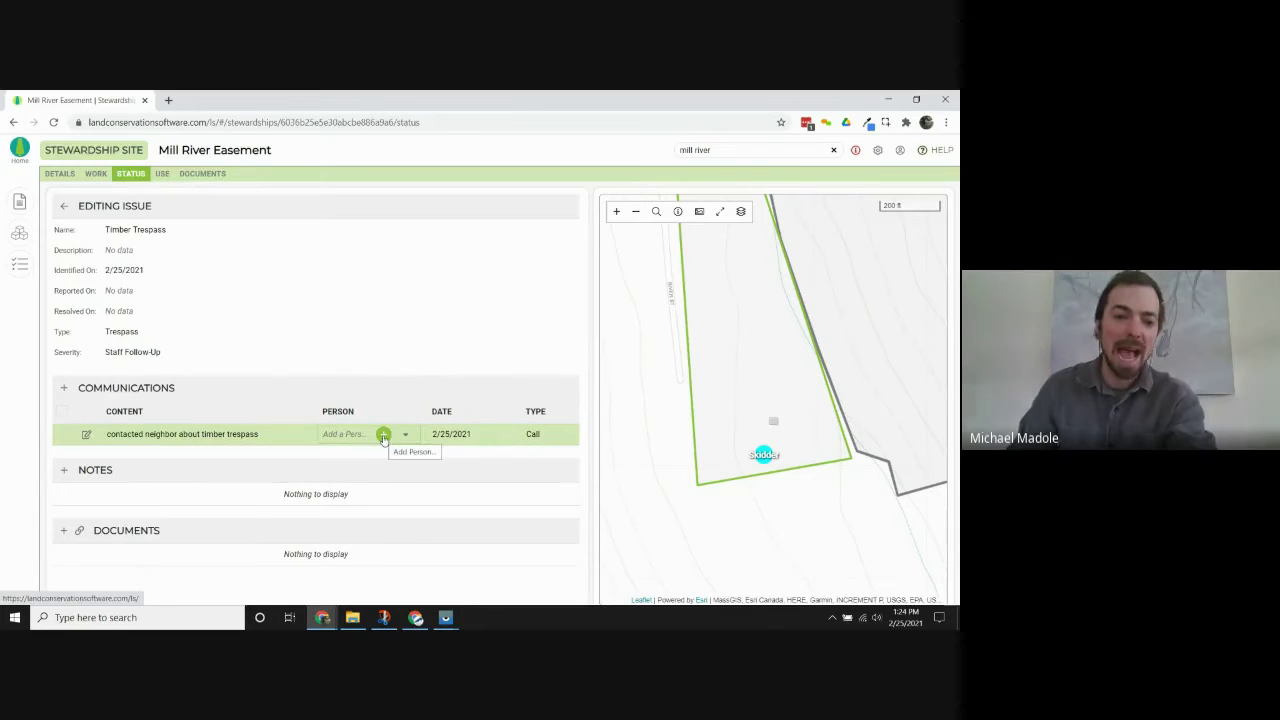
Create the neighbor as a new contact for the call, entering first and last name.
{"action": "left_click", "coordinate": [383, 436]}
{"action": "left_click", "coordinate": [433, 336]}
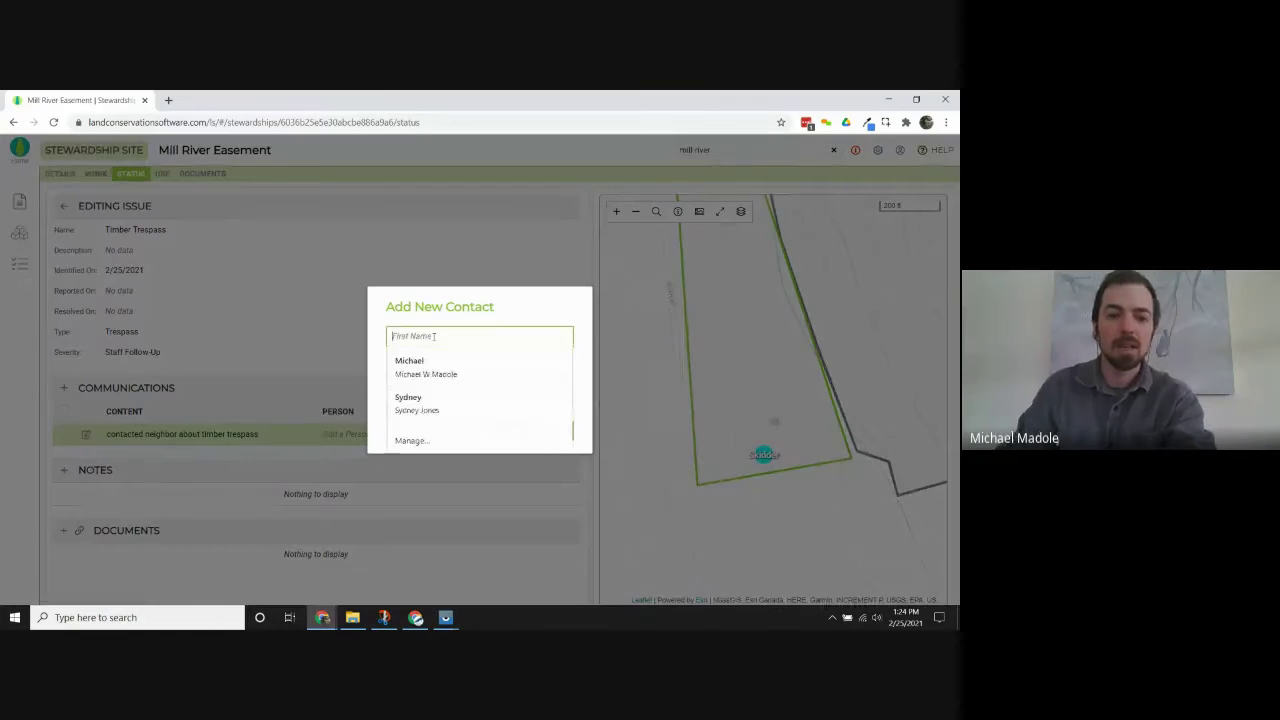
{"action": "type", "text": "Terry"}
{"action": "key", "text": "Tab"}
{"action": "type", "text": "T"}
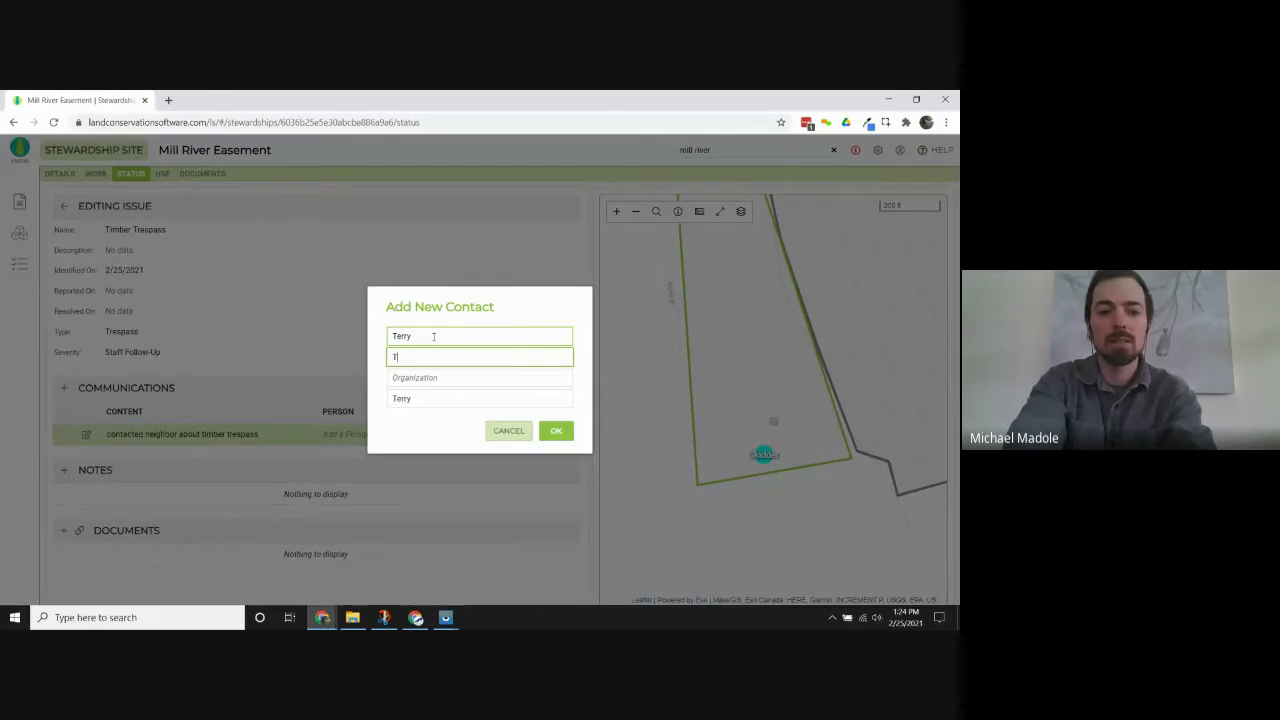
{"action": "type", "text": "imber Pi"}
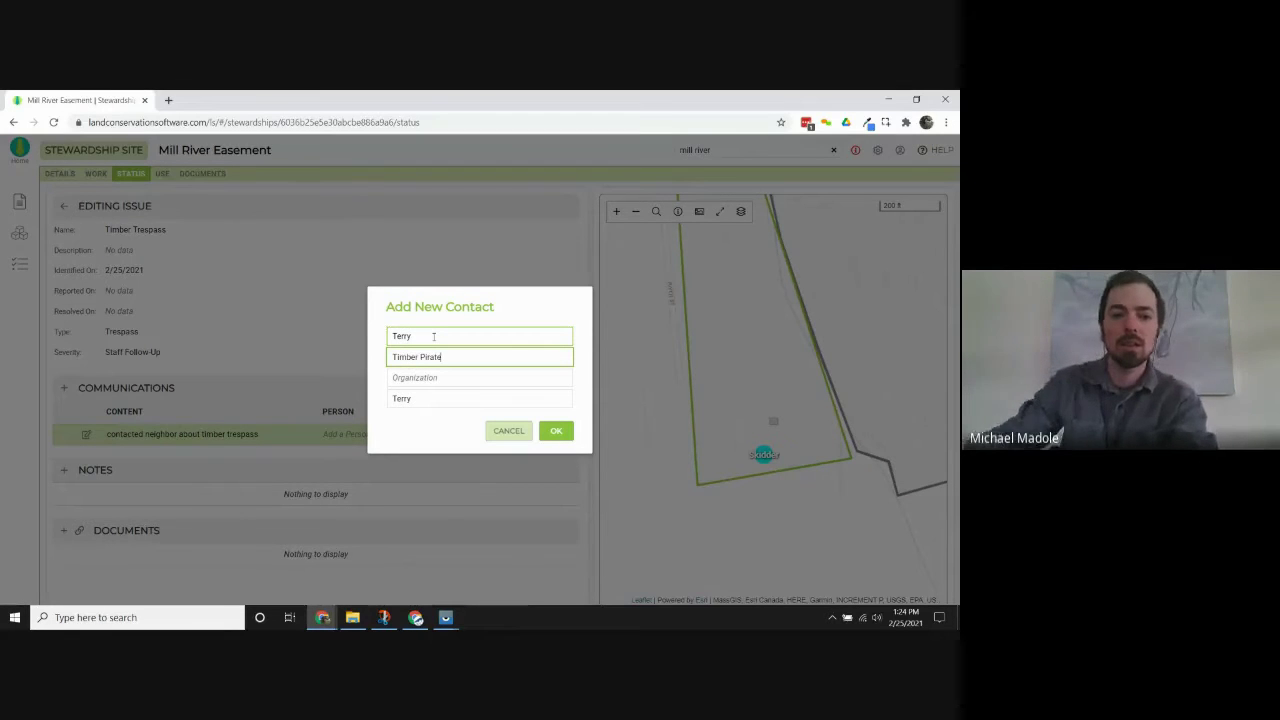
{"action": "type", "text": "rate"}
{"action": "left_click", "coordinate": [556, 432]}
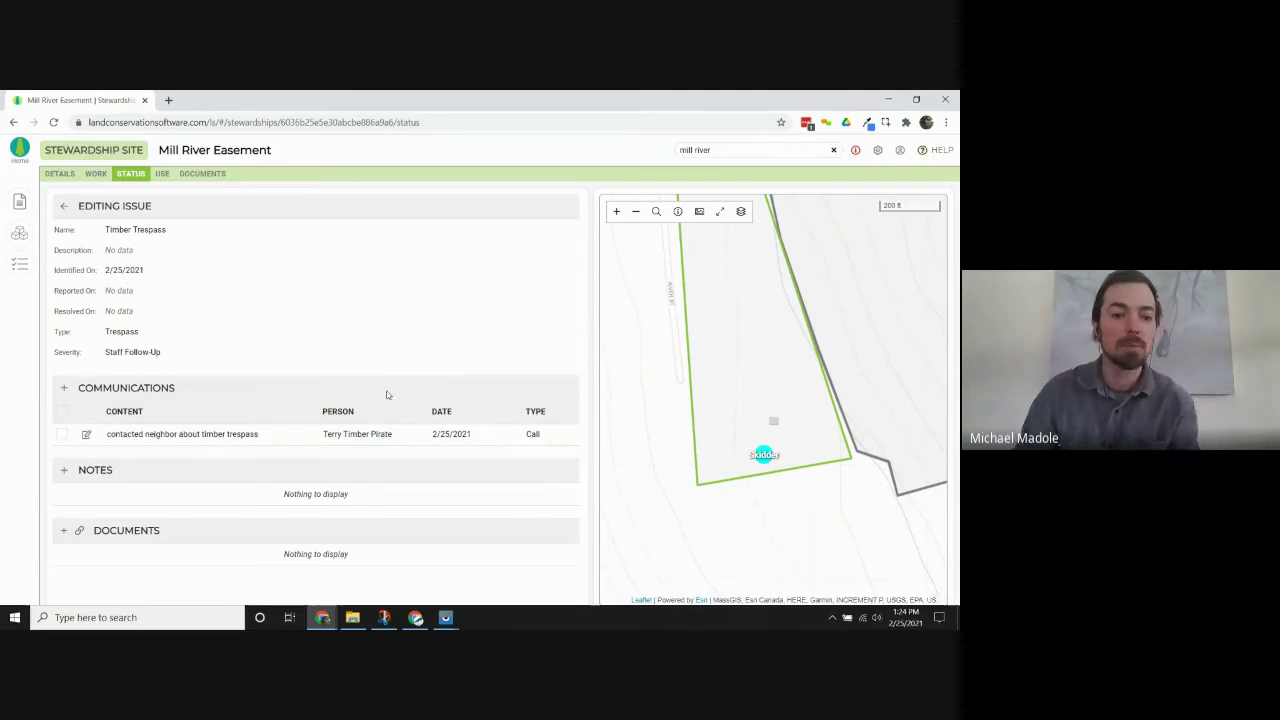
{"action": "left_click", "coordinate": [338, 436]}
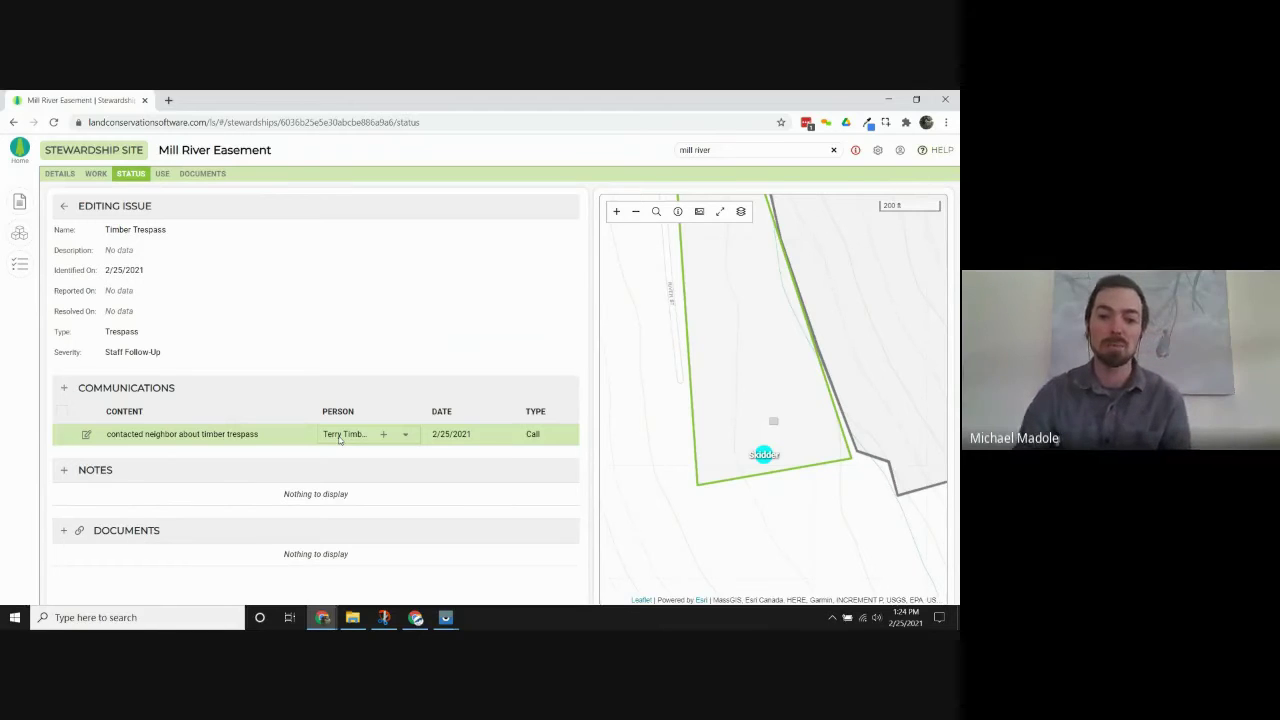
{"action": "left_click", "coordinate": [770, 476]}
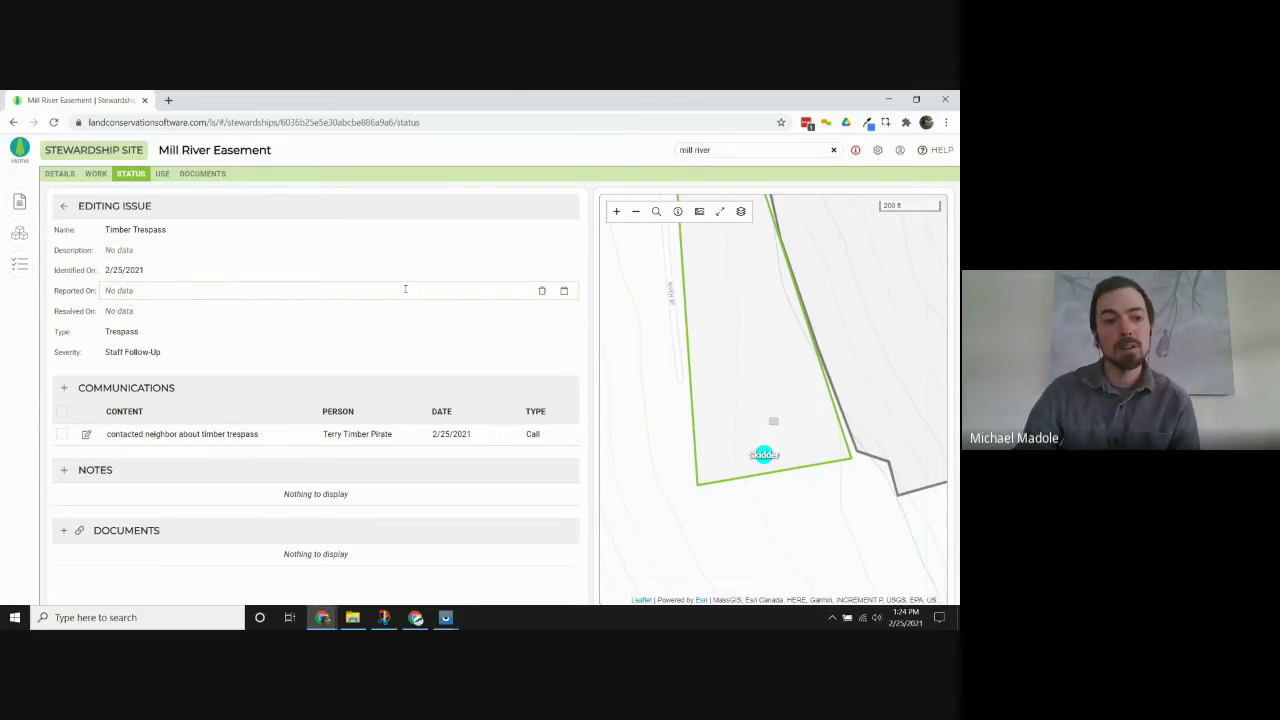
Add the existing neighbor contact as an active contact on the site's details page.
{"action": "left_click", "coordinate": [57, 174]}
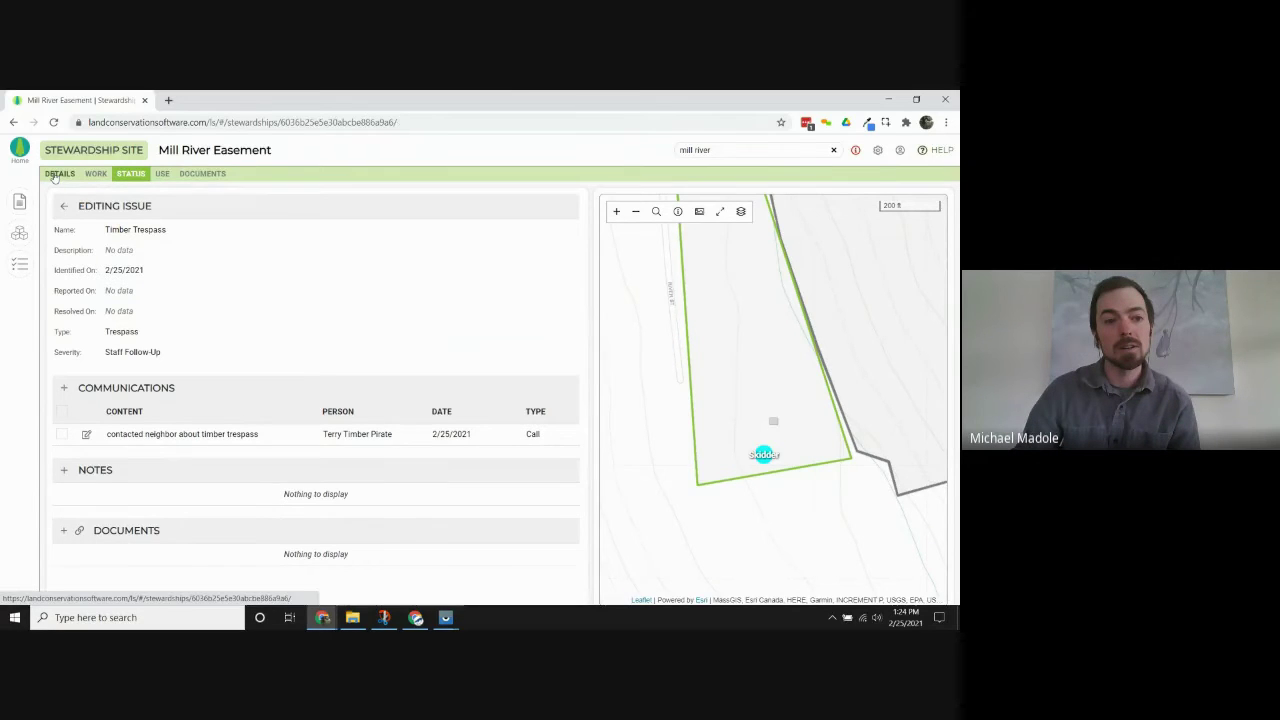
{"action": "scroll", "coordinate": [340, 445], "scroll_direction": "down", "scroll_amount": 5}
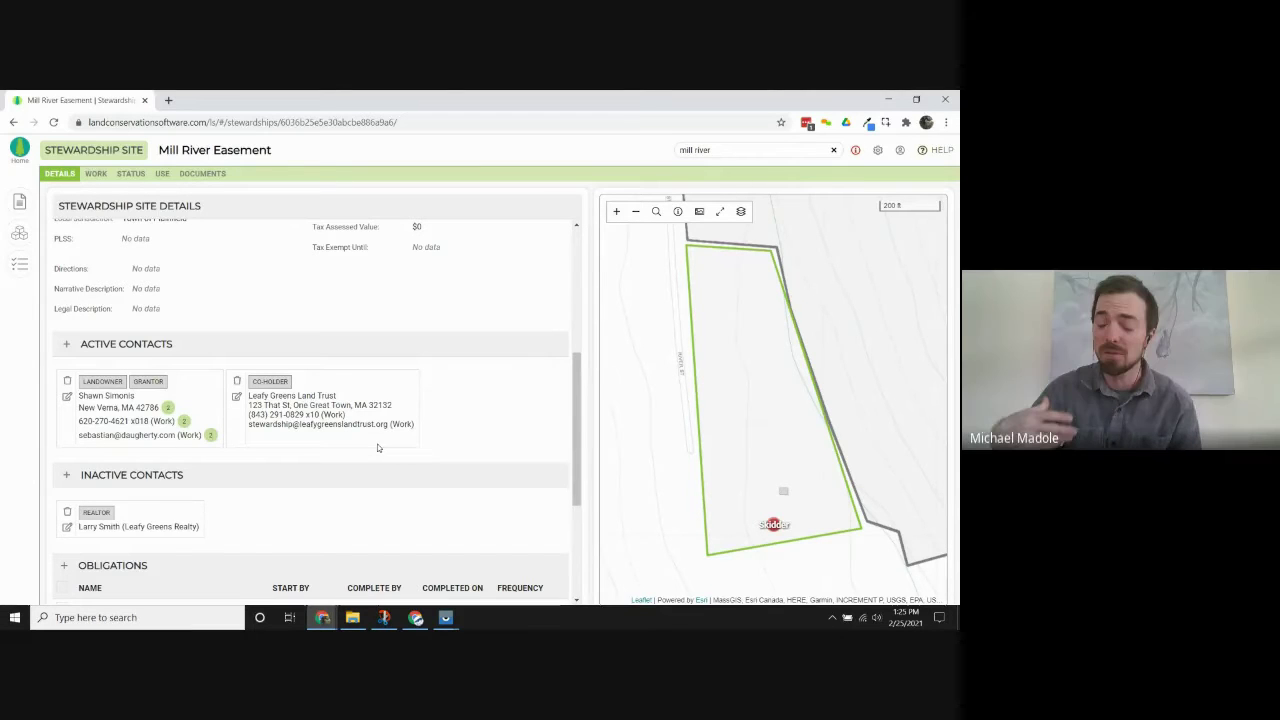
{"action": "left_click", "coordinate": [66, 344]}
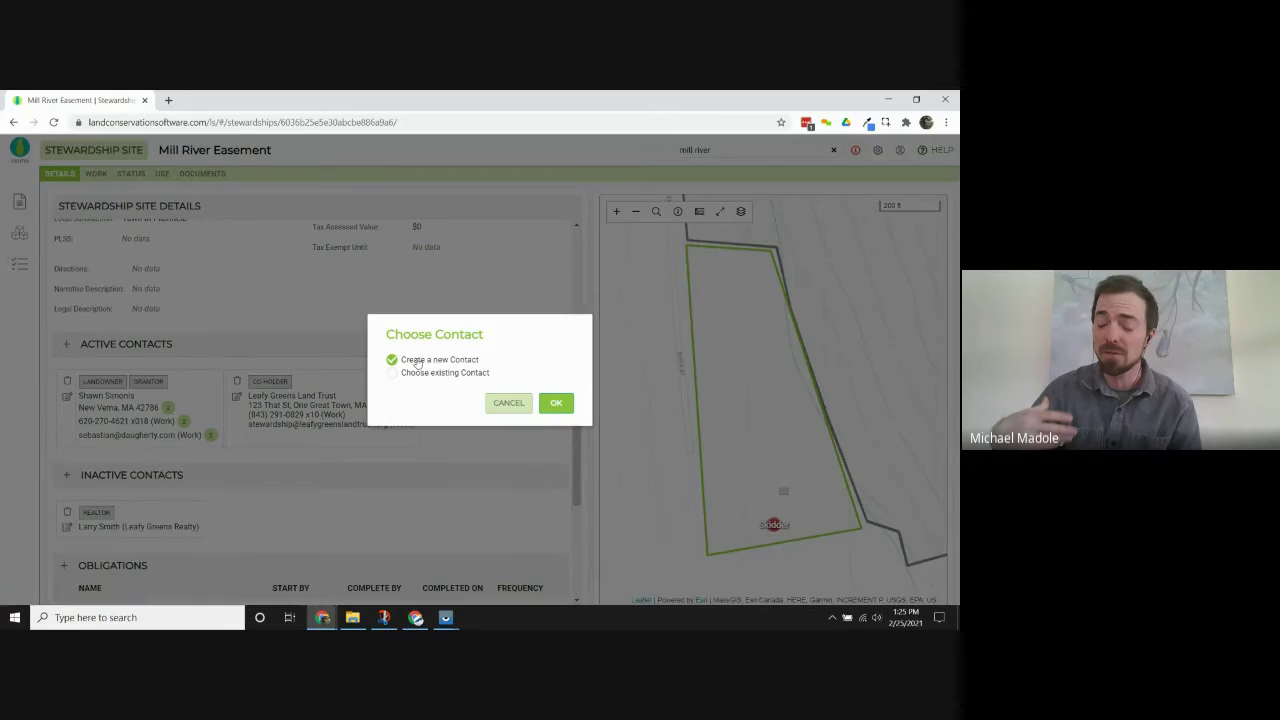
{"action": "left_click", "coordinate": [417, 373]}
{"action": "left_click", "coordinate": [495, 386]}
{"action": "type", "text": "terr"}
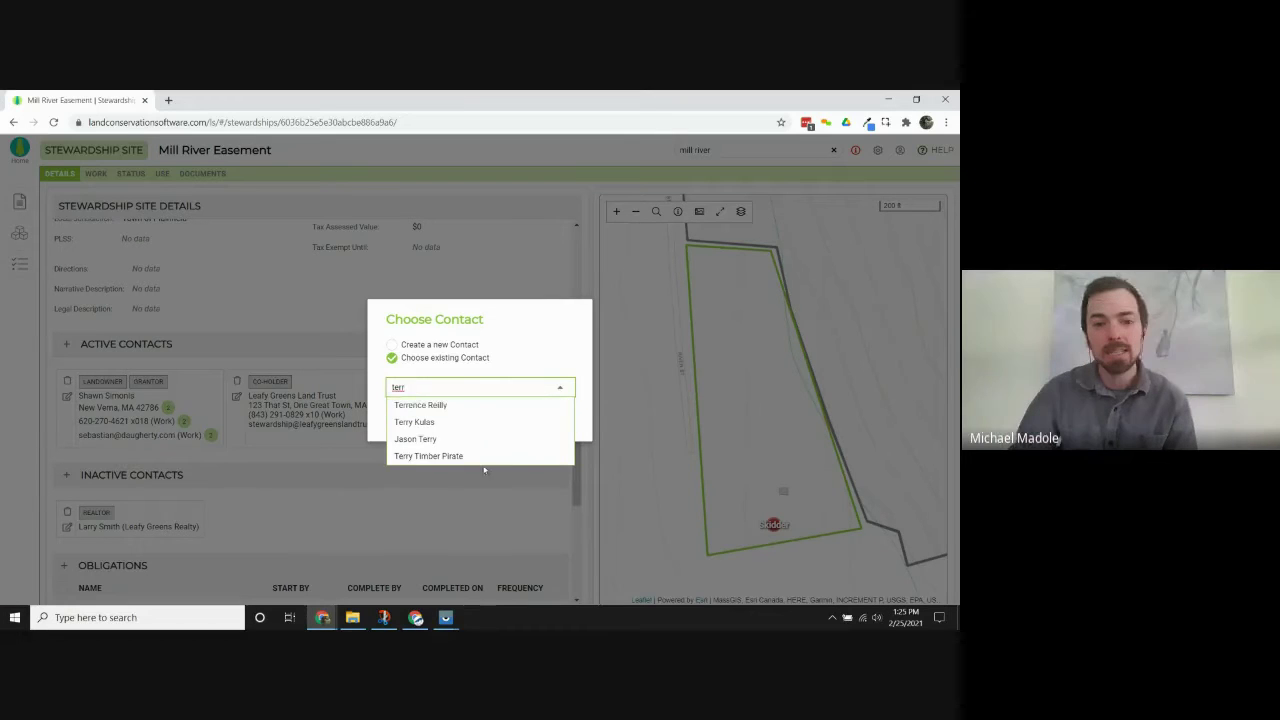
{"action": "left_click", "coordinate": [474, 457]}
{"action": "left_click", "coordinate": [556, 421]}
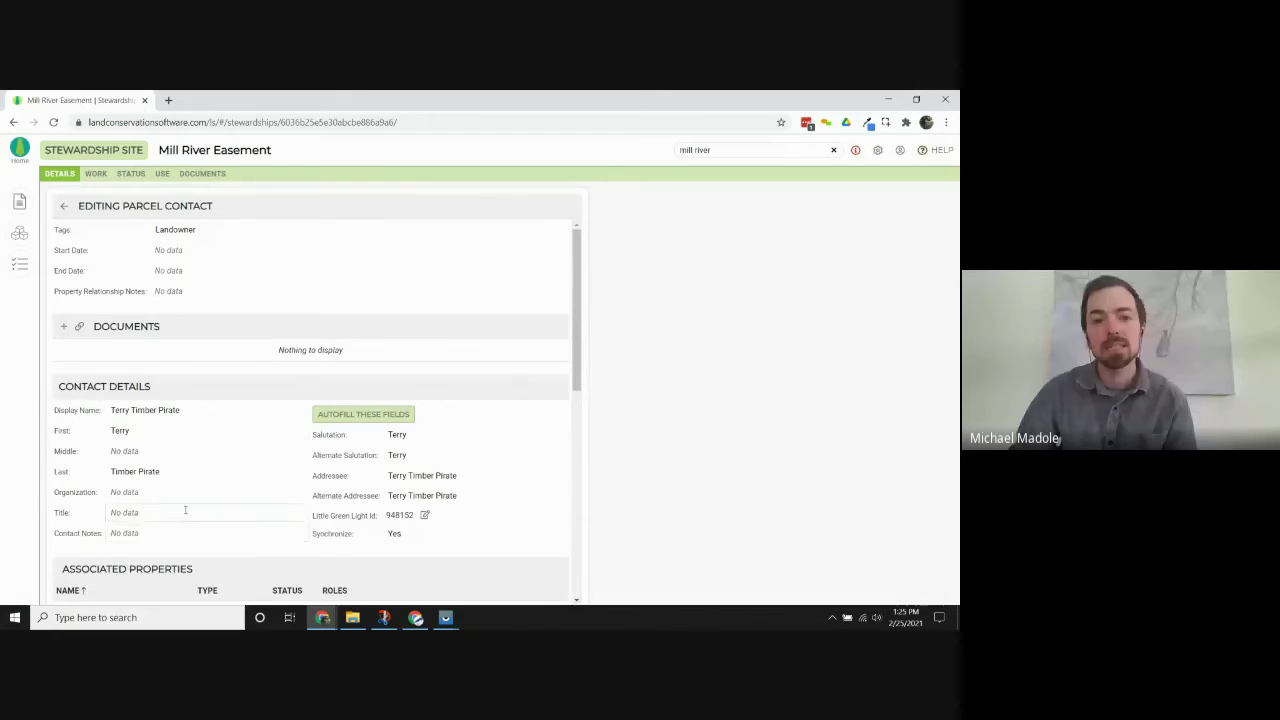
Tag the neighbor contact Neighbor and 3rd Party Encroachment, removing the Landowner tag.
{"action": "scroll", "coordinate": [126, 432], "scroll_direction": "down", "scroll_amount": 2}
{"action": "scroll", "coordinate": [210, 524], "scroll_direction": "down", "scroll_amount": 2}
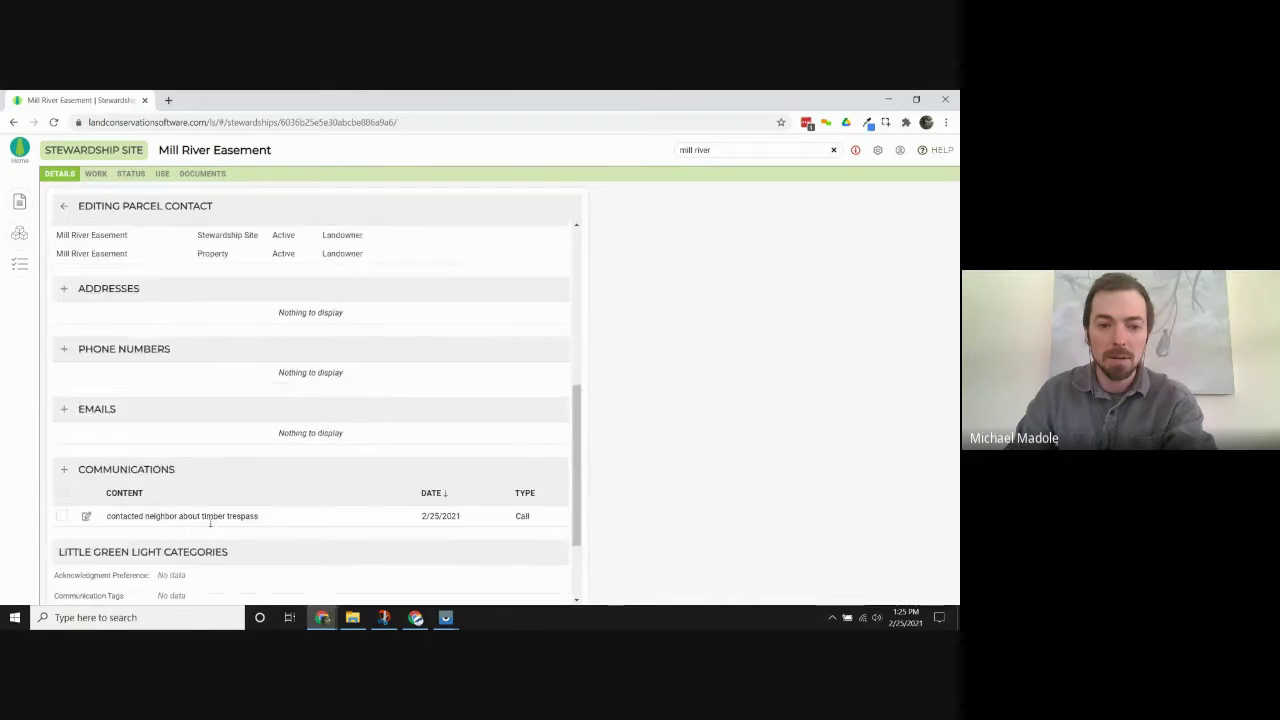
{"action": "scroll", "coordinate": [209, 521], "scroll_direction": "up", "scroll_amount": 4}
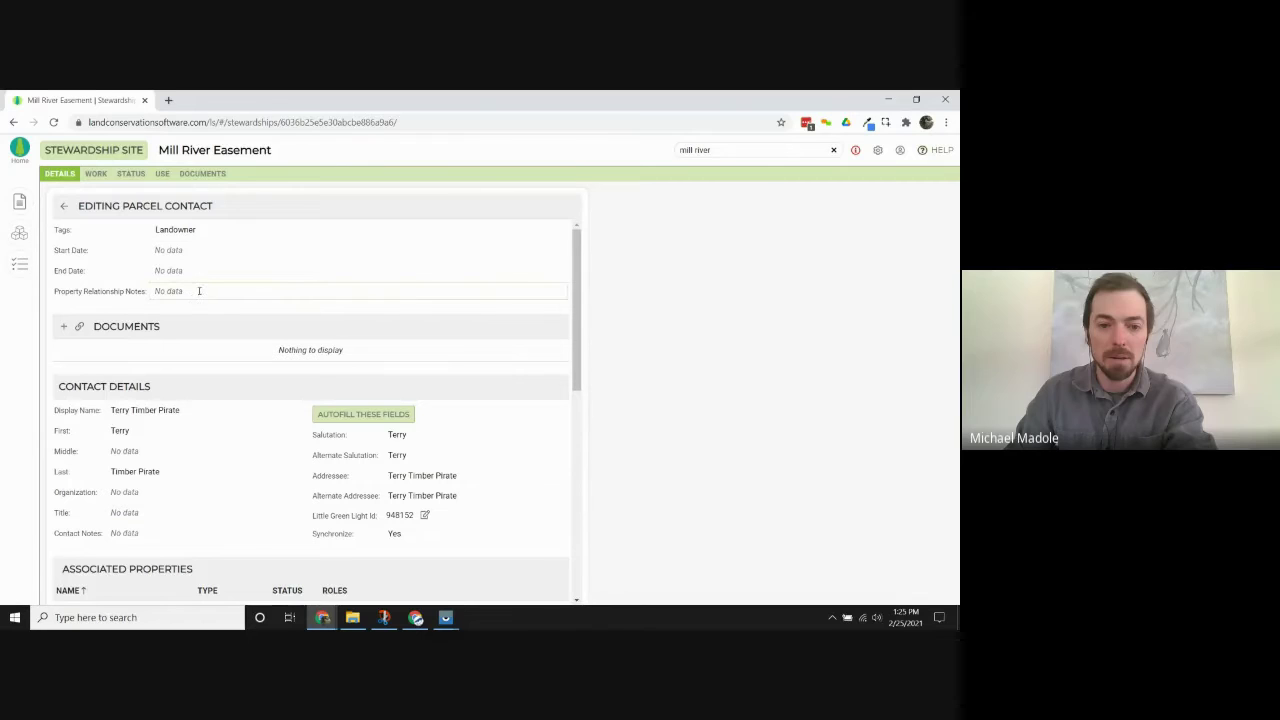
{"action": "left_click", "coordinate": [226, 231]}
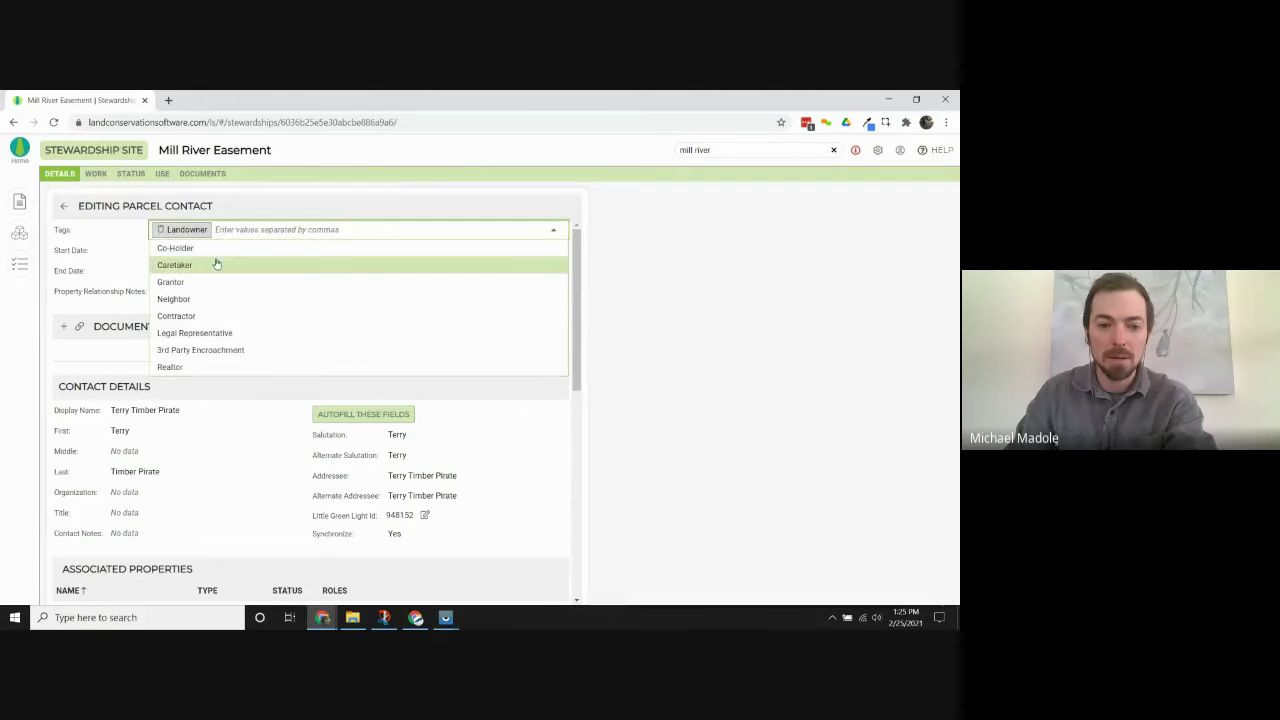
{"action": "left_click", "coordinate": [211, 303]}
{"action": "left_click", "coordinate": [213, 238]}
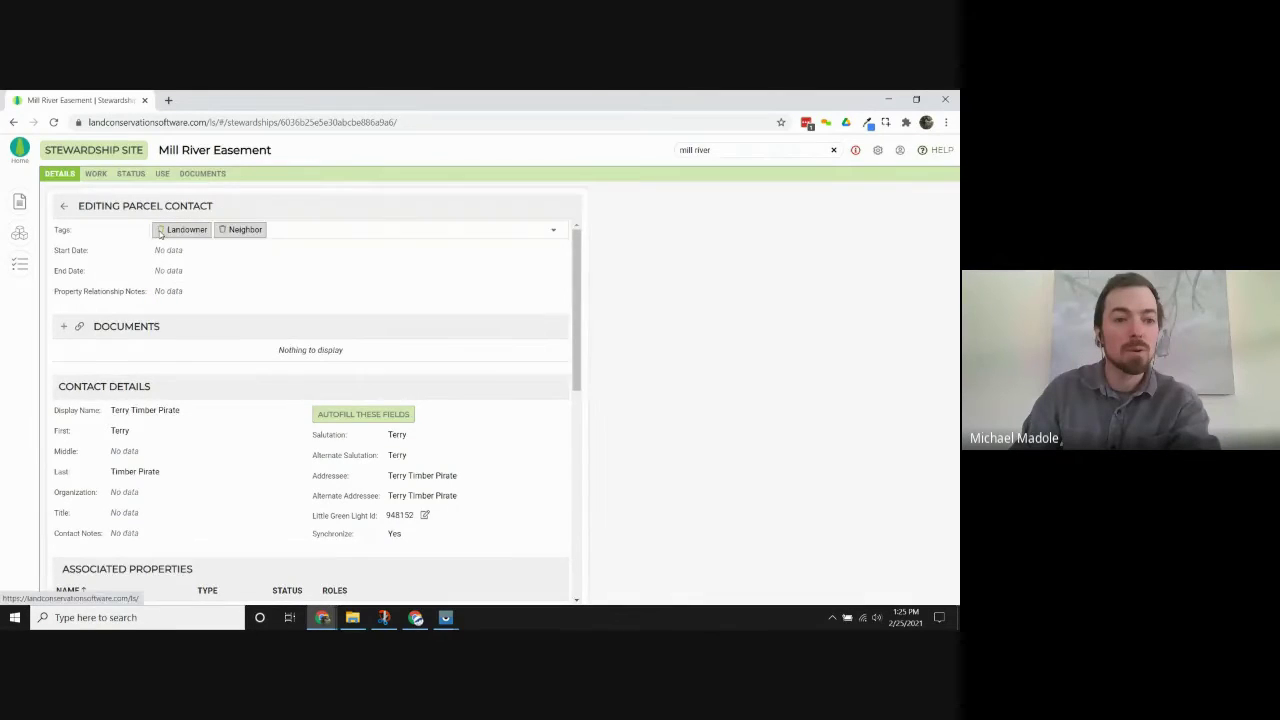
{"action": "left_click", "coordinate": [162, 237]}
{"action": "left_click", "coordinate": [525, 401]}
{"action": "left_click", "coordinate": [243, 231]}
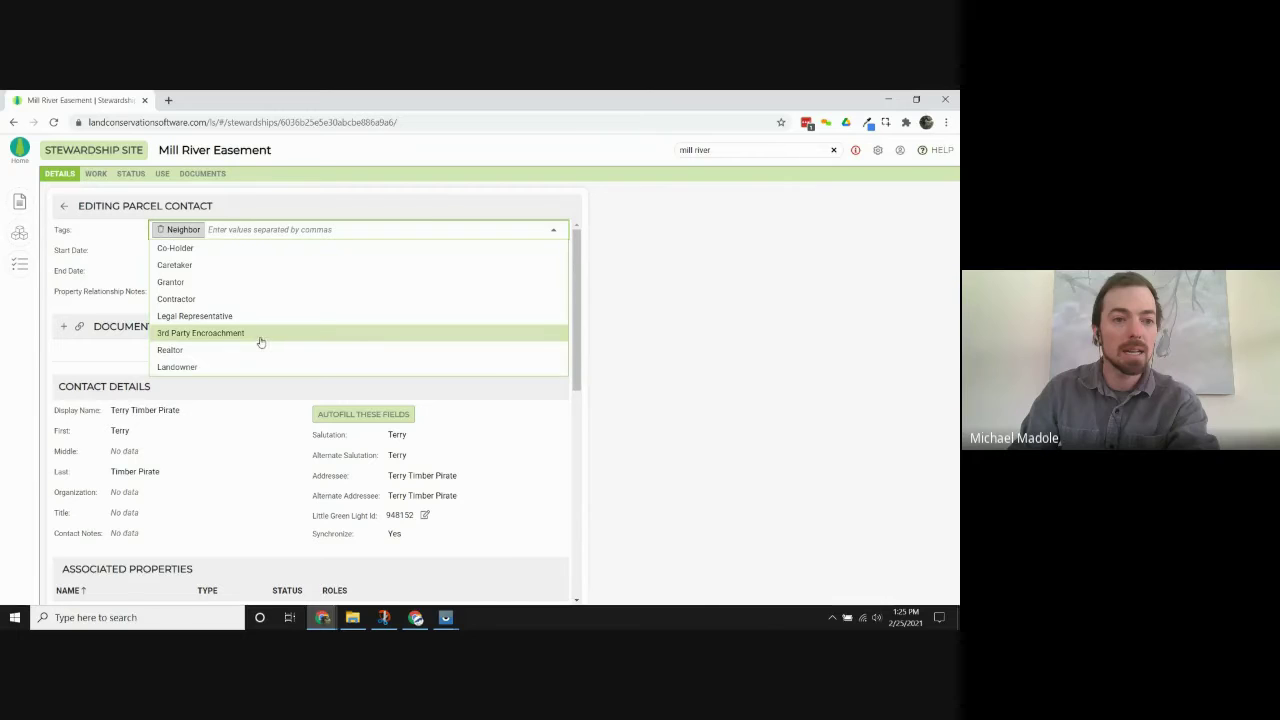
{"action": "left_click", "coordinate": [260, 336]}
{"action": "left_click", "coordinate": [52, 255]}
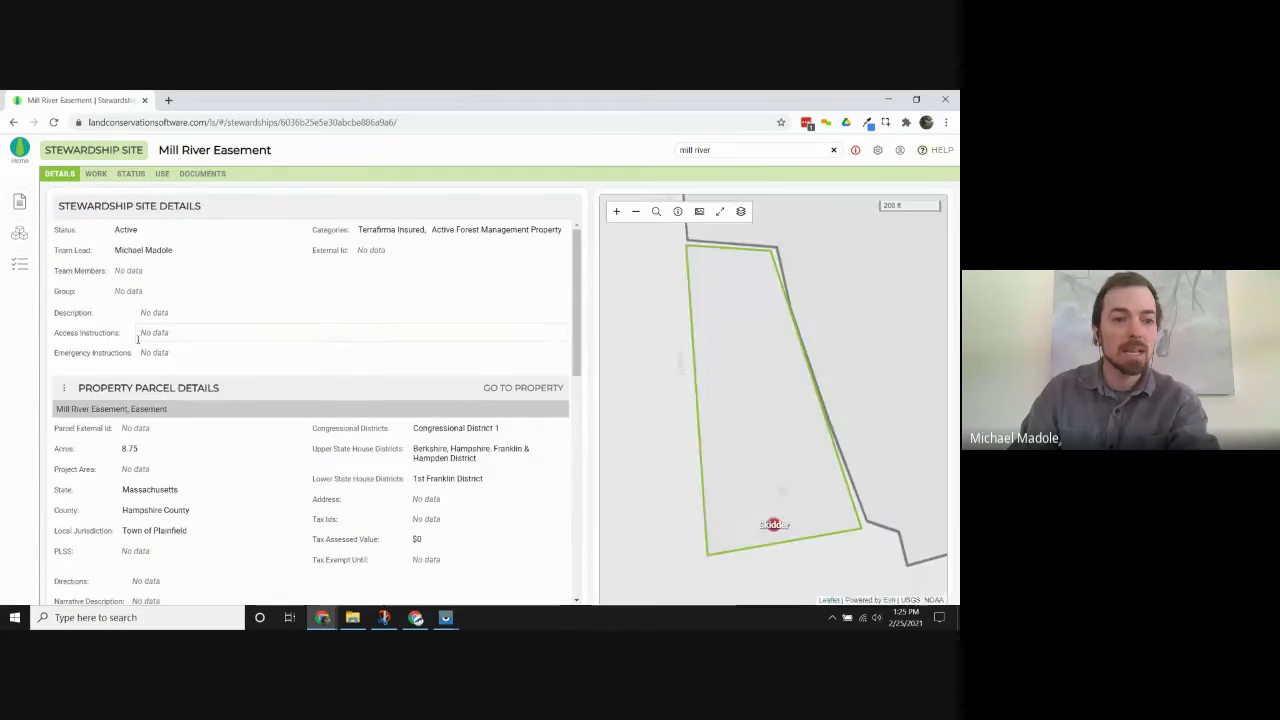
Check the new entry under Active Contacts, then return to the site's issues list.
{"action": "scroll", "coordinate": [229, 450], "scroll_direction": "down", "scroll_amount": 5}
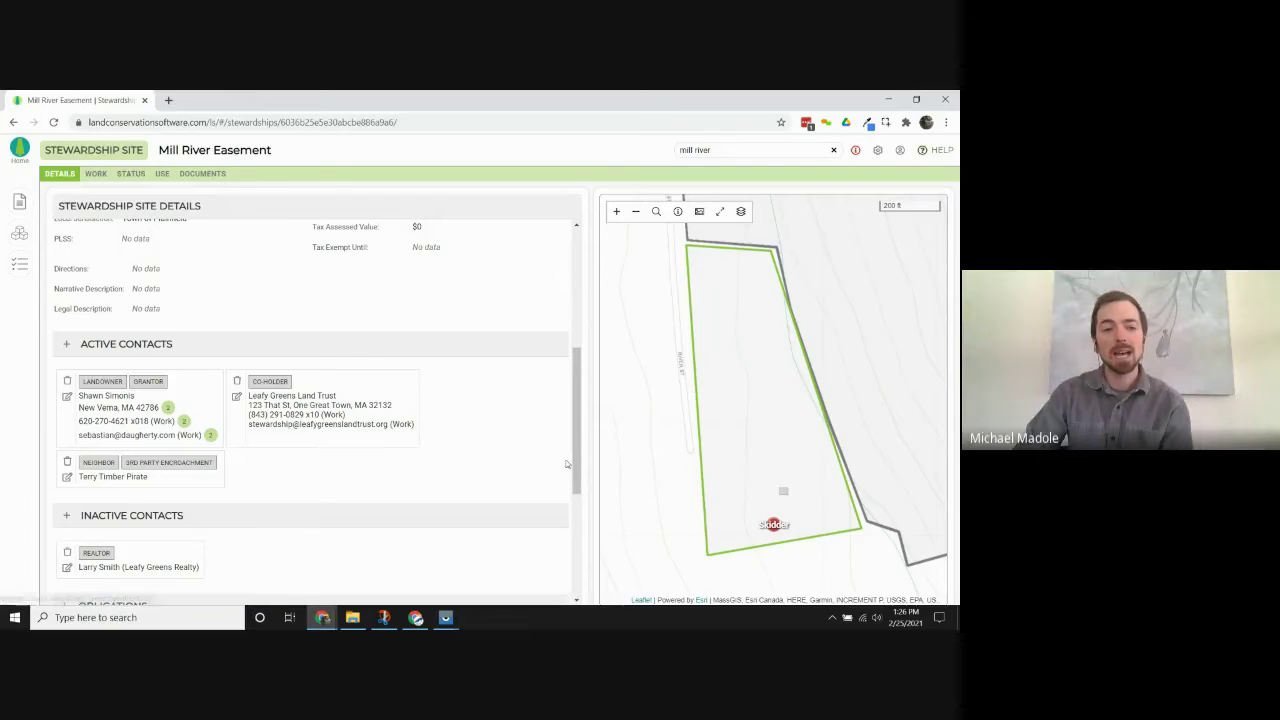
{"action": "left_click_drag", "start_coordinate": [764, 528], "coordinate": [758, 370]}
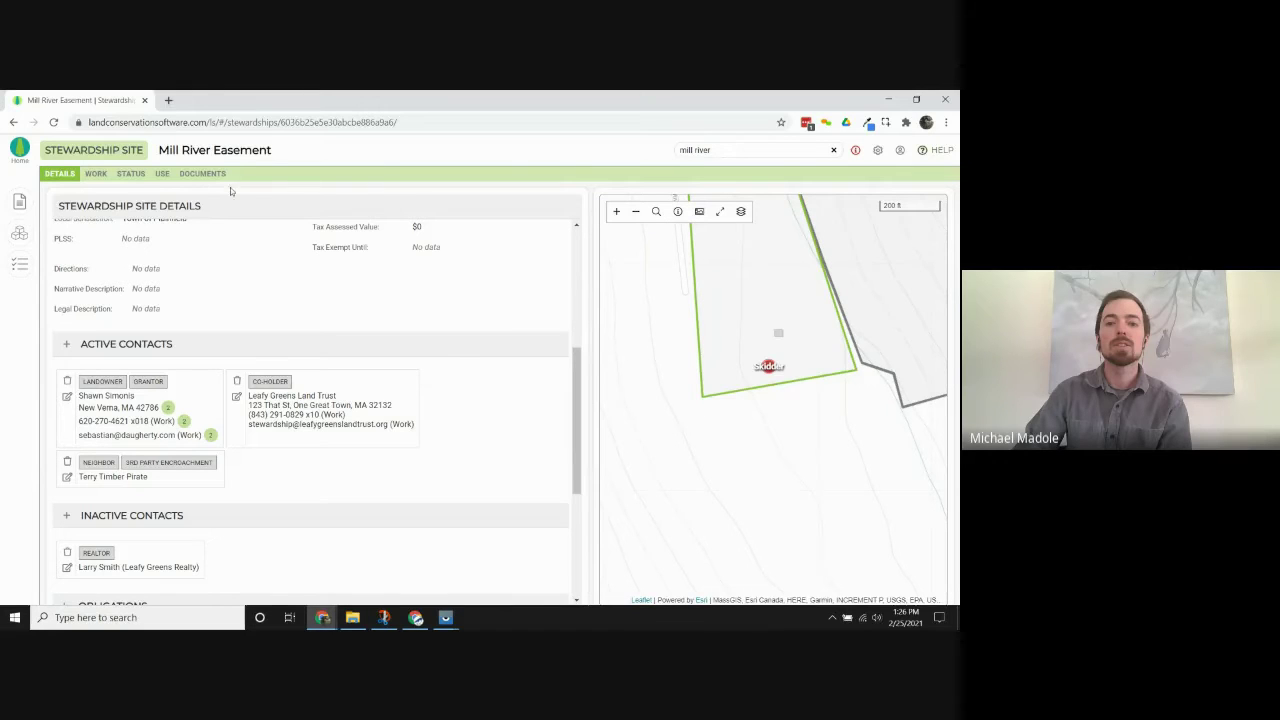
{"action": "left_click", "coordinate": [130, 174]}
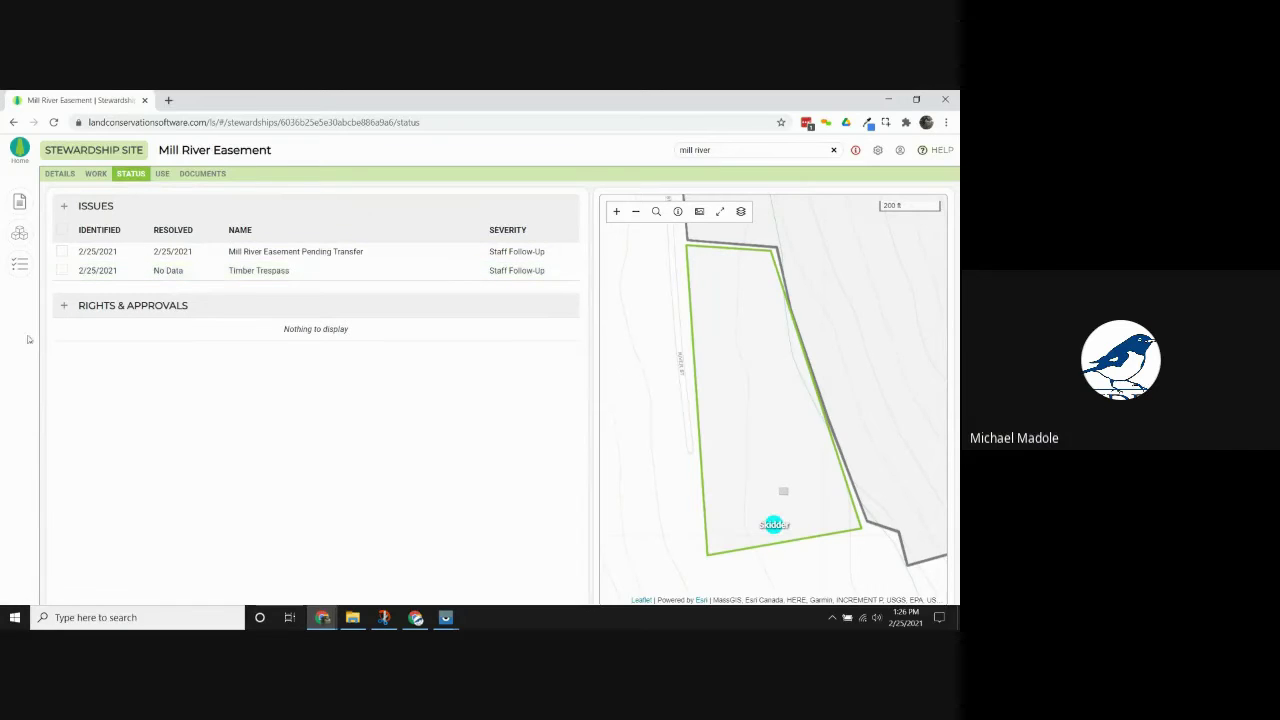
Open the Timber Trespass issue for editing and display its map layers list.
{"action": "left_click", "coordinate": [741, 212]}
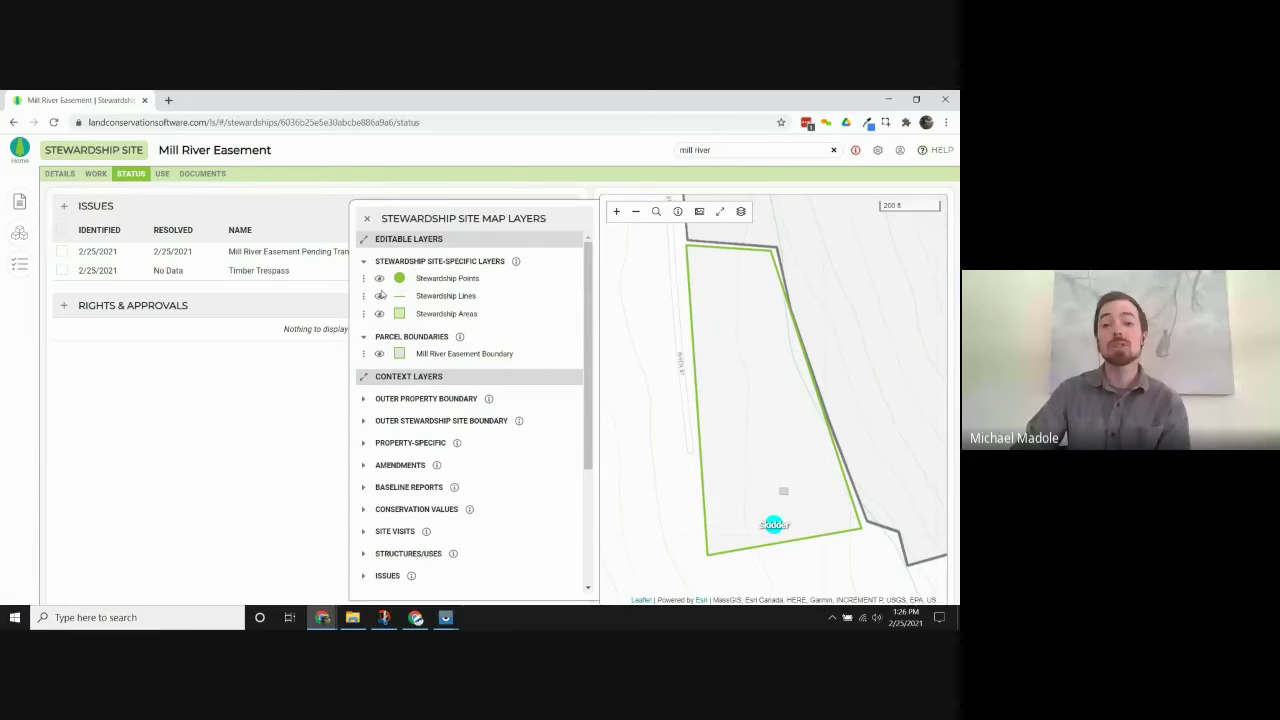
{"action": "left_click", "coordinate": [366, 218]}
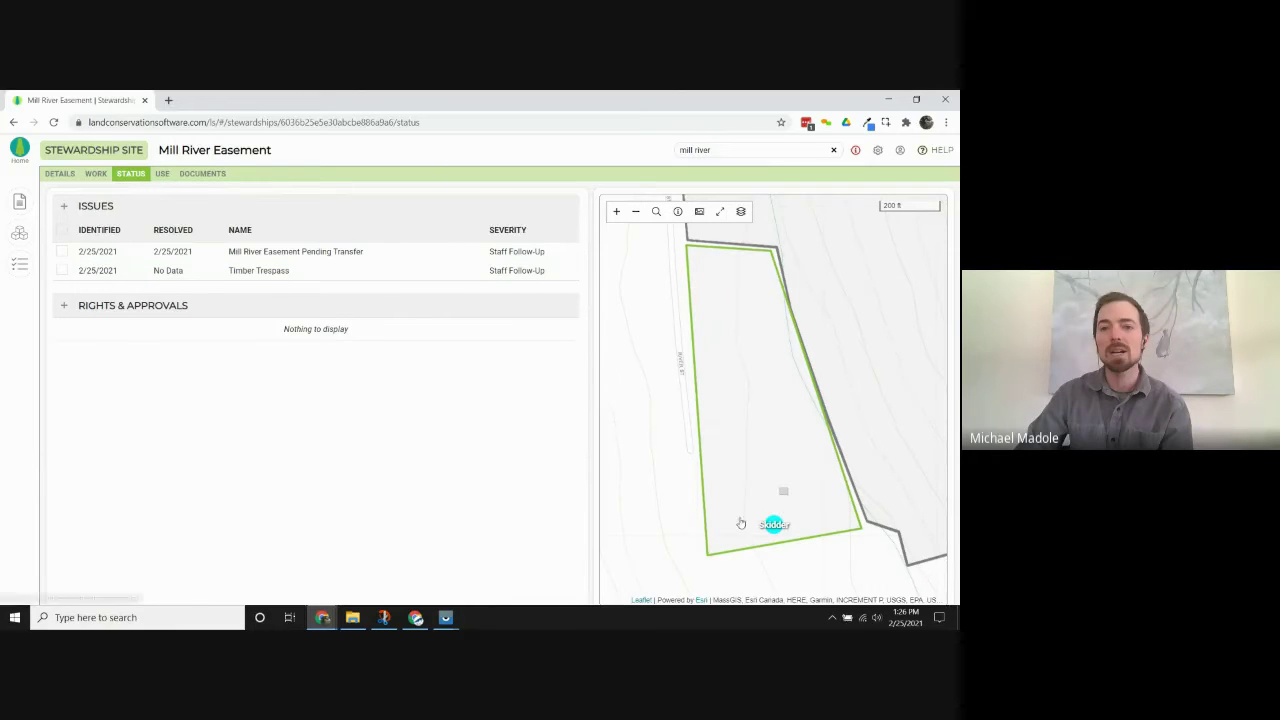
{"action": "left_click", "coordinate": [198, 271]}
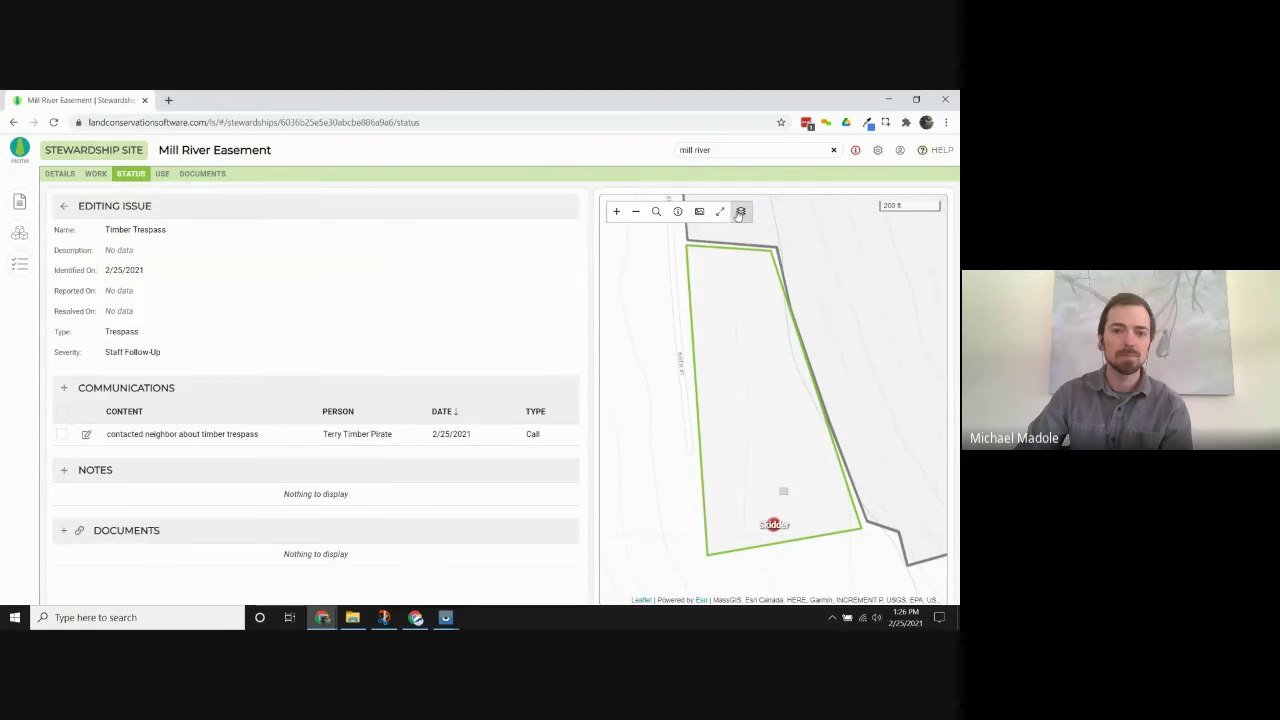
{"action": "left_click", "coordinate": [740, 212]}
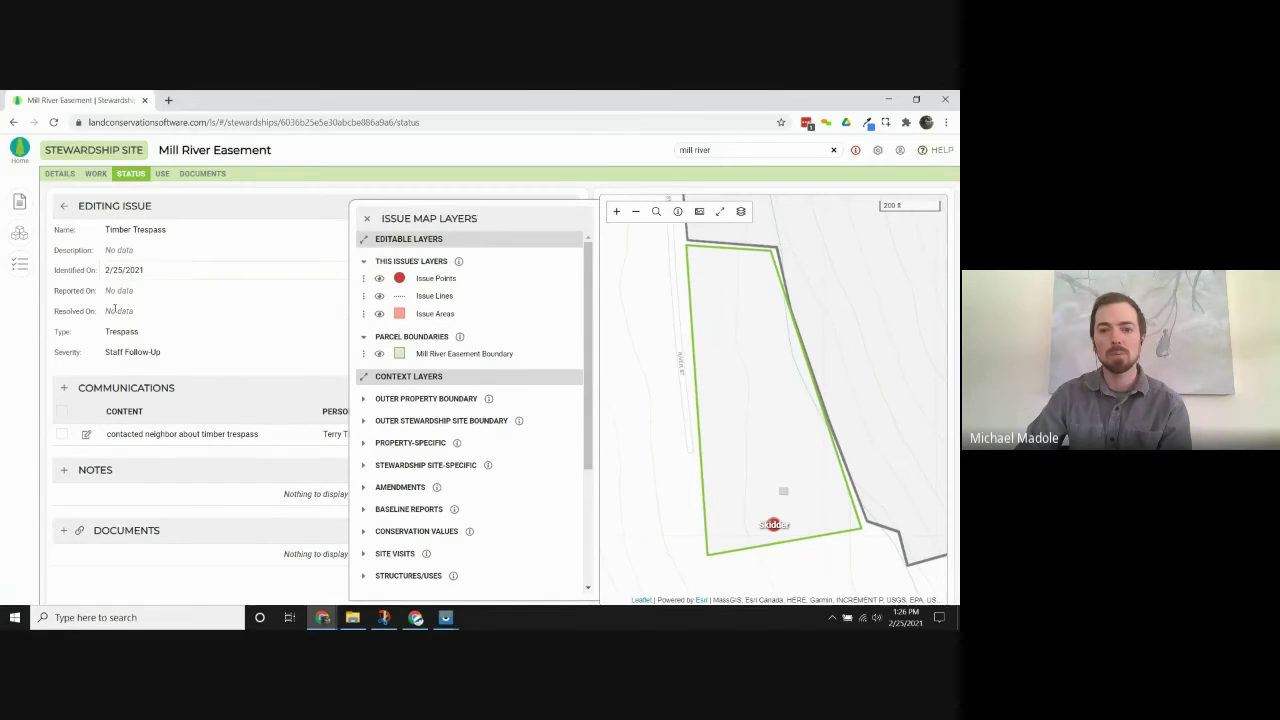
Draw a four-corner trespass area south of the parcel on the Issue Areas layer.
{"action": "left_click", "coordinate": [363, 315]}
{"action": "left_click", "coordinate": [385, 331]}
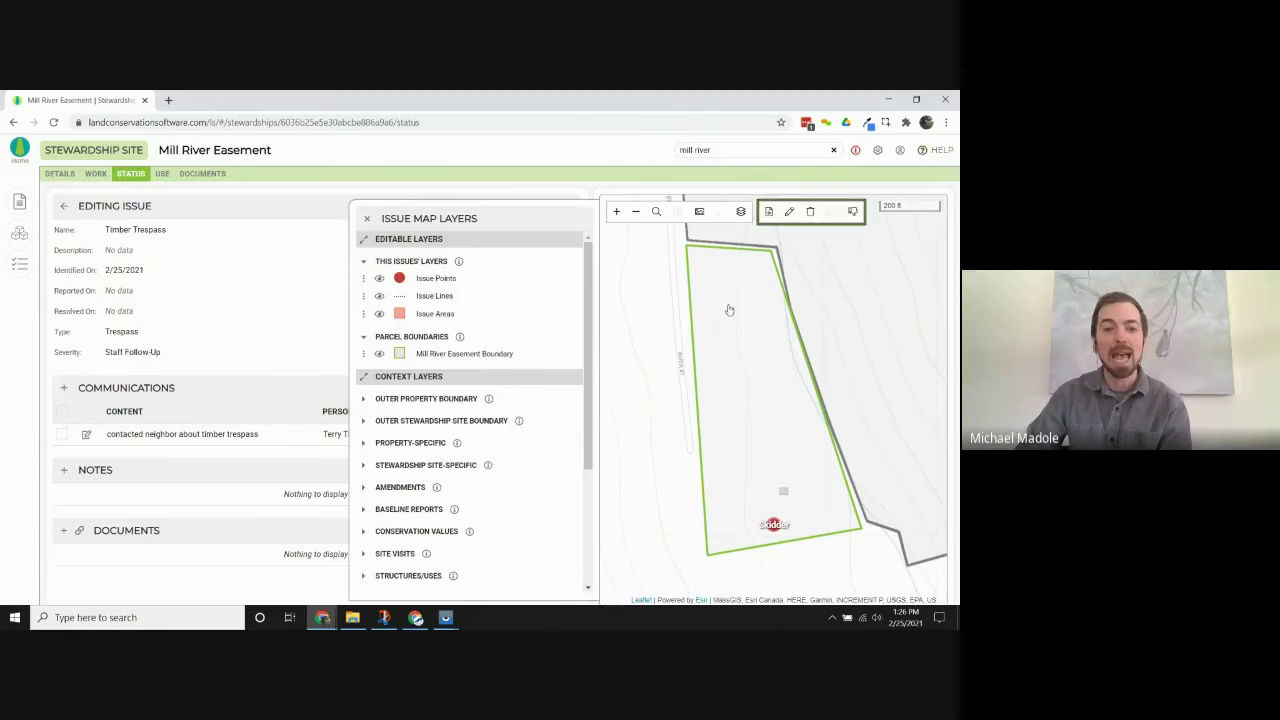
{"action": "left_click", "coordinate": [790, 213]}
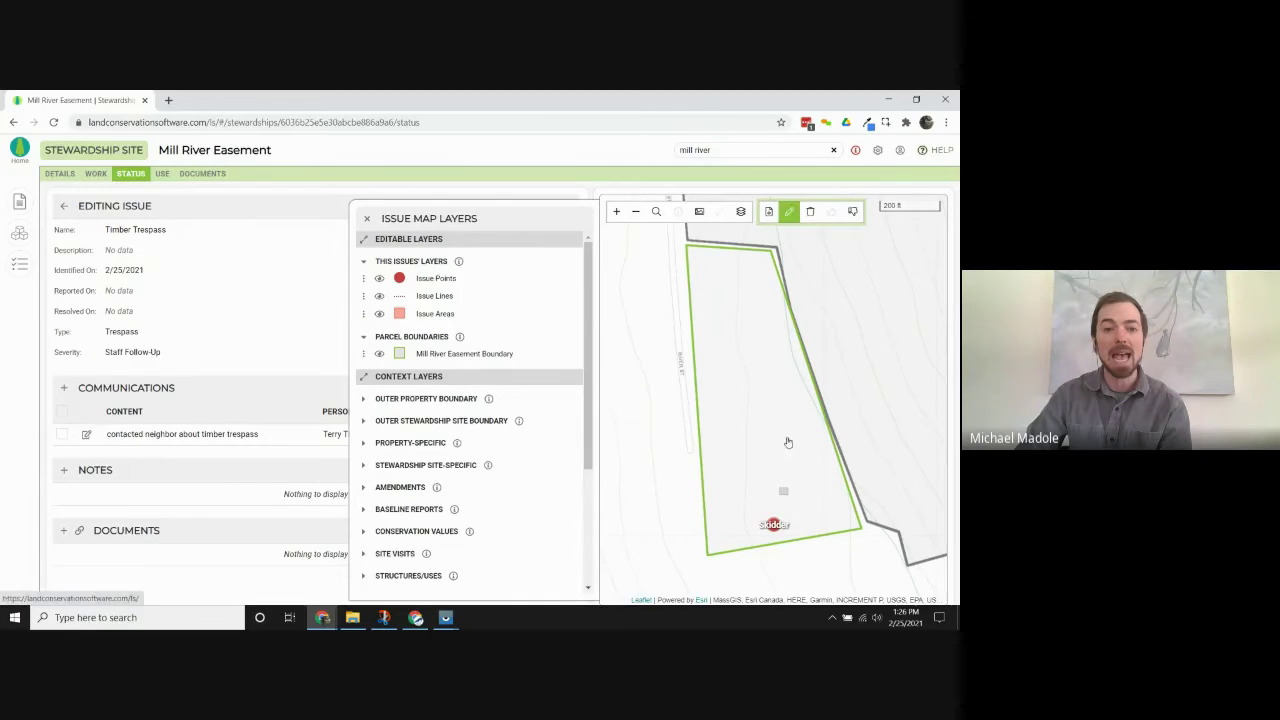
{"action": "left_click_drag", "start_coordinate": [737, 556], "coordinate": [728, 416]}
{"action": "left_click", "coordinate": [718, 413]}
{"action": "left_click", "coordinate": [723, 545]}
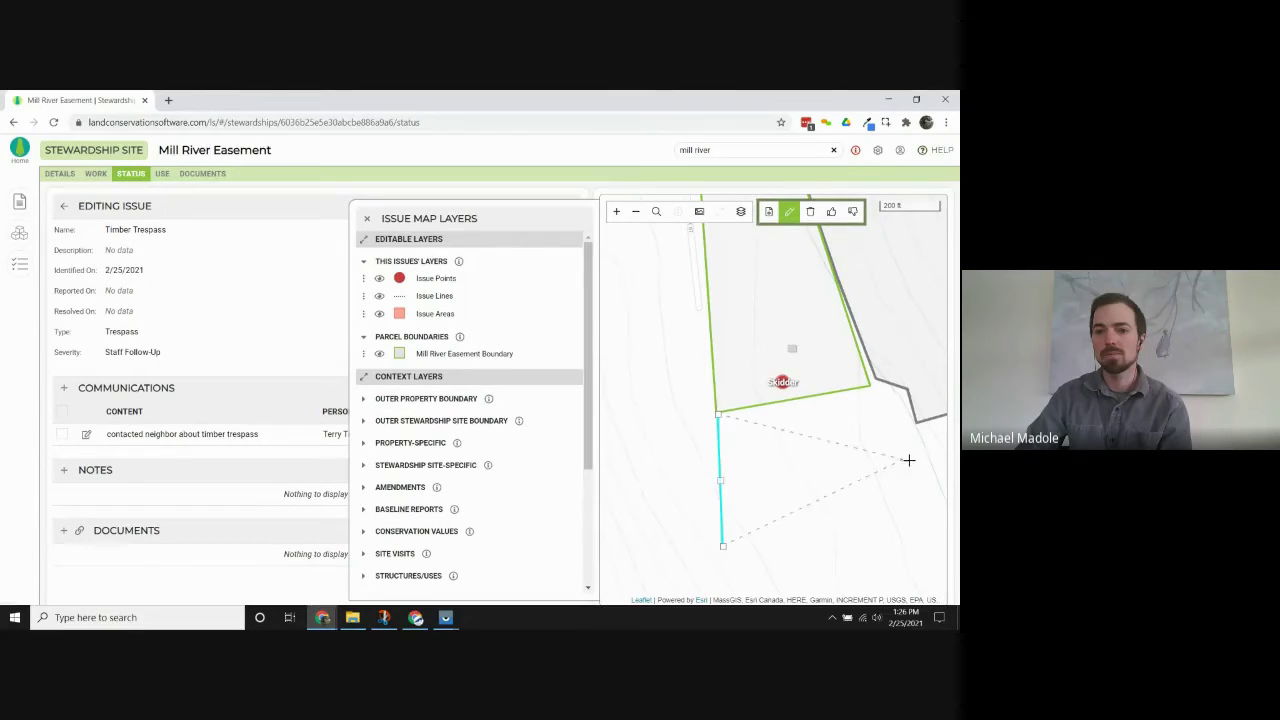
{"action": "left_click", "coordinate": [918, 511]}
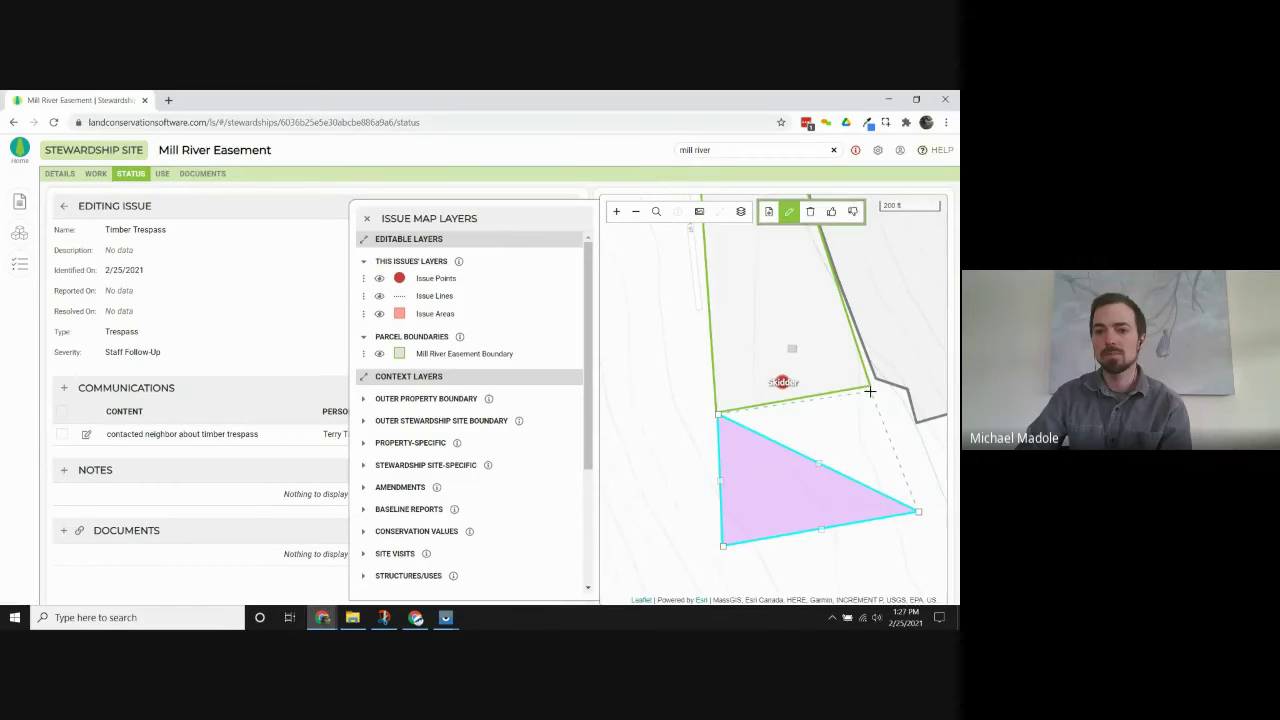
{"action": "left_click", "coordinate": [870, 392]}
{"action": "left_click", "coordinate": [831, 213]}
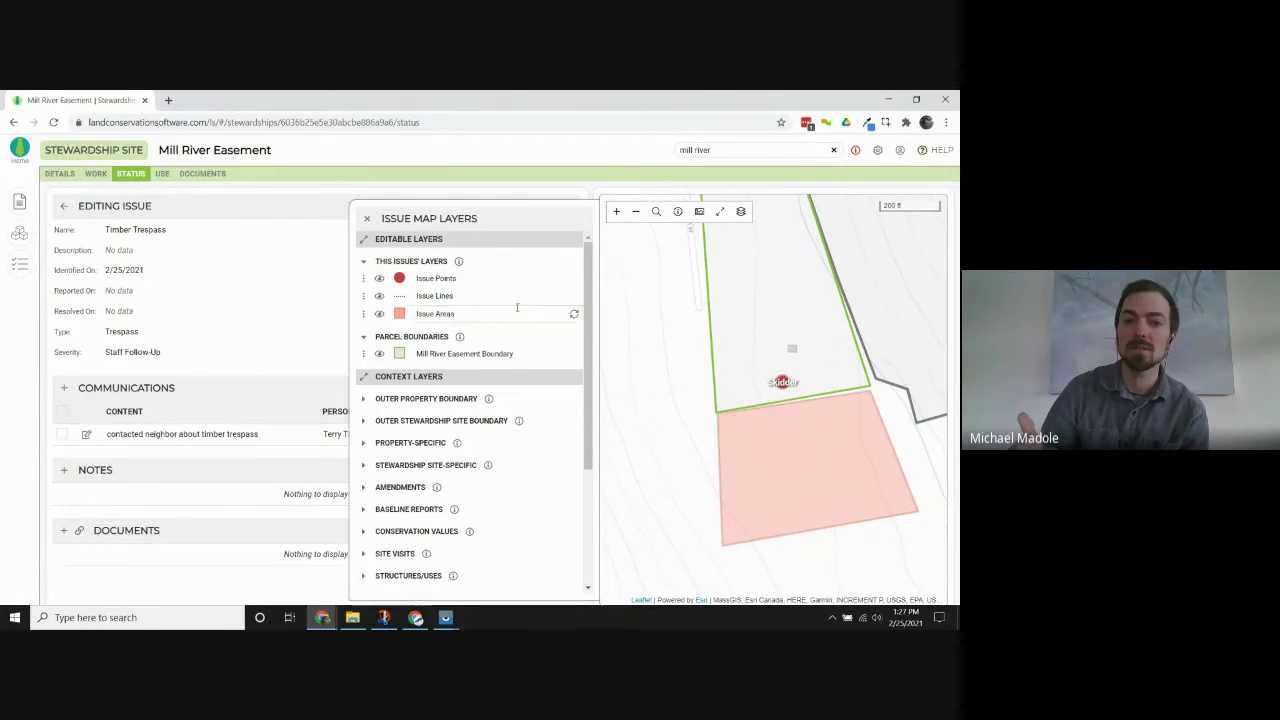
Stop editing Issue Areas and open the drawn area's map item details.
{"action": "left_click", "coordinate": [364, 313]}
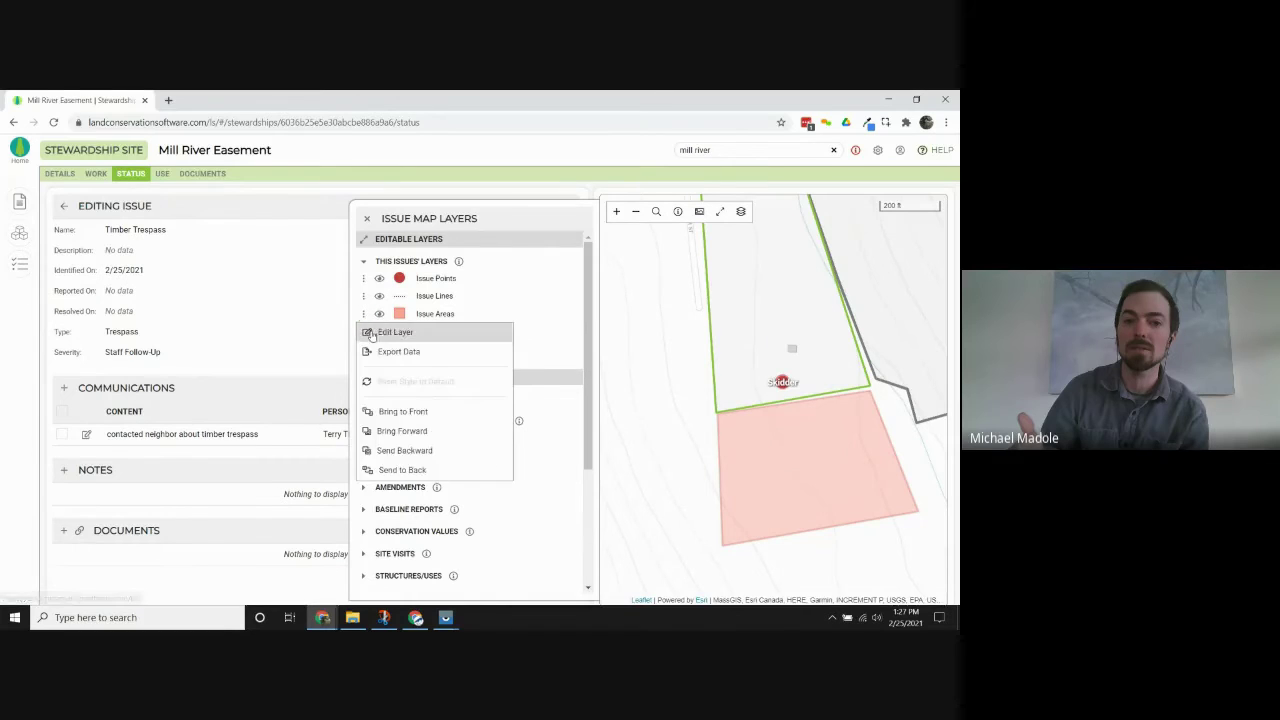
{"action": "left_click", "coordinate": [395, 332]}
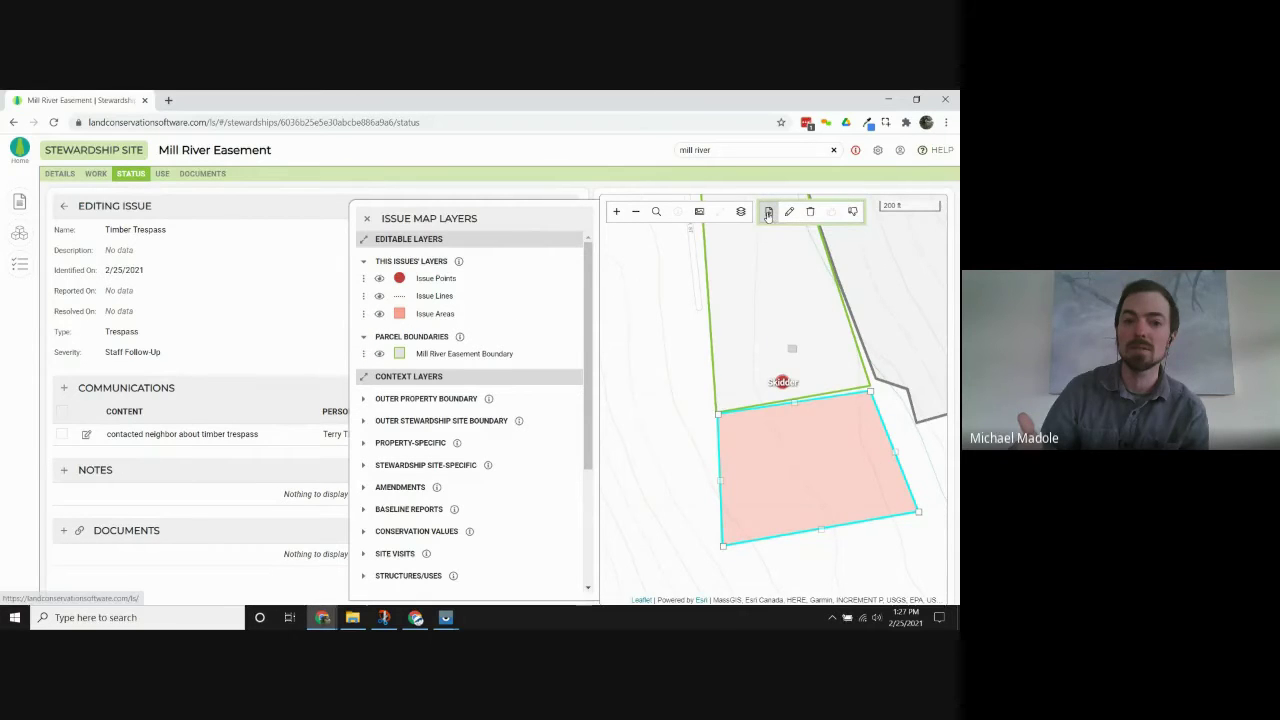
{"action": "left_click", "coordinate": [852, 208]}
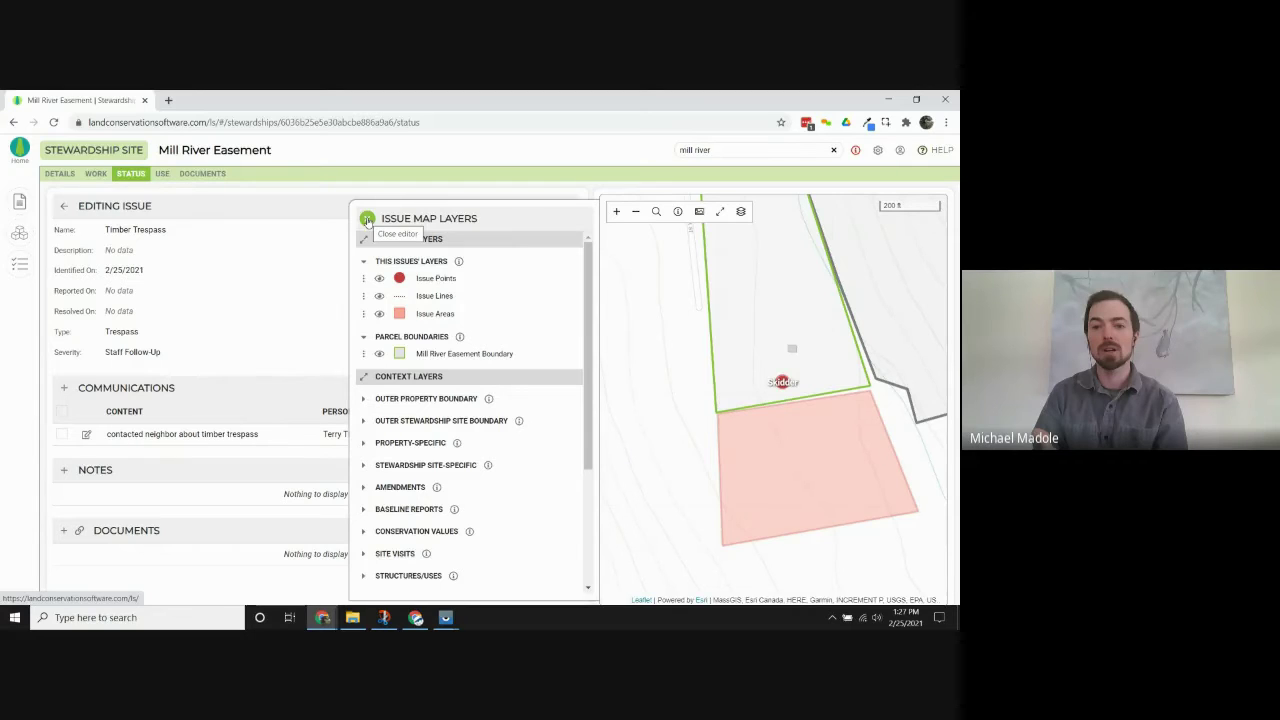
{"action": "left_click", "coordinate": [368, 220]}
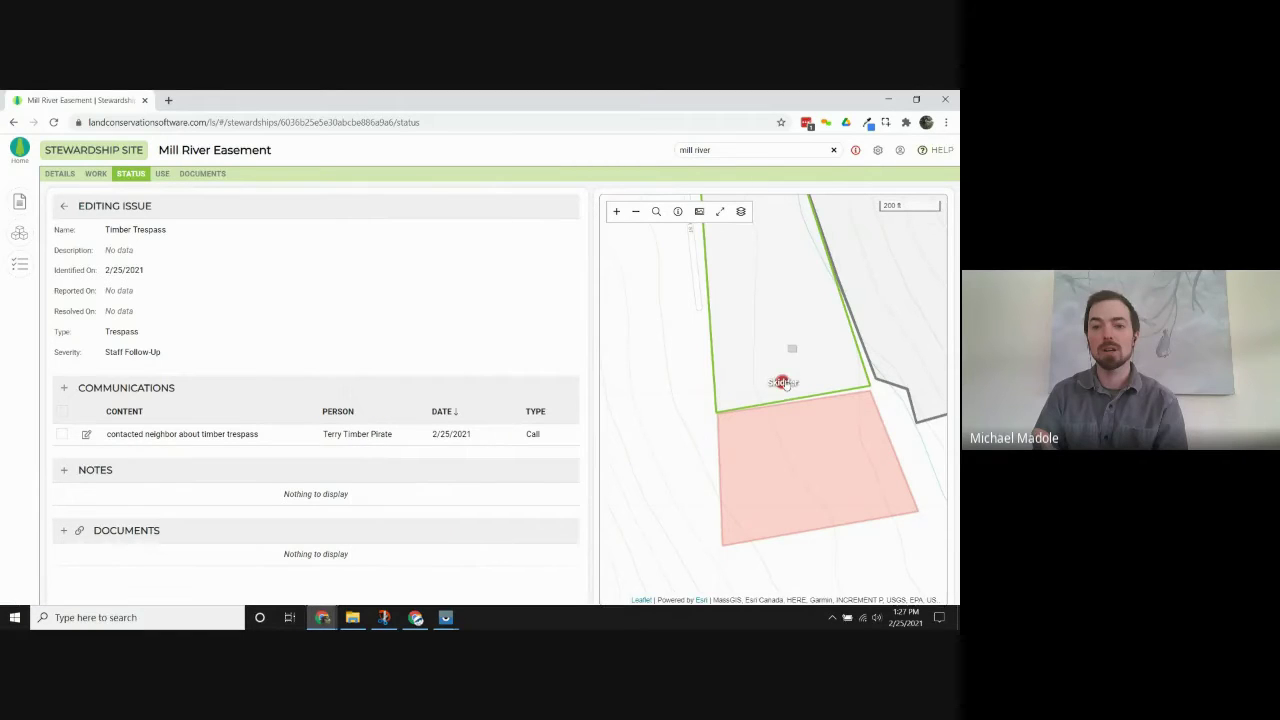
{"action": "left_click", "coordinate": [806, 493]}
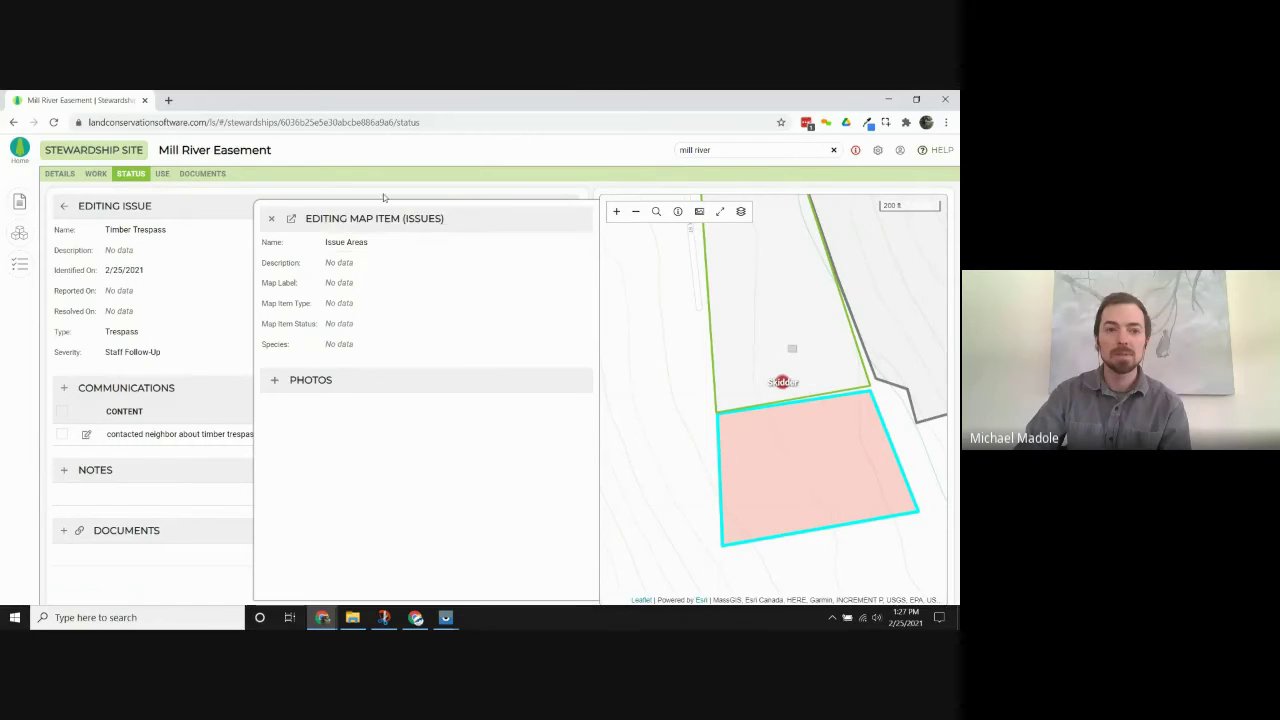
Rename the trespass area map item after the neighbor's parcel and close its details.
{"action": "left_click", "coordinate": [398, 241]}
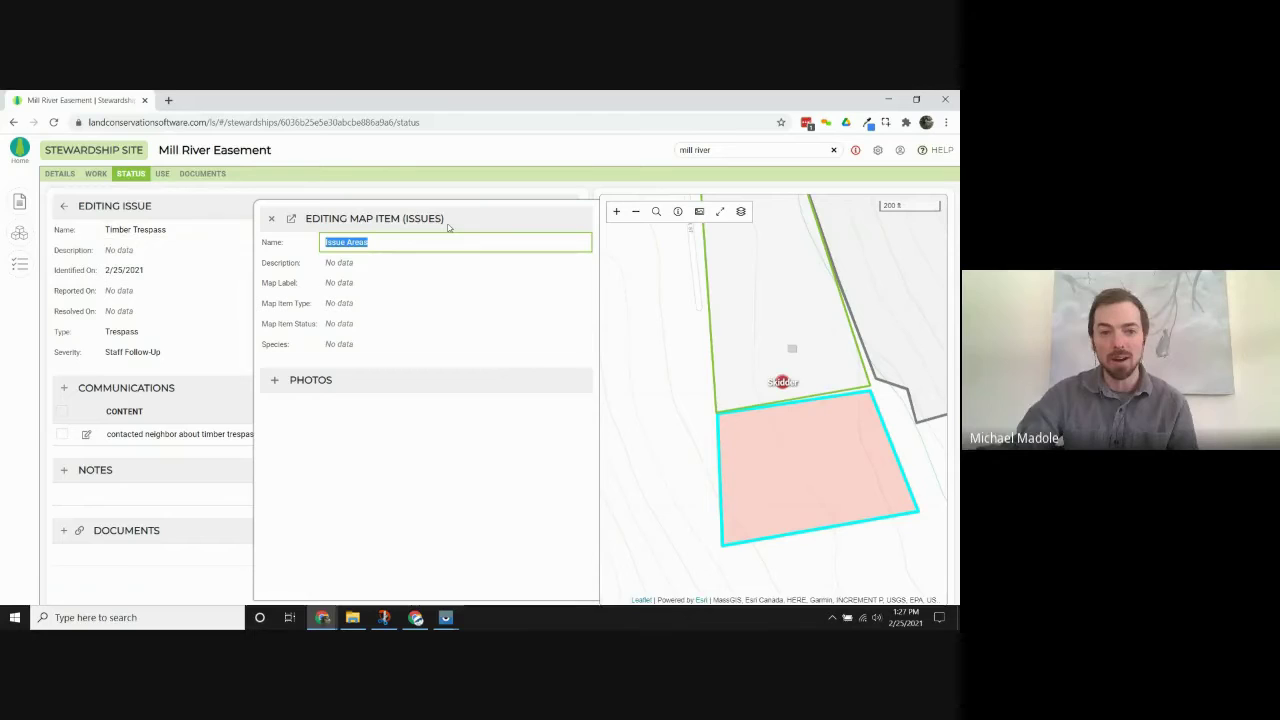
{"action": "type", "text": "Terry's Parcel"}
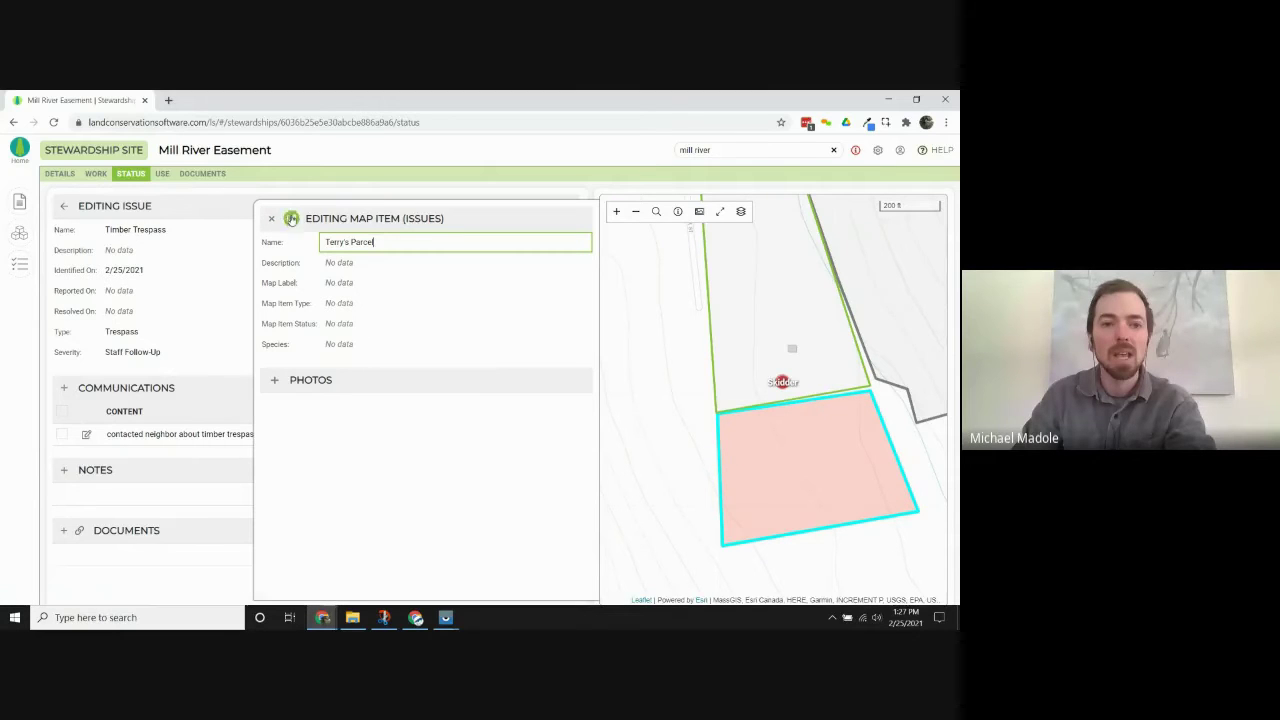
{"action": "left_click", "coordinate": [270, 218]}
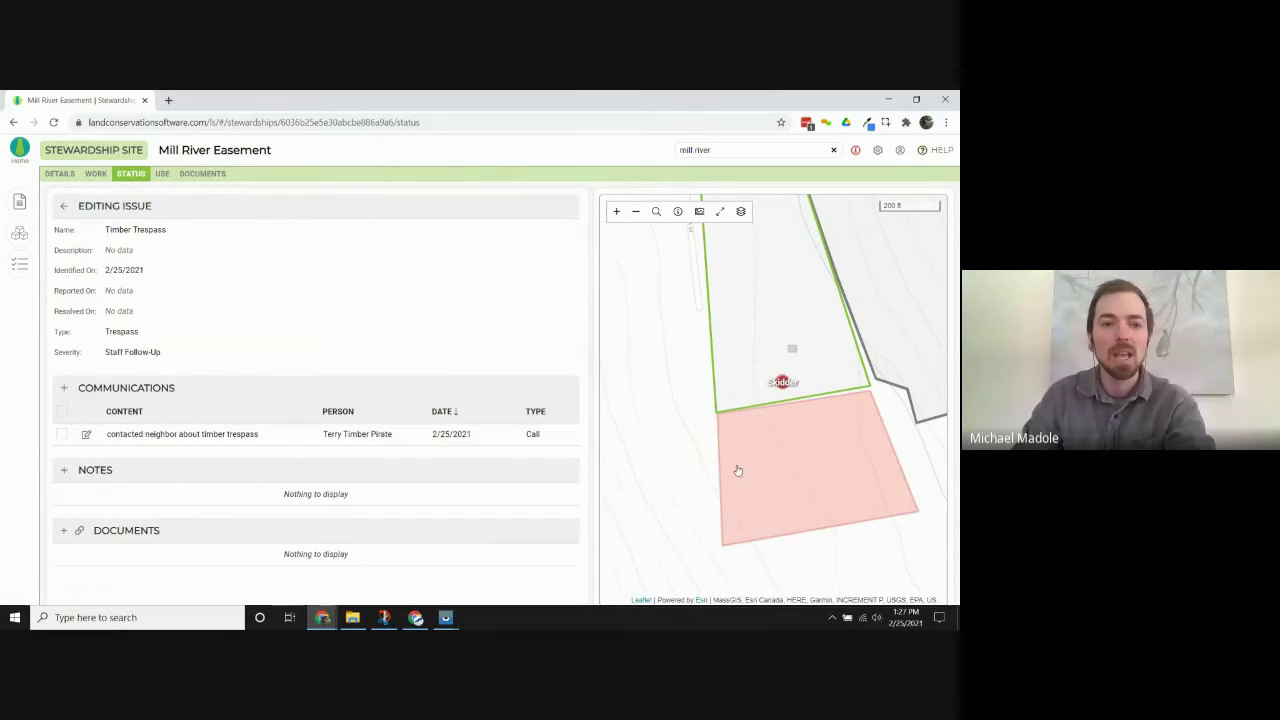
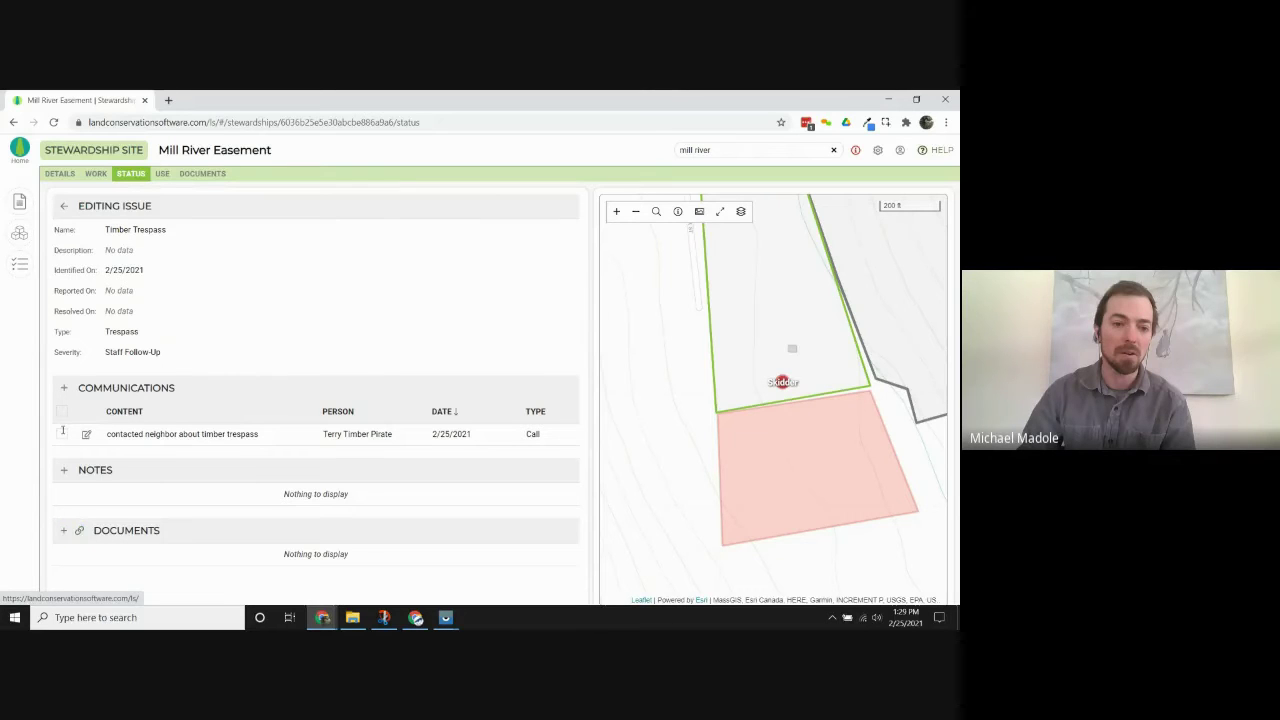
Leave the Timber Trespass issue and go back to the Mill River Easement issues list.
{"action": "left_click", "coordinate": [63, 205]}
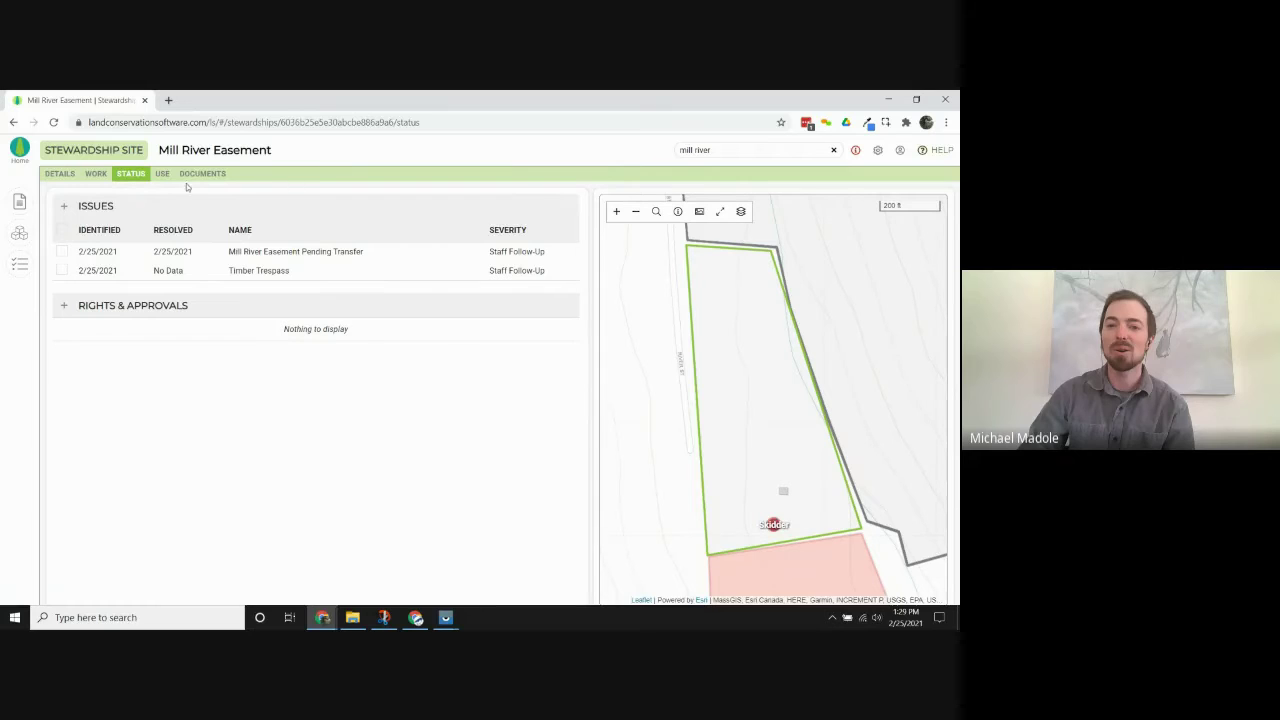
Copy the Annual Monitoring Visit's Photopoint 03 map item into a new issue, then view the Status issues.
{"action": "left_click", "coordinate": [96, 174]}
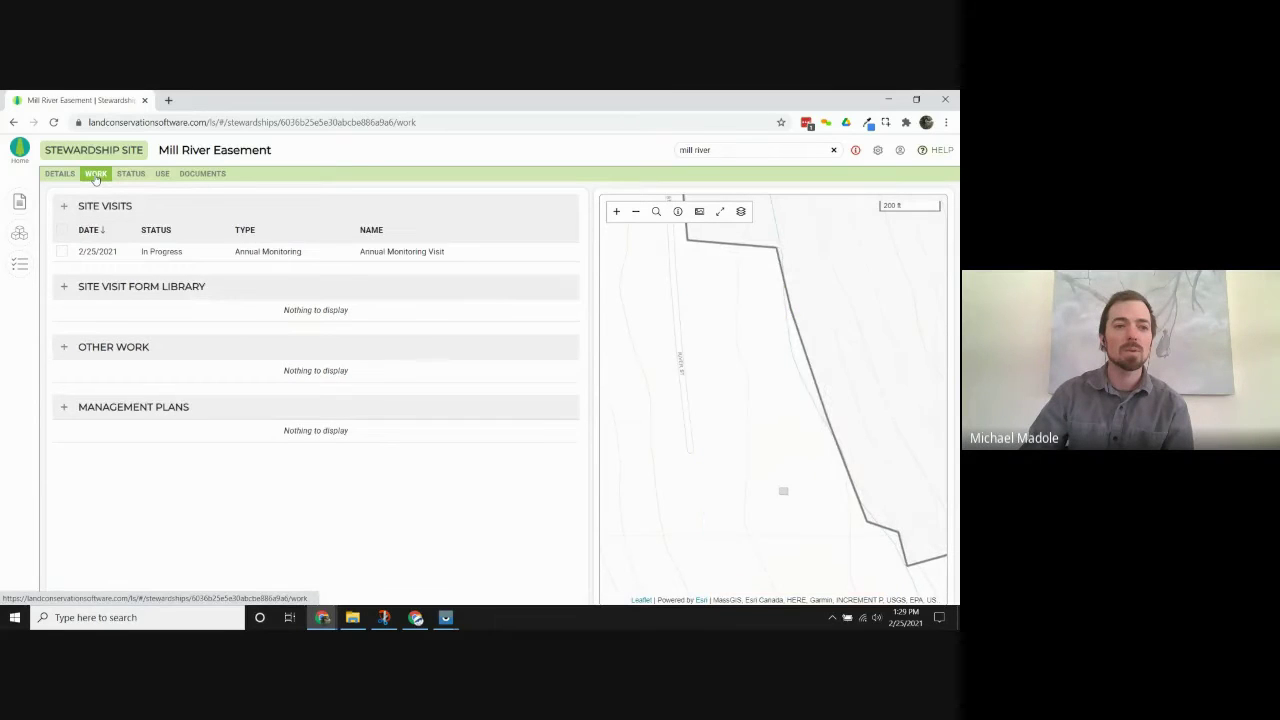
{"action": "left_click", "coordinate": [160, 255]}
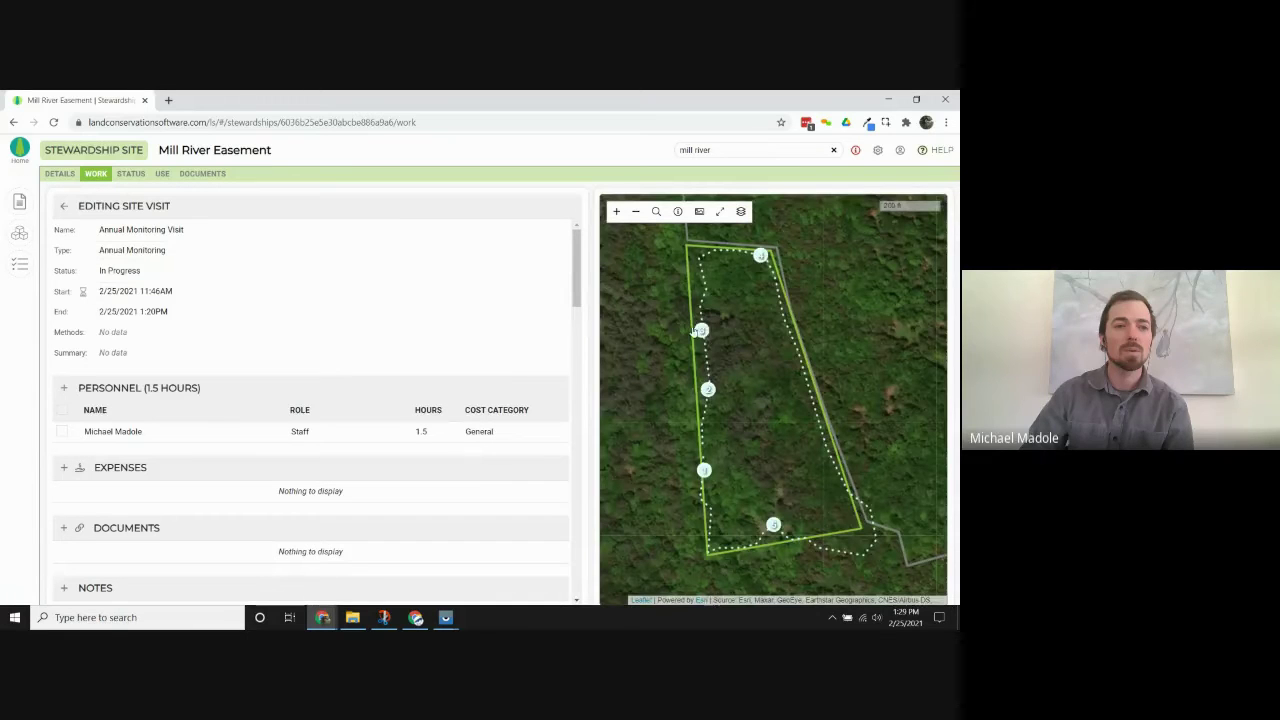
{"action": "left_click", "coordinate": [703, 332]}
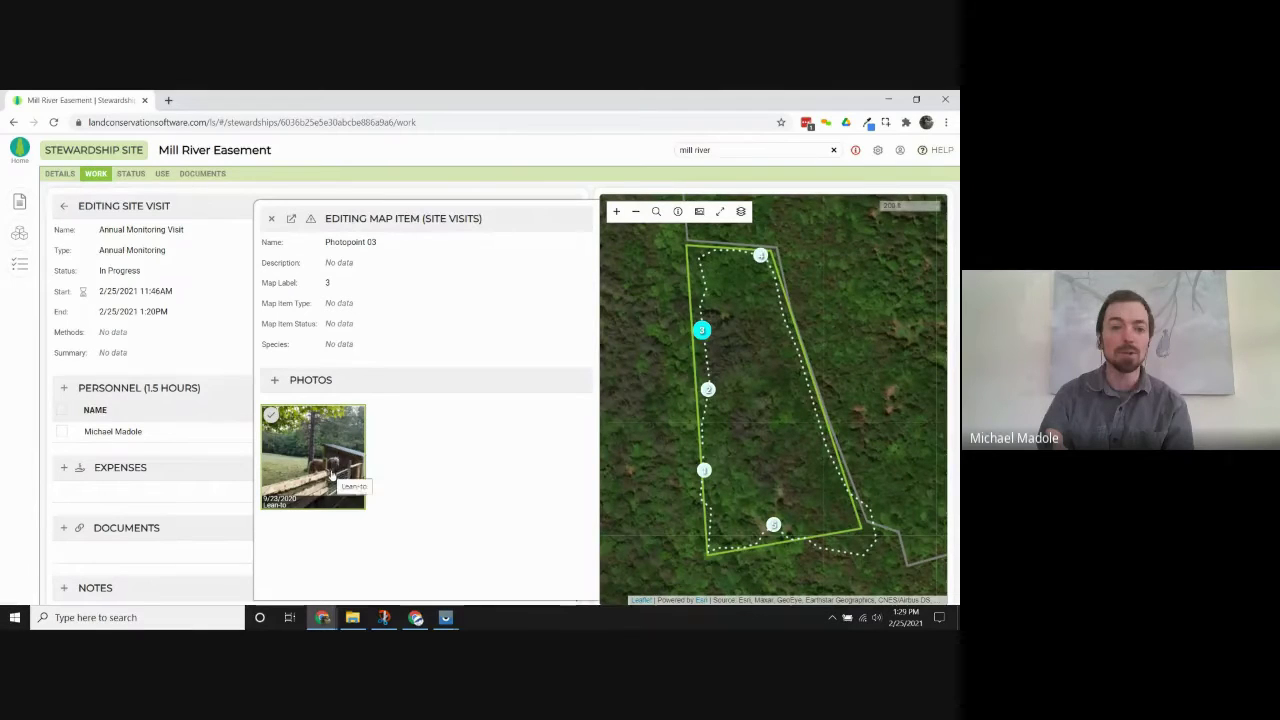
{"action": "left_click", "coordinate": [310, 219]}
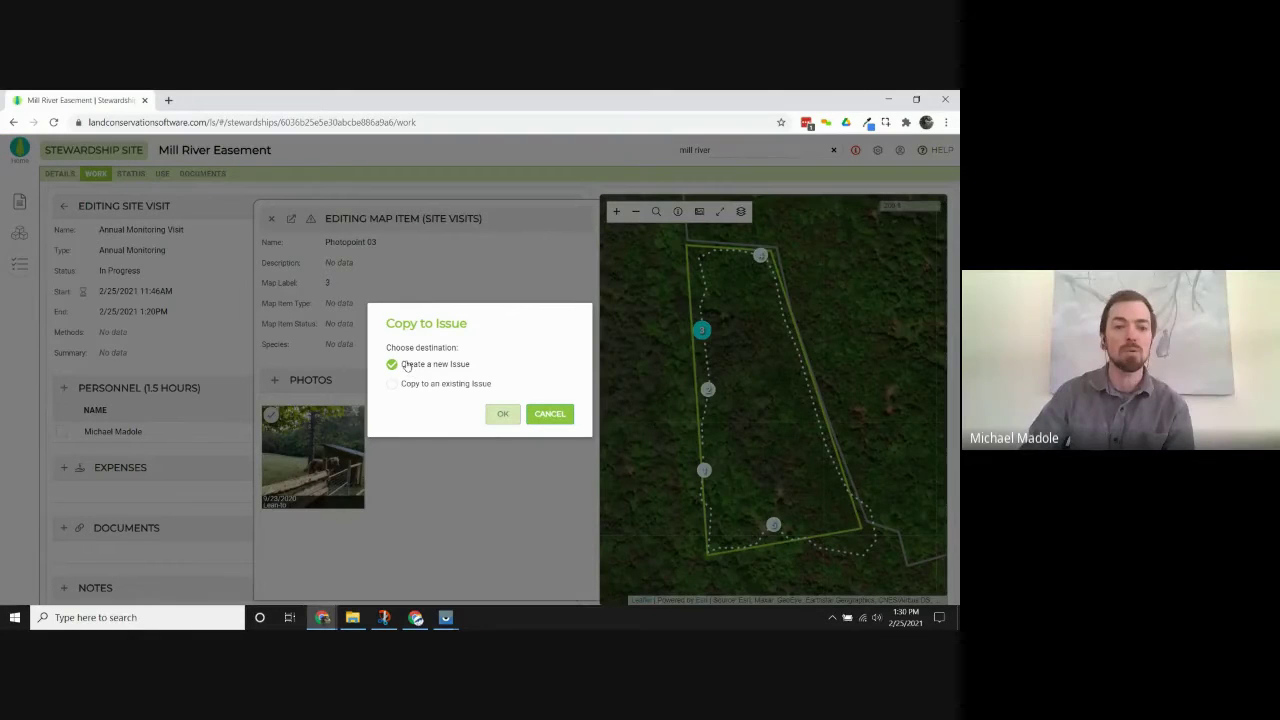
{"action": "left_click", "coordinate": [502, 413]}
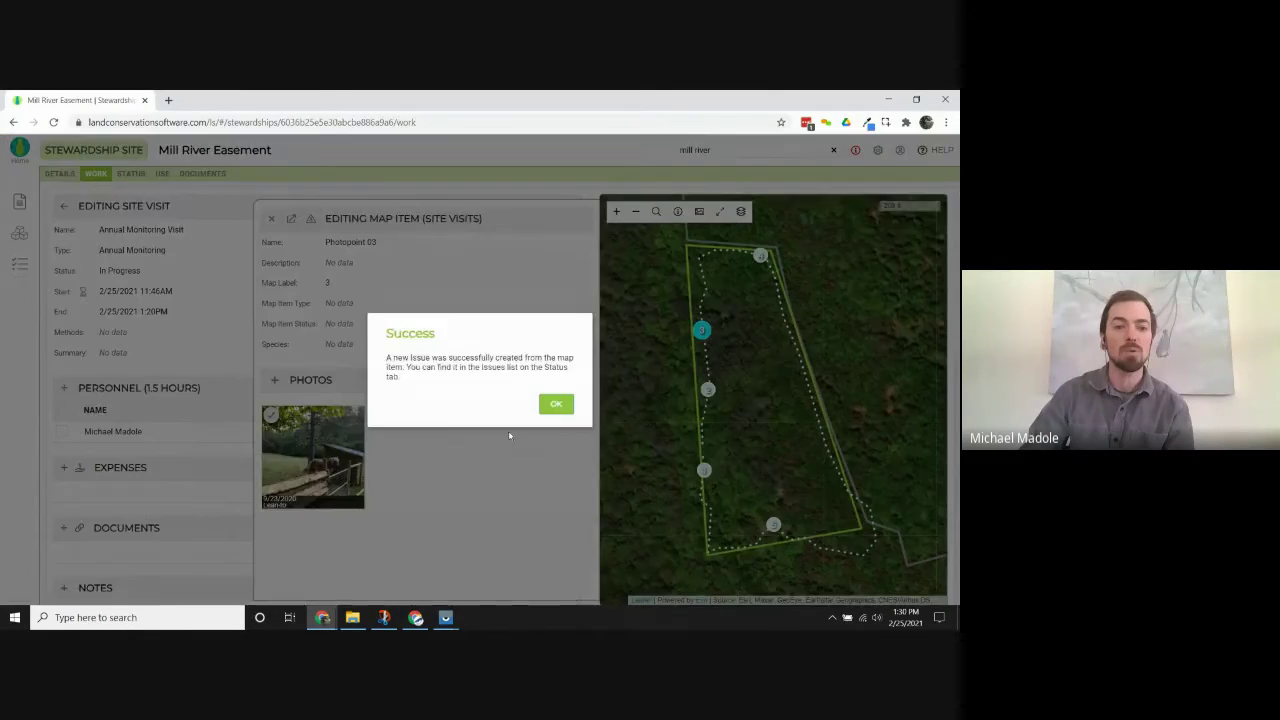
{"action": "left_click", "coordinate": [556, 404]}
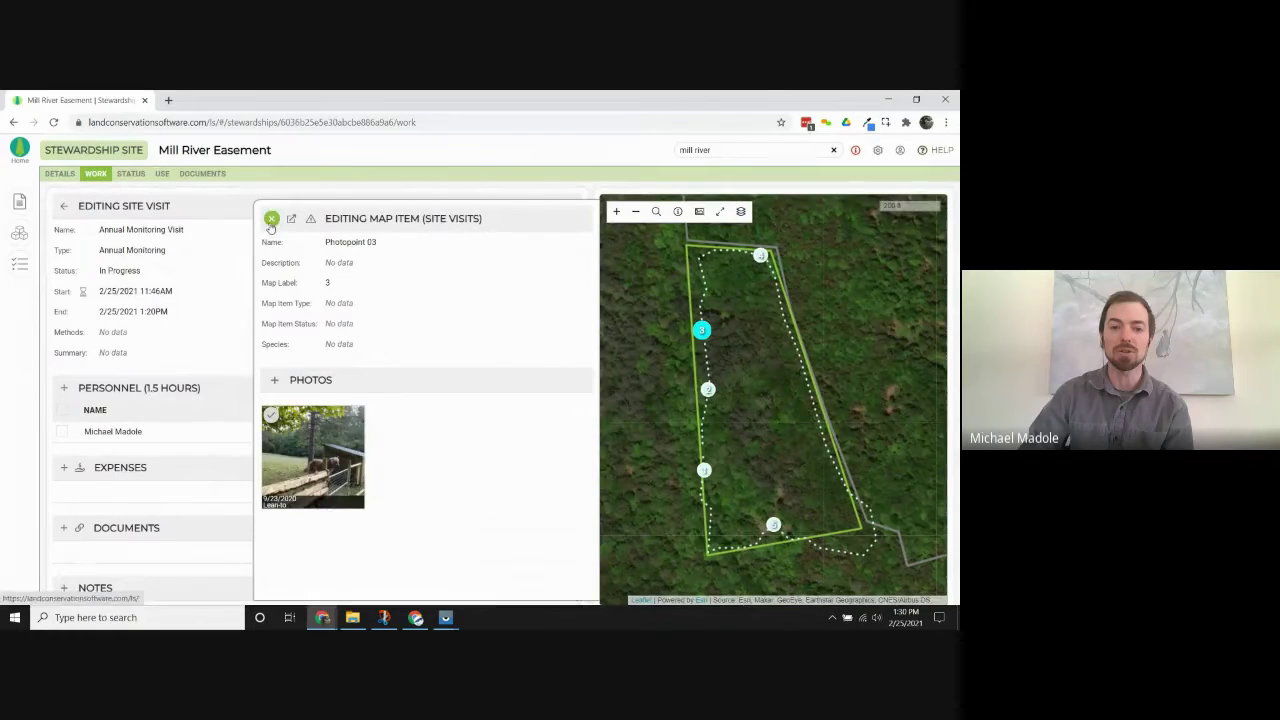
{"action": "left_click", "coordinate": [271, 218]}
{"action": "left_click", "coordinate": [131, 174]}
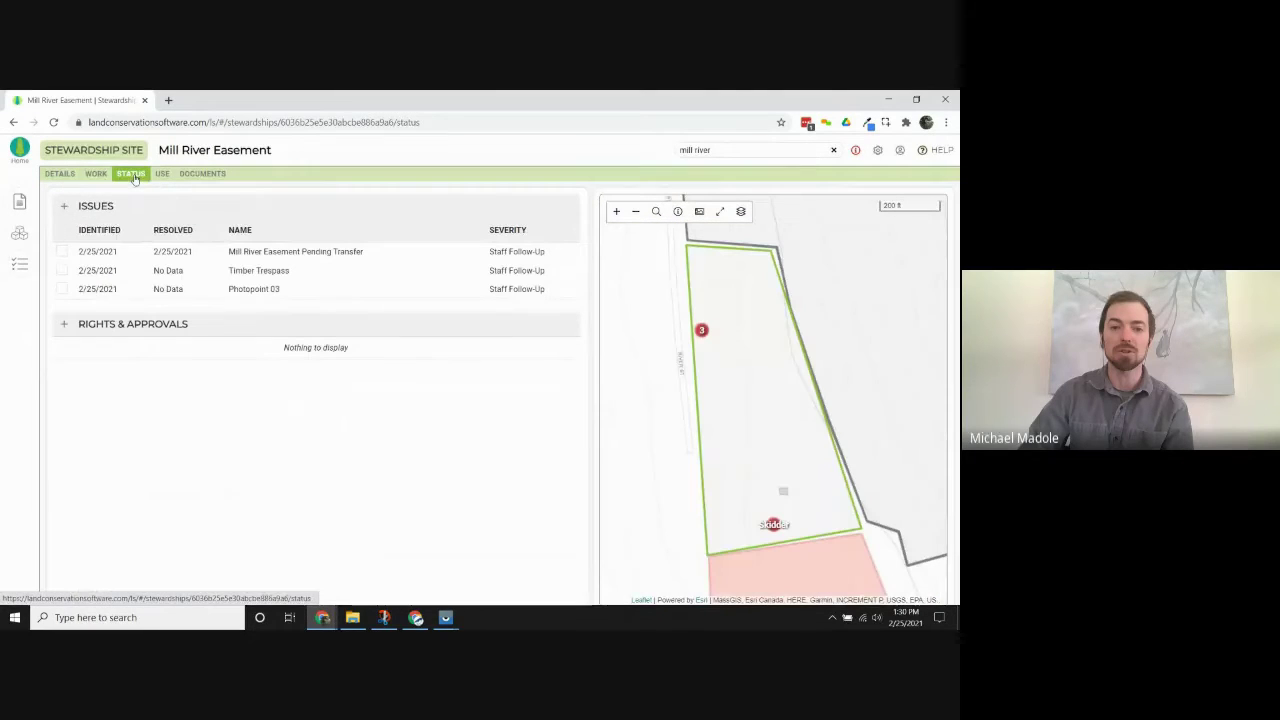
Rename the Photopoint 03 issue to 'Lean-to' and set Reported On to 2/25/2021.
{"action": "left_click", "coordinate": [247, 291]}
{"action": "left_click", "coordinate": [185, 229]}
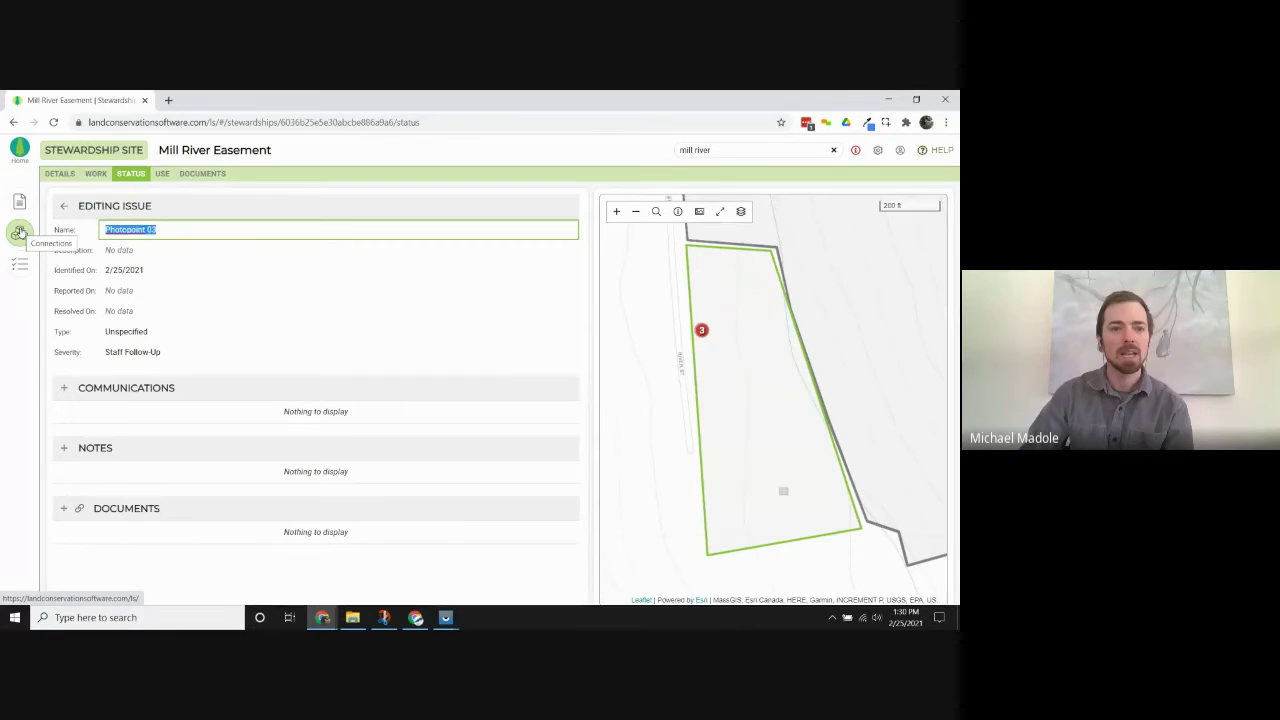
{"action": "type", "text": "Lean-to"}
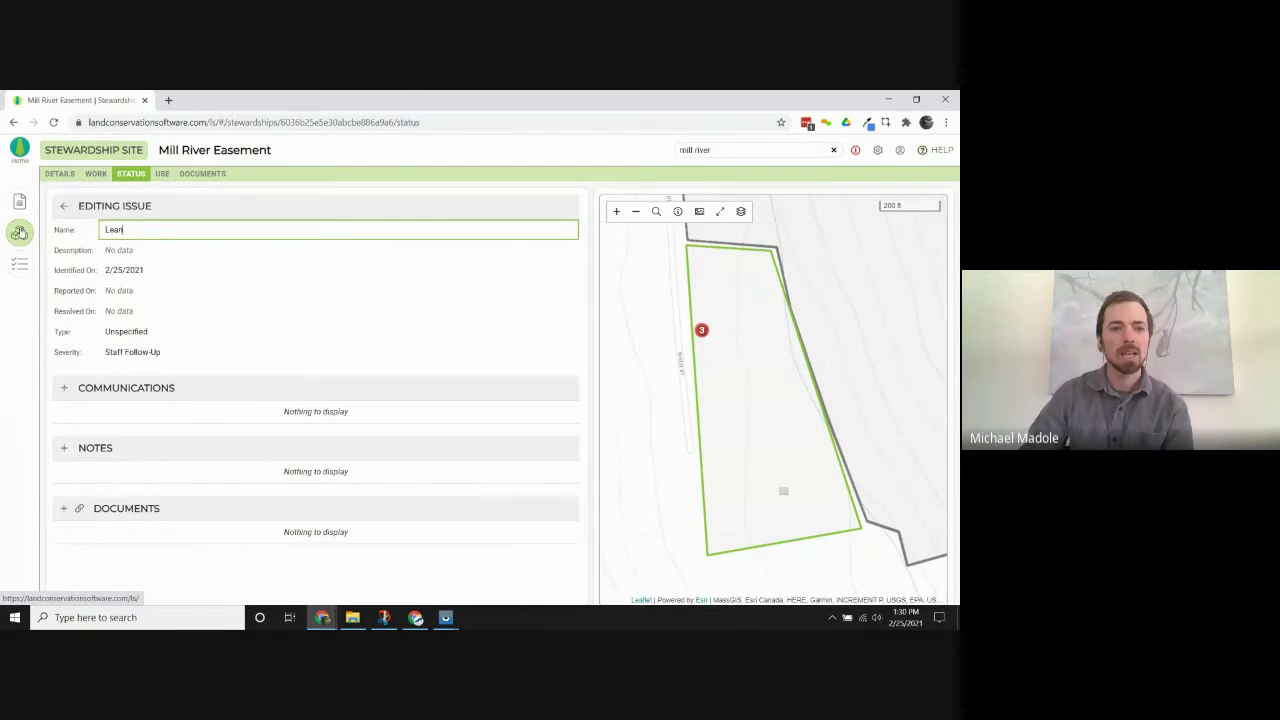
{"action": "left_click", "coordinate": [173, 251]}
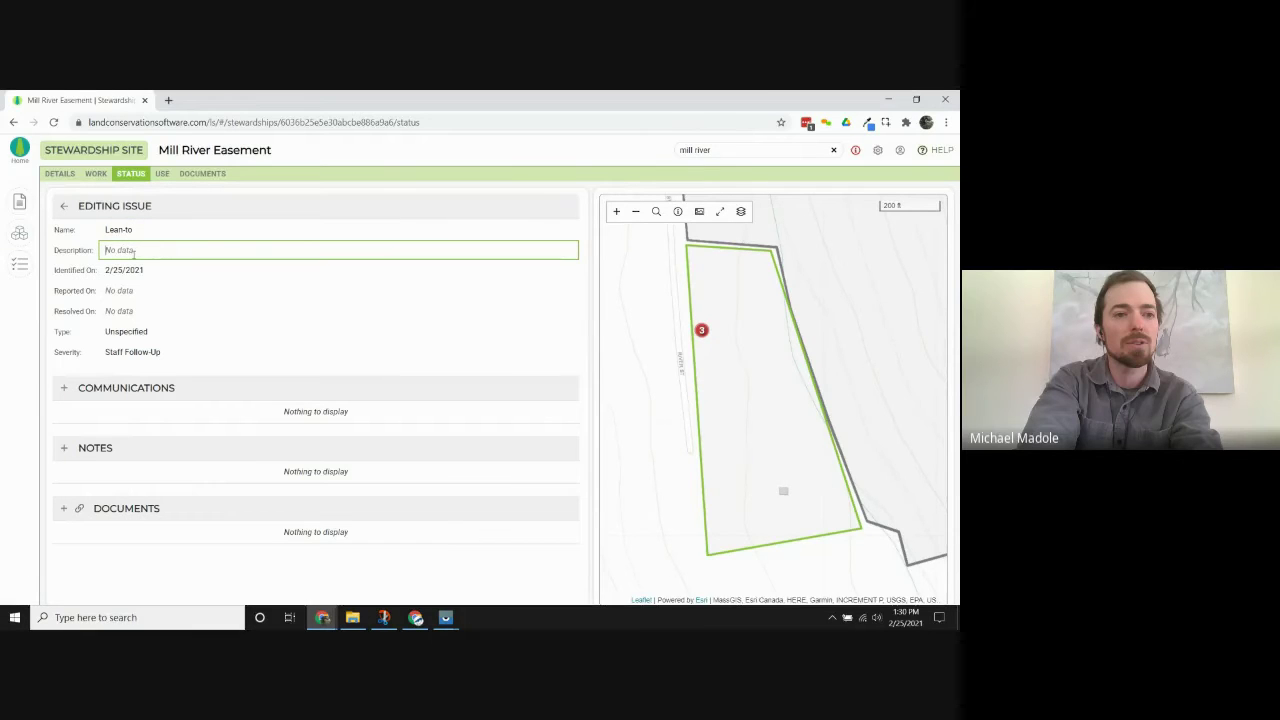
{"action": "left_click", "coordinate": [151, 290]}
{"action": "type", "text": "2/25/2021"}
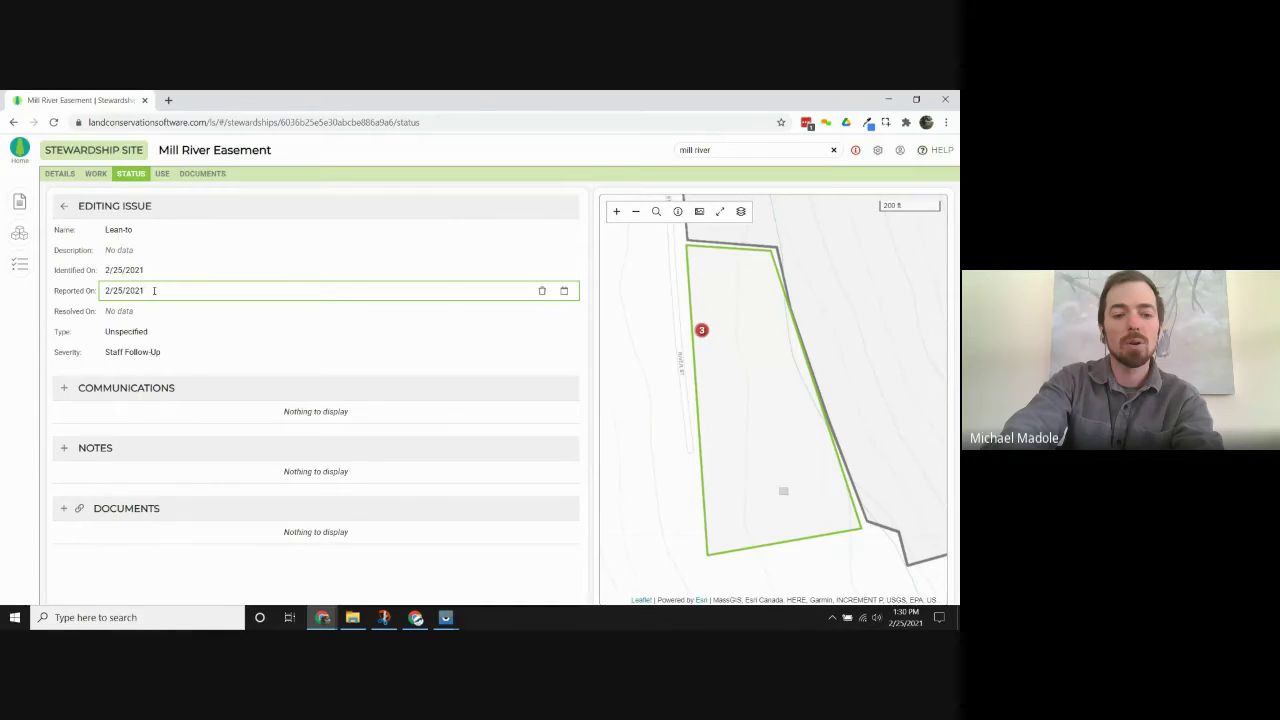
Set the issue type to Violation and the severity to Possible Violation.
{"action": "left_click", "coordinate": [162, 331]}
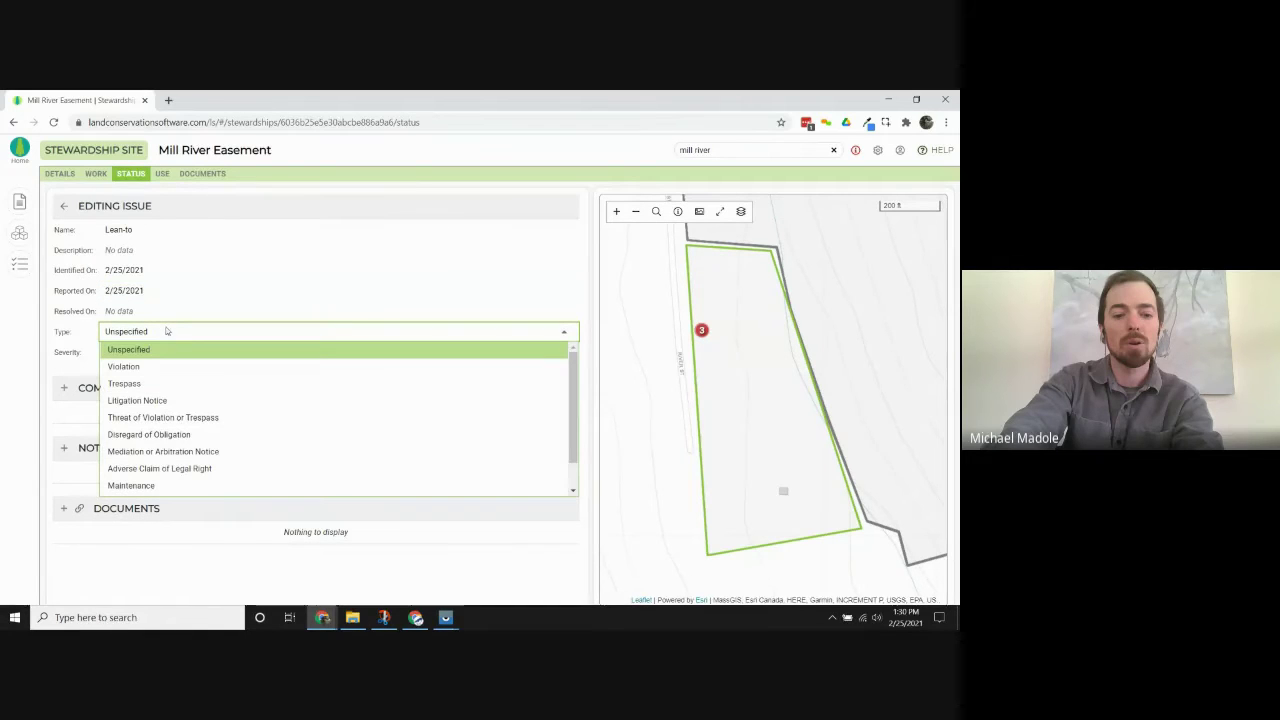
{"action": "left_click", "coordinate": [162, 366]}
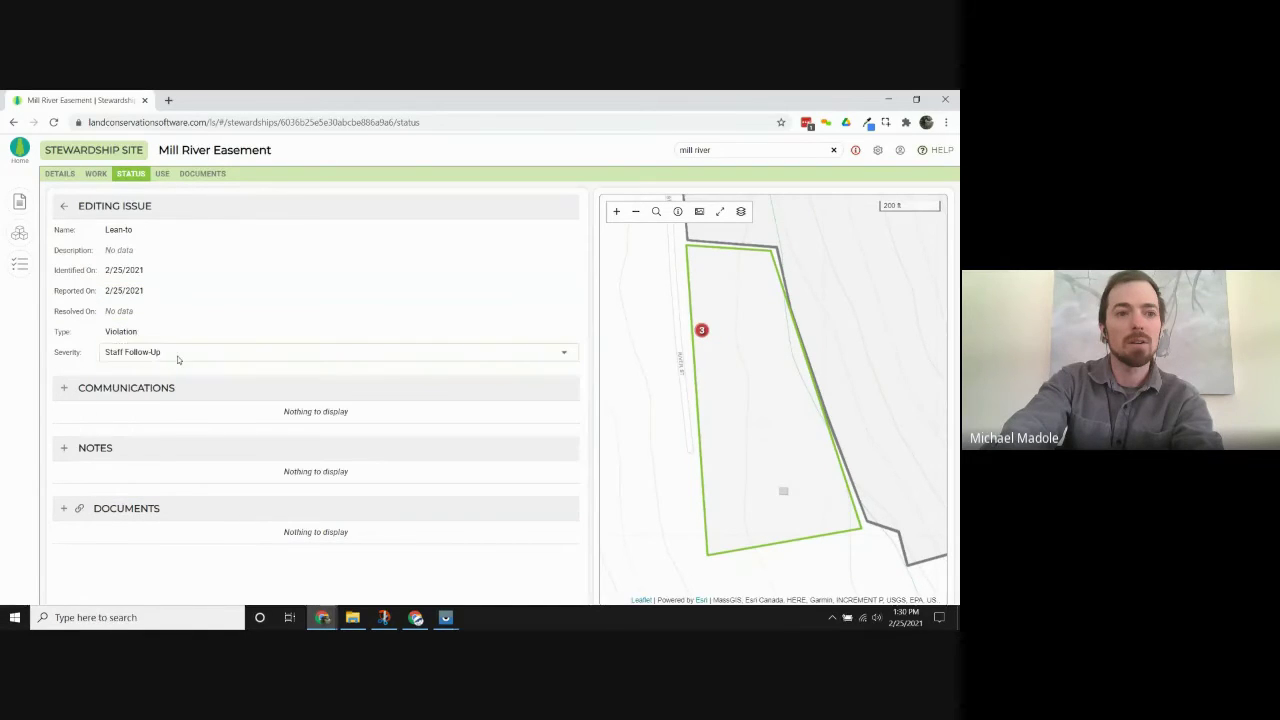
{"action": "left_click", "coordinate": [172, 353]}
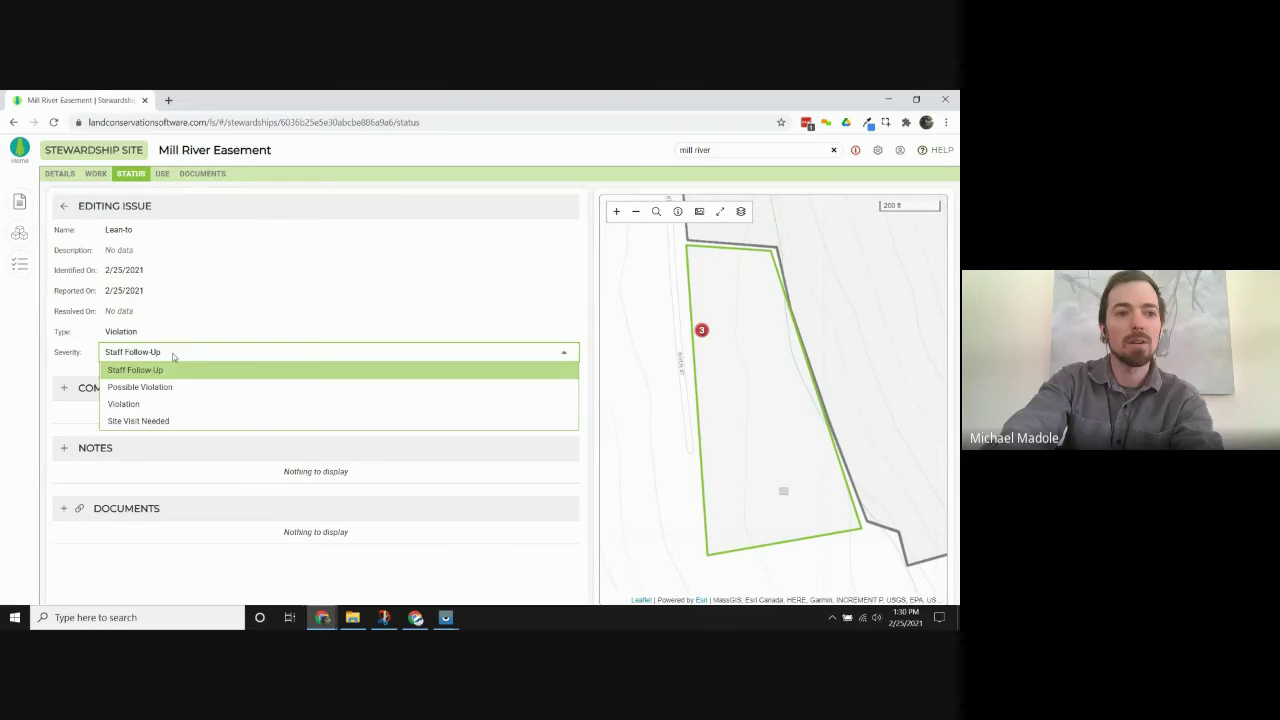
{"action": "left_click", "coordinate": [175, 388]}
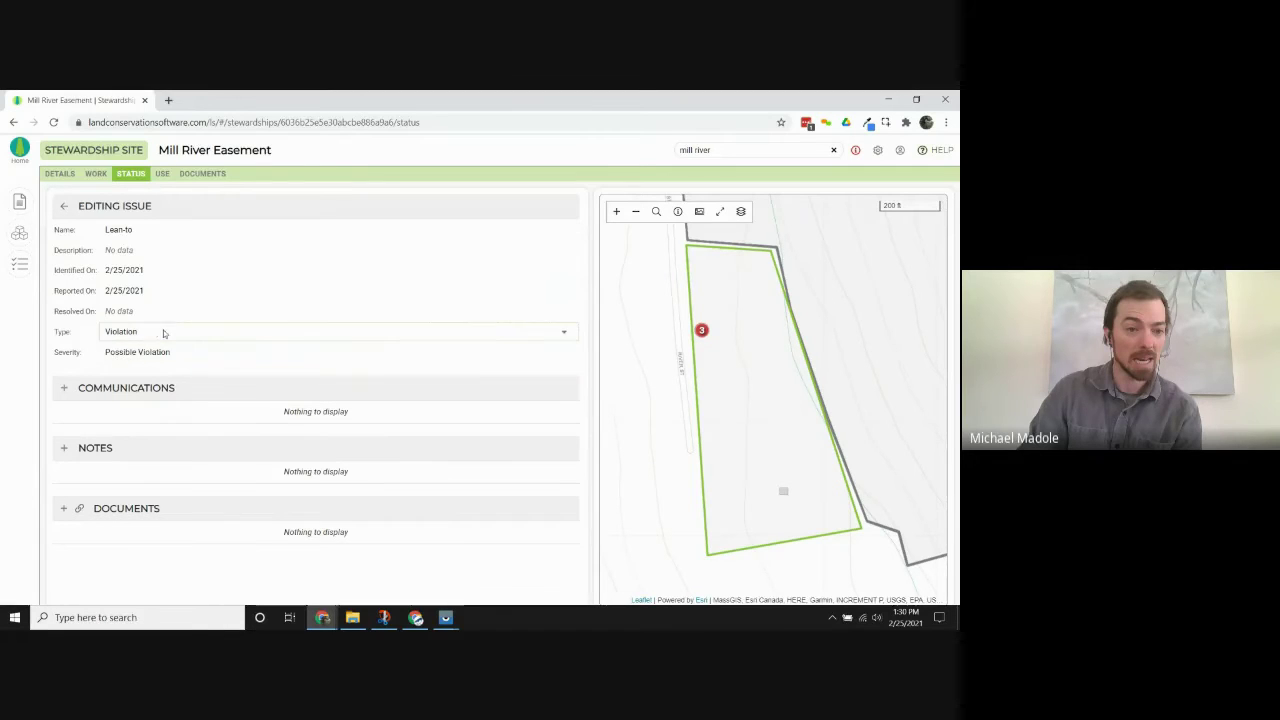
{"action": "left_click", "coordinate": [163, 332]}
{"action": "left_click", "coordinate": [100, 336]}
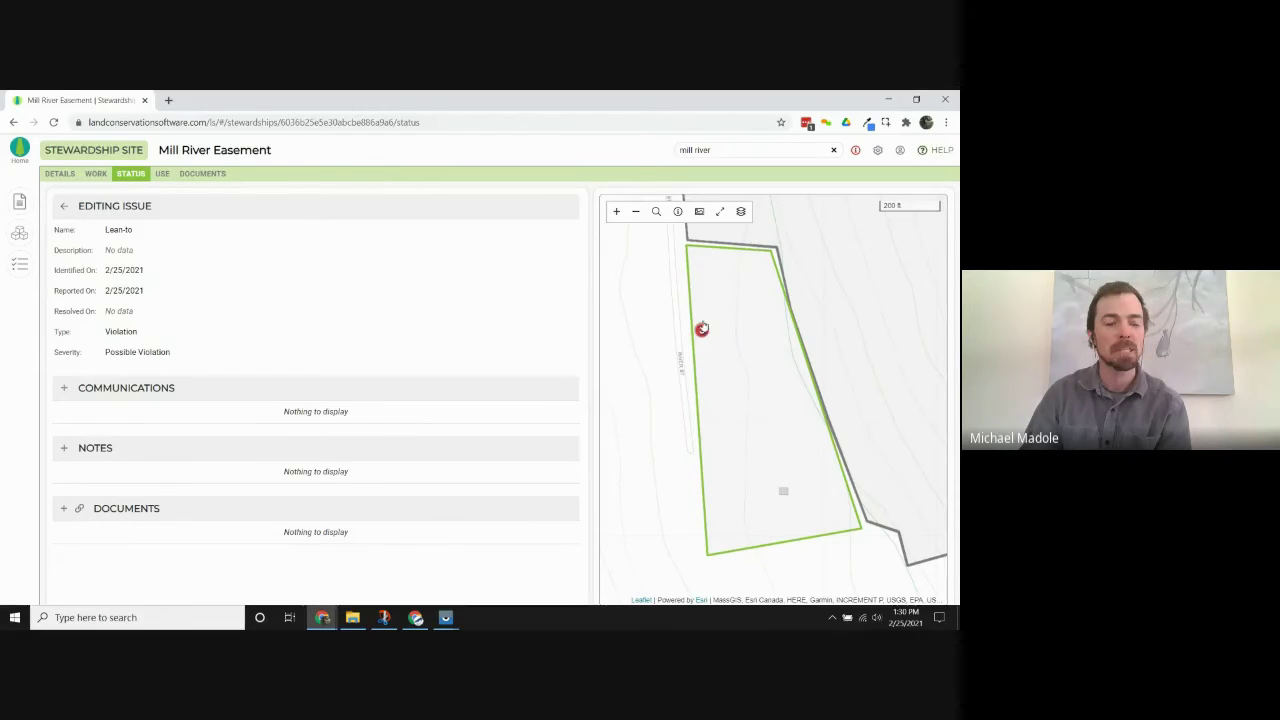
{"action": "left_click", "coordinate": [702, 332]}
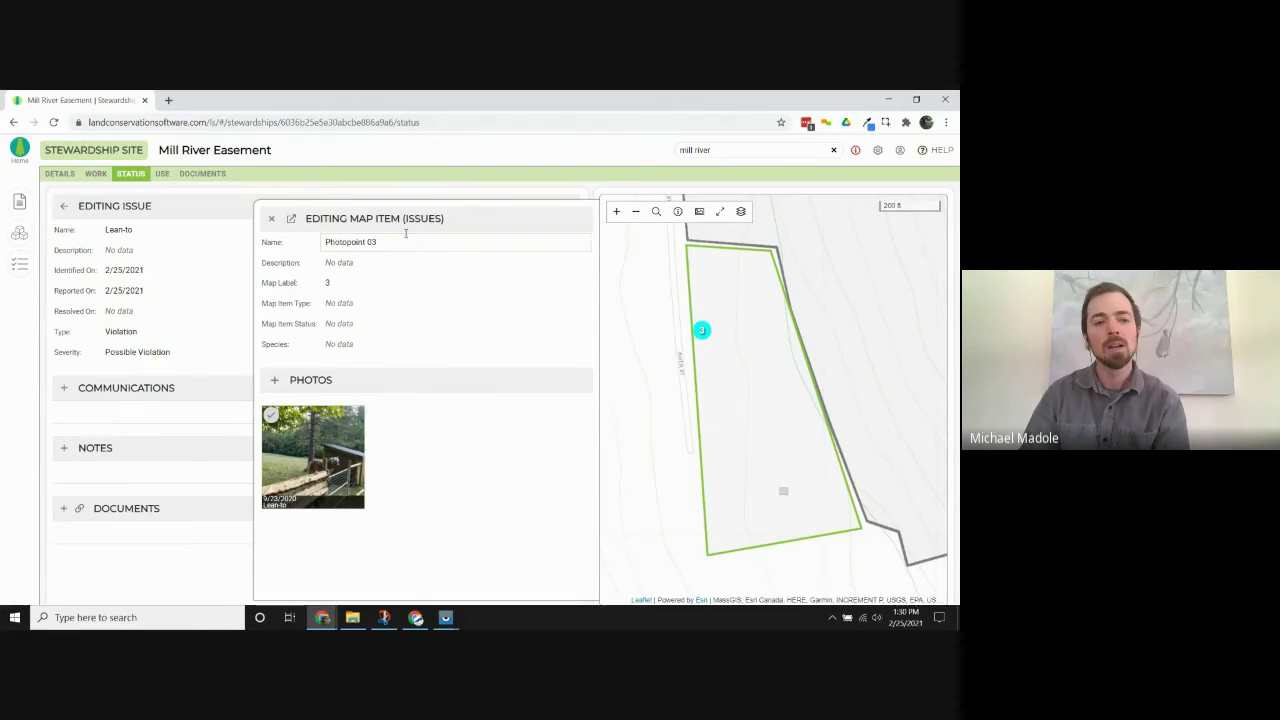
Close the Photopoint 03 map item panel and deselect map point 3.
{"action": "left_click", "coordinate": [271, 218]}
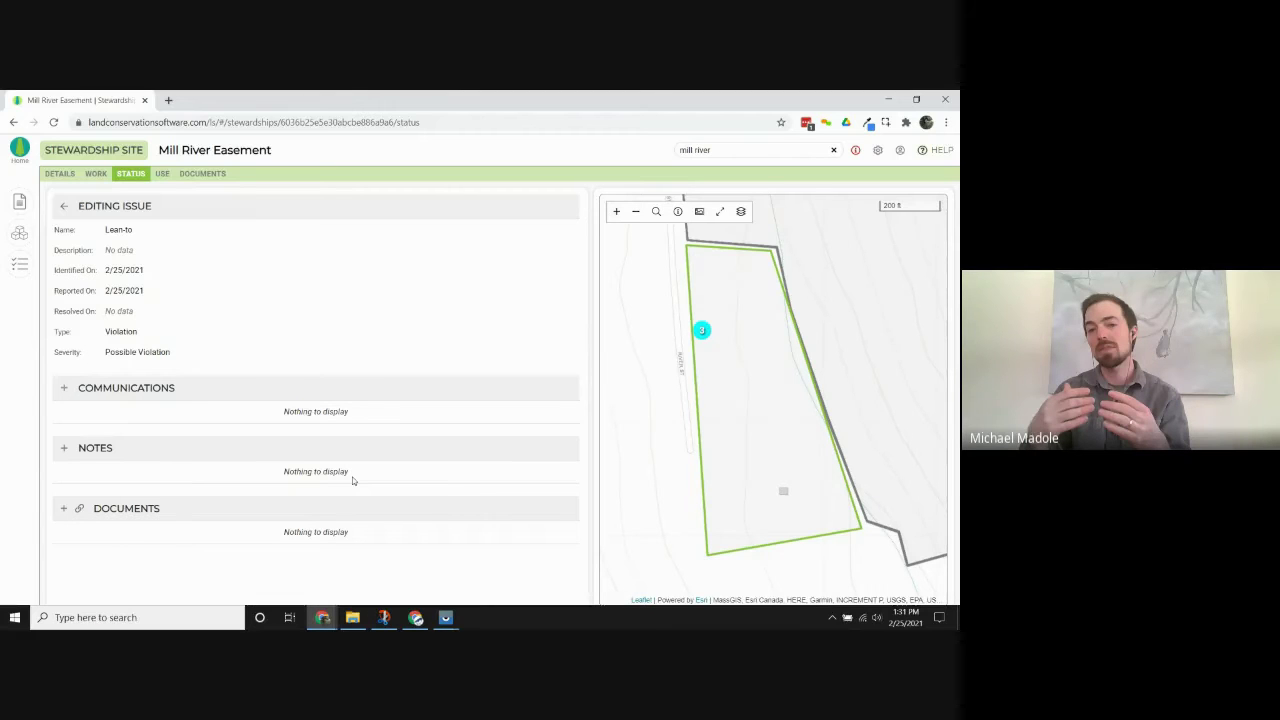
{"action": "left_click", "coordinate": [655, 352]}
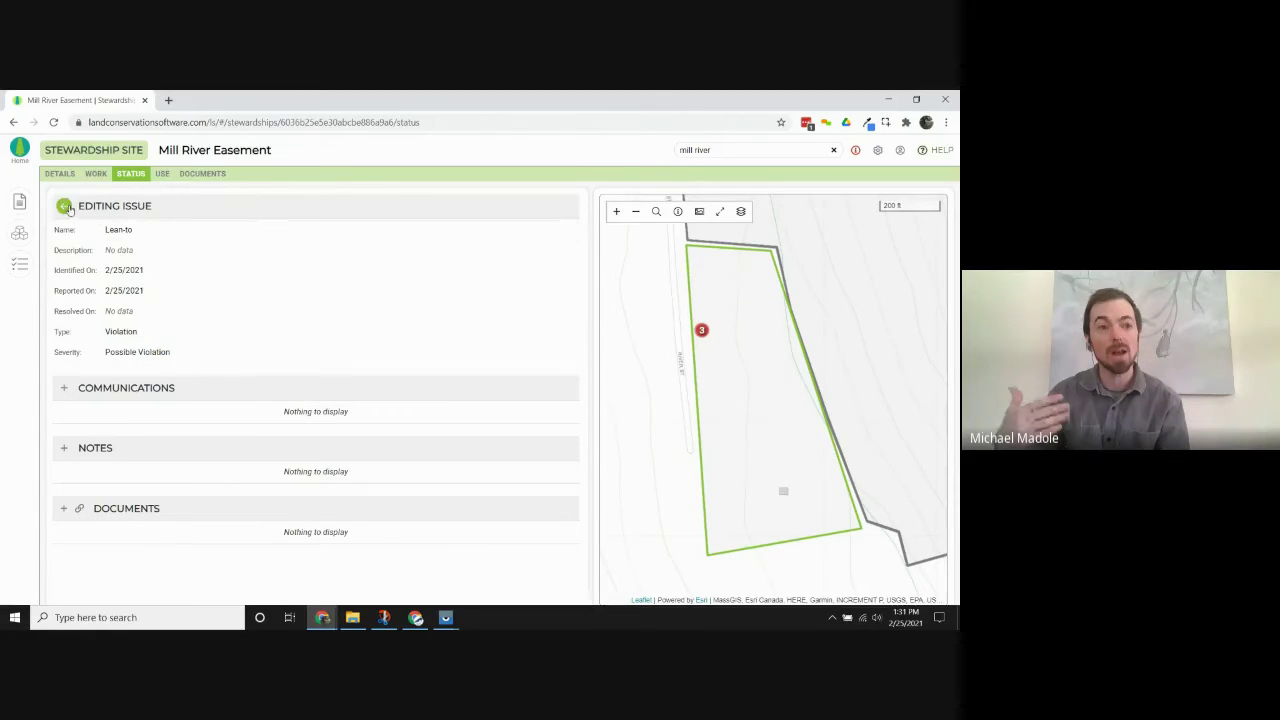
Tick the Lean-to issue in the issues list and create an approval record from it.
{"action": "left_click", "coordinate": [66, 207]}
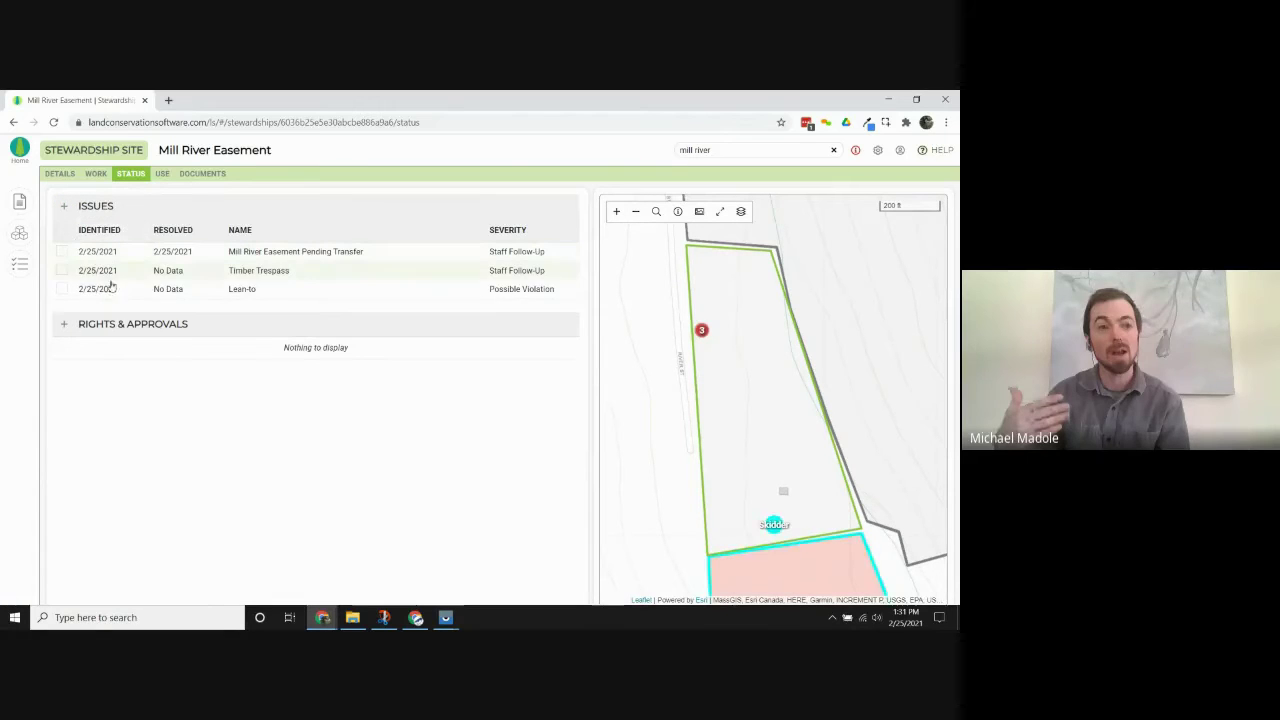
{"action": "left_click", "coordinate": [98, 289]}
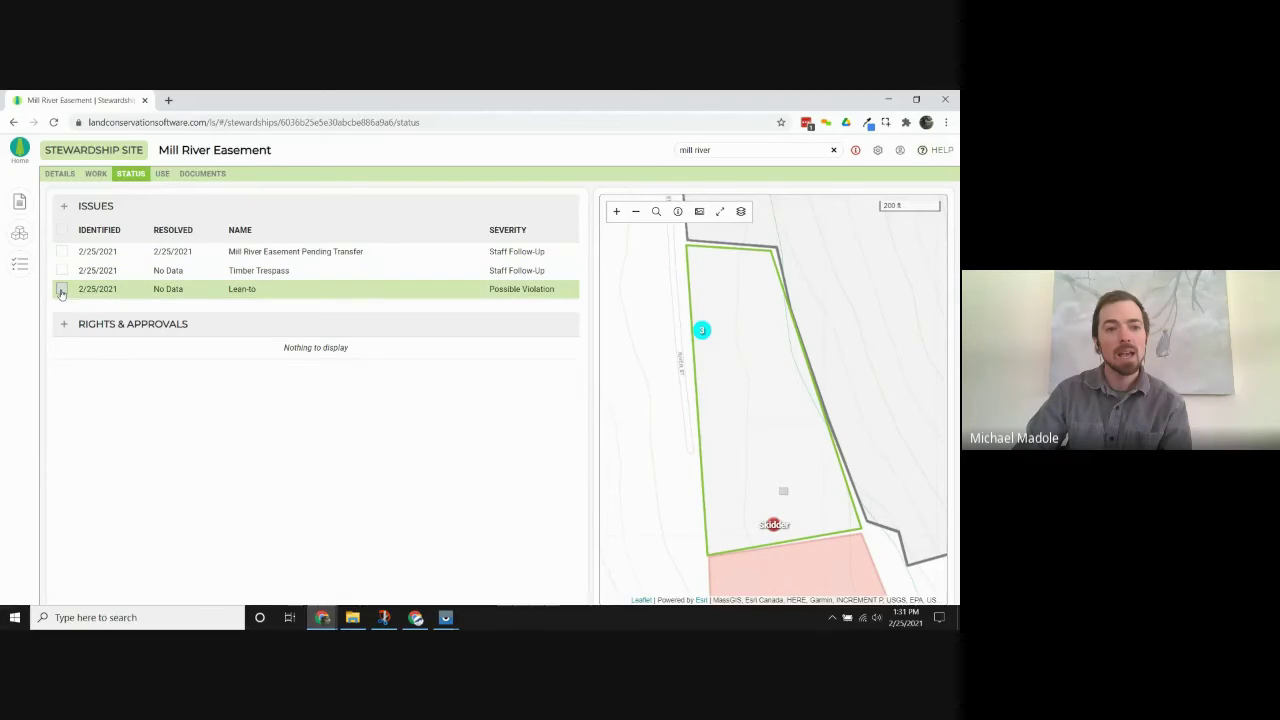
{"action": "left_click", "coordinate": [61, 290]}
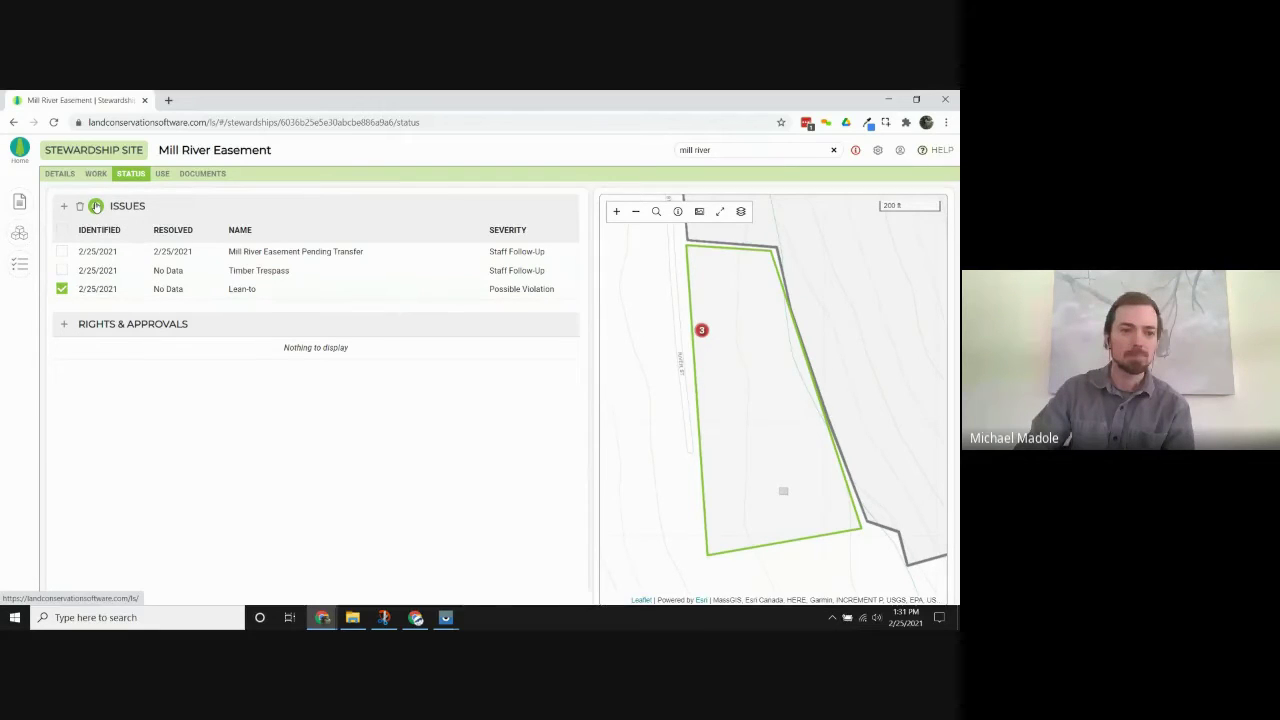
{"action": "left_click", "coordinate": [96, 206]}
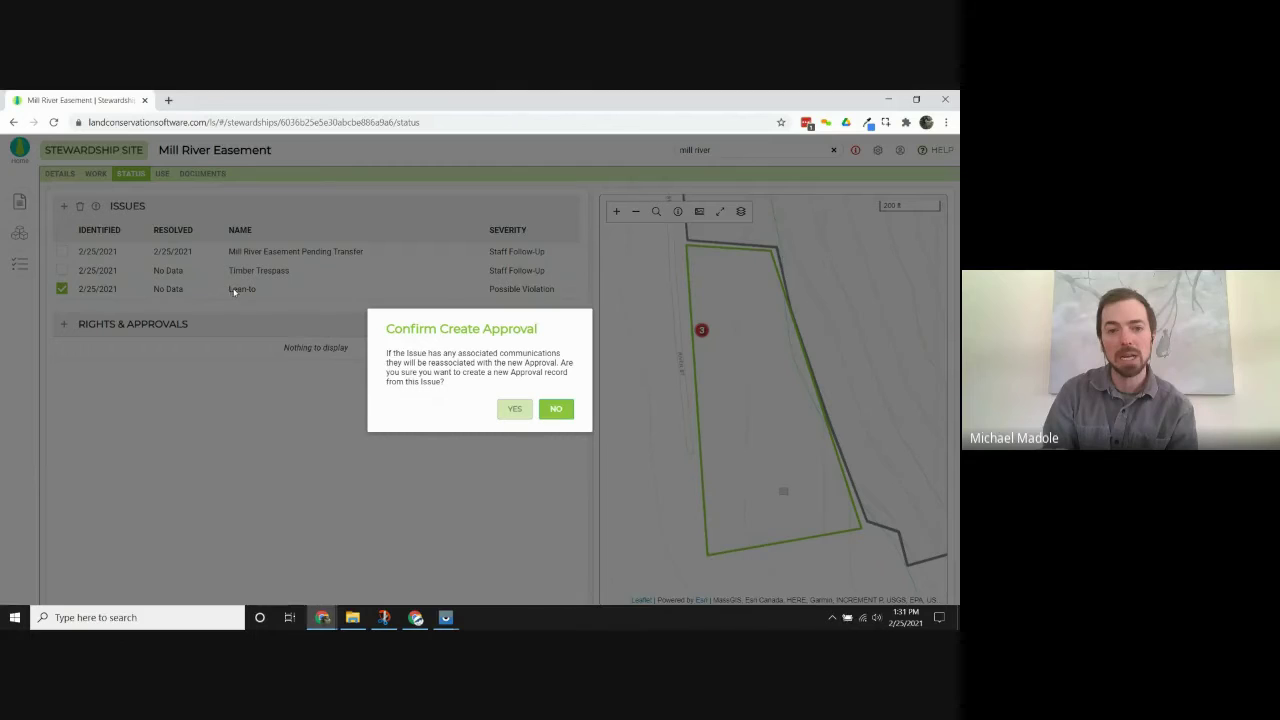
{"action": "left_click", "coordinate": [514, 408]}
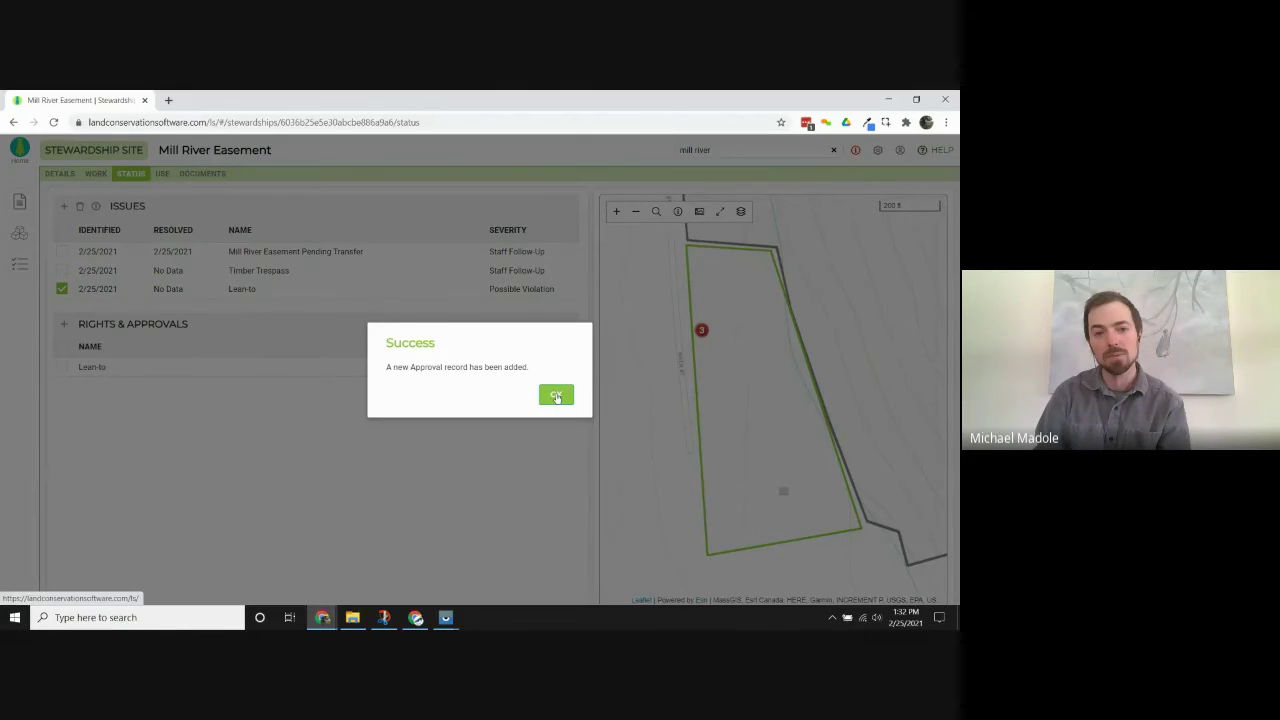
{"action": "left_click", "coordinate": [556, 396]}
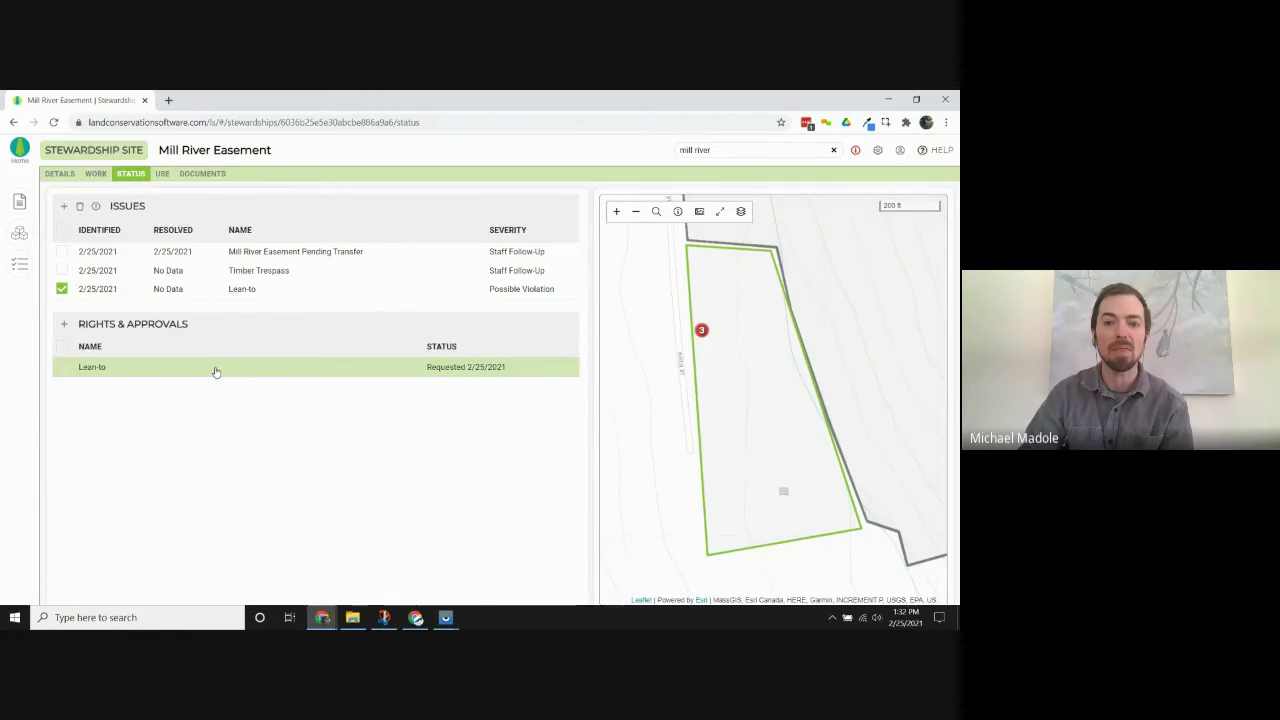
Open the Lean-to approval and set its type to Construction.
{"action": "left_click", "coordinate": [213, 368]}
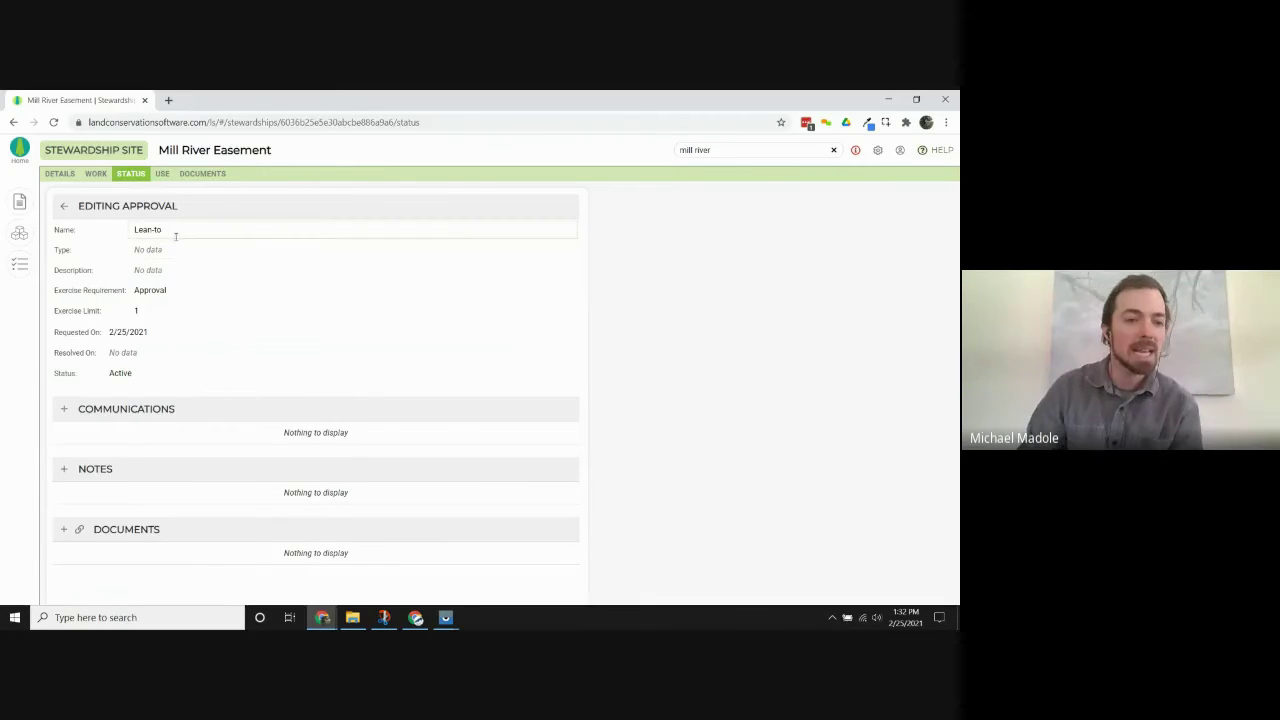
{"action": "left_click", "coordinate": [176, 251]}
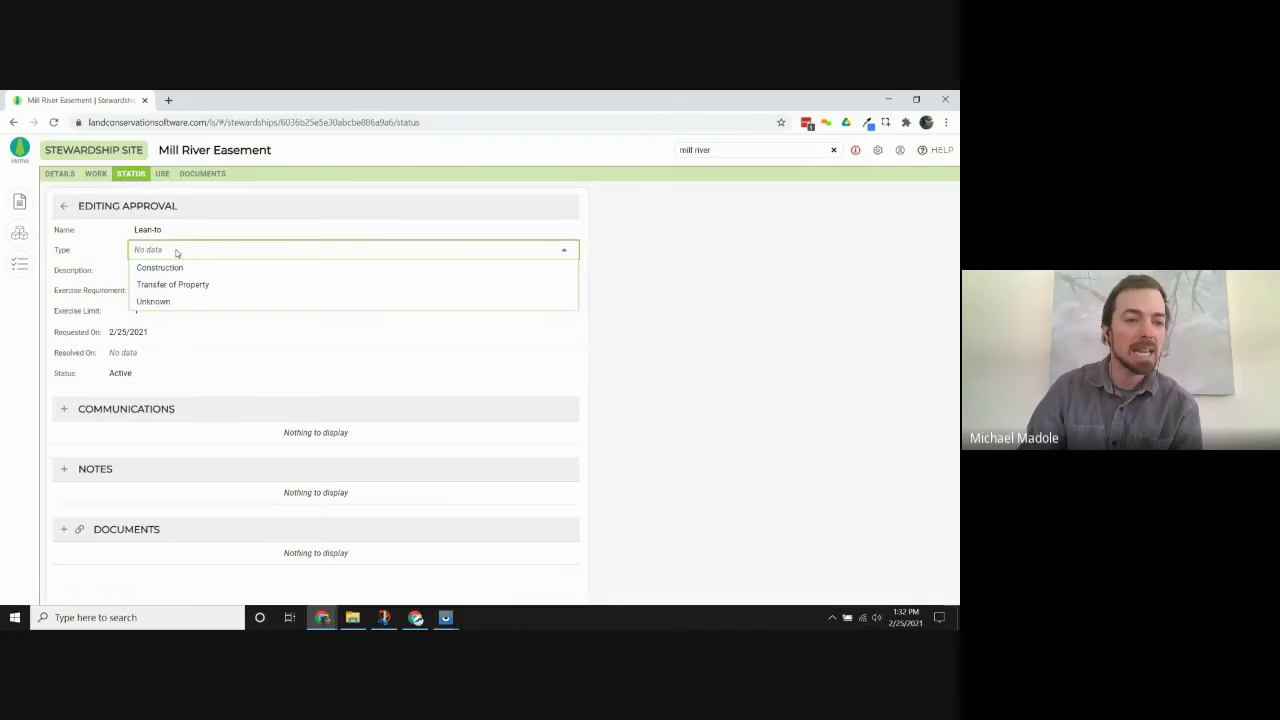
{"action": "left_click", "coordinate": [172, 267]}
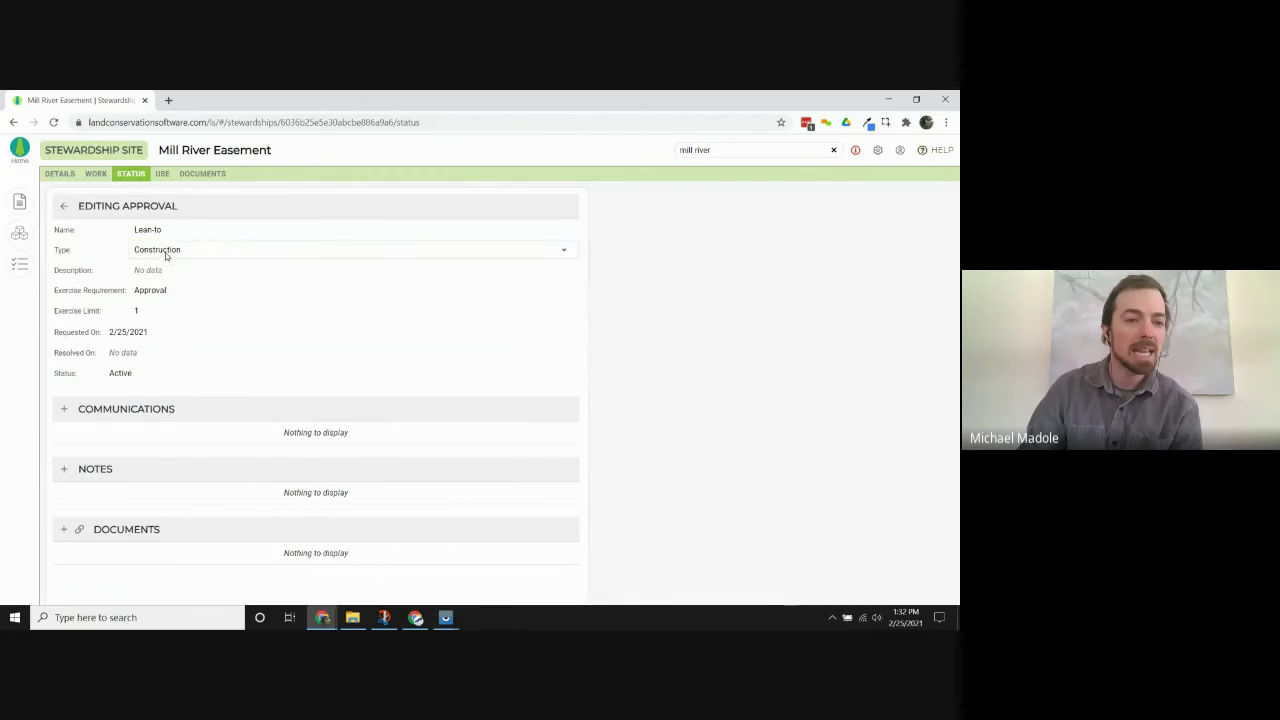
{"action": "left_click", "coordinate": [186, 270]}
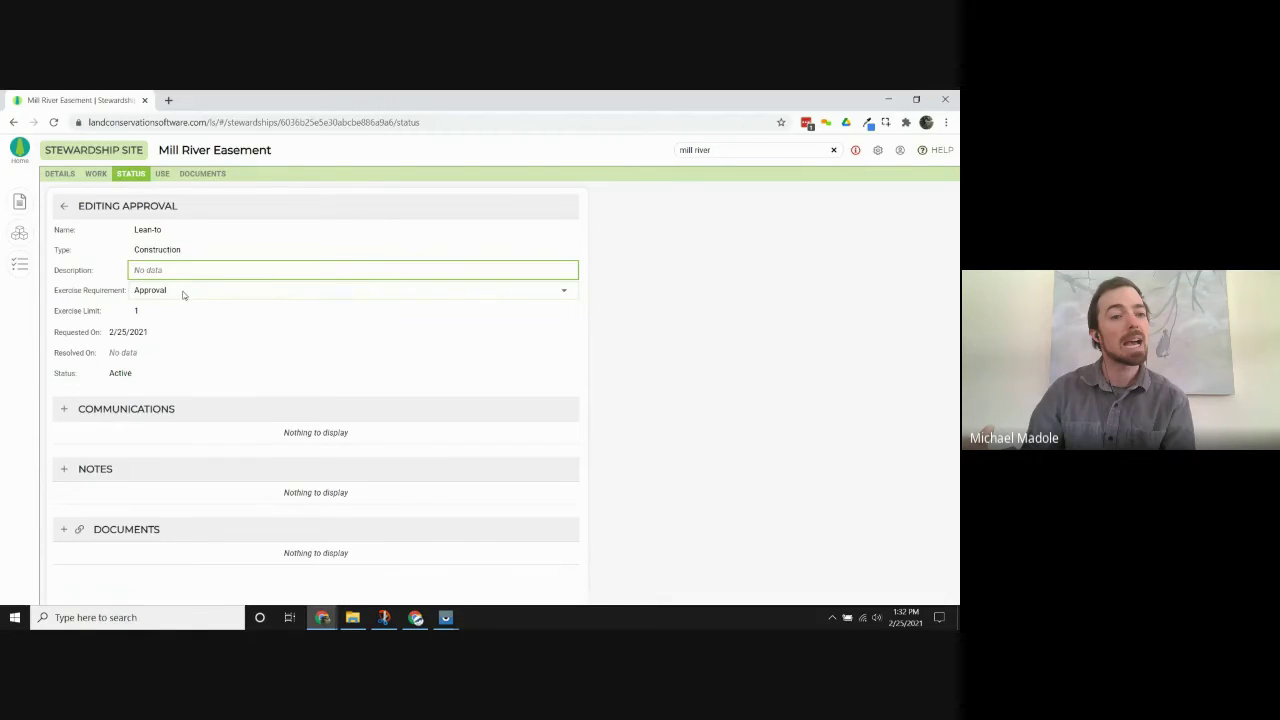
Set the exercise requirement to Notification, keeping the exercise limit at 1.
{"action": "left_click", "coordinate": [183, 292]}
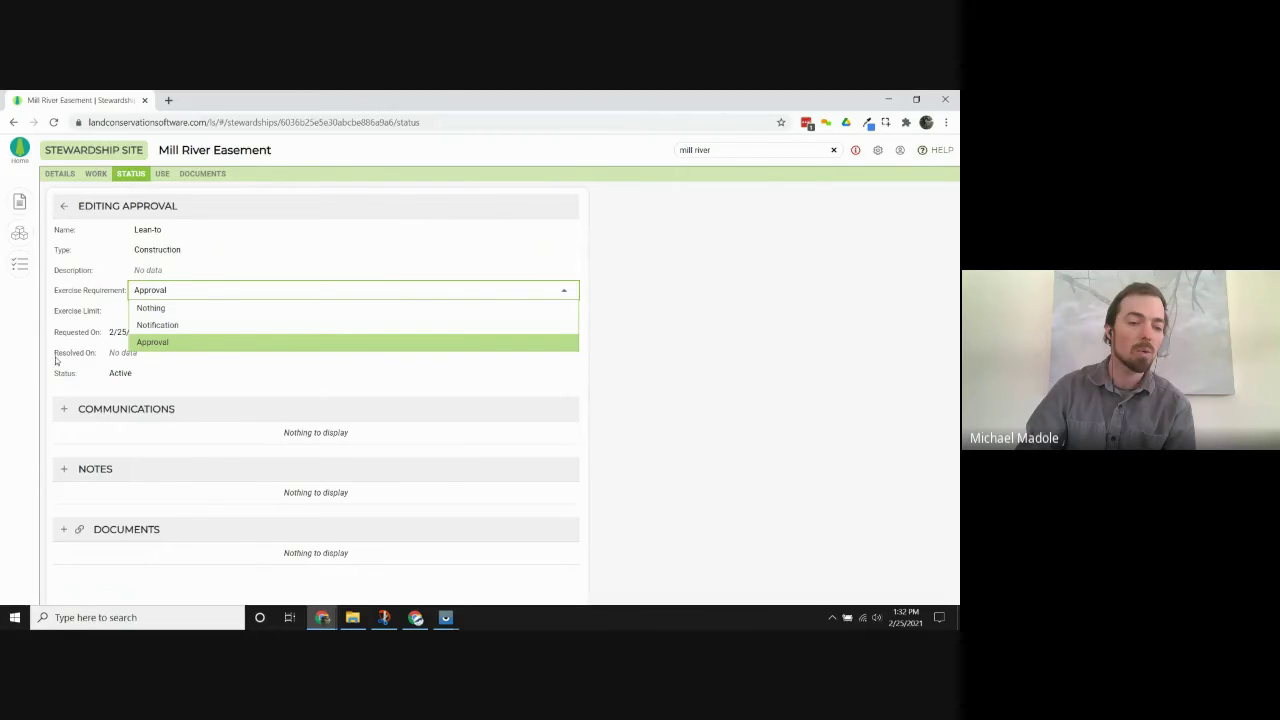
{"action": "left_click", "coordinate": [169, 312]}
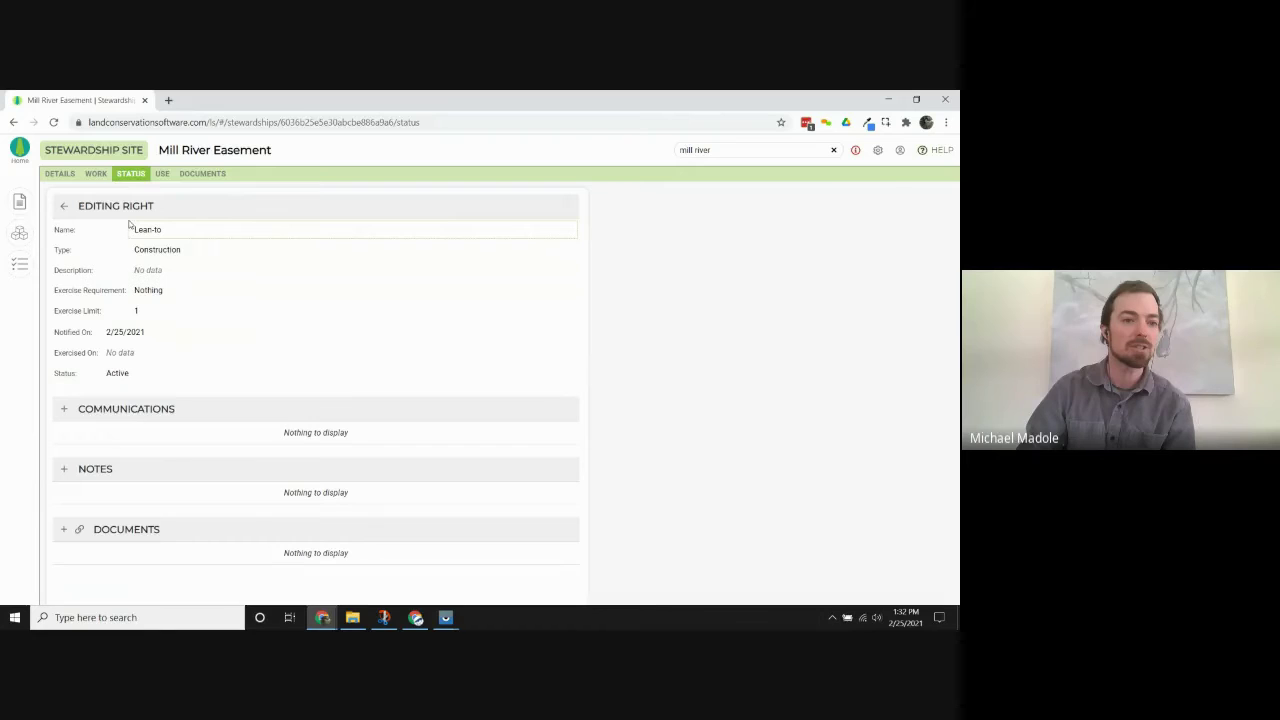
{"action": "left_click", "coordinate": [172, 290]}
{"action": "left_click", "coordinate": [163, 325]}
{"action": "left_click", "coordinate": [167, 311]}
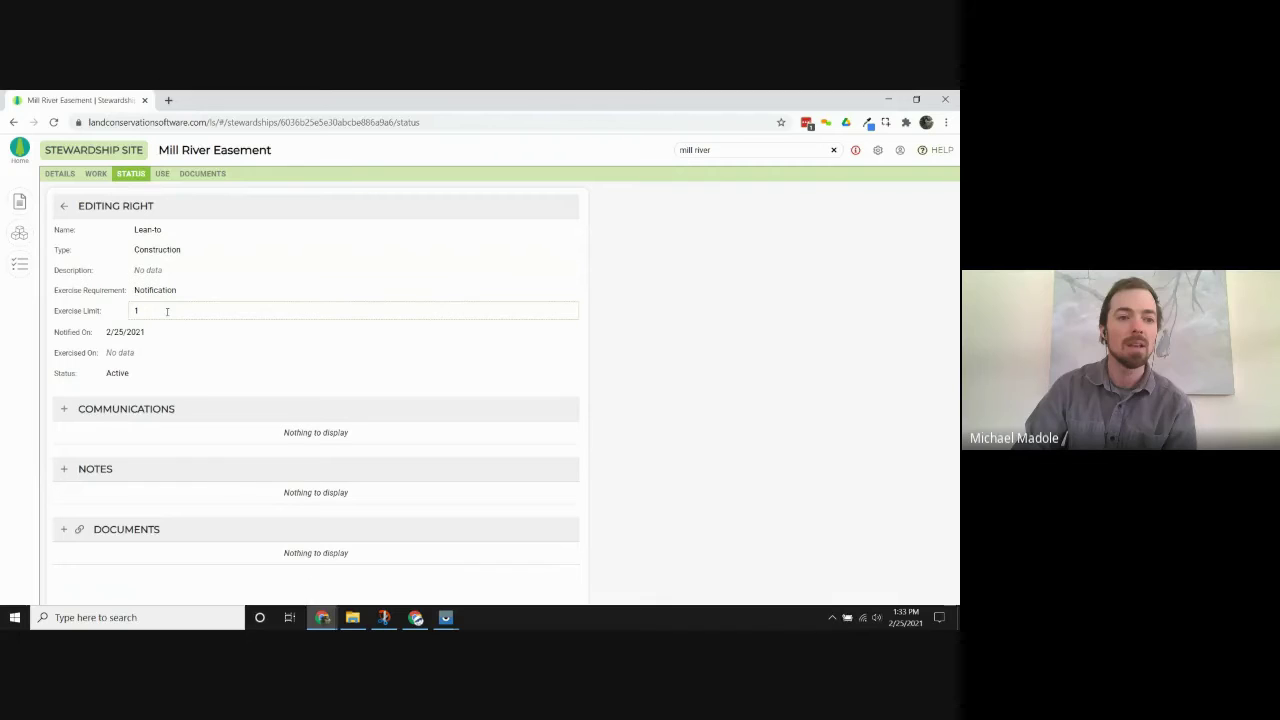
{"action": "left_click", "coordinate": [165, 290]}
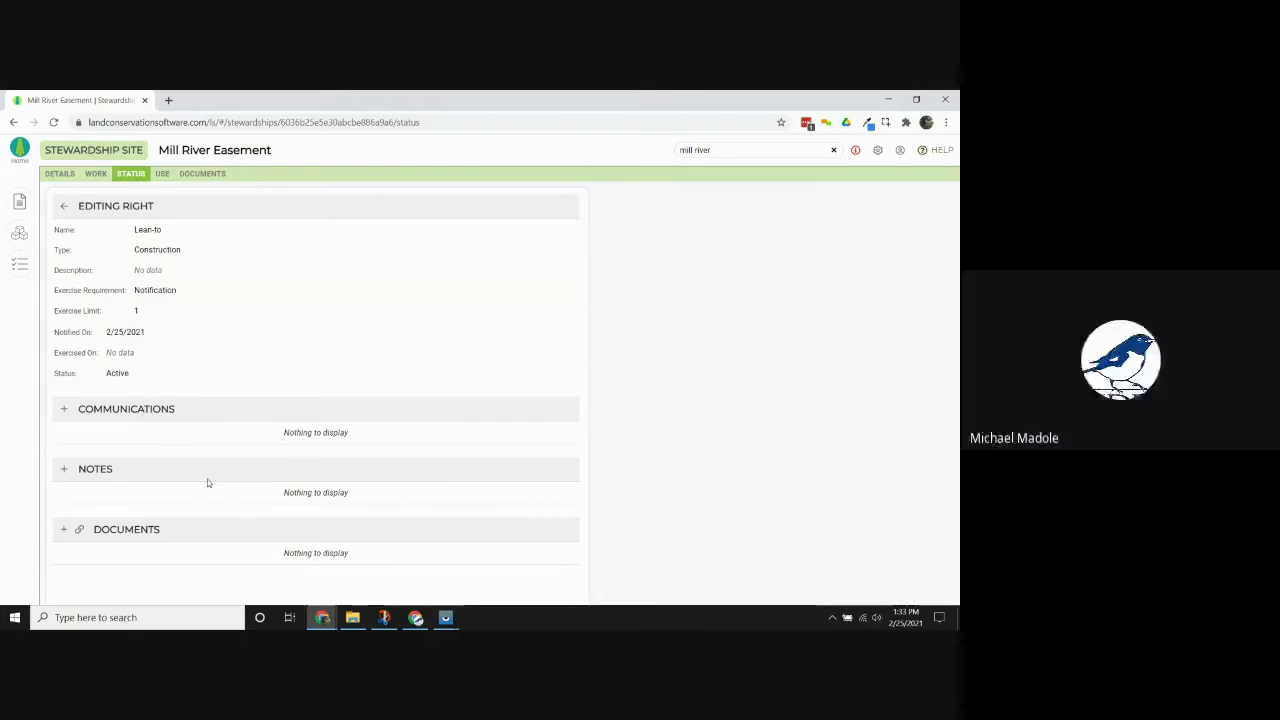
Add a note reading 'temporary structures allowed' to the Lean-to right.
{"action": "left_click", "coordinate": [64, 469]}
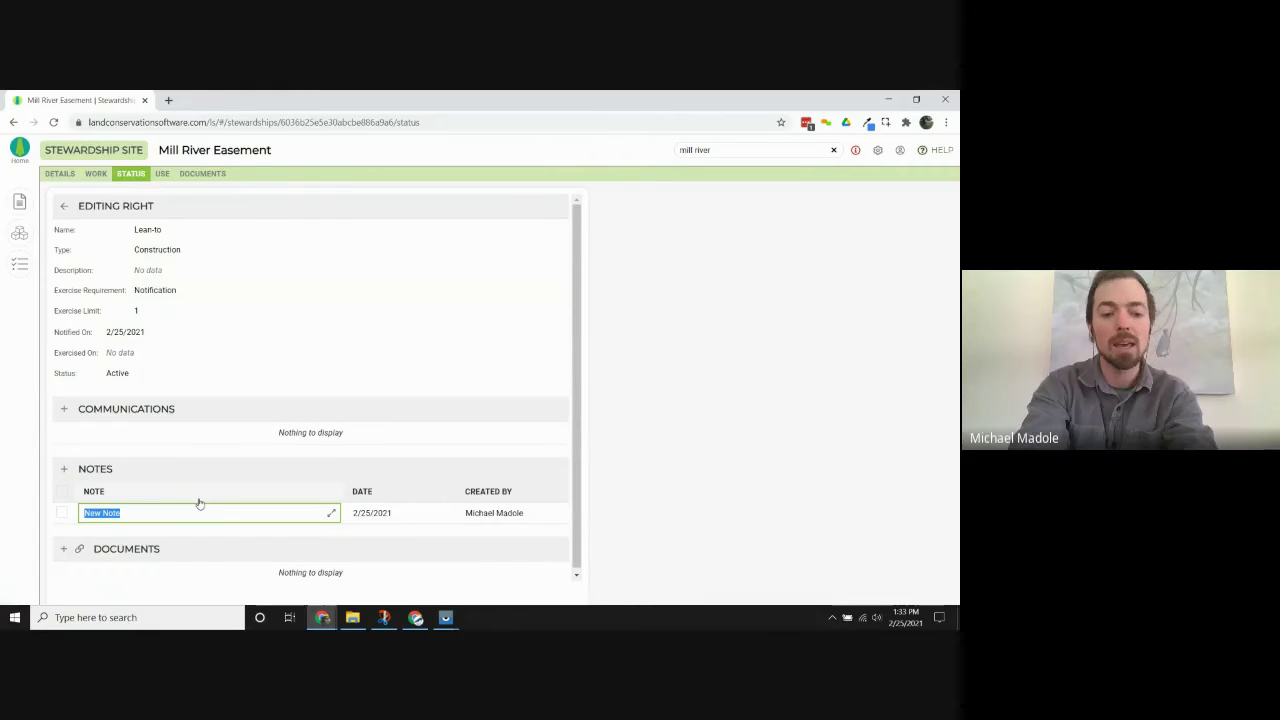
{"action": "type", "text": "agr"}
{"action": "key", "text": "BackSpace"}
{"action": "key", "text": "BackSpace"}
{"action": "type", "text": "temporary st"}
{"action": "type", "text": "s allowed"}
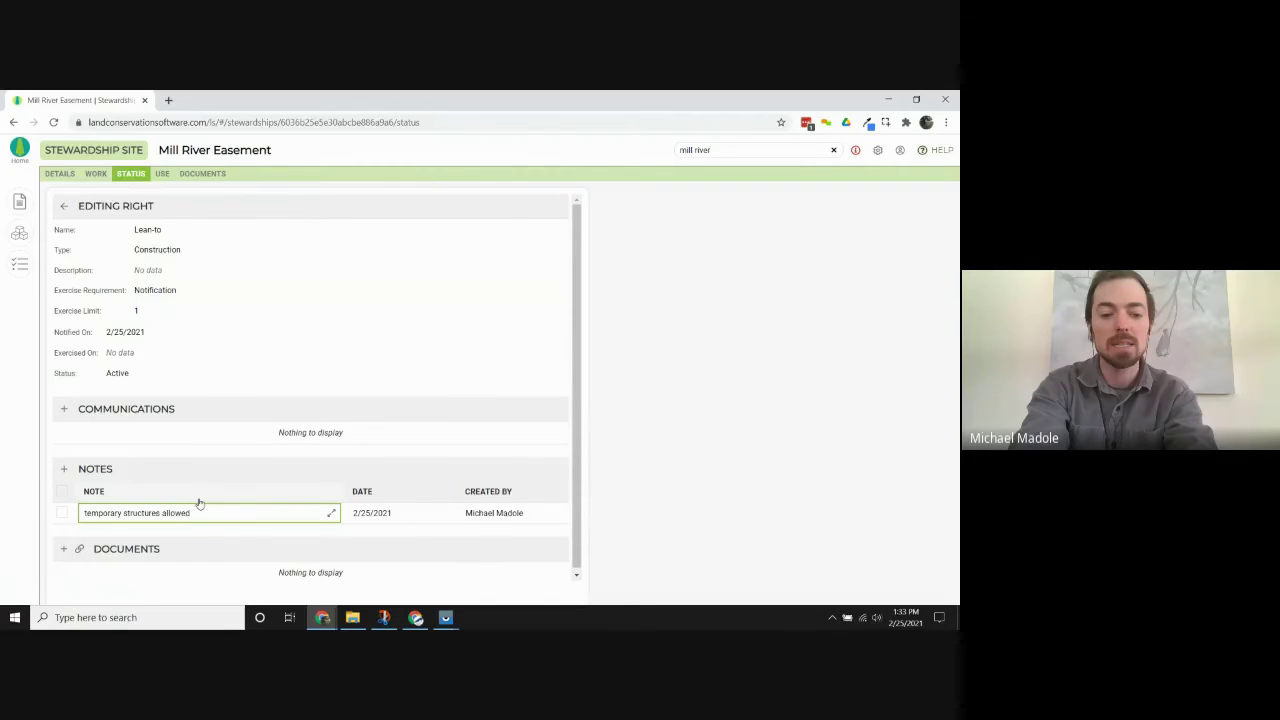
{"action": "left_click", "coordinate": [188, 469]}
{"action": "left_click", "coordinate": [159, 508]}
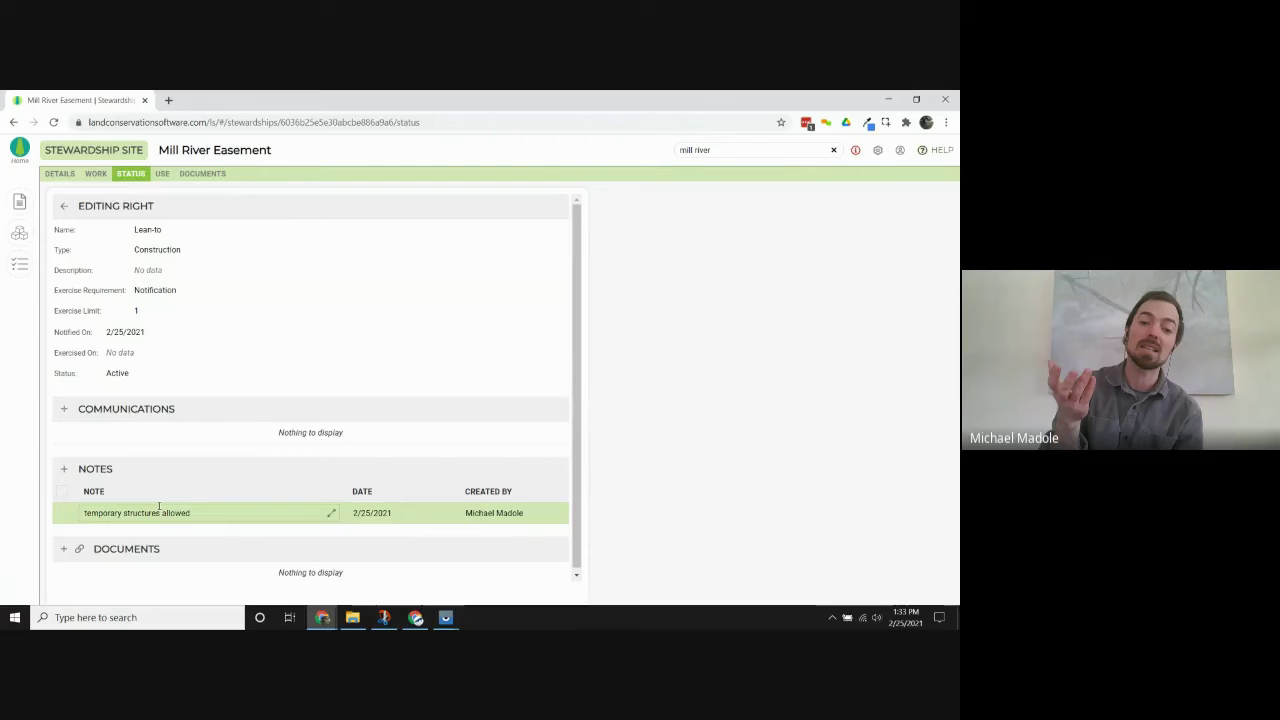
{"action": "left_click", "coordinate": [95, 530]}
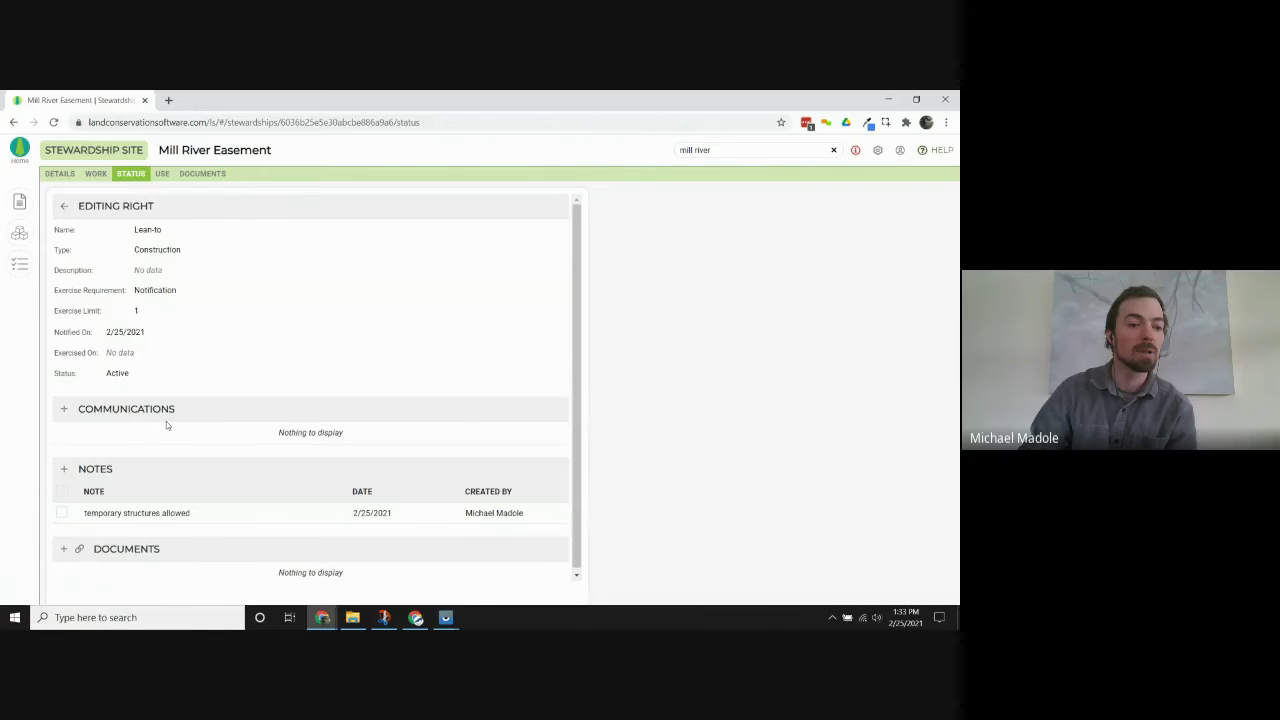
Add a Mailing communication 'letter stating approval' with the matching contact as person.
{"action": "left_click", "coordinate": [64, 410]}
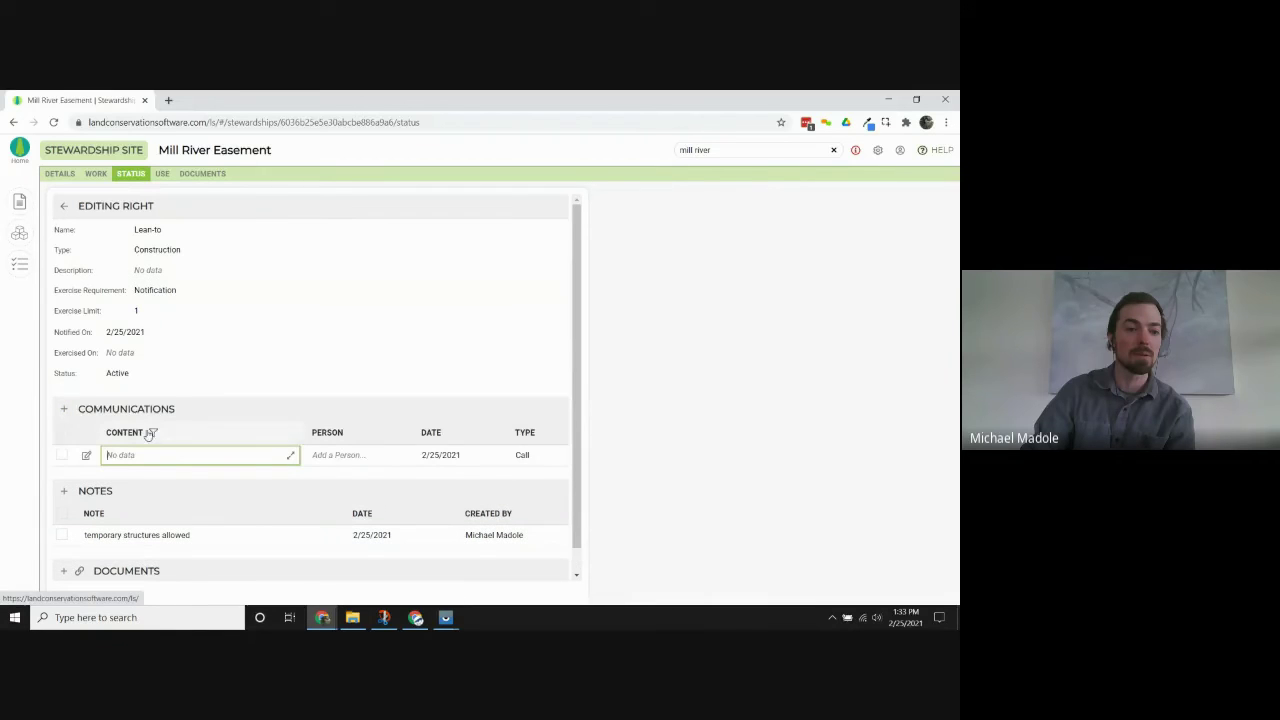
{"action": "type", "text": "lette"}
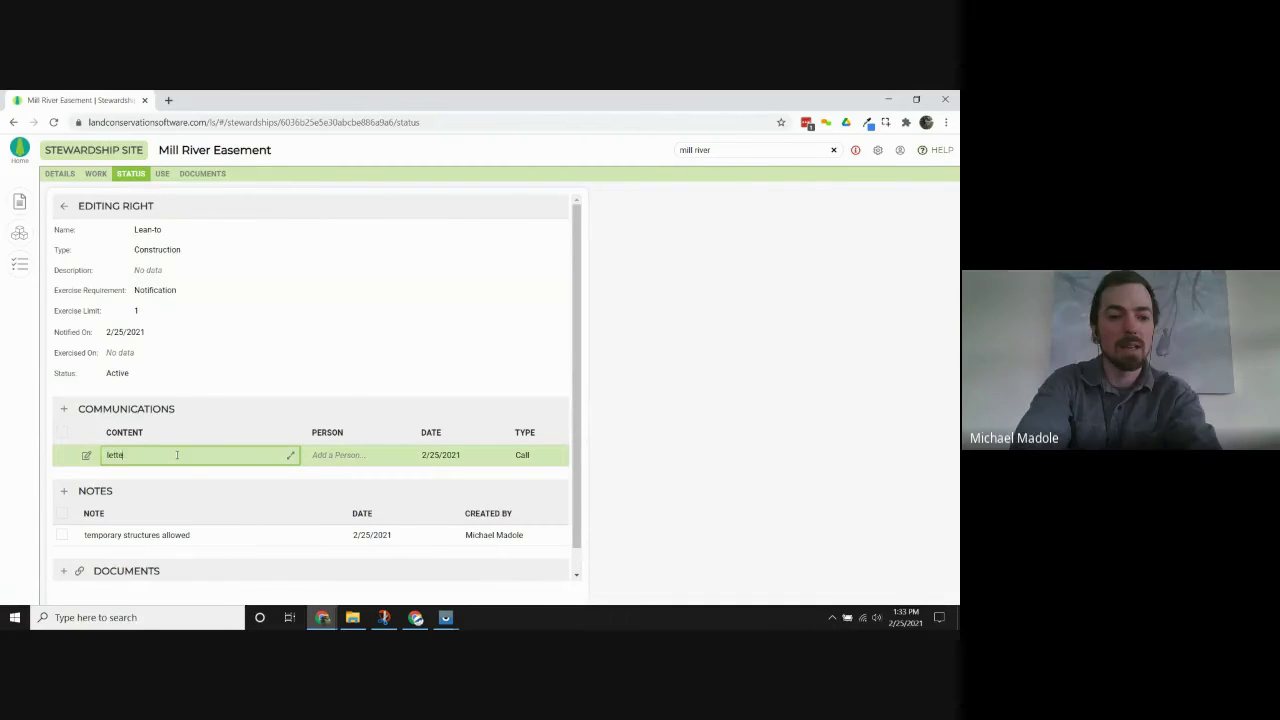
{"action": "type", "text": "r stating approval"}
{"action": "key", "text": "Tab"}
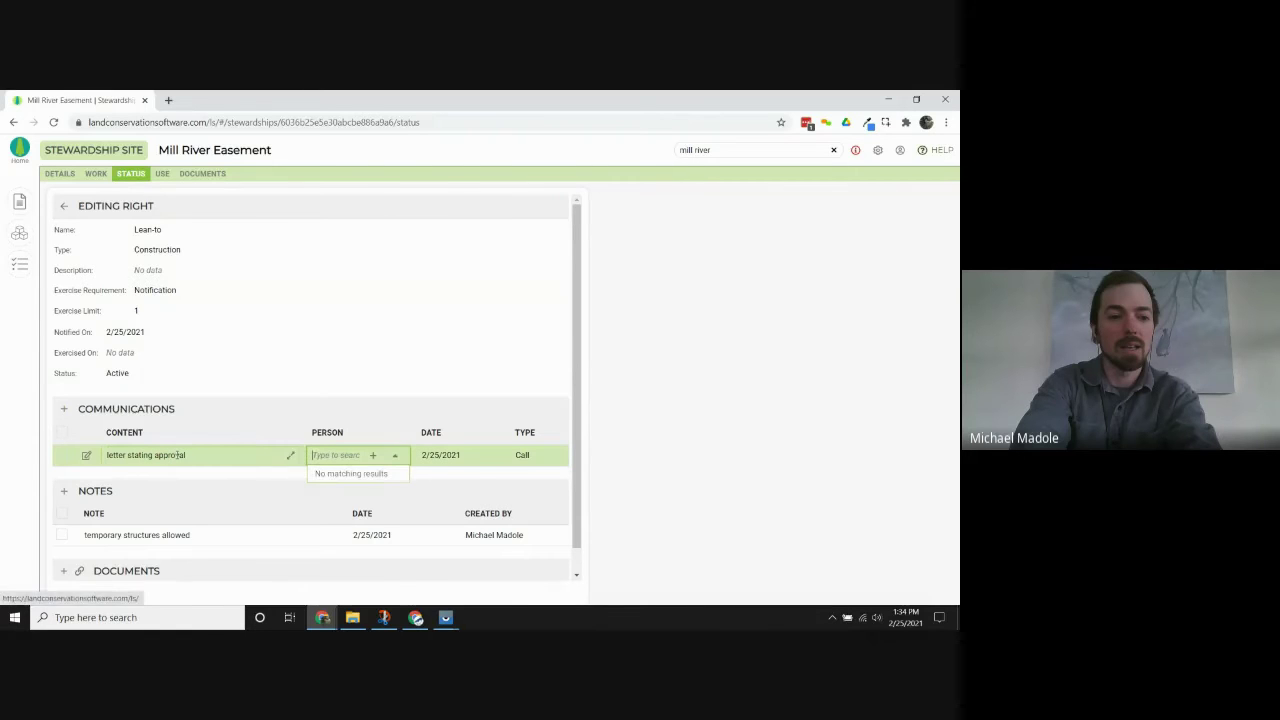
{"action": "type", "text": "st"}
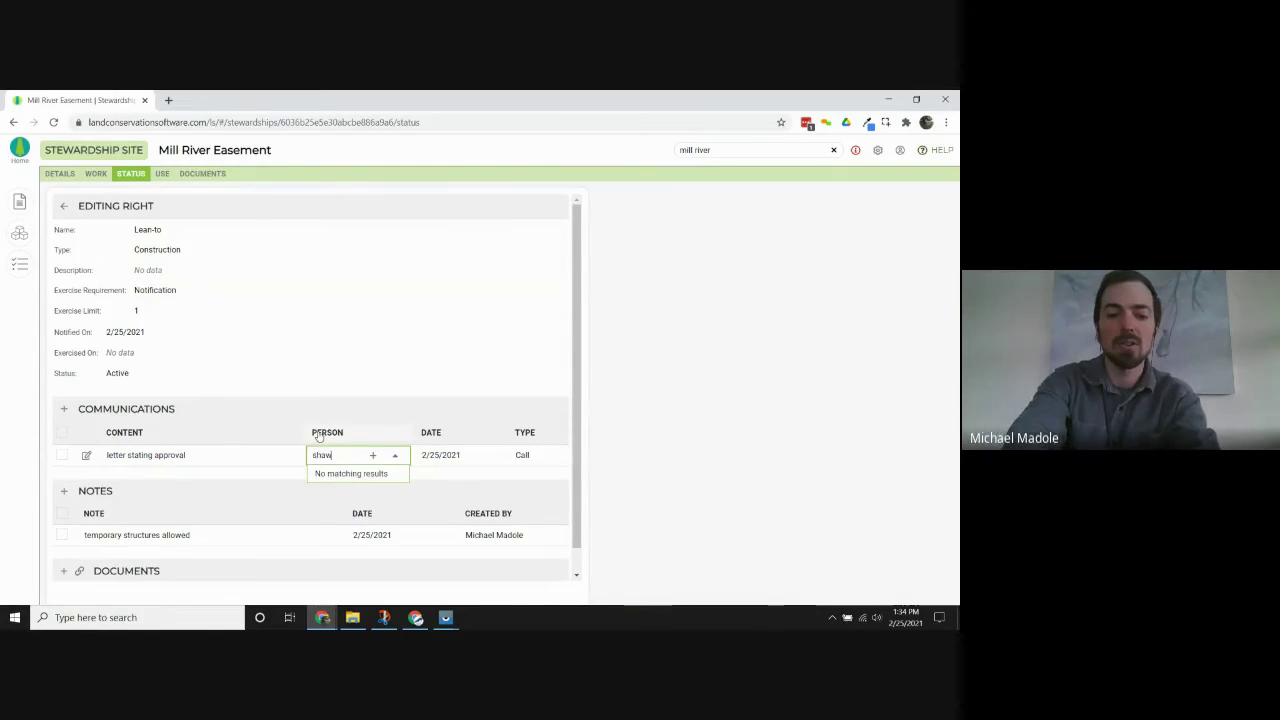
{"action": "type", "text": "aw"}
{"action": "left_click", "coordinate": [328, 491]}
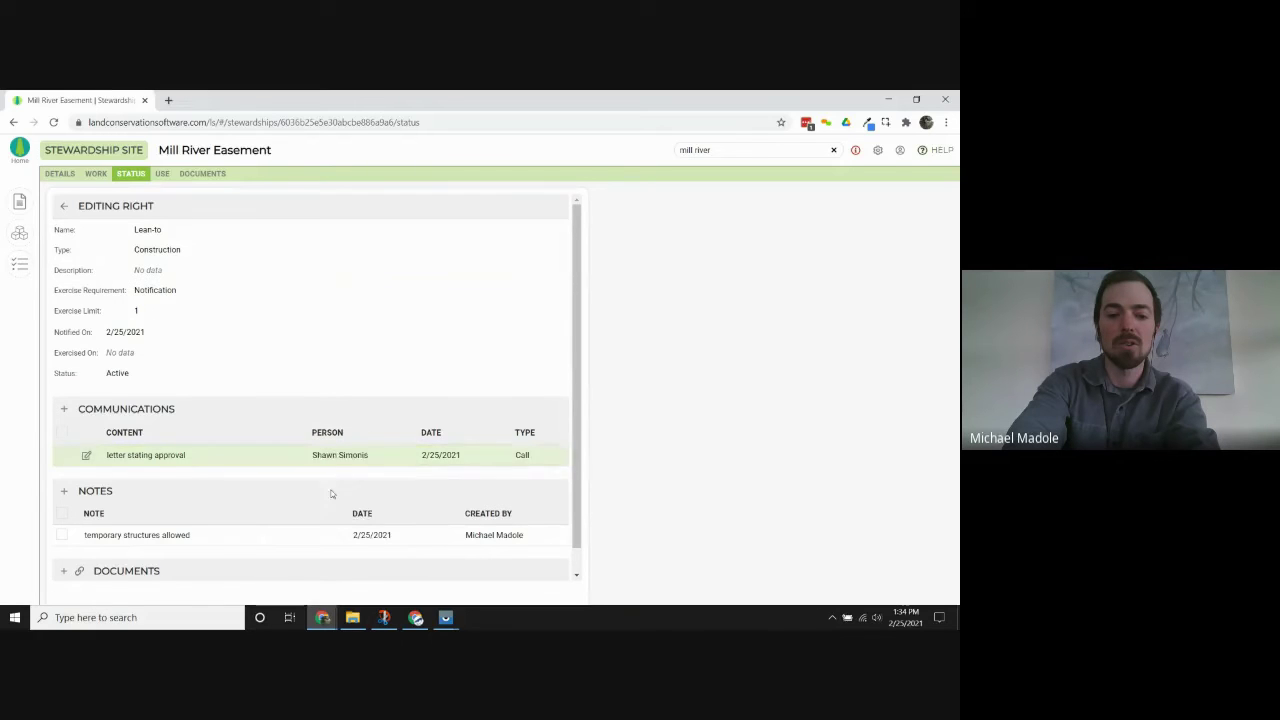
{"action": "left_click", "coordinate": [560, 452]}
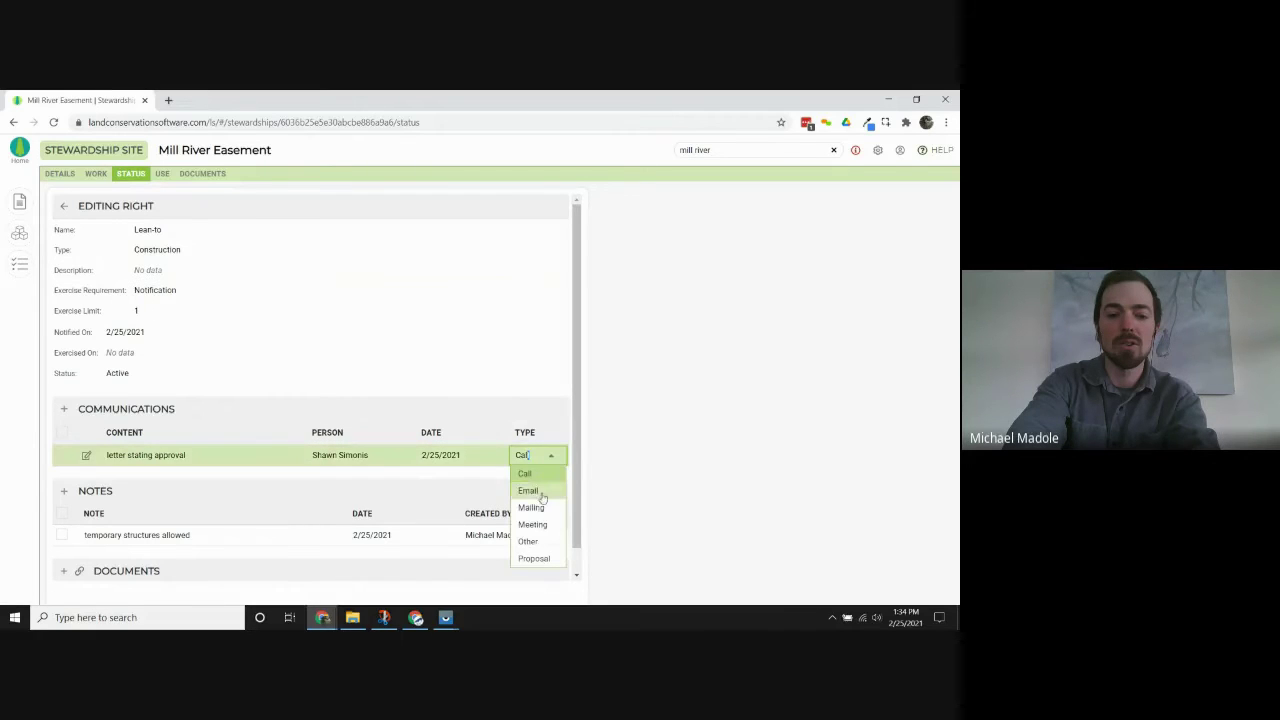
{"action": "left_click", "coordinate": [530, 507]}
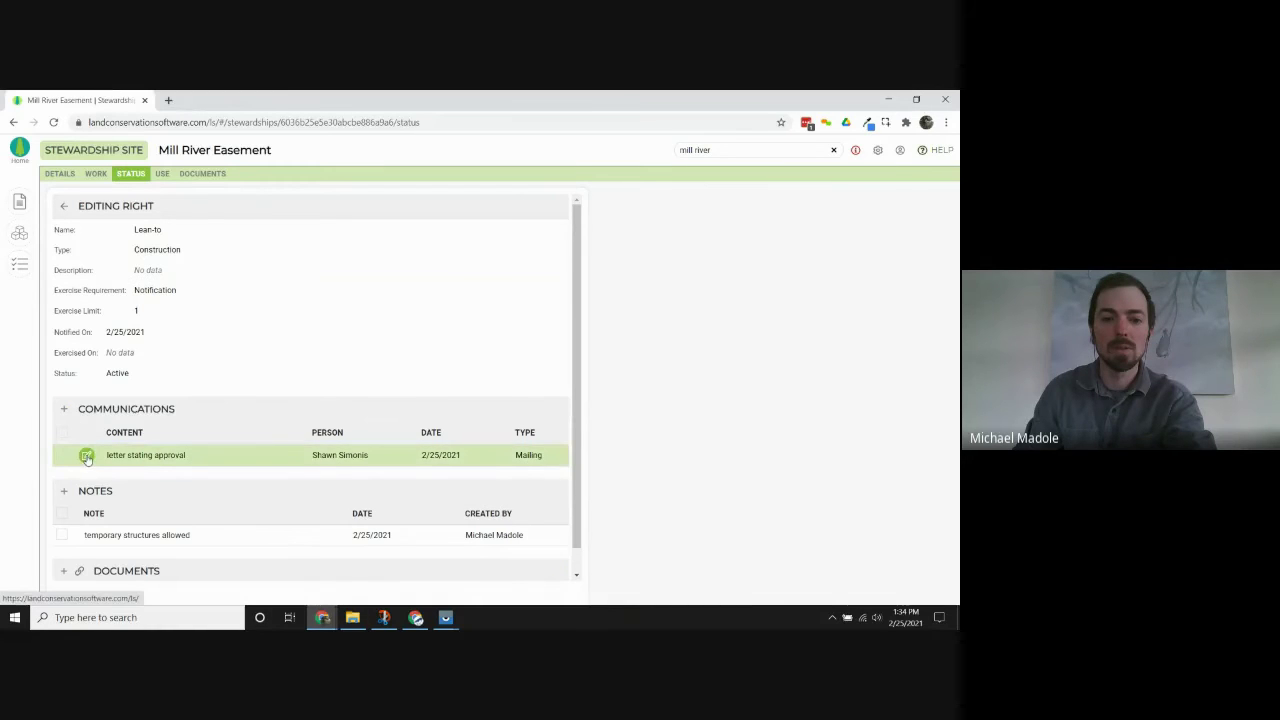
Review the new communication's full record and return to the Lean-to right's details.
{"action": "left_click", "coordinate": [86, 456]}
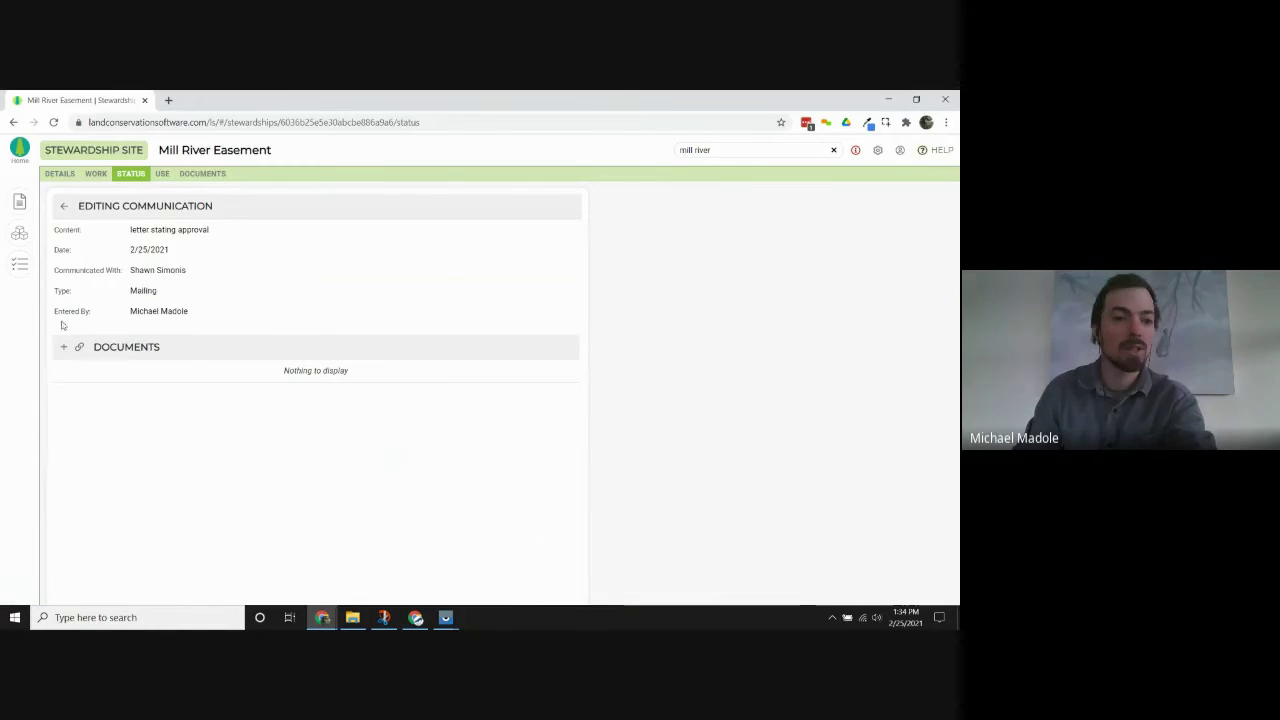
{"action": "left_click", "coordinate": [63, 206]}
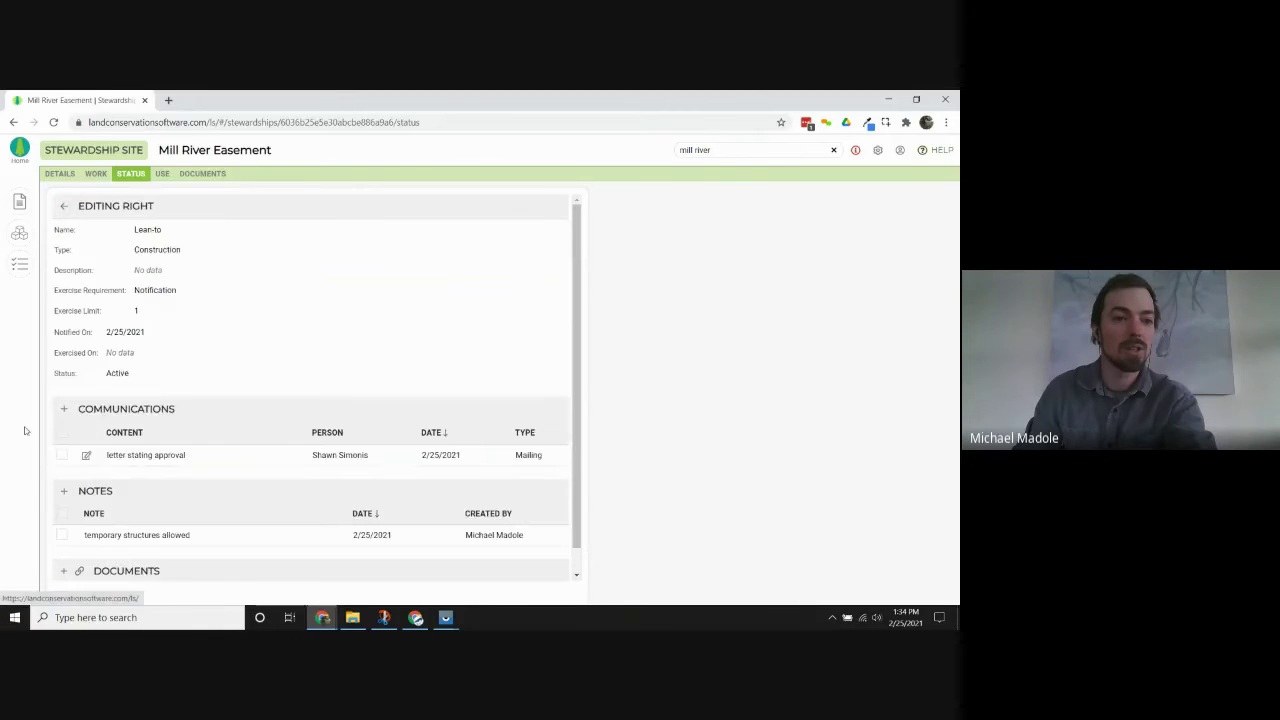
{"action": "left_click", "coordinate": [85, 456]}
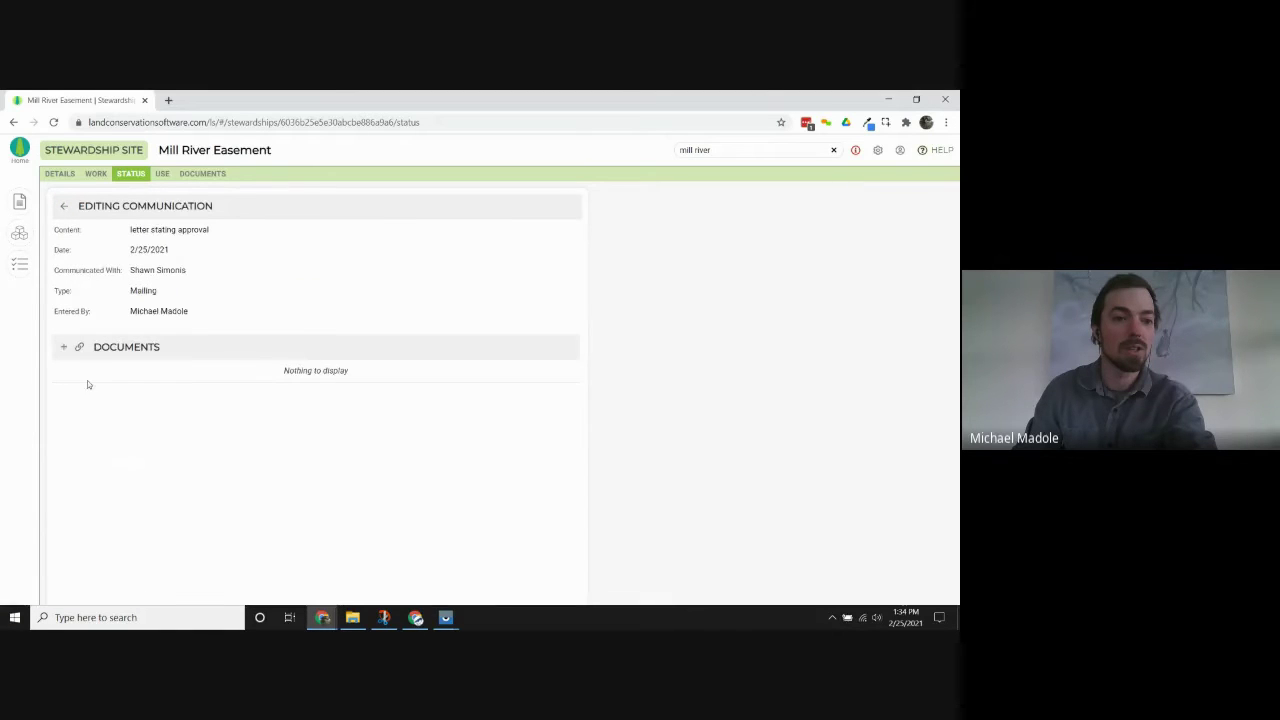
{"action": "left_click", "coordinate": [64, 208]}
{"action": "scroll", "coordinate": [97, 523], "scroll_direction": "down", "scroll_amount": 1}
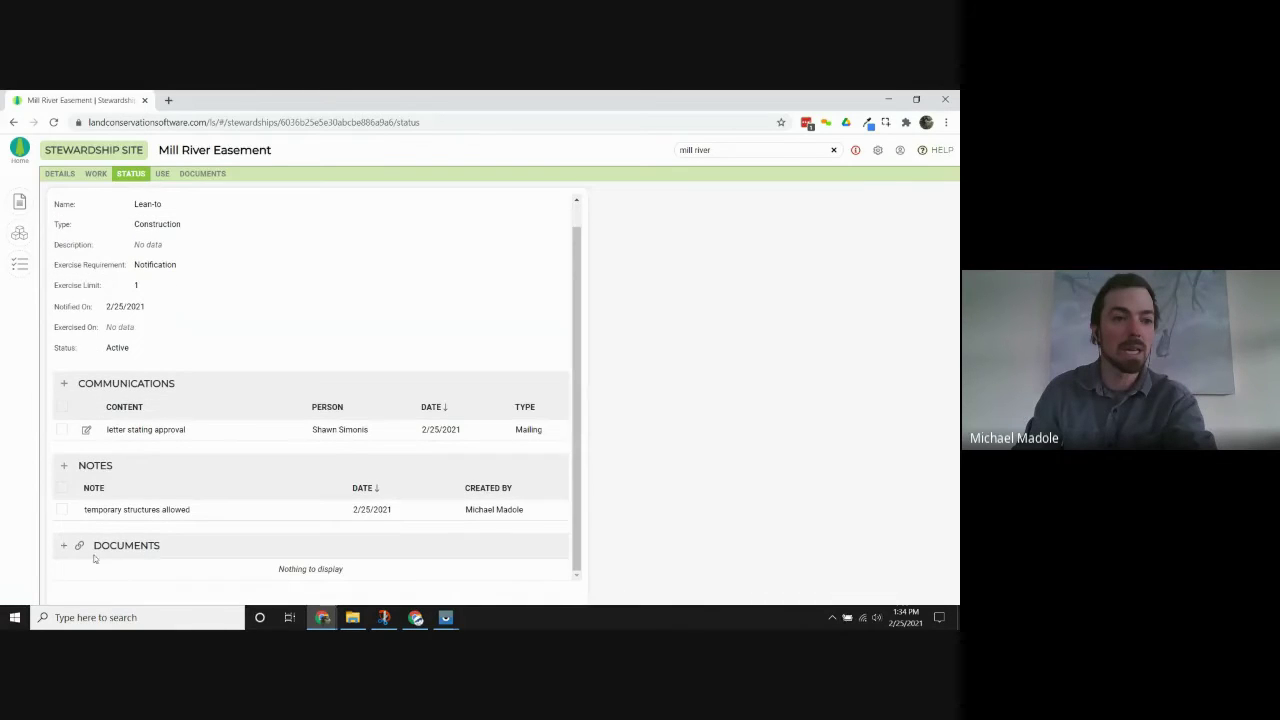
{"action": "scroll", "coordinate": [126, 548], "scroll_direction": "up", "scroll_amount": 1}
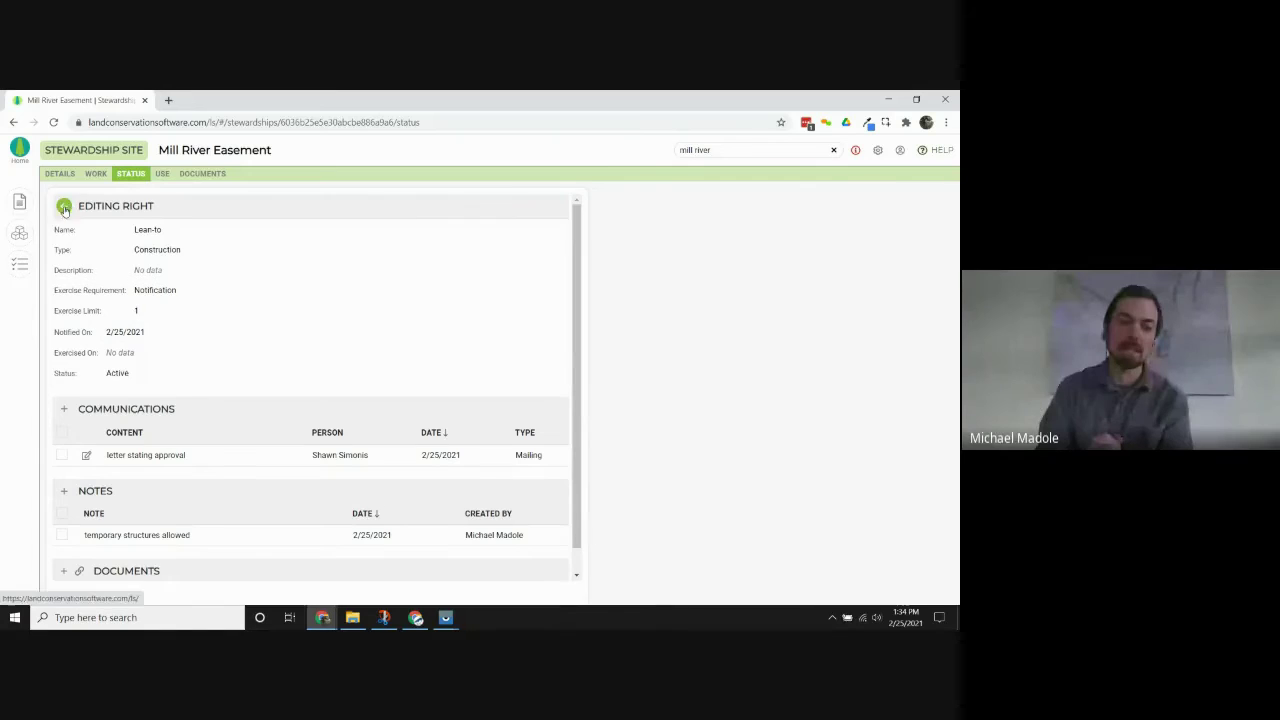
Reopen the Lean-to right and enter 2/25/2021 as its Exercised On date.
{"action": "left_click", "coordinate": [63, 205]}
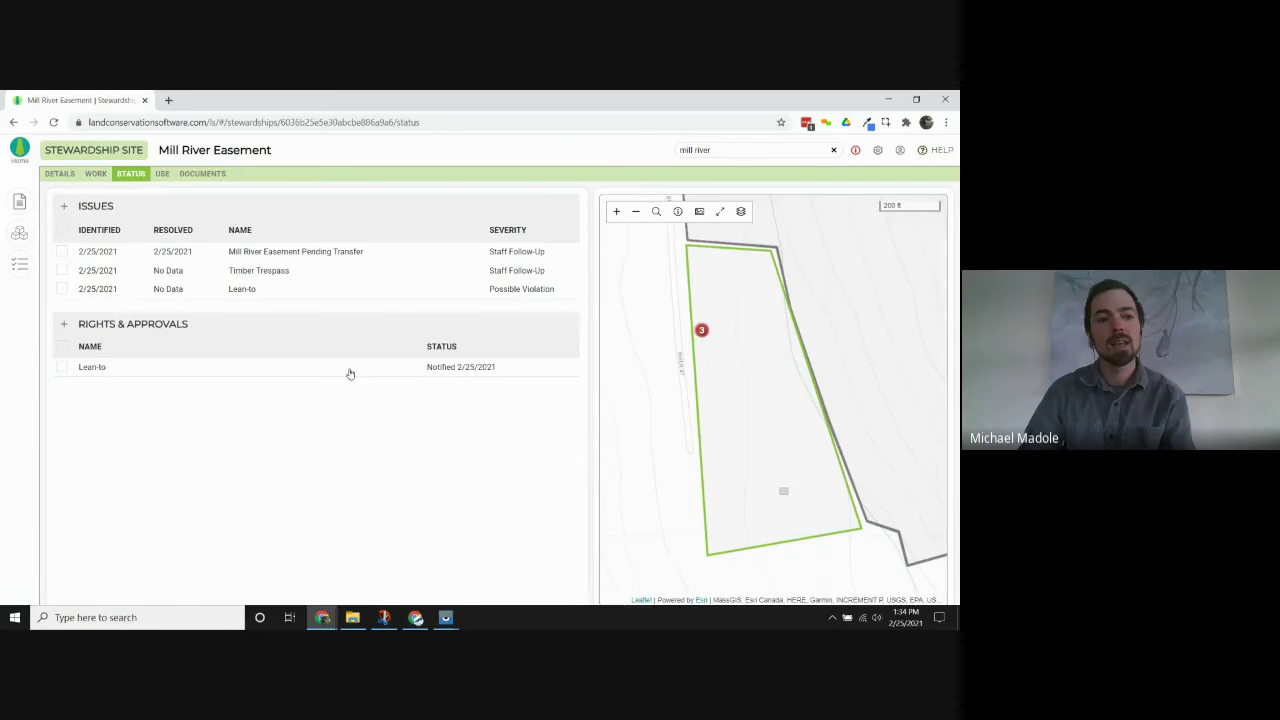
{"action": "left_click", "coordinate": [335, 371]}
{"action": "left_click", "coordinate": [223, 352]}
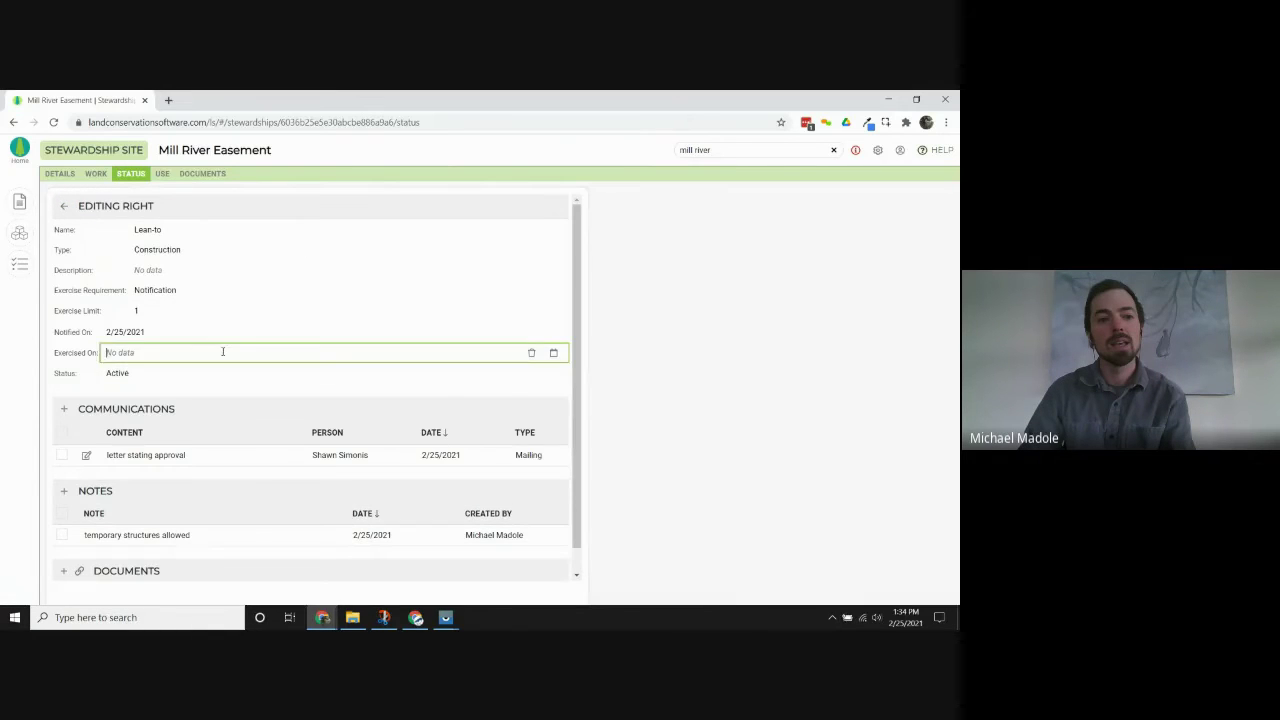
{"action": "type", "text": "2/2"}
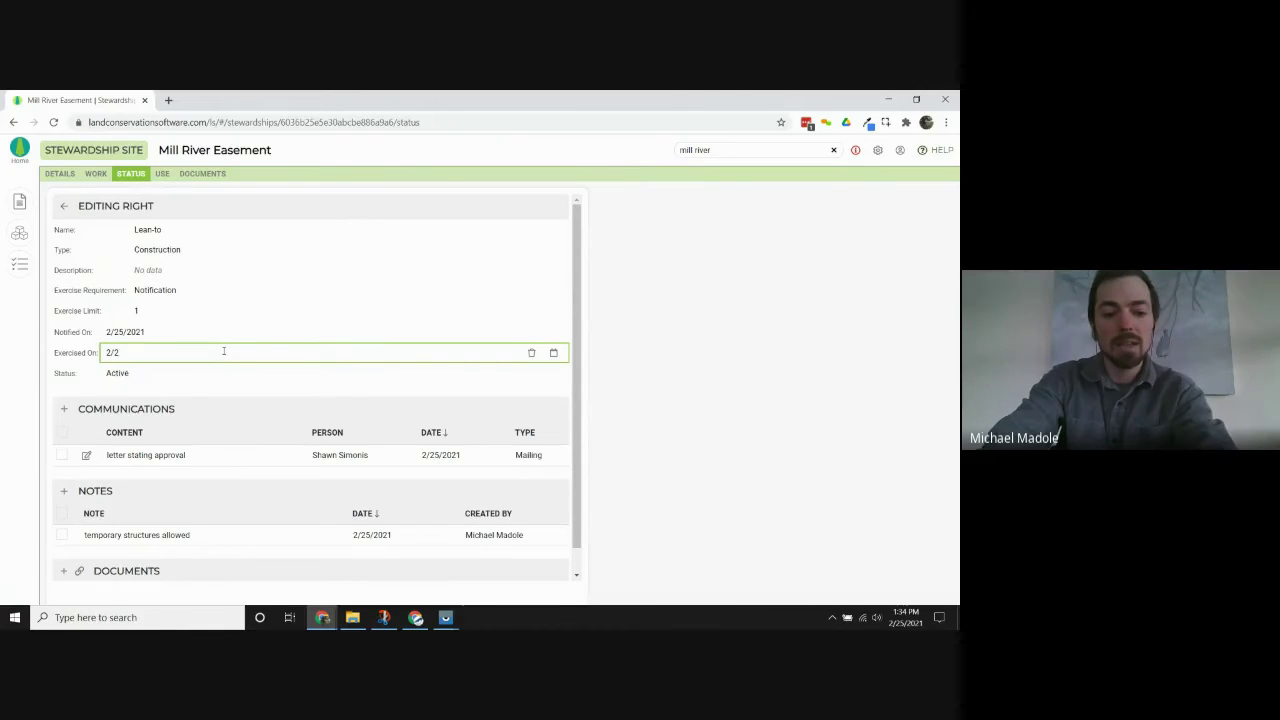
{"action": "type", "text": "5/2021"}
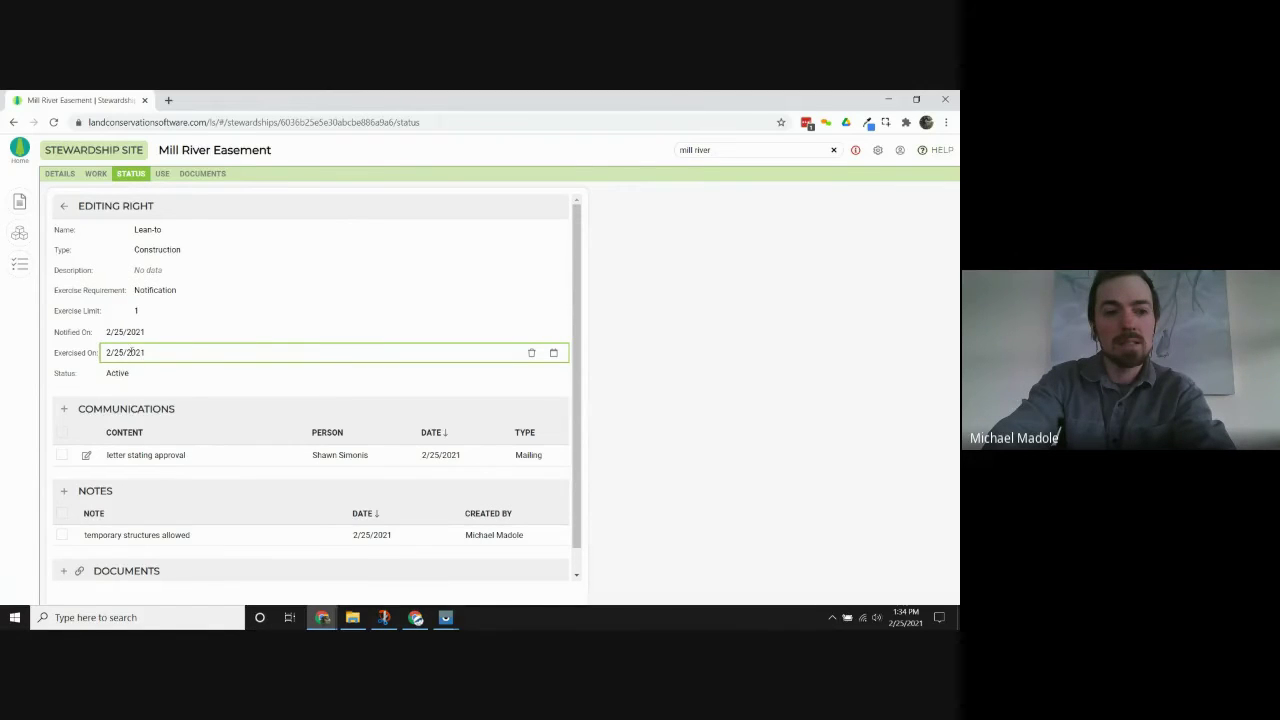
{"action": "left_click", "coordinate": [77, 326]}
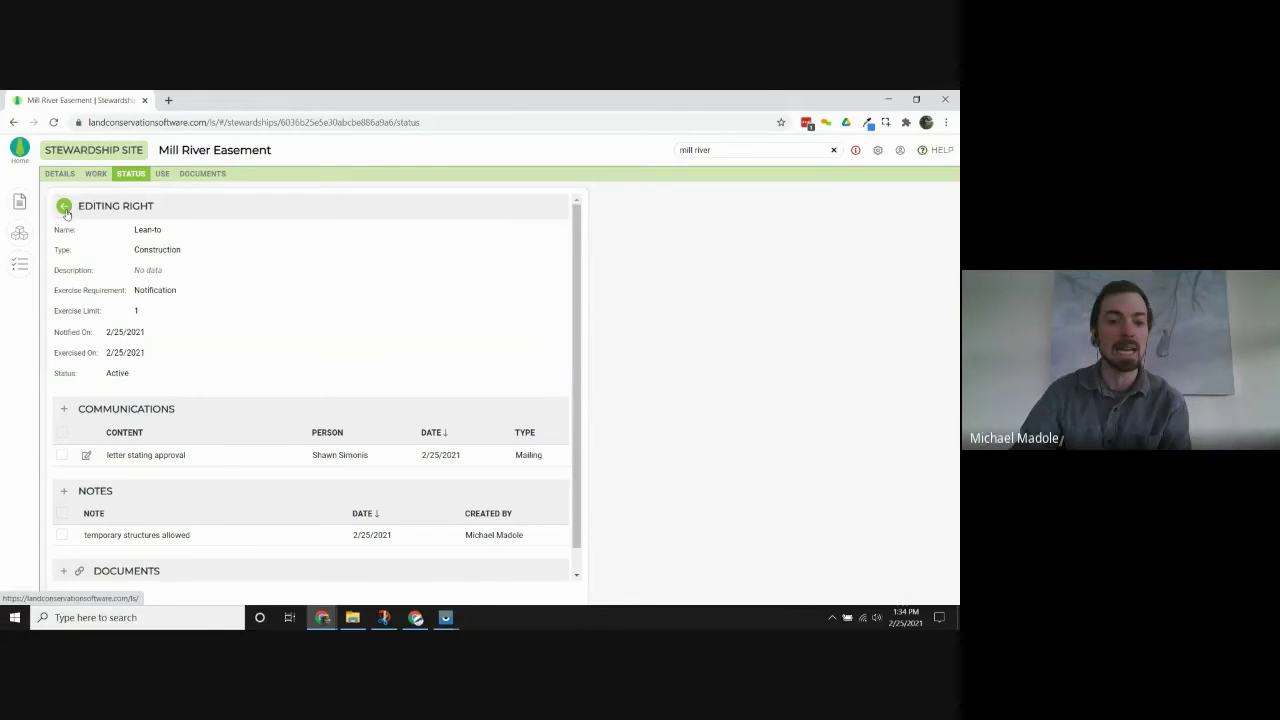
Go back from Editing Right to the Mill River Easement Status page.
{"action": "left_click", "coordinate": [64, 208]}
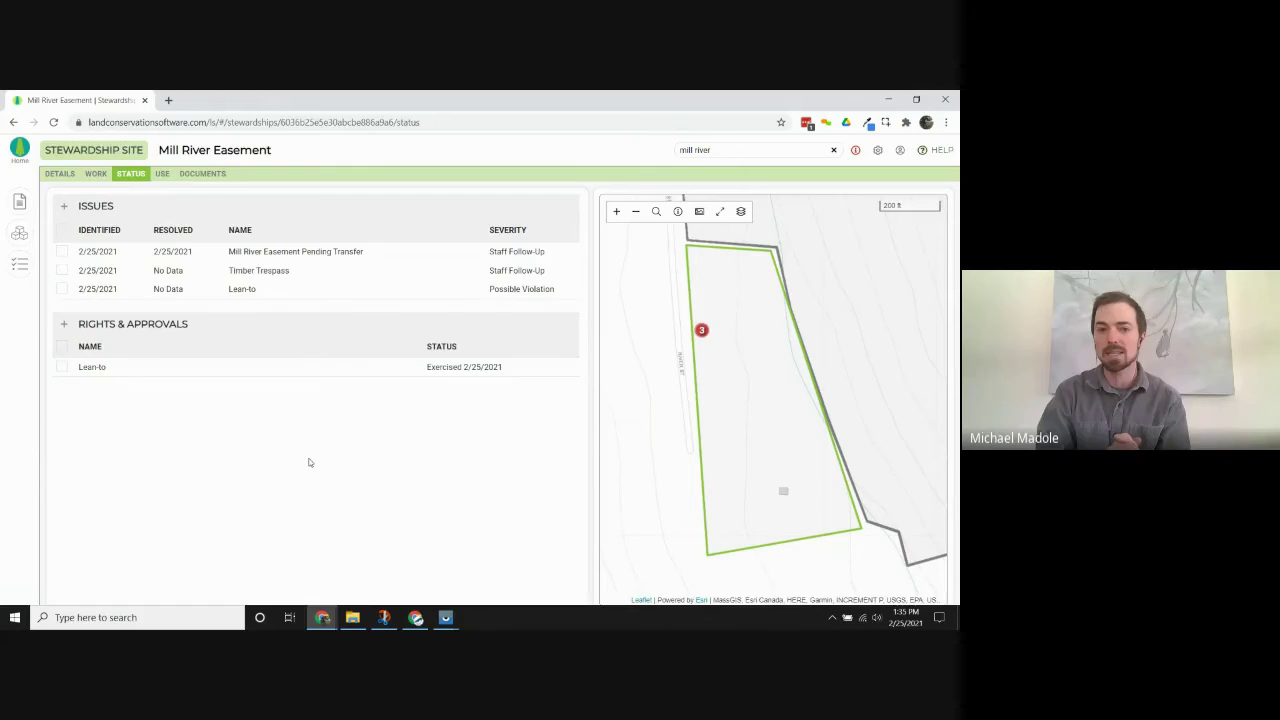
Add a new right named 'Right to Build 2 Barns' with an exercise limit of 2.
{"action": "left_click", "coordinate": [63, 324]}
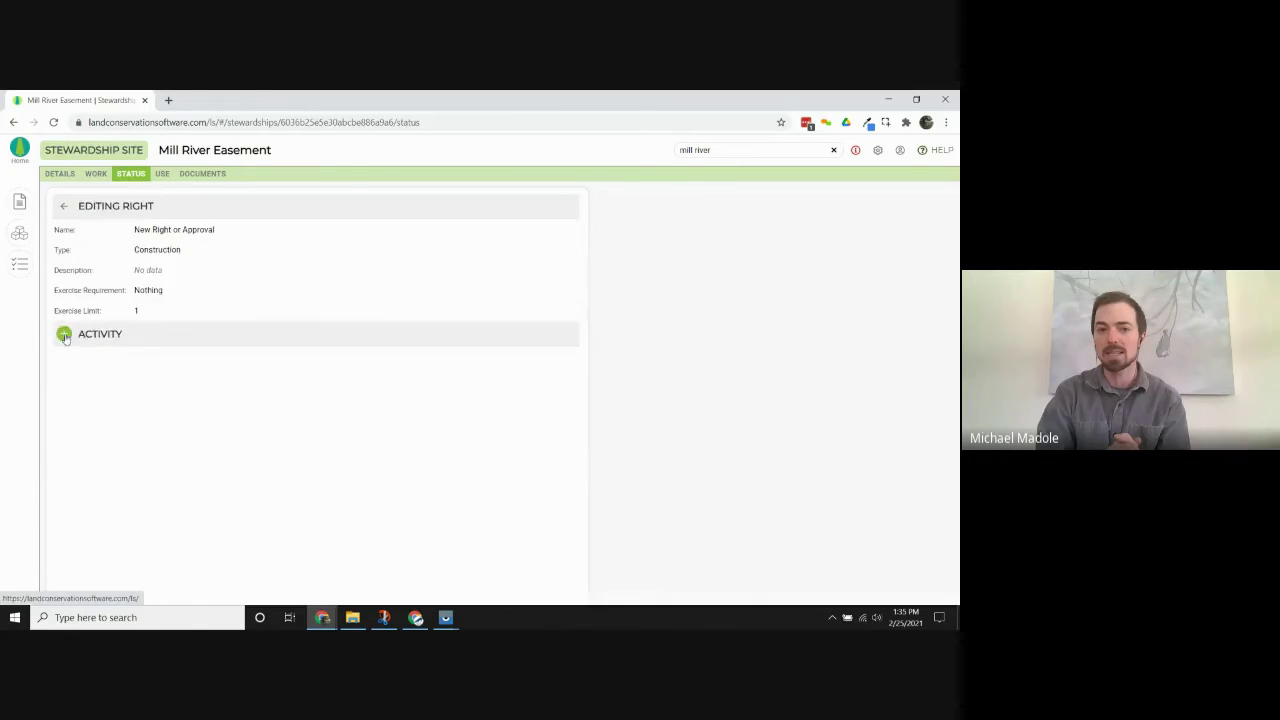
{"action": "left_click", "coordinate": [232, 232]}
{"action": "type", "text": "R"}
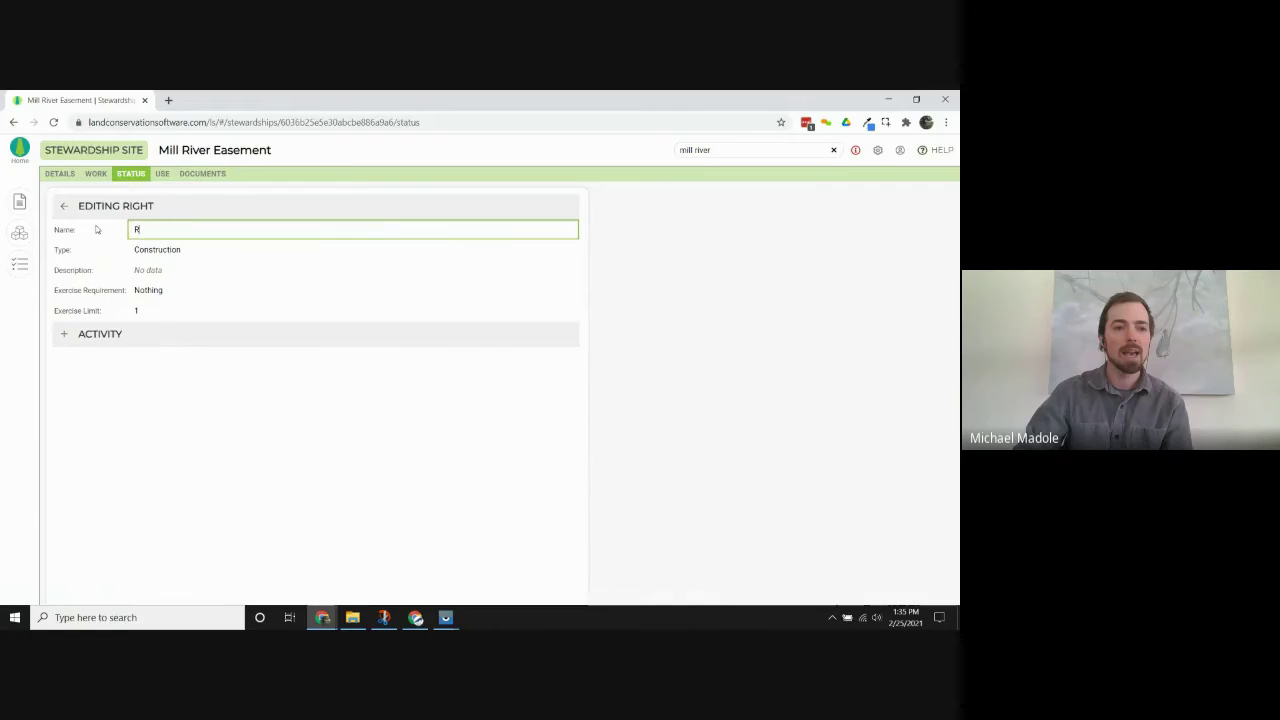
{"action": "type", "text": "ight to build"}
{"action": "key", "text": "BackSpace"}
{"action": "key", "text": "BackSpace"}
{"action": "type", "text": "Build 2 B"}
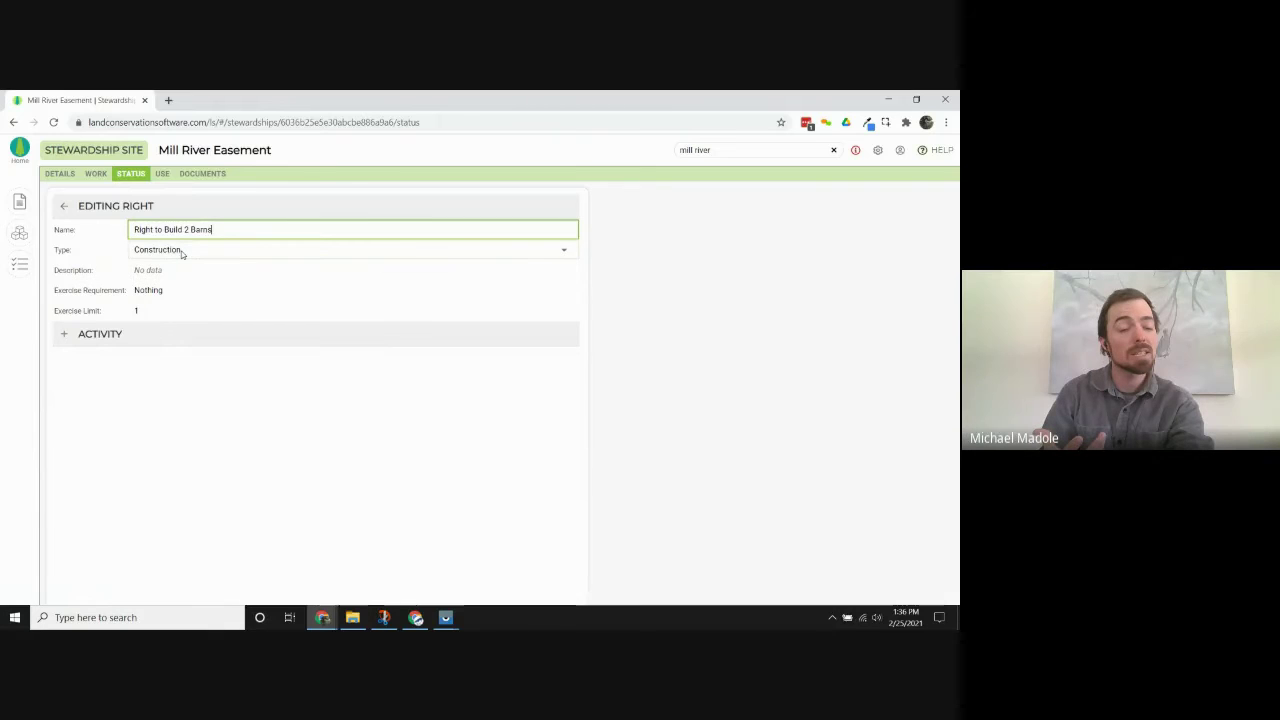
{"action": "left_click", "coordinate": [185, 310]}
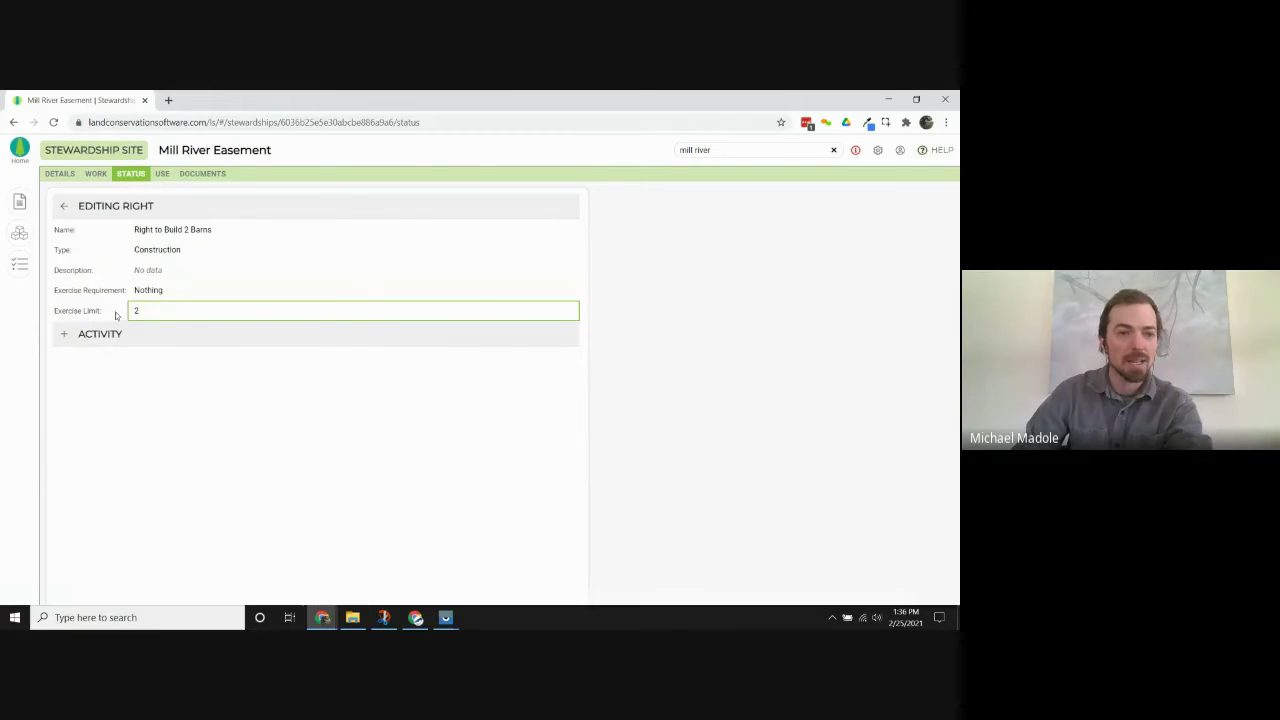
{"action": "left_click", "coordinate": [146, 299]}
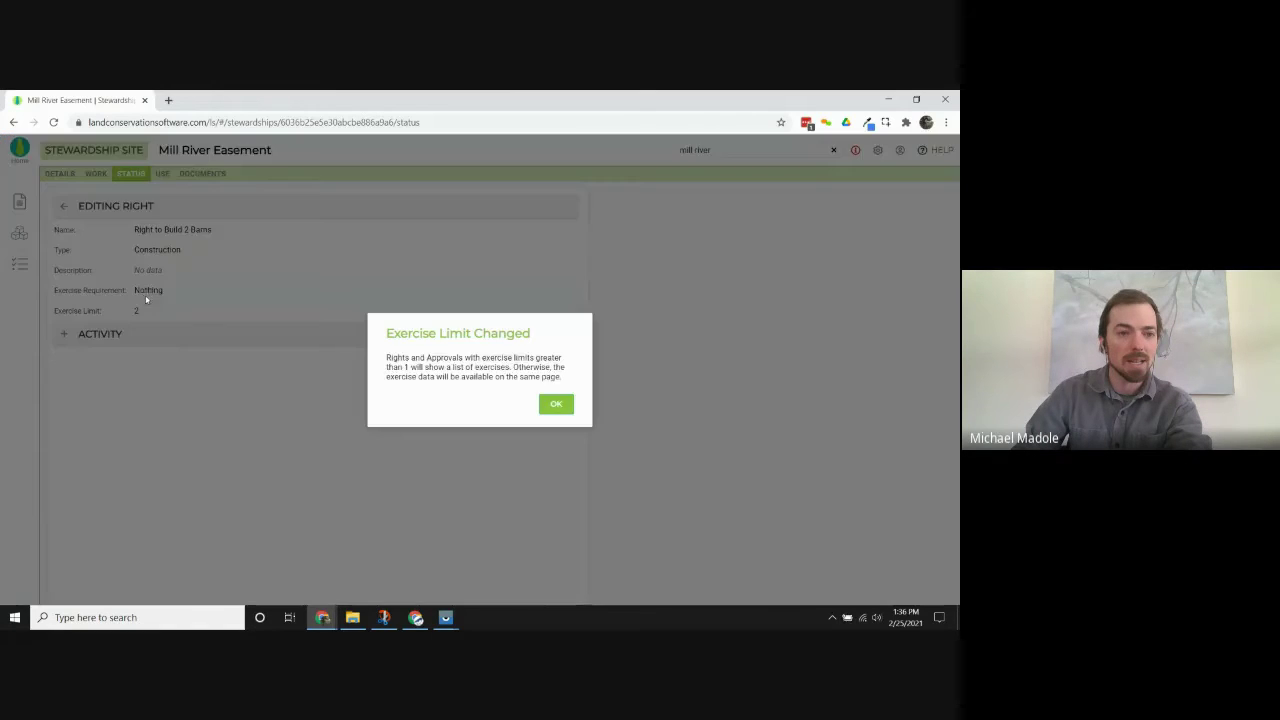
{"action": "left_click", "coordinate": [556, 403]}
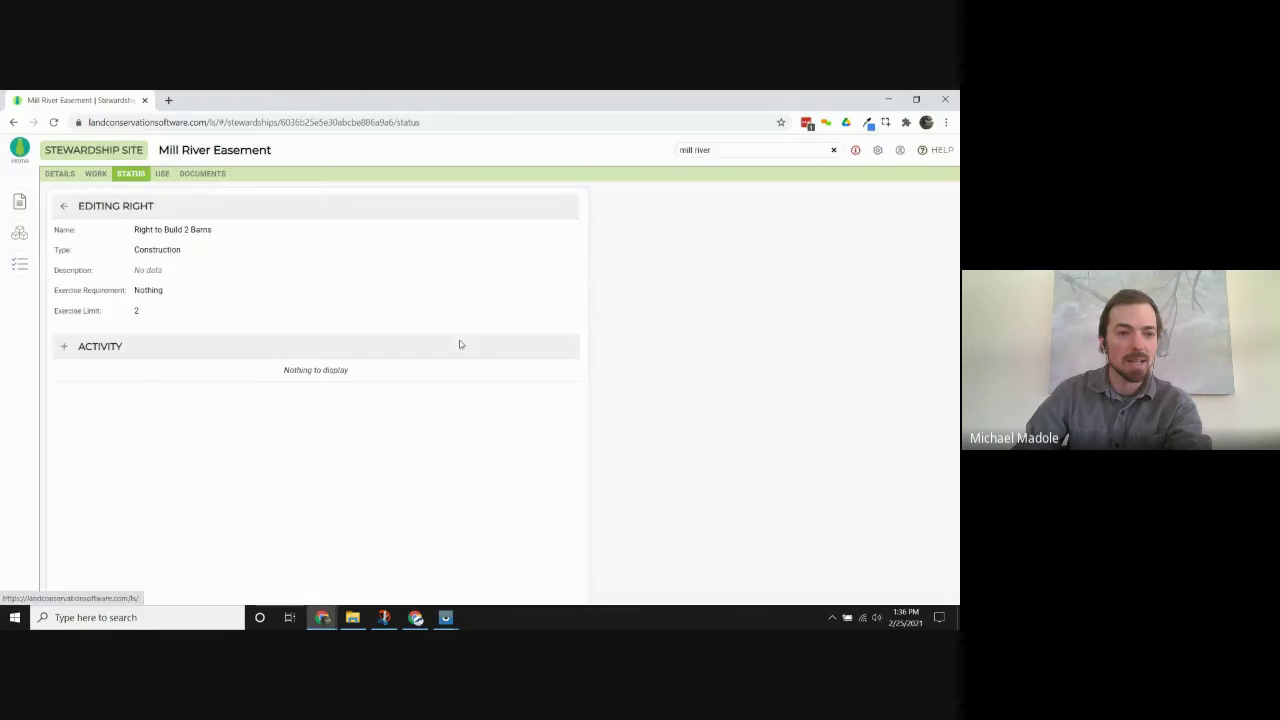
Set its exercise requirement to Approval and return to the status overview.
{"action": "left_click", "coordinate": [163, 290]}
{"action": "left_click", "coordinate": [164, 291]}
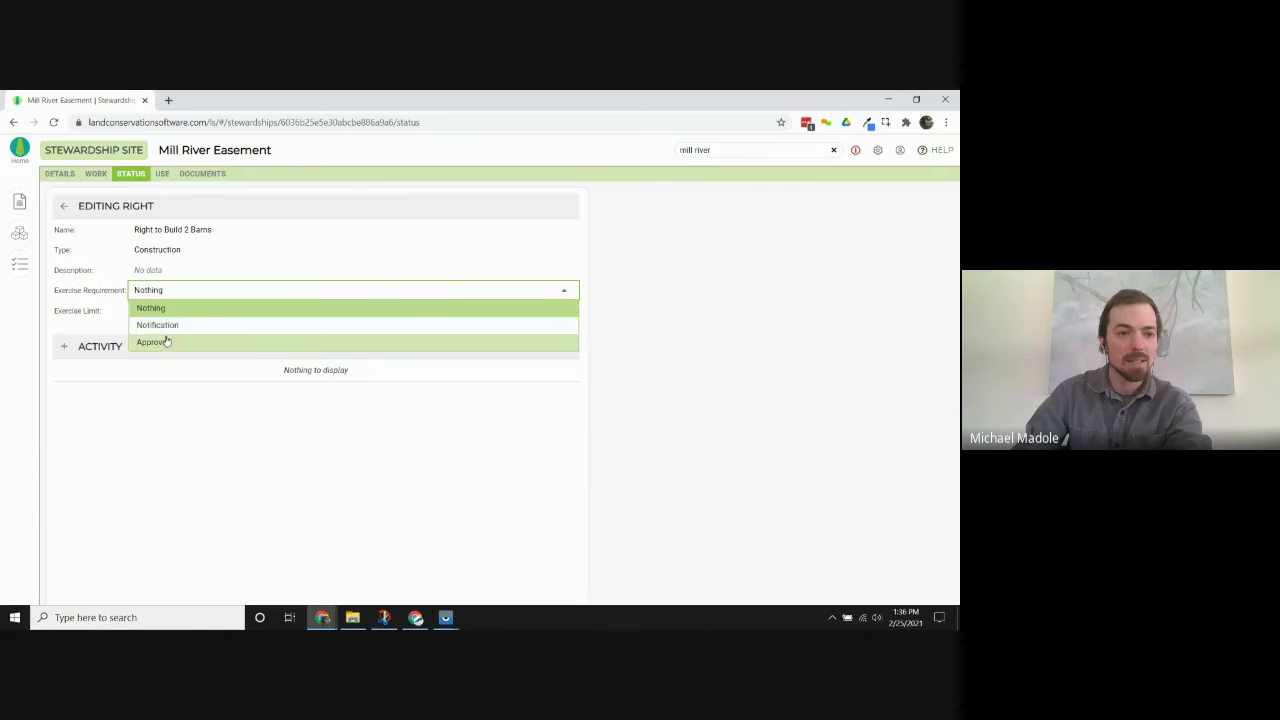
{"action": "left_click", "coordinate": [166, 343]}
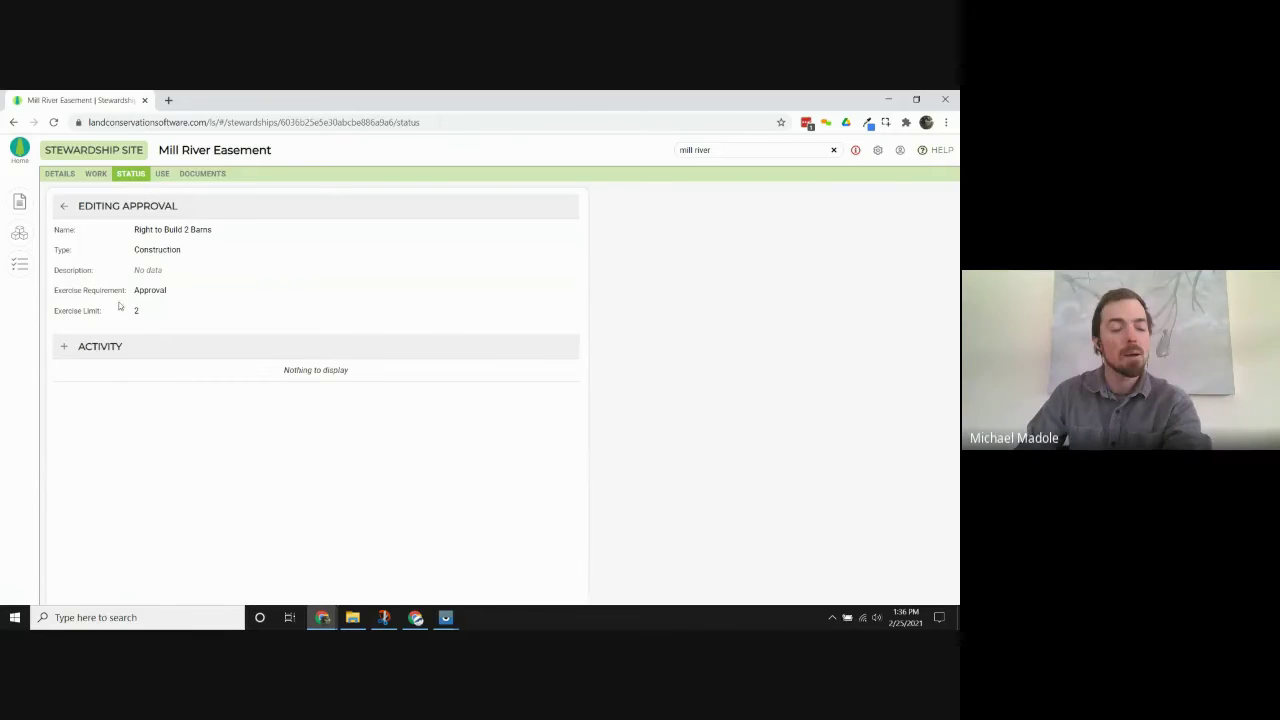
{"action": "left_click", "coordinate": [63, 205]}
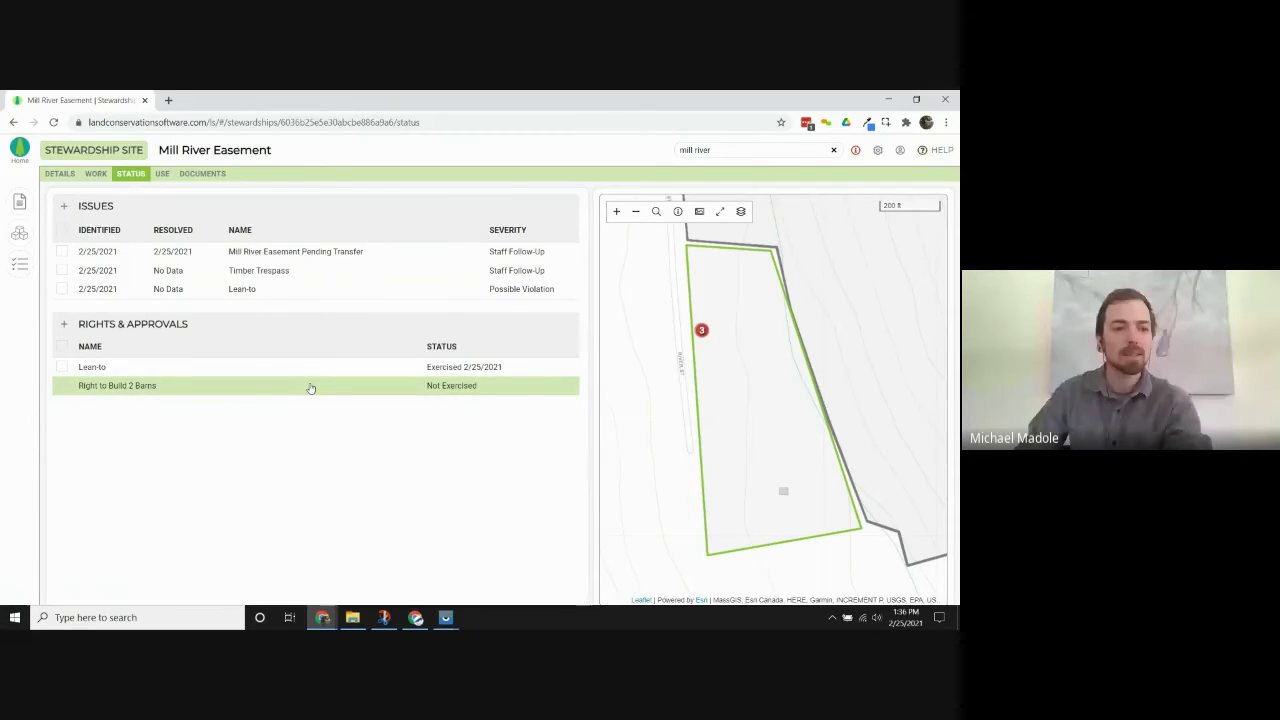
Add a request activity to the Right to Build 2 Barns approval, keeping its status Active.
{"action": "left_click", "coordinate": [311, 388]}
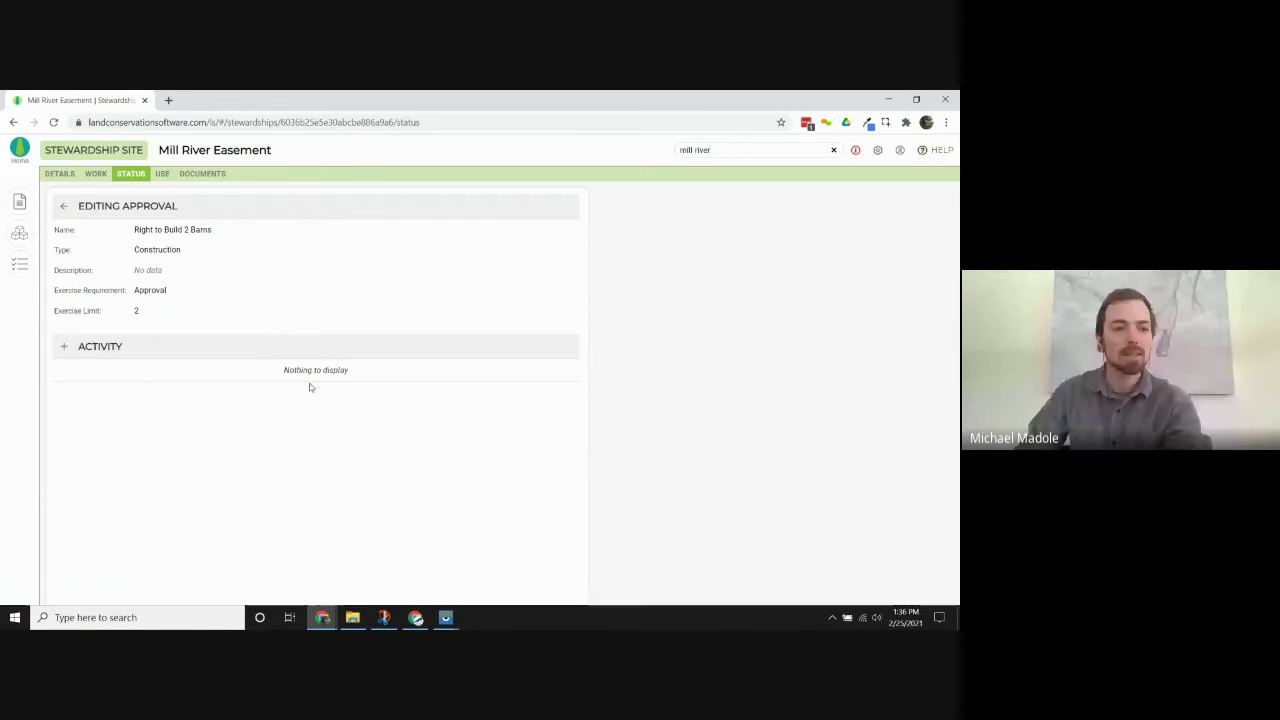
{"action": "left_click", "coordinate": [63, 347]}
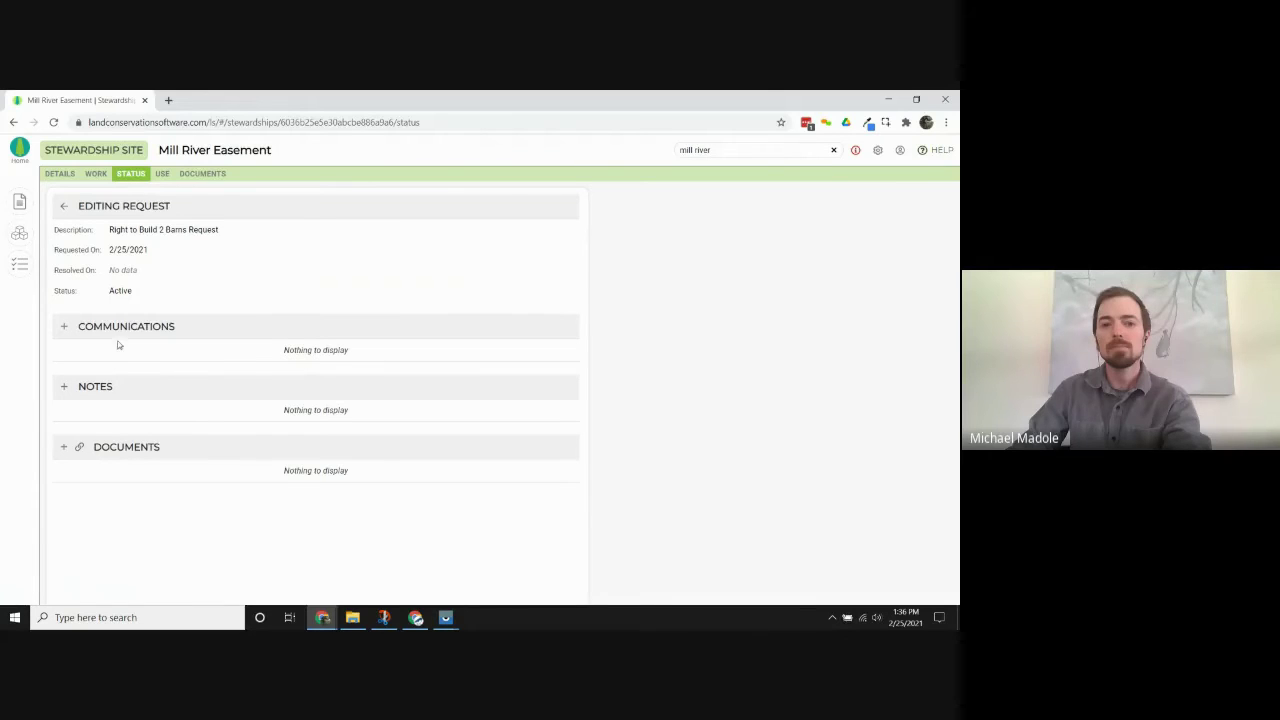
{"action": "left_click", "coordinate": [155, 290]}
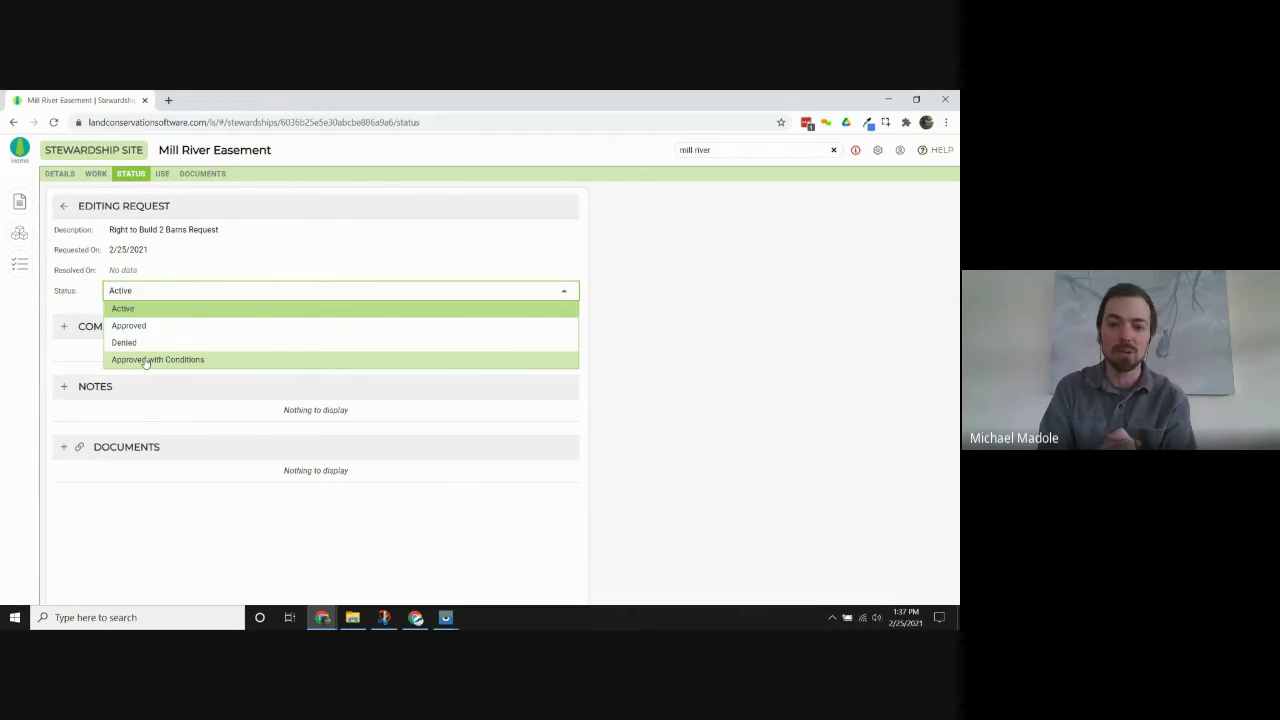
{"action": "left_click", "coordinate": [85, 287]}
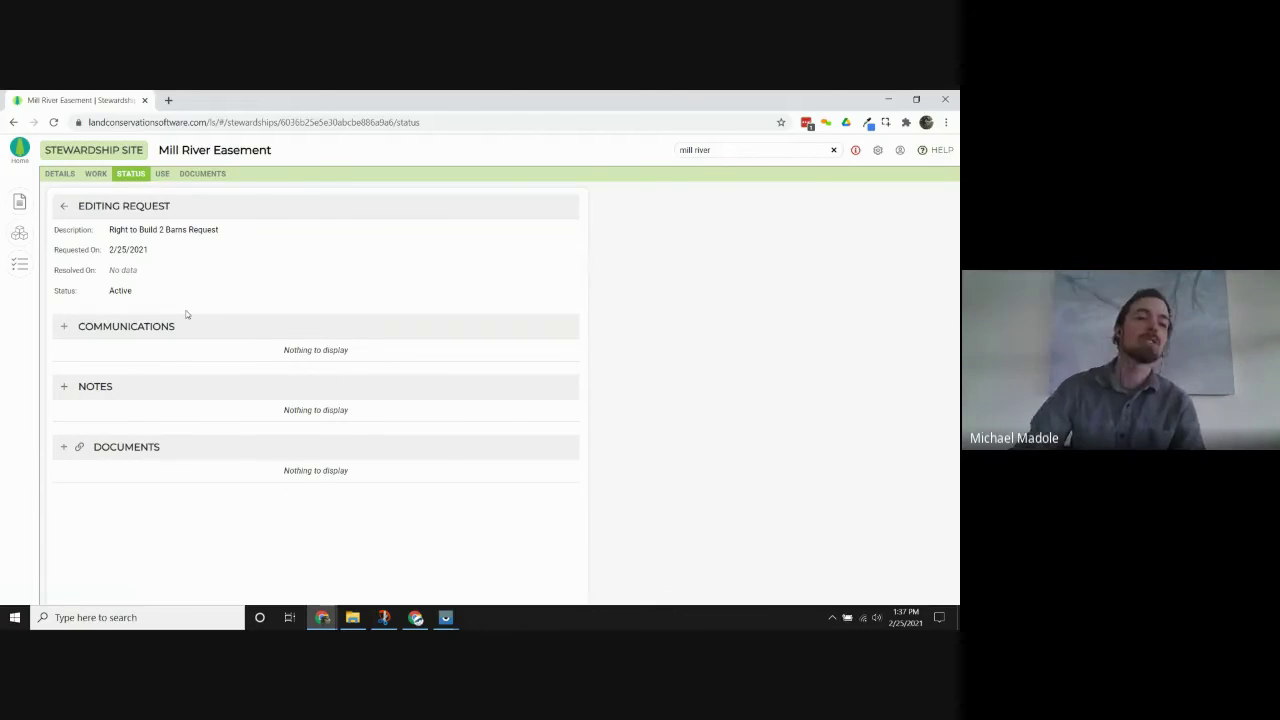
Log a Call 'asked to build first barn' with the searched contact, then go back to the approval.
{"action": "left_click", "coordinate": [64, 326]}
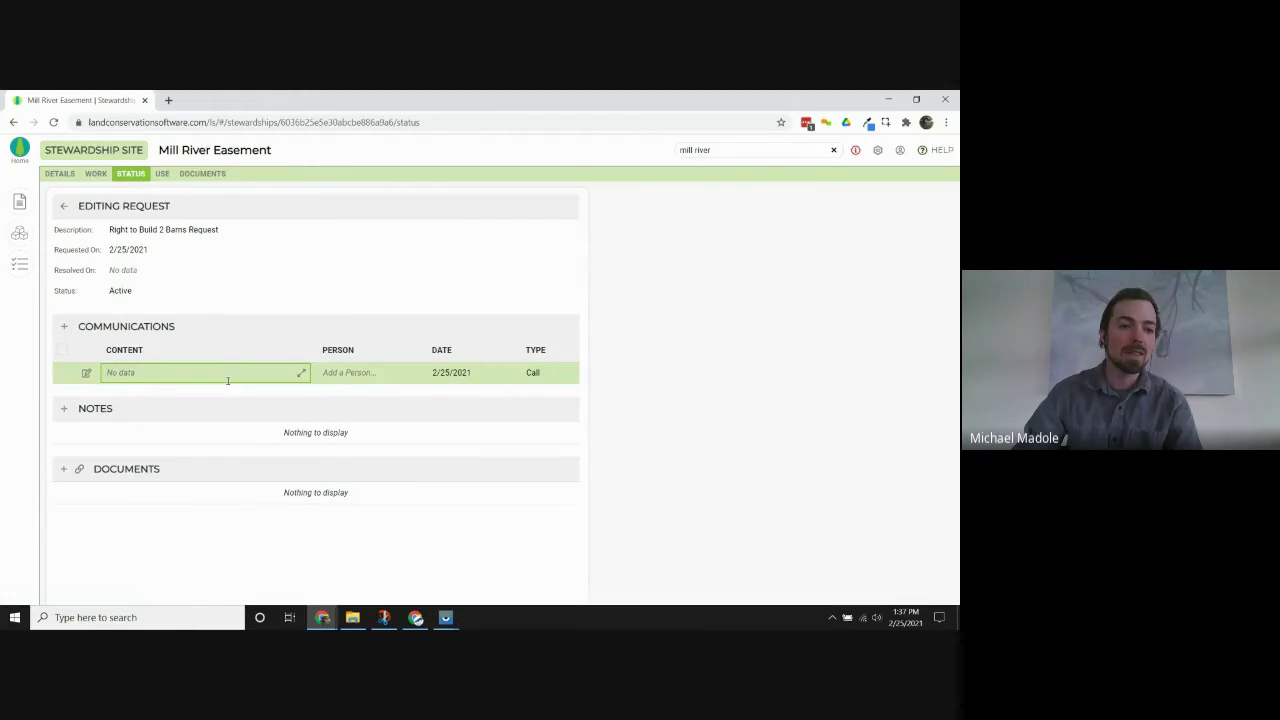
{"action": "type", "text": "asked to build first barn"}
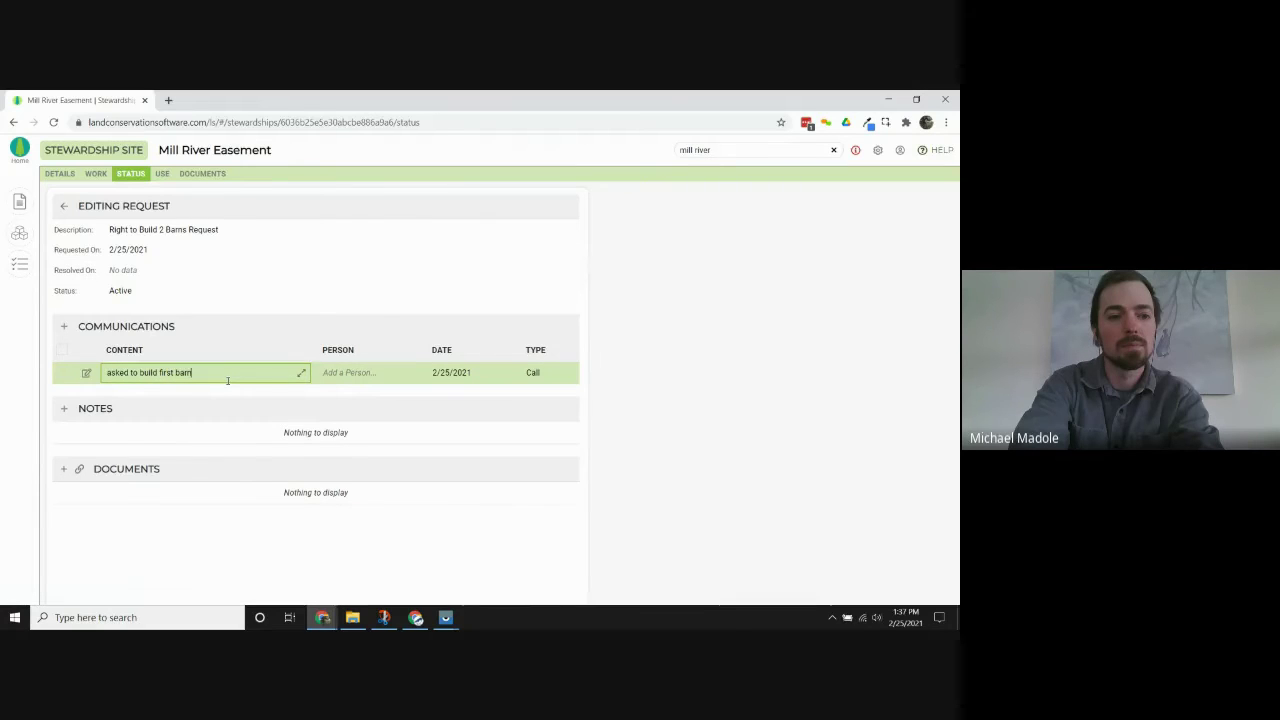
{"action": "key", "text": "Tab"}
{"action": "type", "text": "shawn"}
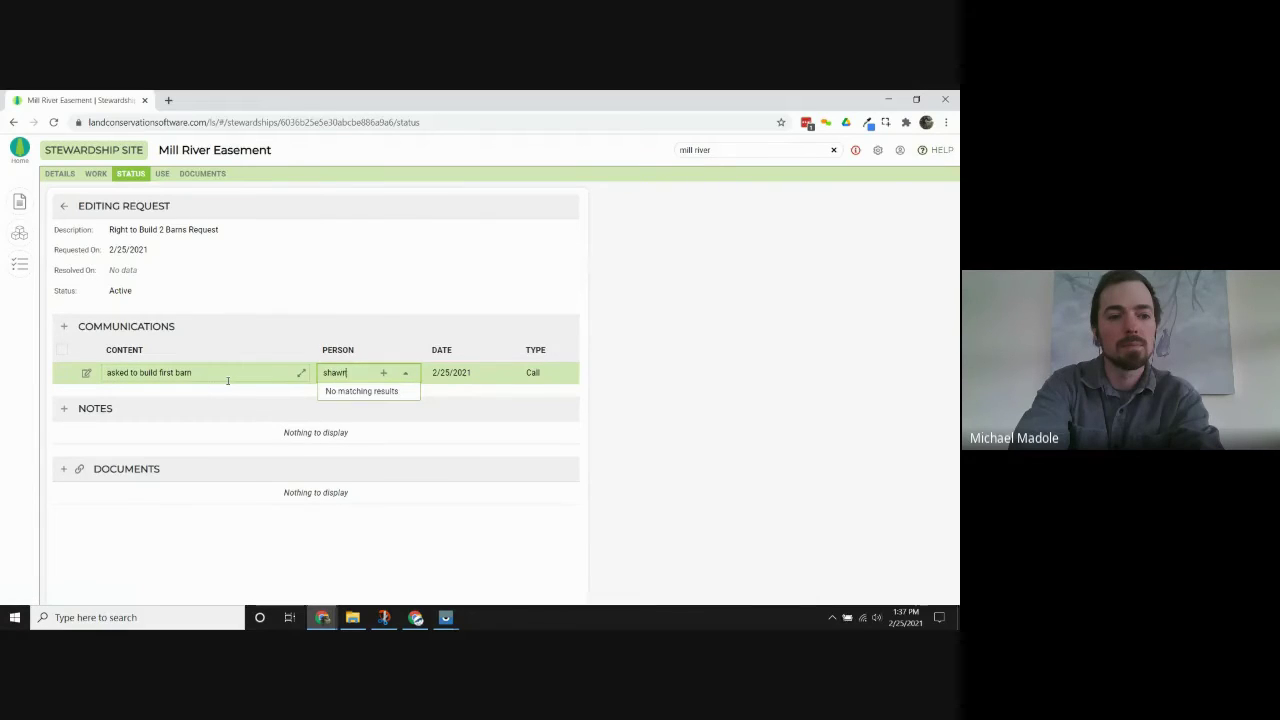
{"action": "left_click", "coordinate": [367, 408]}
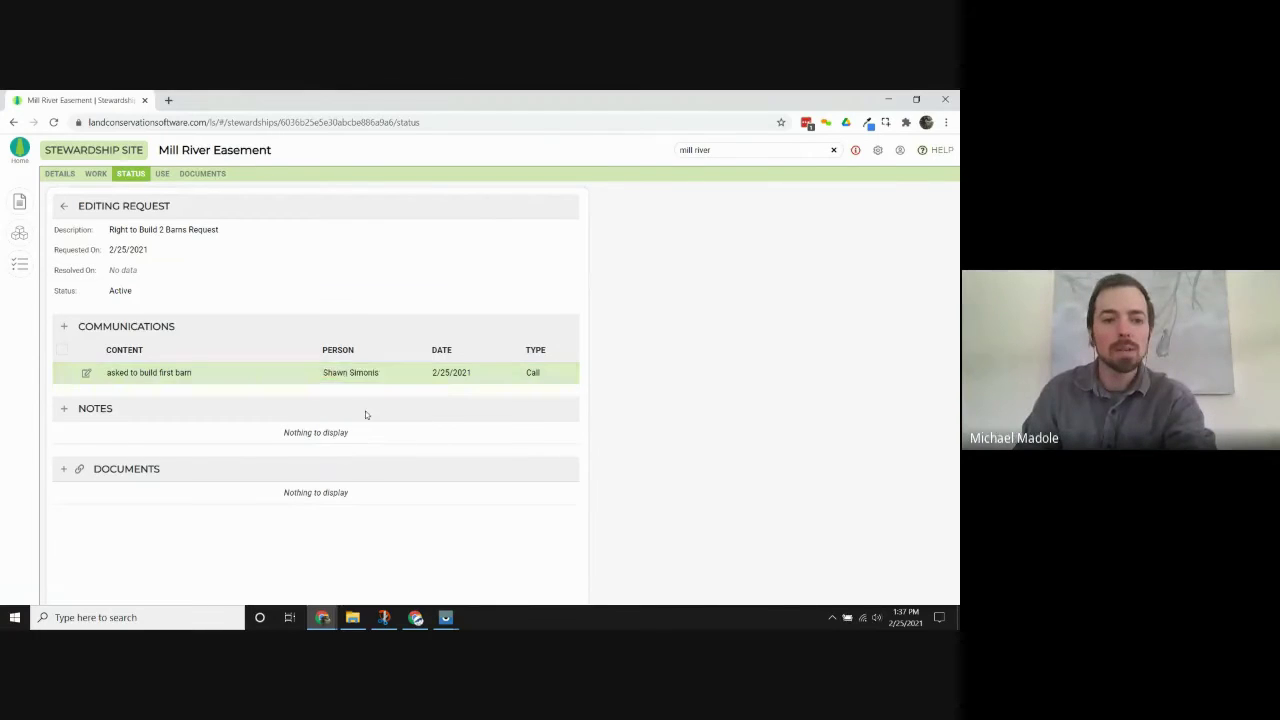
{"action": "left_click", "coordinate": [63, 207]}
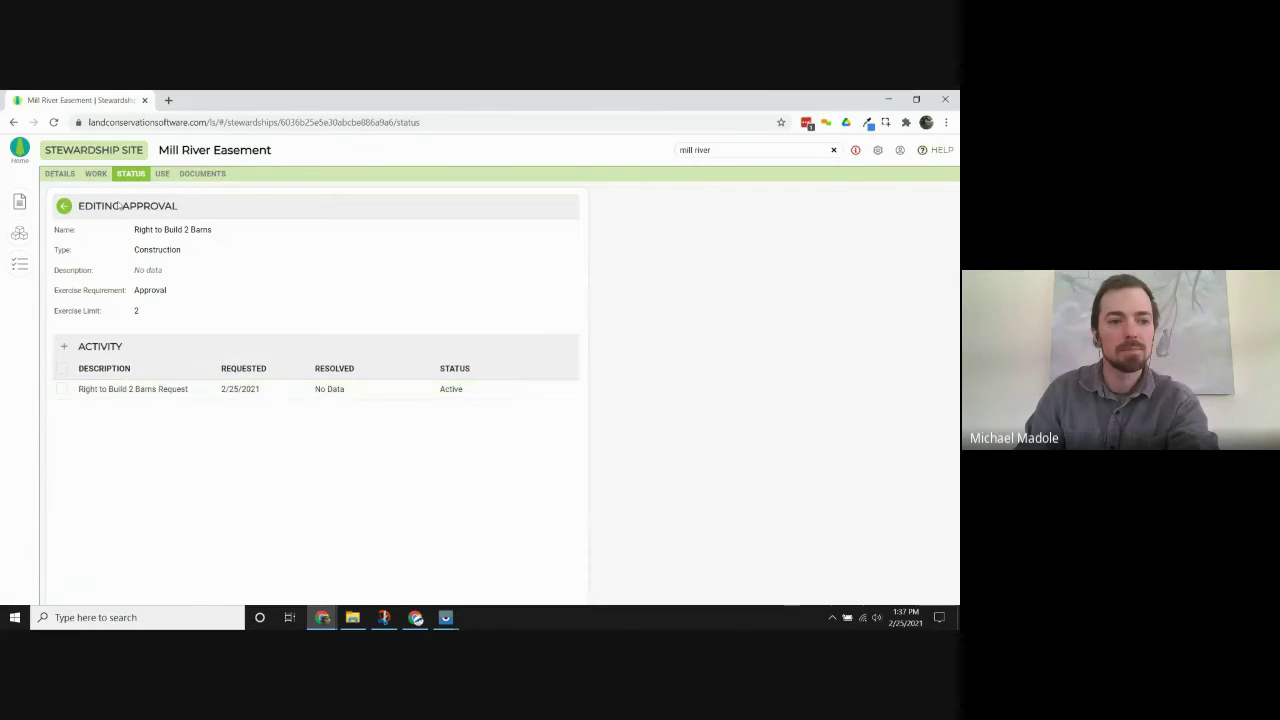
Resolve the Right to Build 2 Barns Request on 2/25/2021 as Approved with Conditions.
{"action": "left_click", "coordinate": [63, 206]}
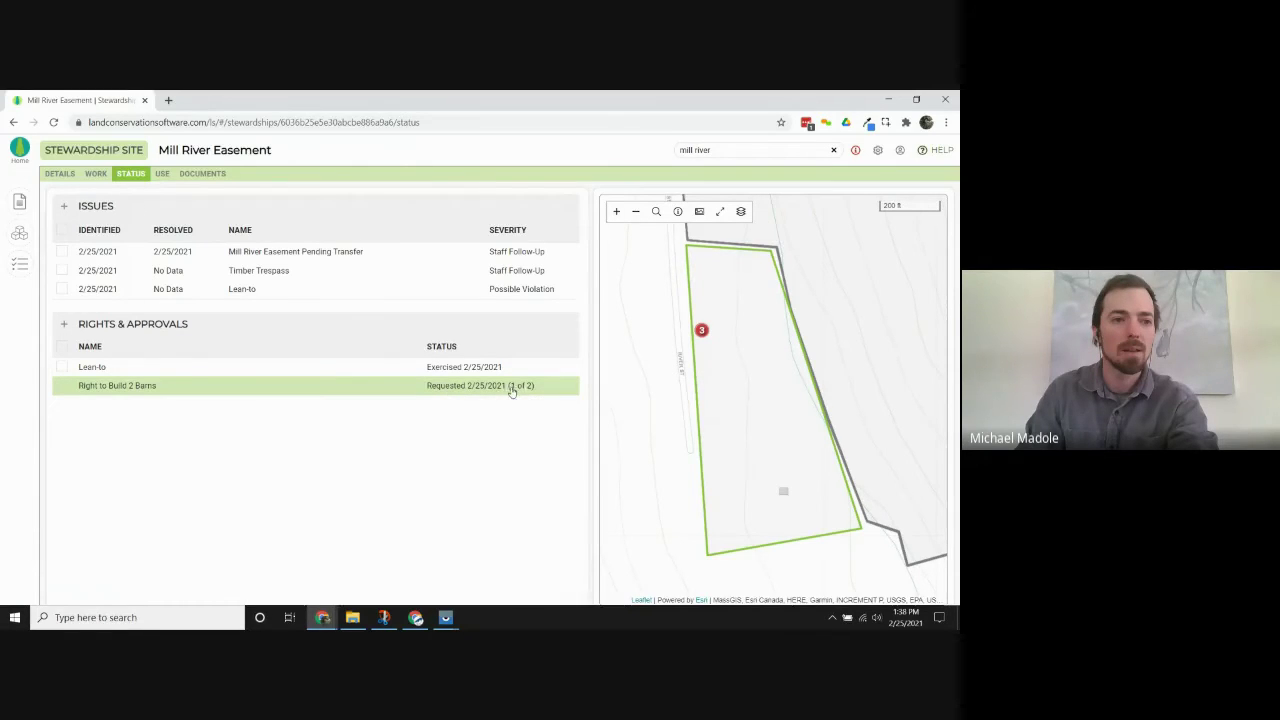
{"action": "left_click", "coordinate": [240, 387]}
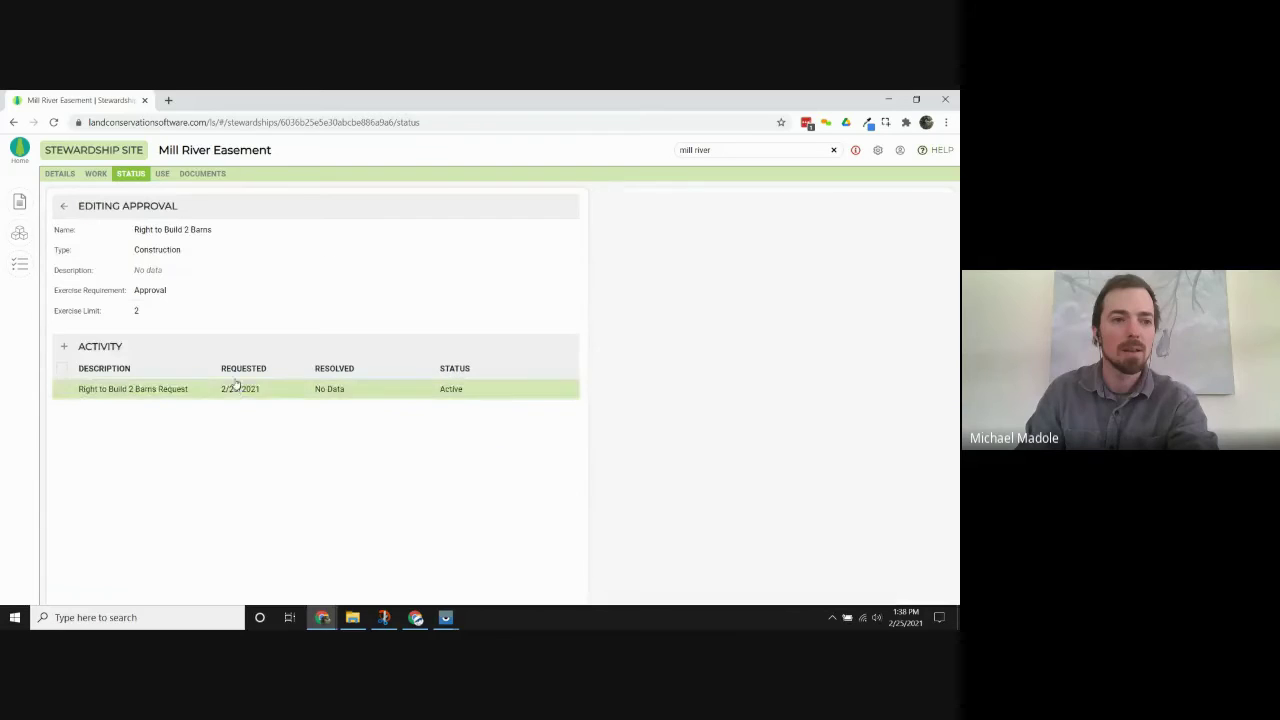
{"action": "left_click", "coordinate": [124, 390]}
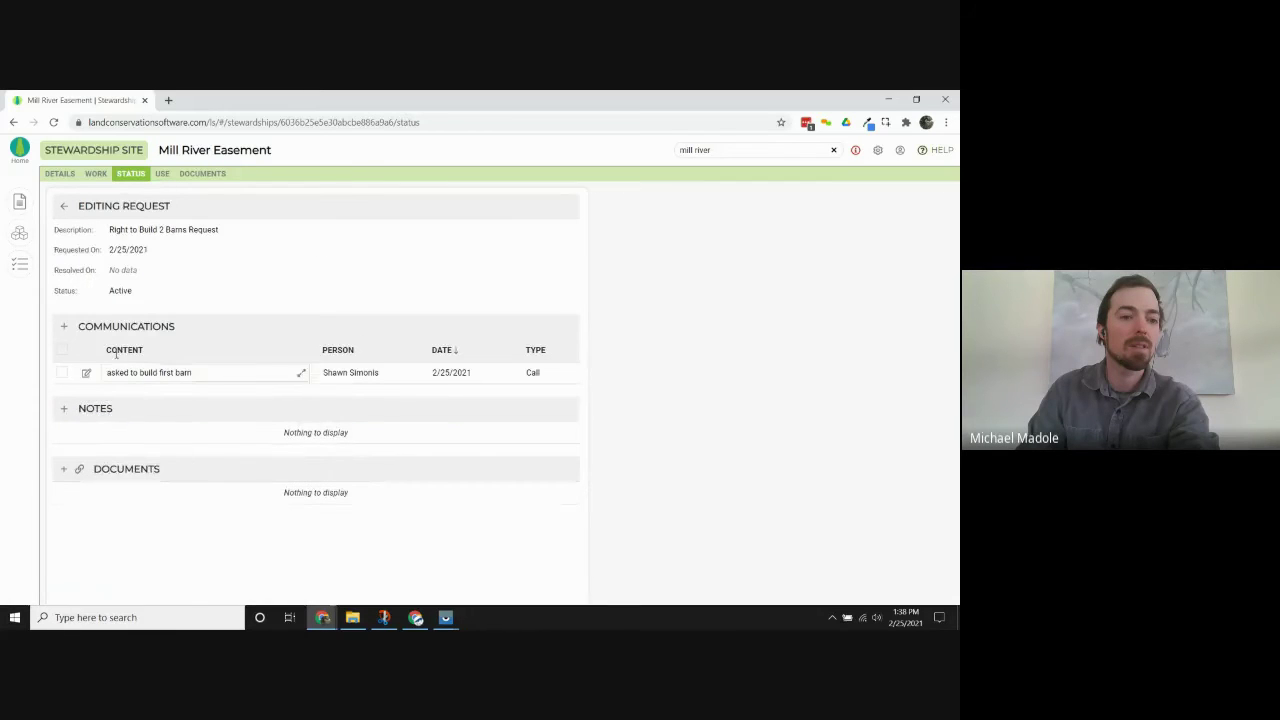
{"action": "left_click", "coordinate": [146, 270]}
{"action": "type", "text": "2/25/2021"}
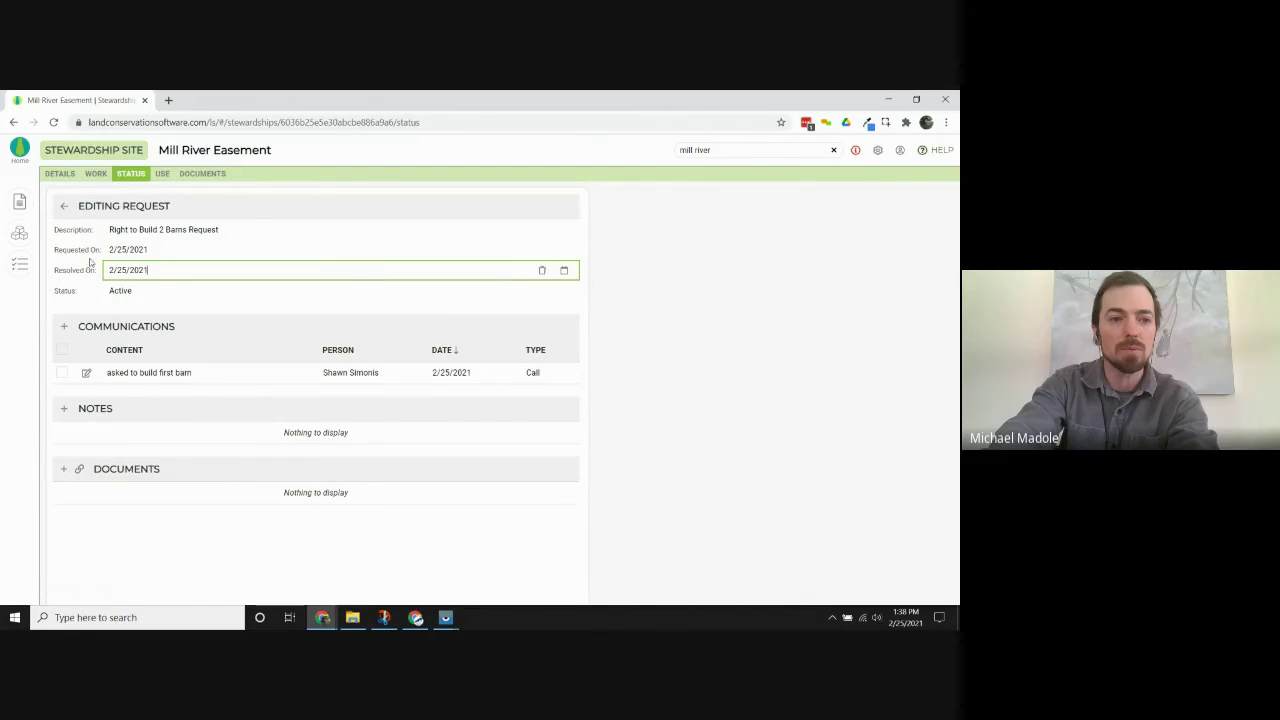
{"action": "left_click", "coordinate": [122, 292]}
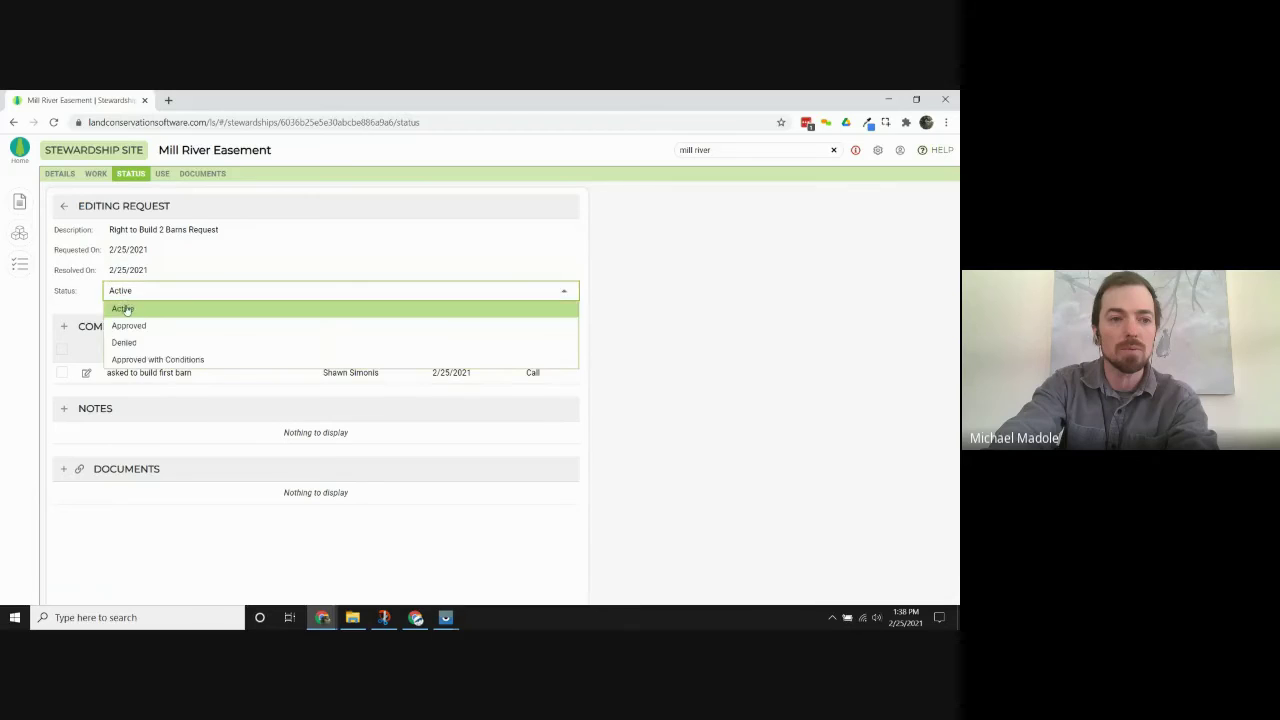
{"action": "left_click", "coordinate": [146, 362]}
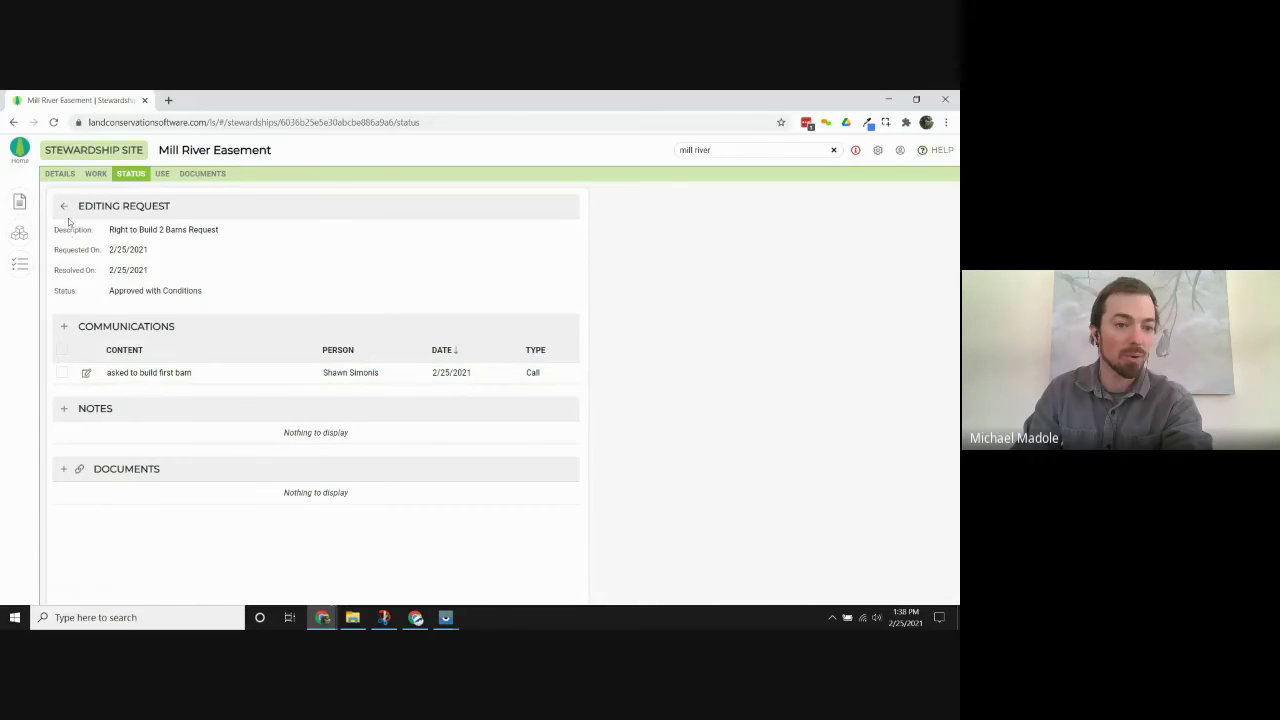
{"action": "left_click", "coordinate": [64, 206]}
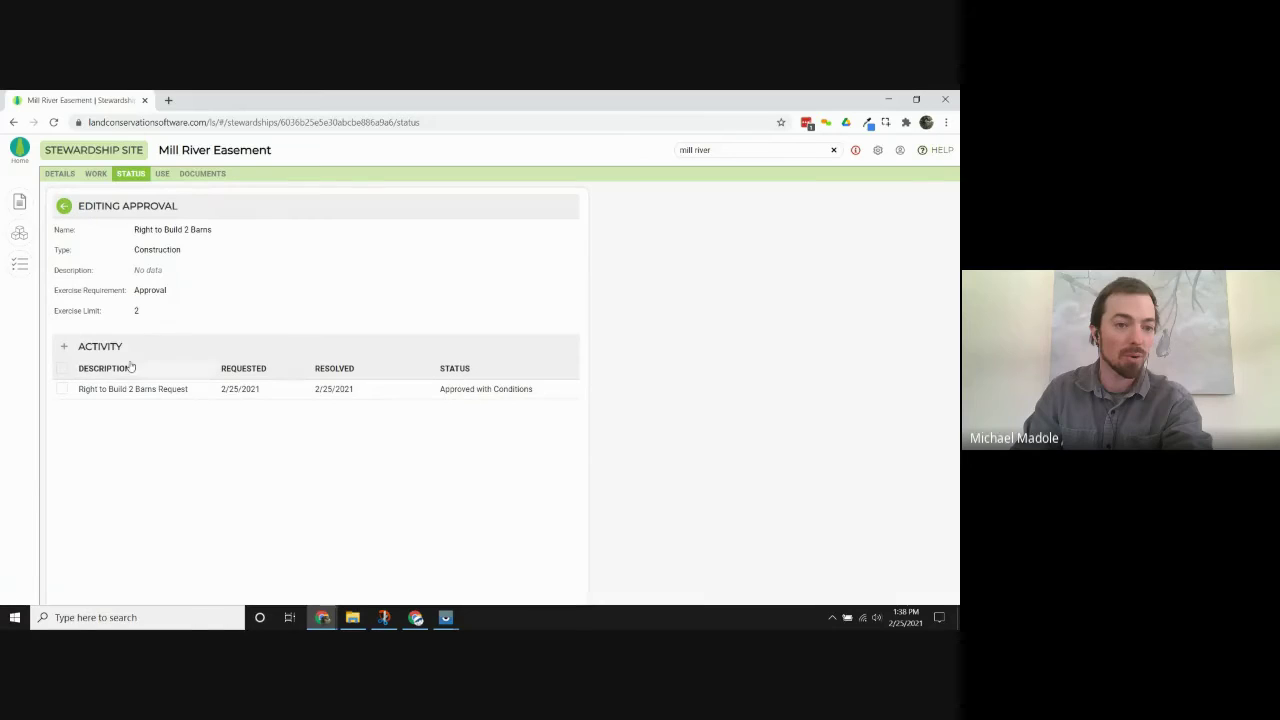
Add a second request, also Approved with Conditions and resolved 2/25/2021.
{"action": "left_click", "coordinate": [67, 348]}
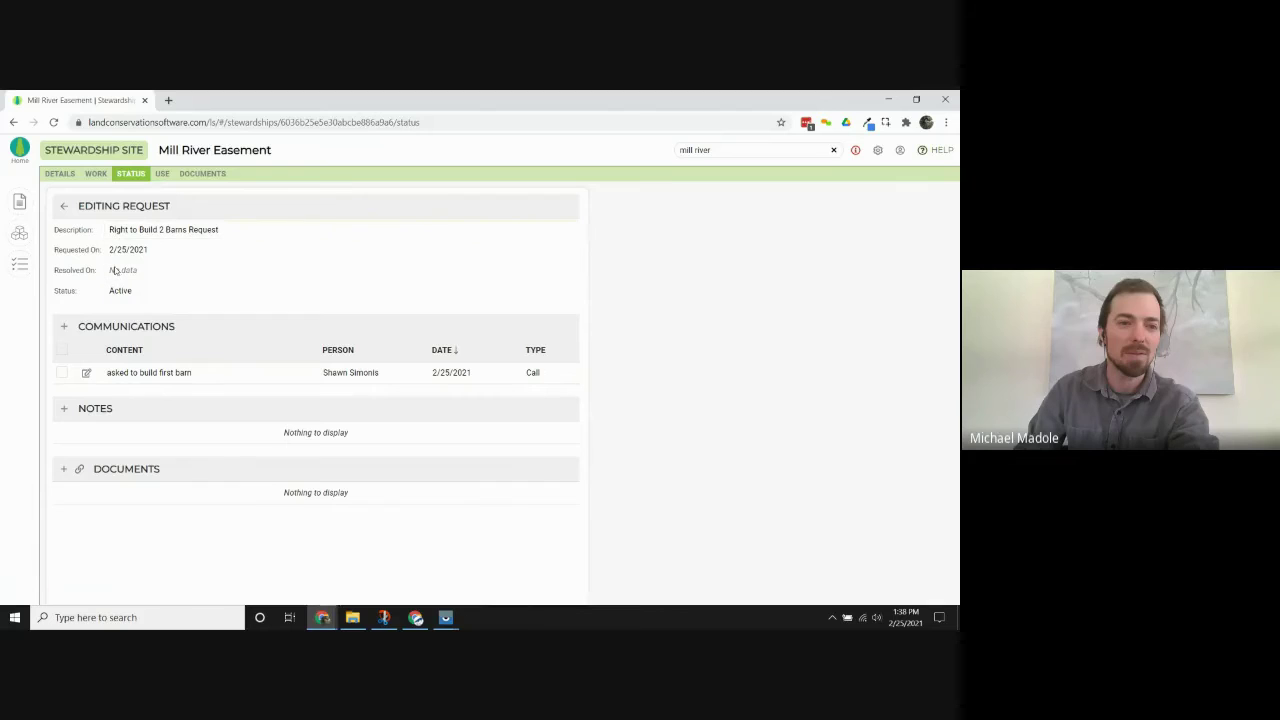
{"action": "left_click", "coordinate": [135, 291]}
{"action": "left_click", "coordinate": [135, 291]}
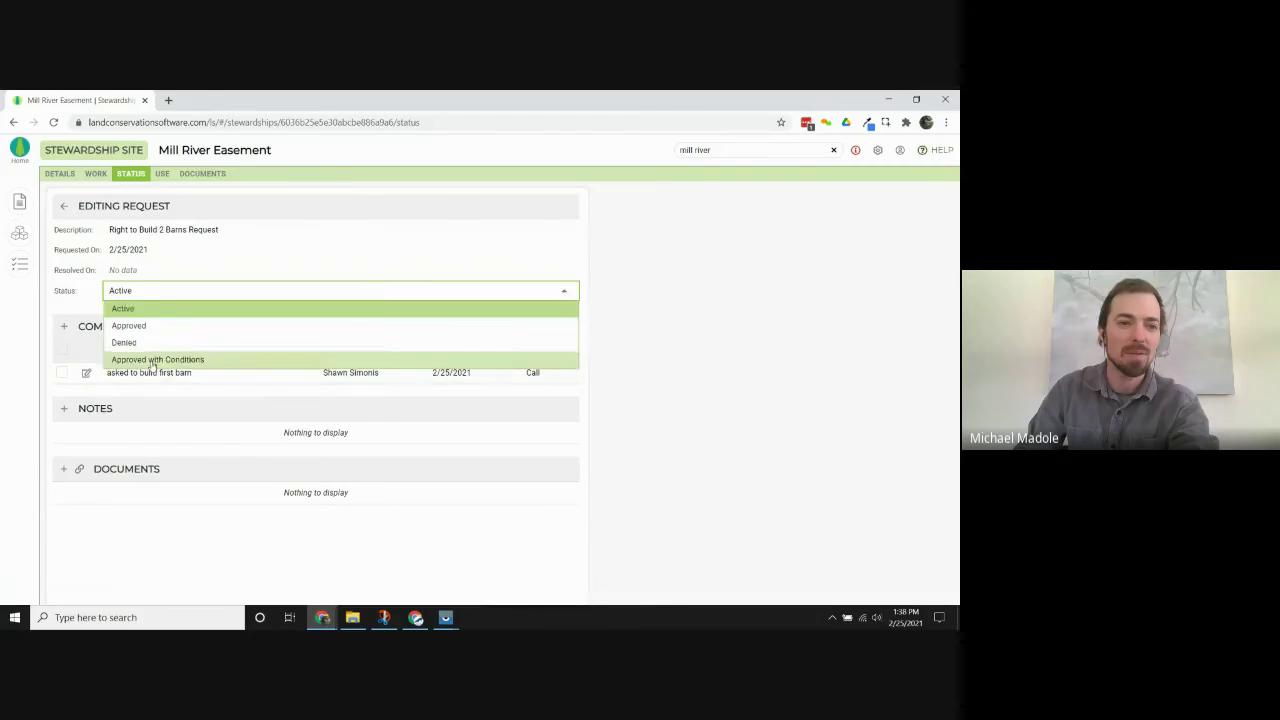
{"action": "left_click", "coordinate": [150, 358]}
{"action": "left_click", "coordinate": [163, 270]}
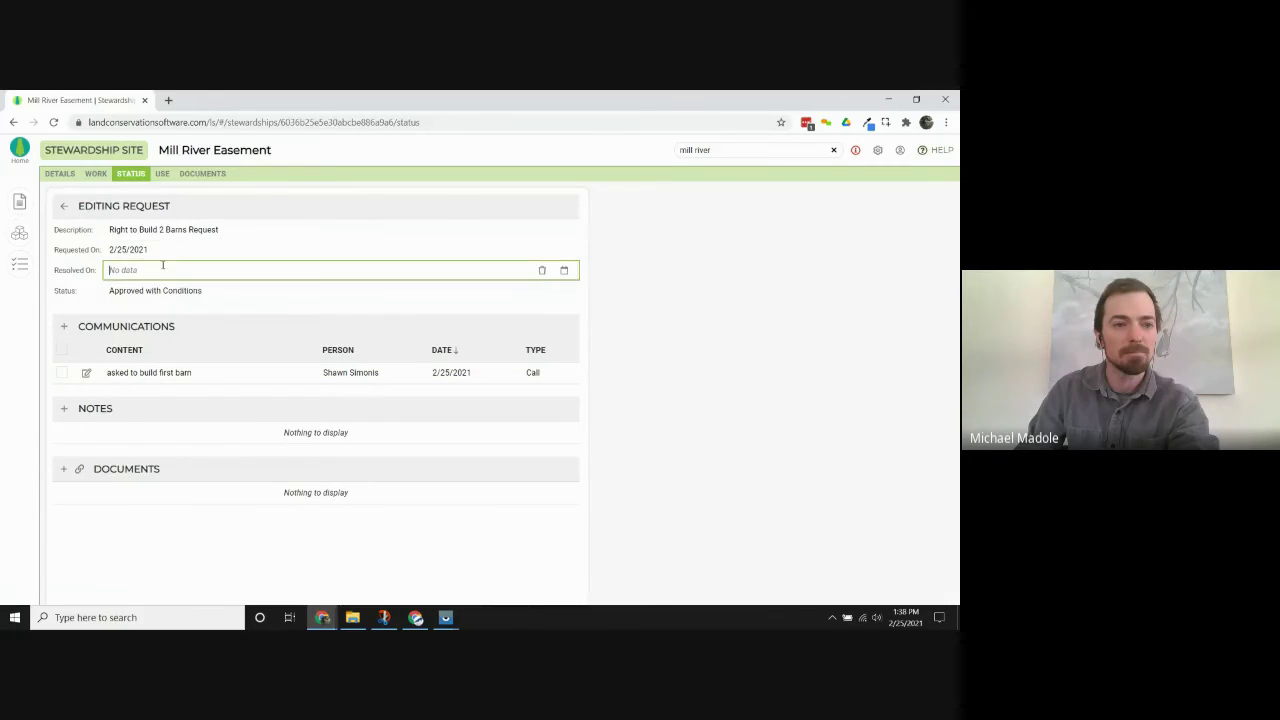
{"action": "type", "text": "2/25/2021"}
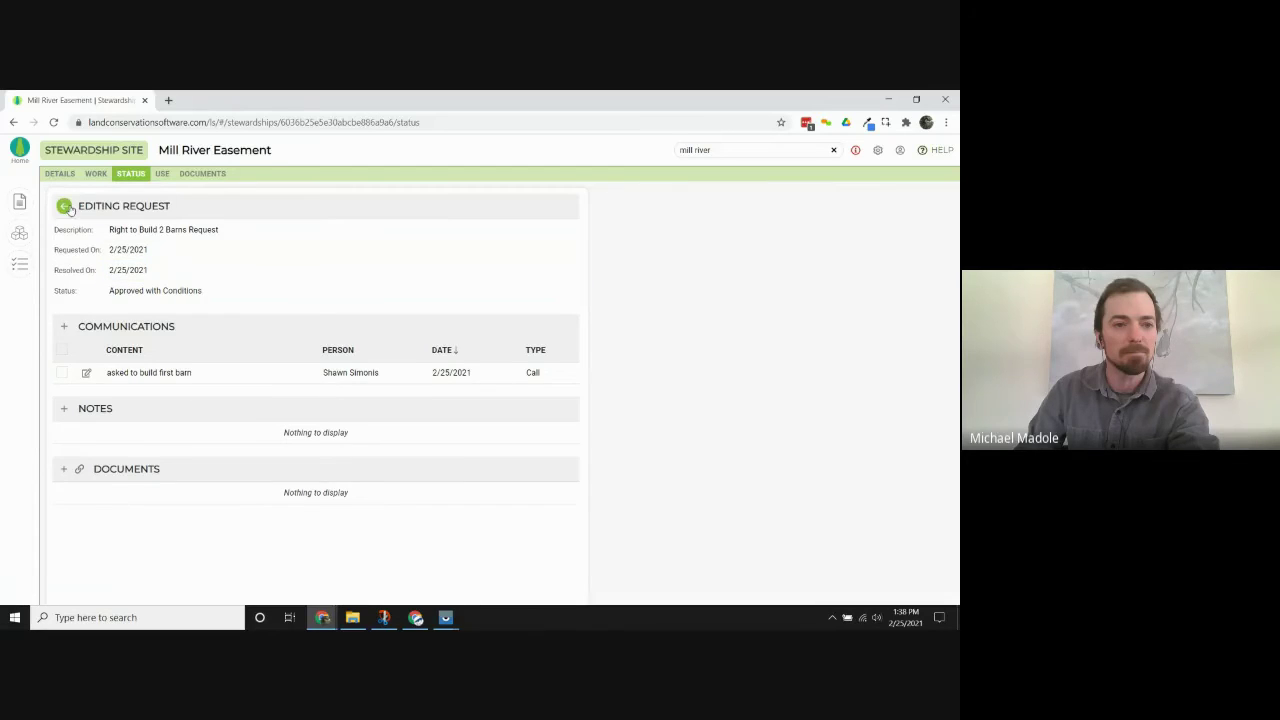
{"action": "left_click", "coordinate": [64, 206]}
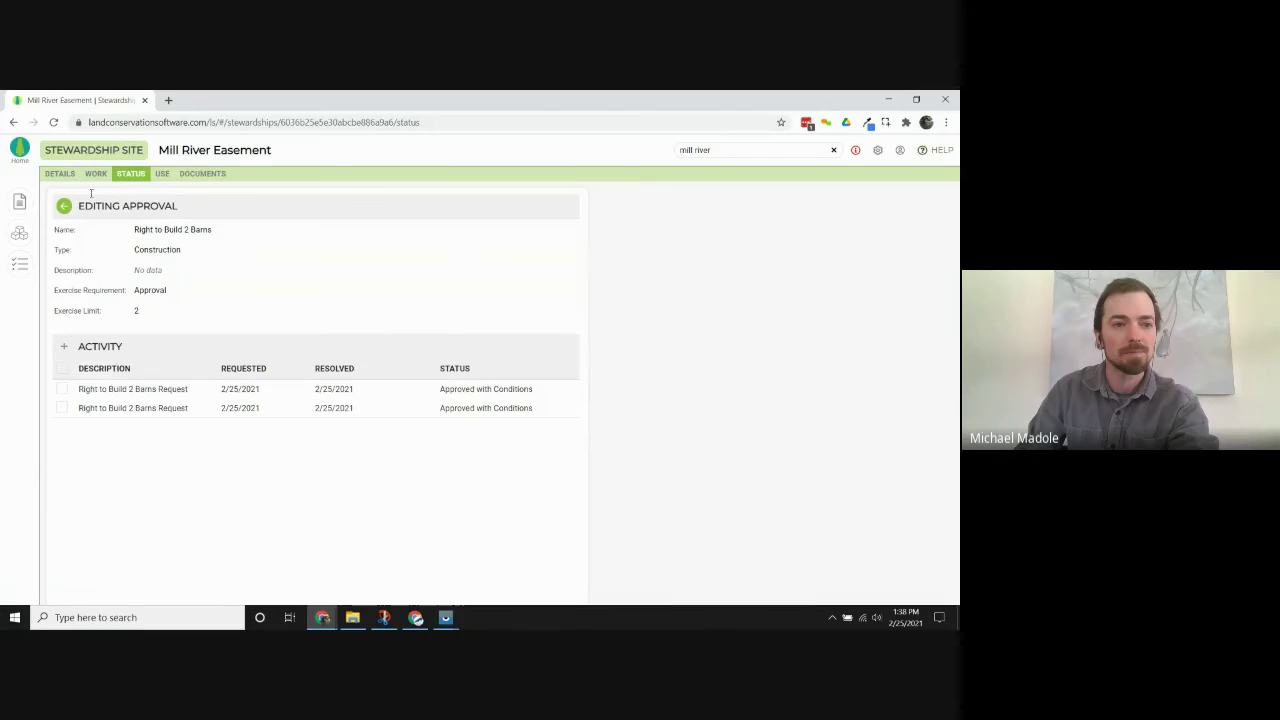
{"action": "left_click", "coordinate": [64, 207]}
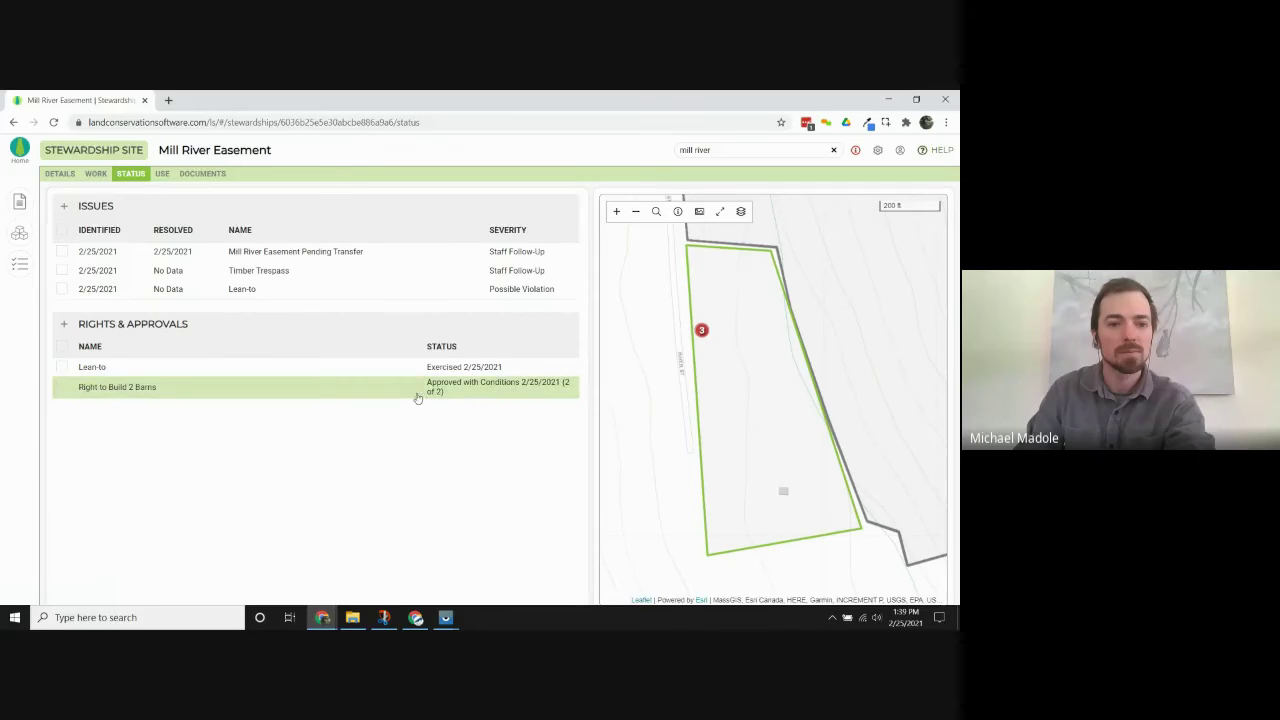
{"action": "left_click", "coordinate": [361, 396]}
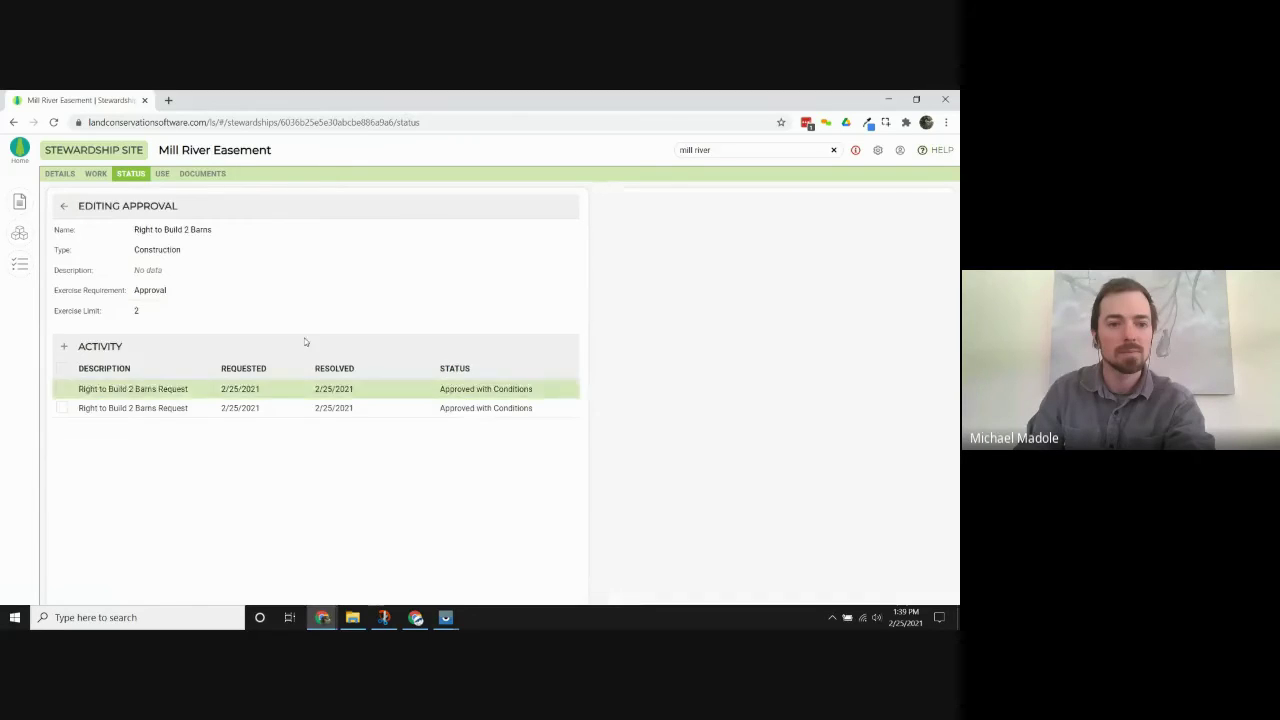
{"action": "left_click", "coordinate": [62, 348]}
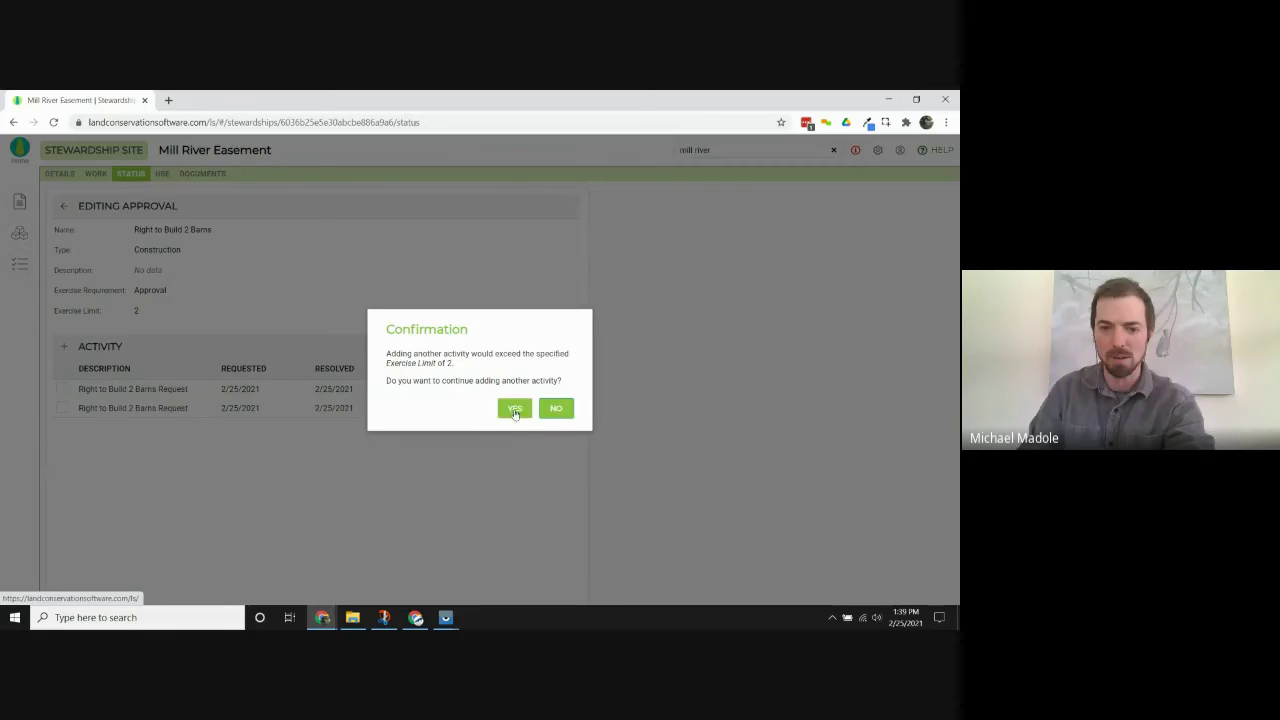
{"action": "left_click", "coordinate": [560, 410]}
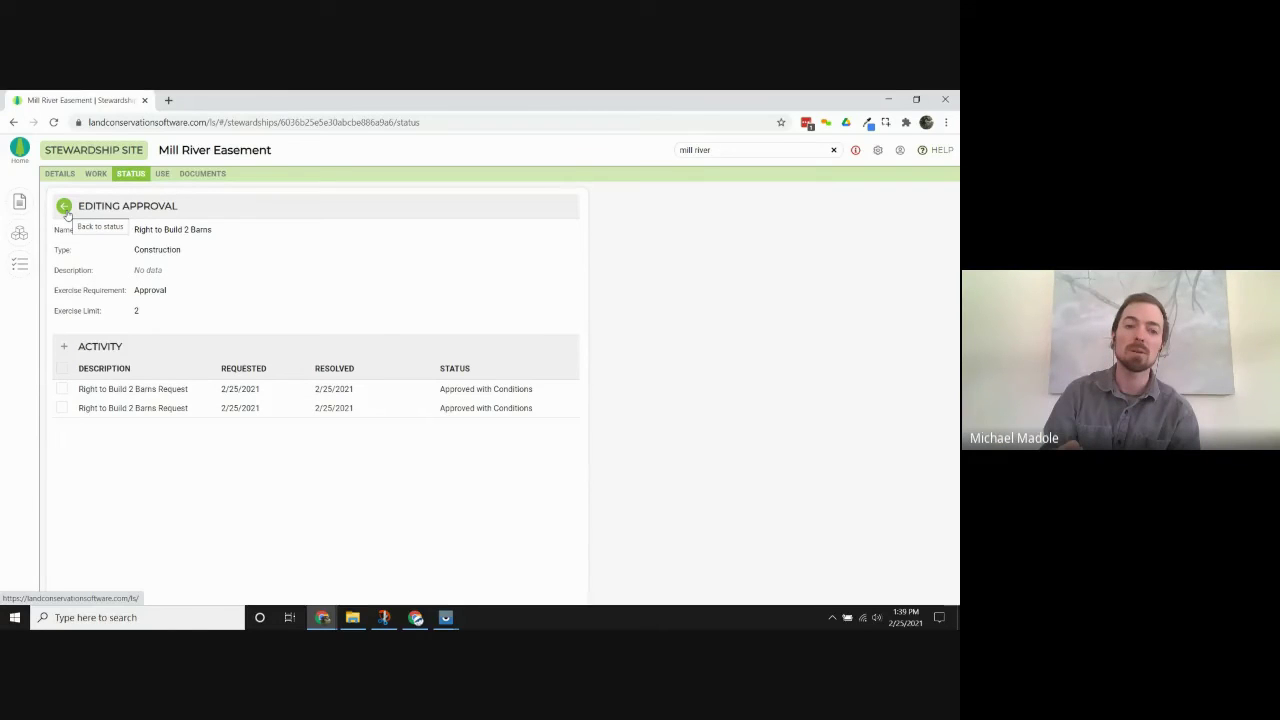
{"action": "left_click", "coordinate": [211, 252]}
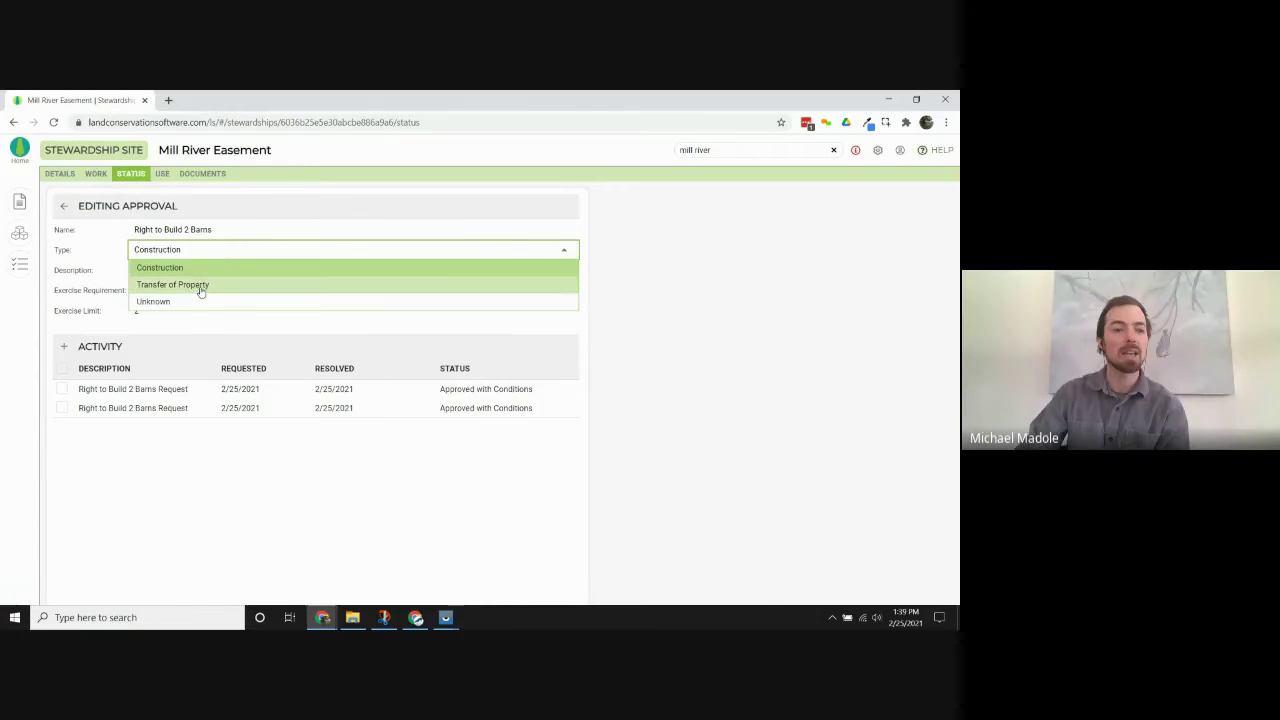
{"action": "left_click", "coordinate": [79, 250]}
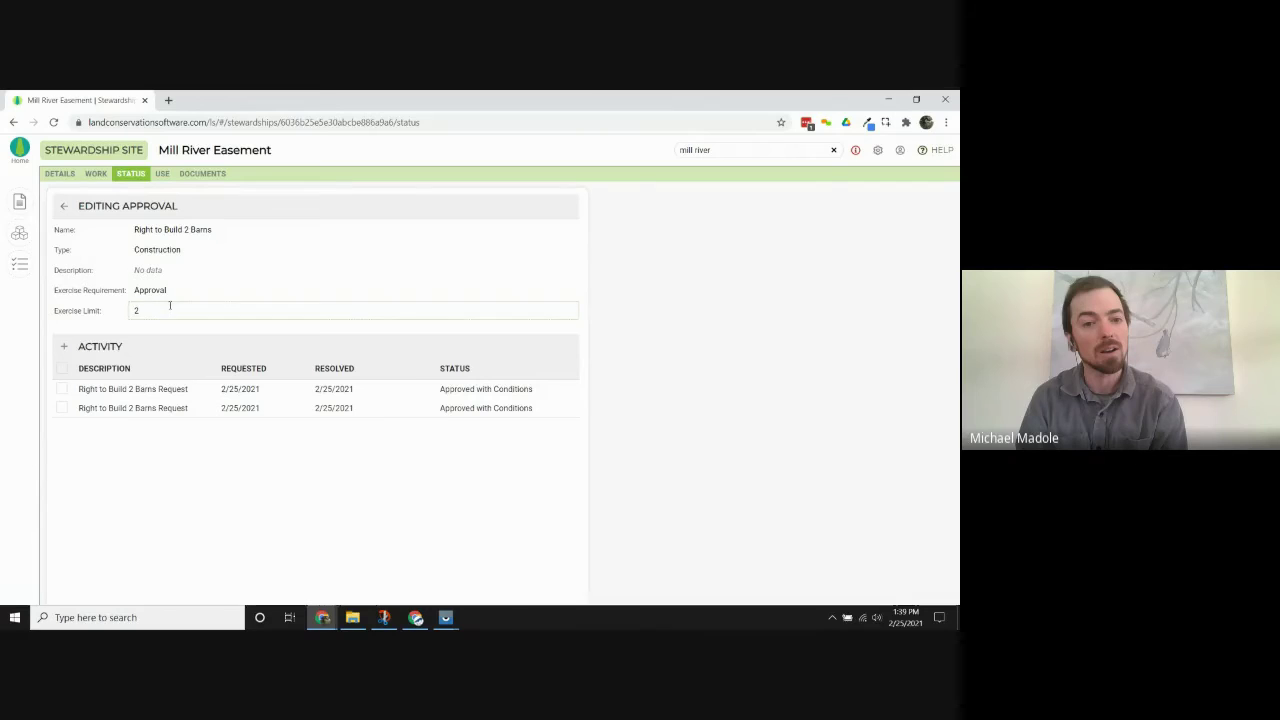
{"action": "left_click", "coordinate": [63, 205]}
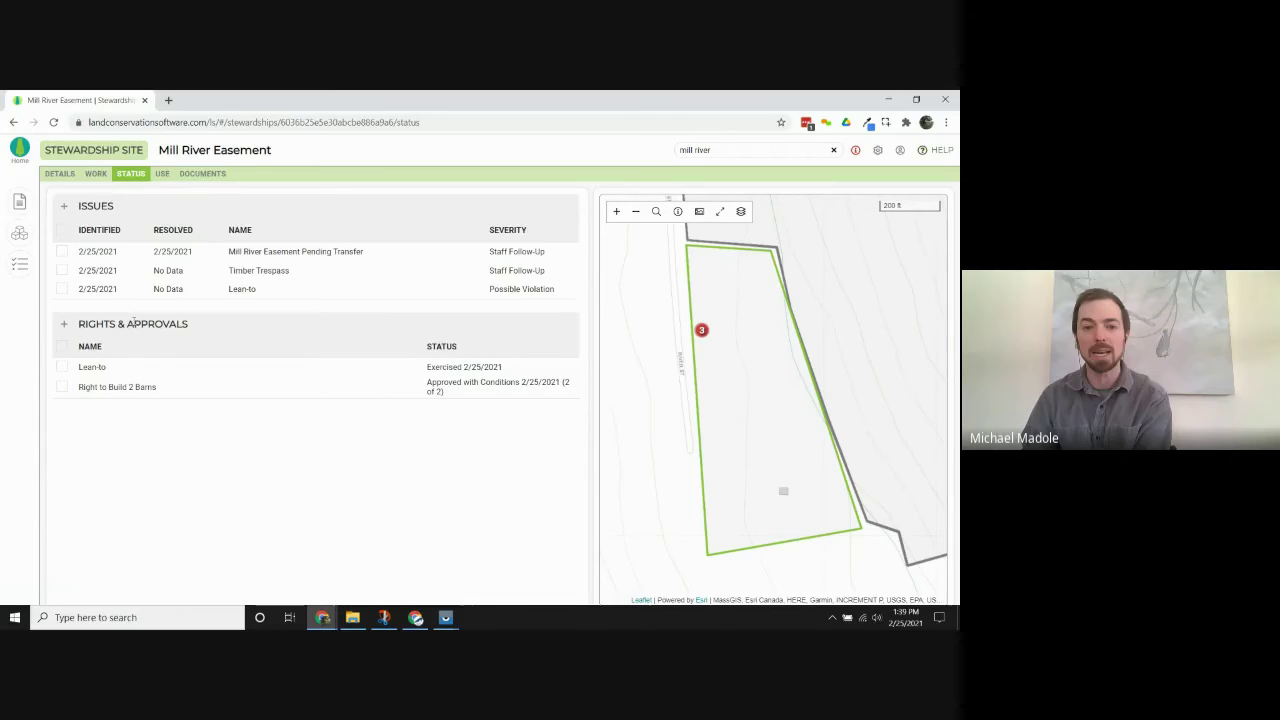
{"action": "left_click", "coordinate": [140, 367]}
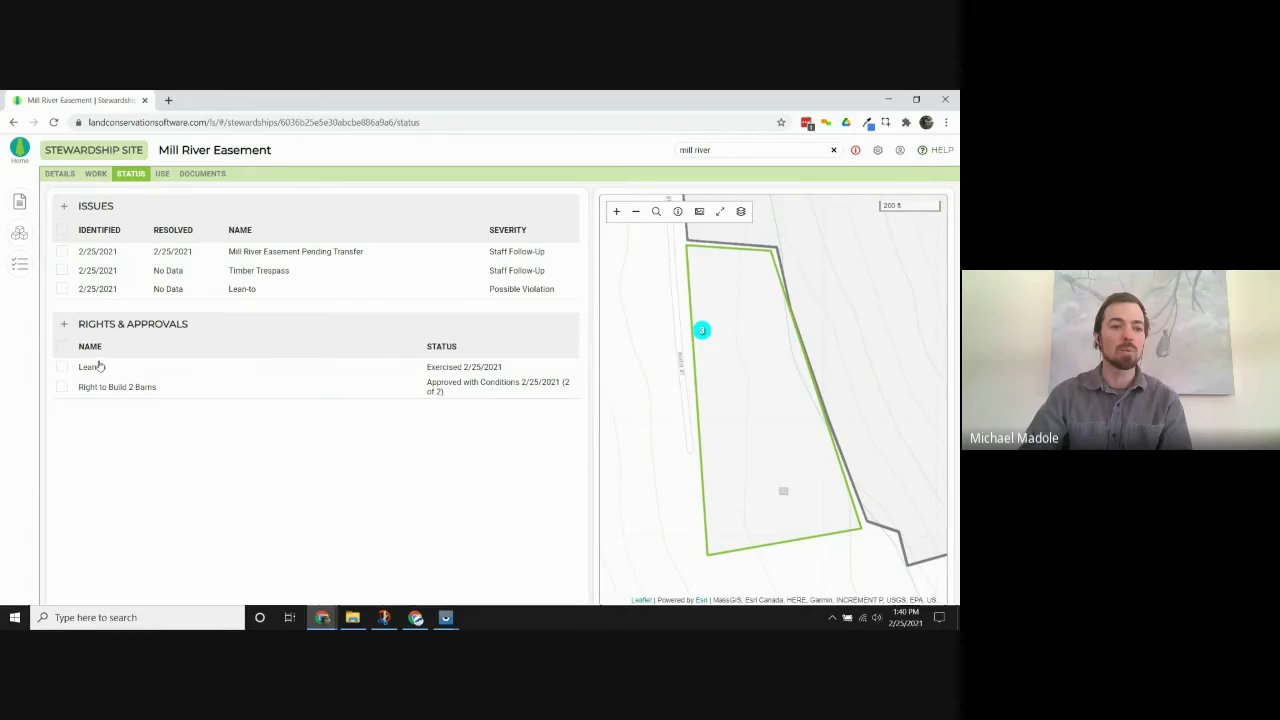
Create 'Doggy Daycare Approval' with exercise requirement Approval and add a blank communication under its activity.
{"action": "left_click", "coordinate": [64, 326]}
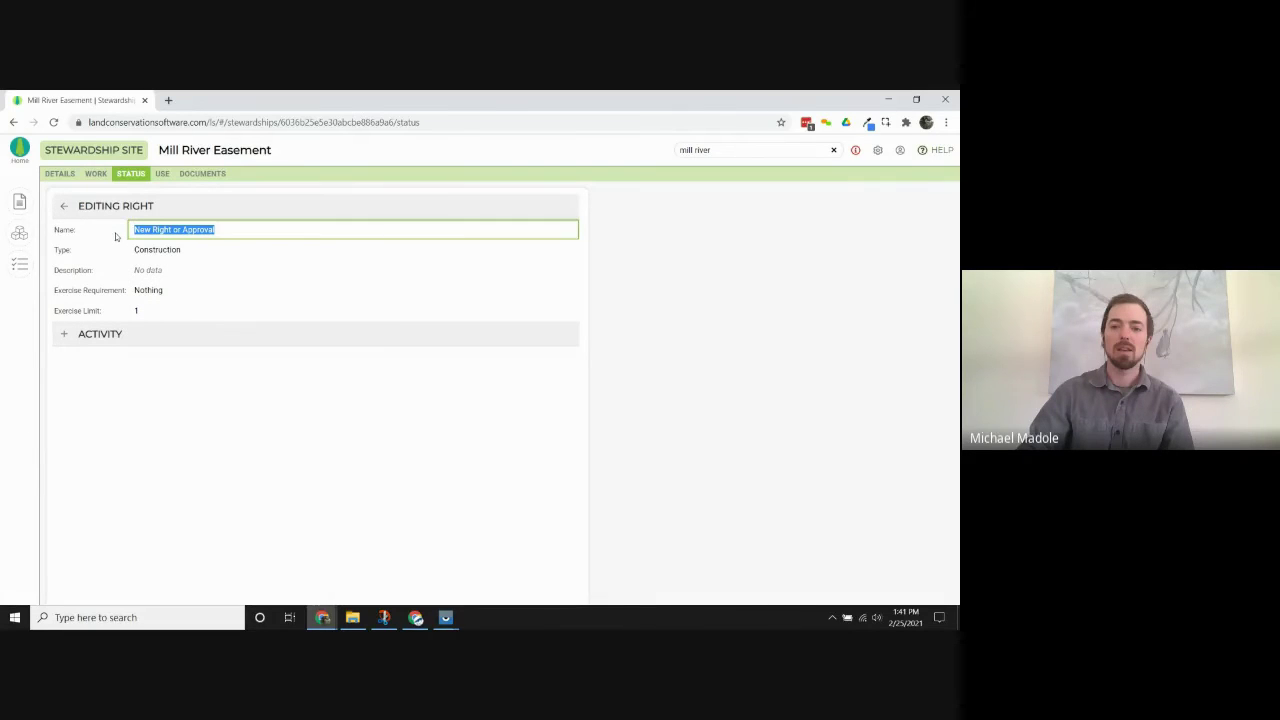
{"action": "type", "text": "D"}
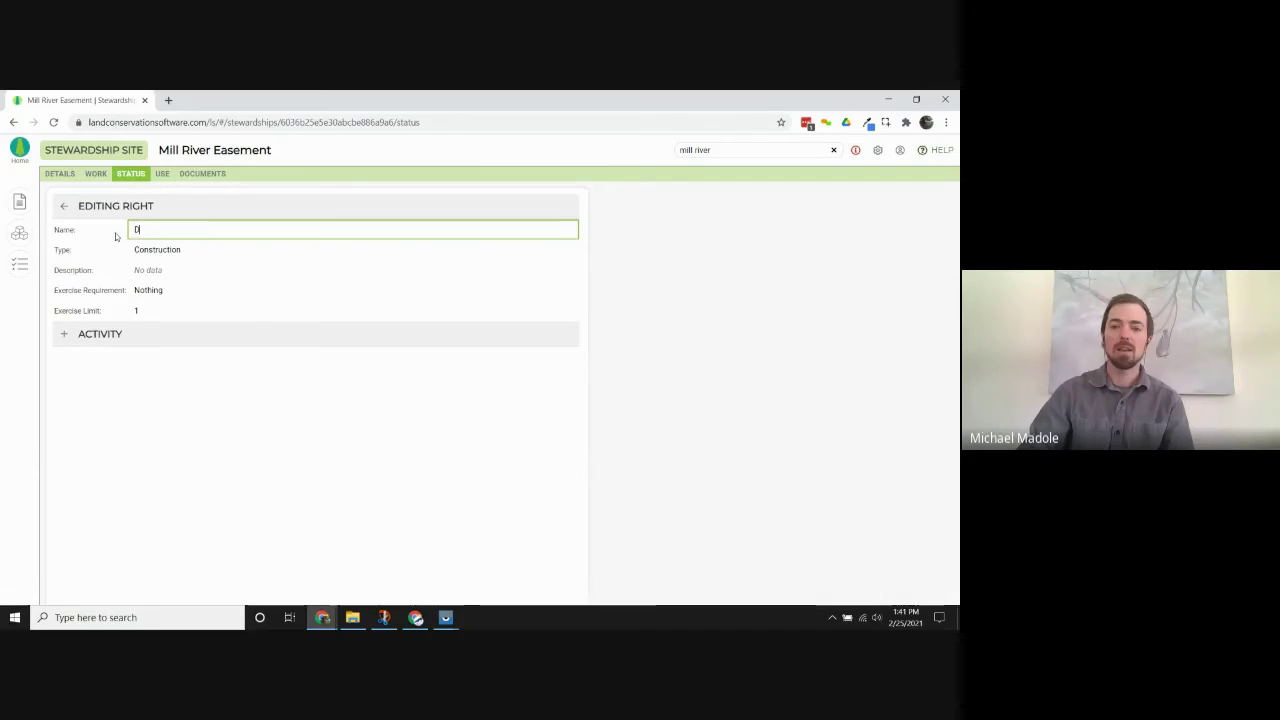
{"action": "type", "text": "oggy Daycare"}
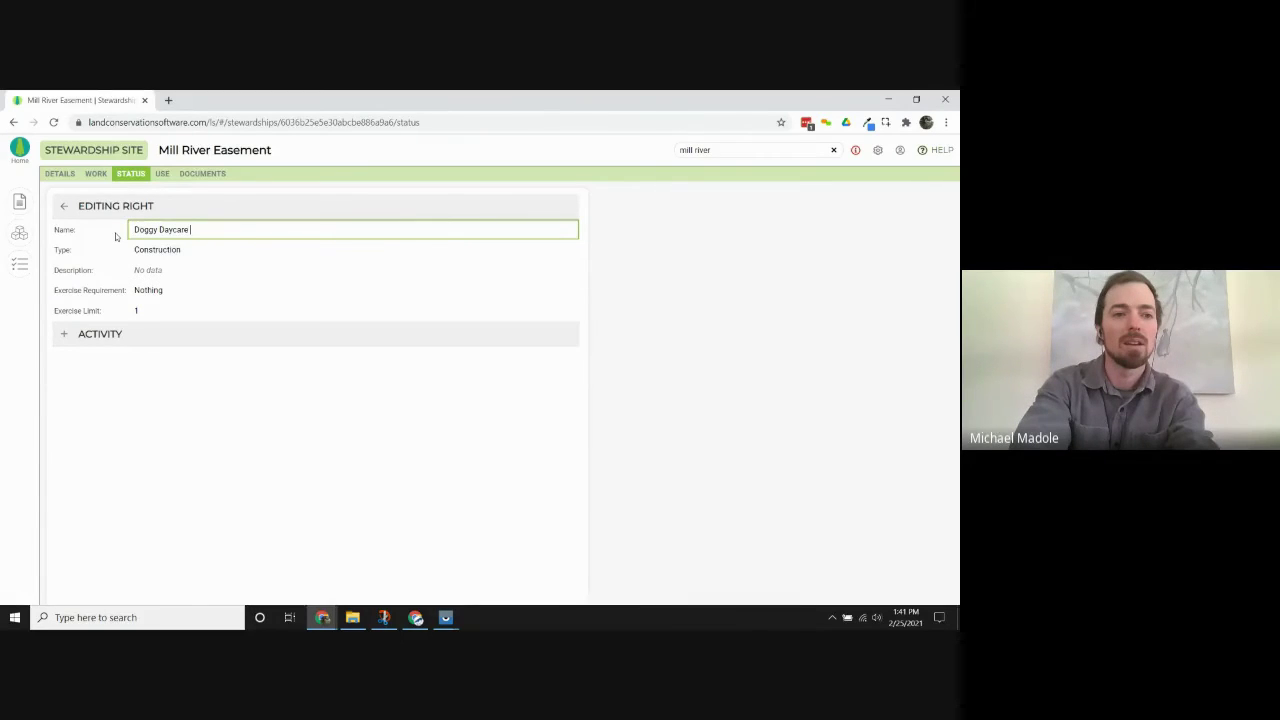
{"action": "type", "text": " Approval"}
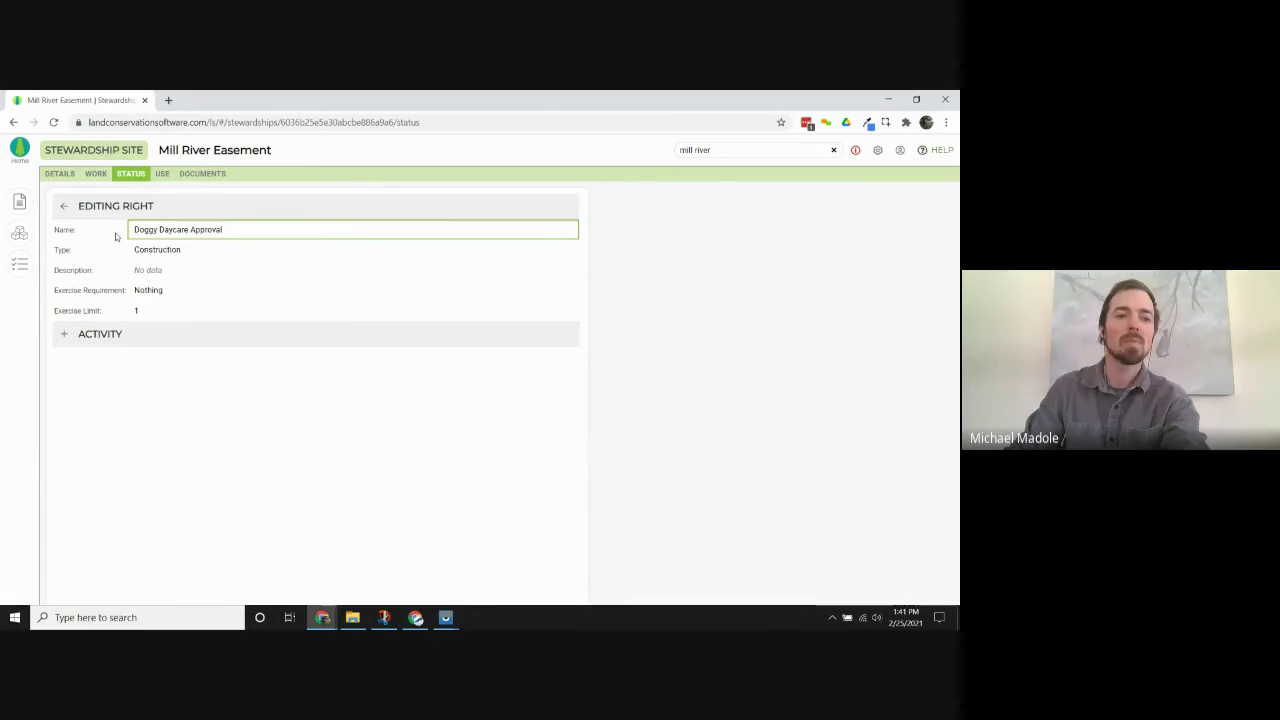
{"action": "left_click", "coordinate": [190, 297]}
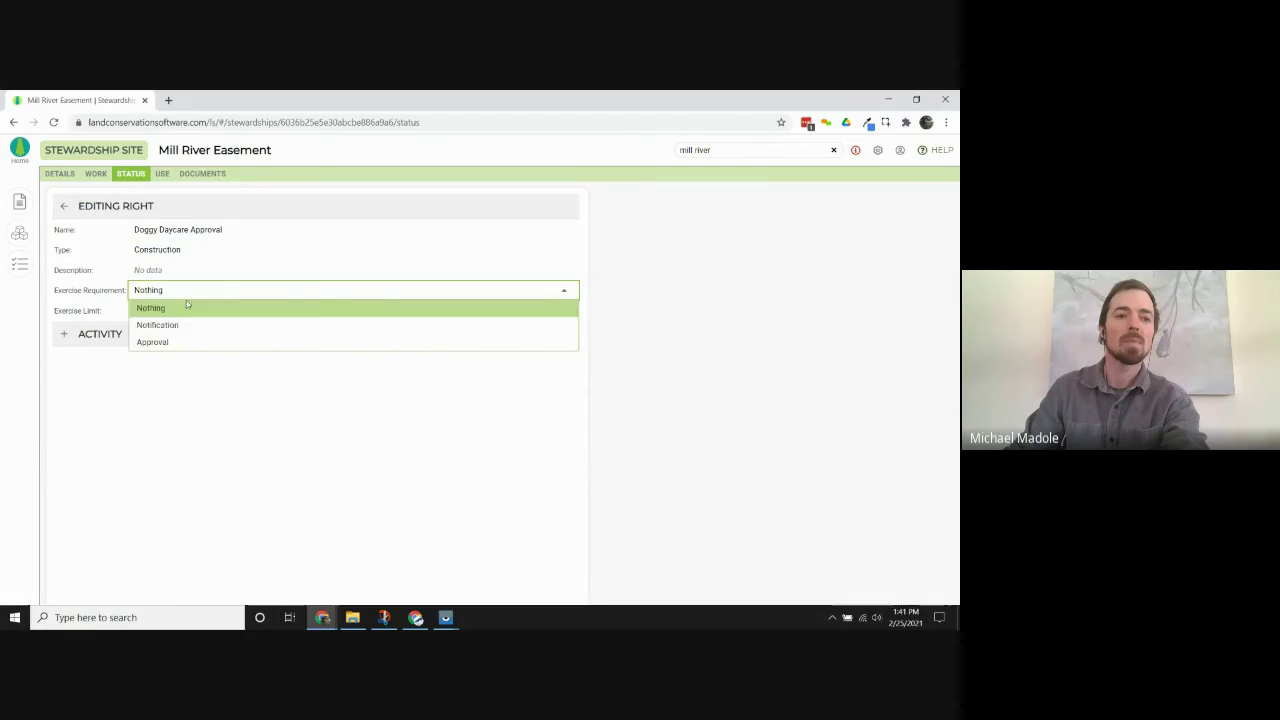
{"action": "left_click", "coordinate": [186, 340]}
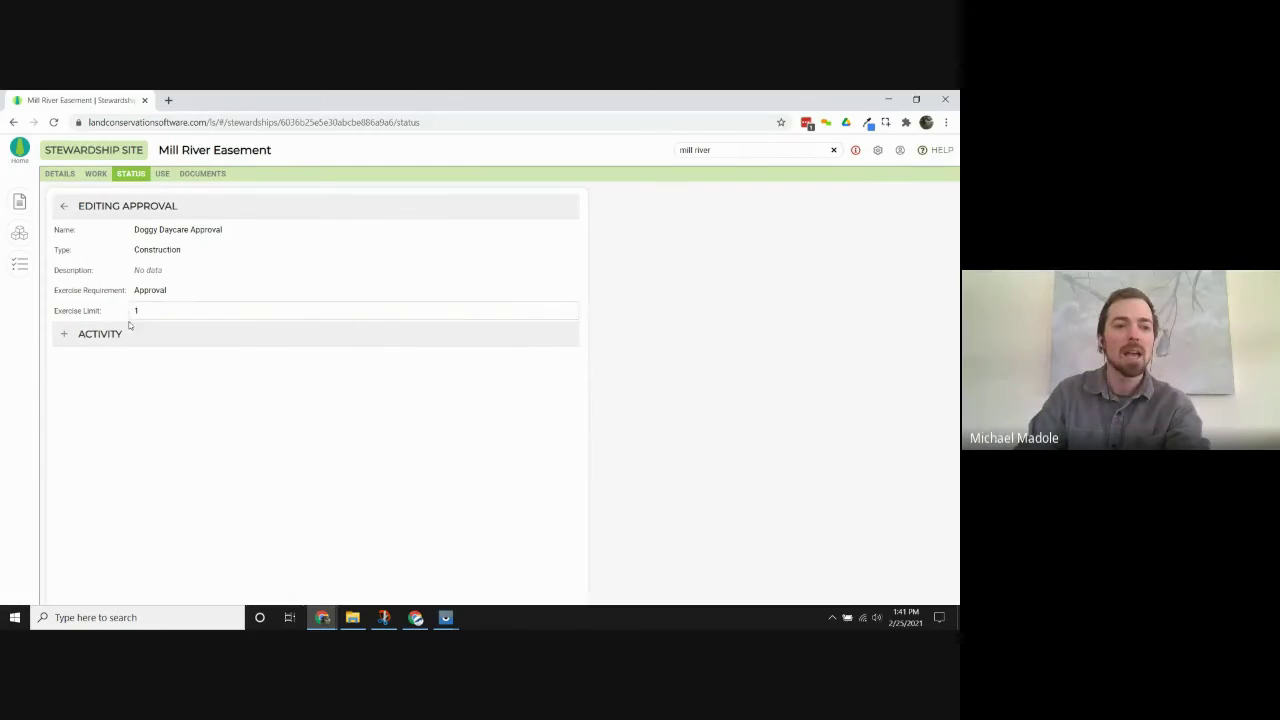
{"action": "left_click", "coordinate": [64, 336]}
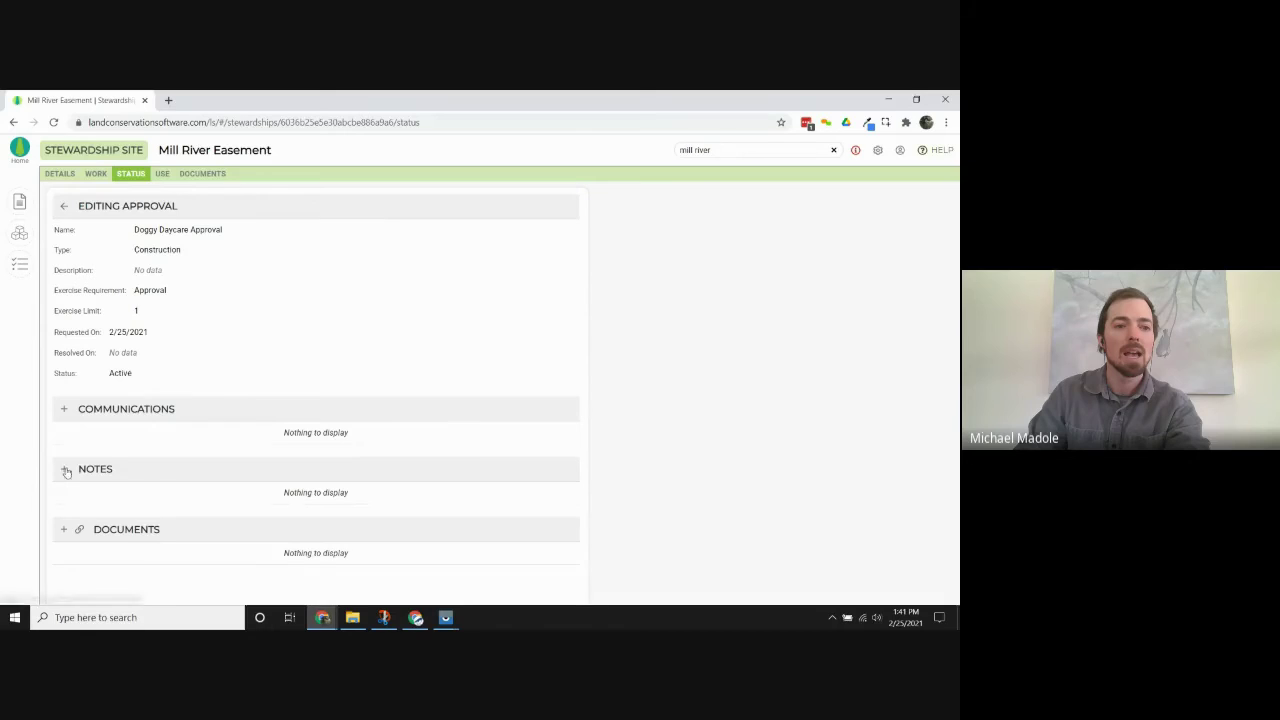
{"action": "left_click", "coordinate": [64, 409]}
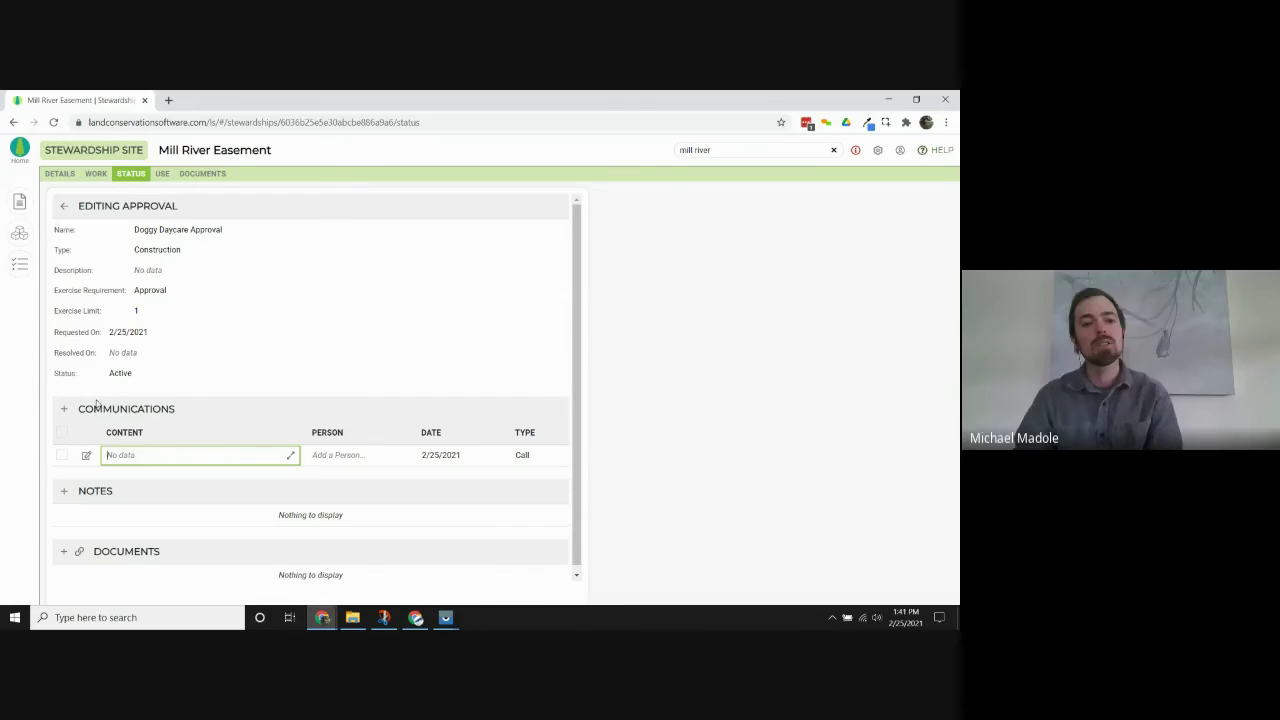
Enter 'doggy daycare question' as the Call content and assign the searched contact as the person.
{"action": "type", "text": "doggy daycare question"}
{"action": "key", "text": "Return"}
{"action": "left_click", "coordinate": [333, 455]}
{"action": "type", "text": "shawn"}
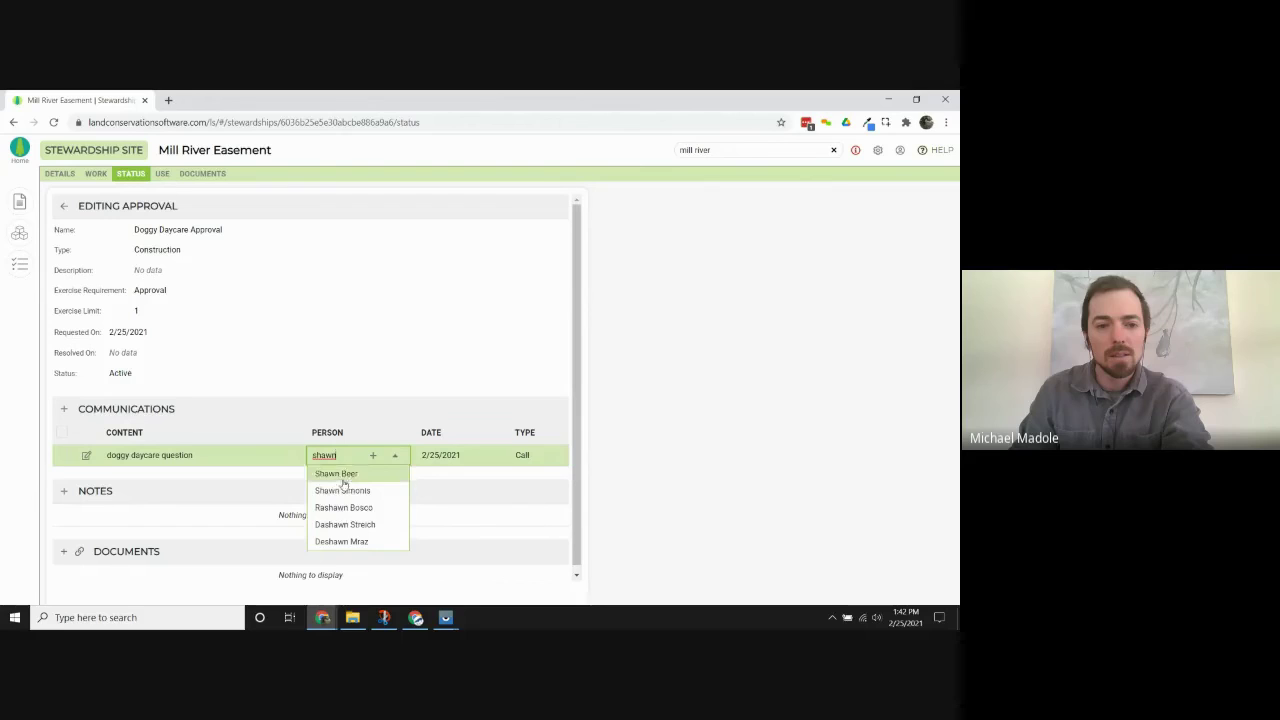
{"action": "left_click", "coordinate": [345, 492]}
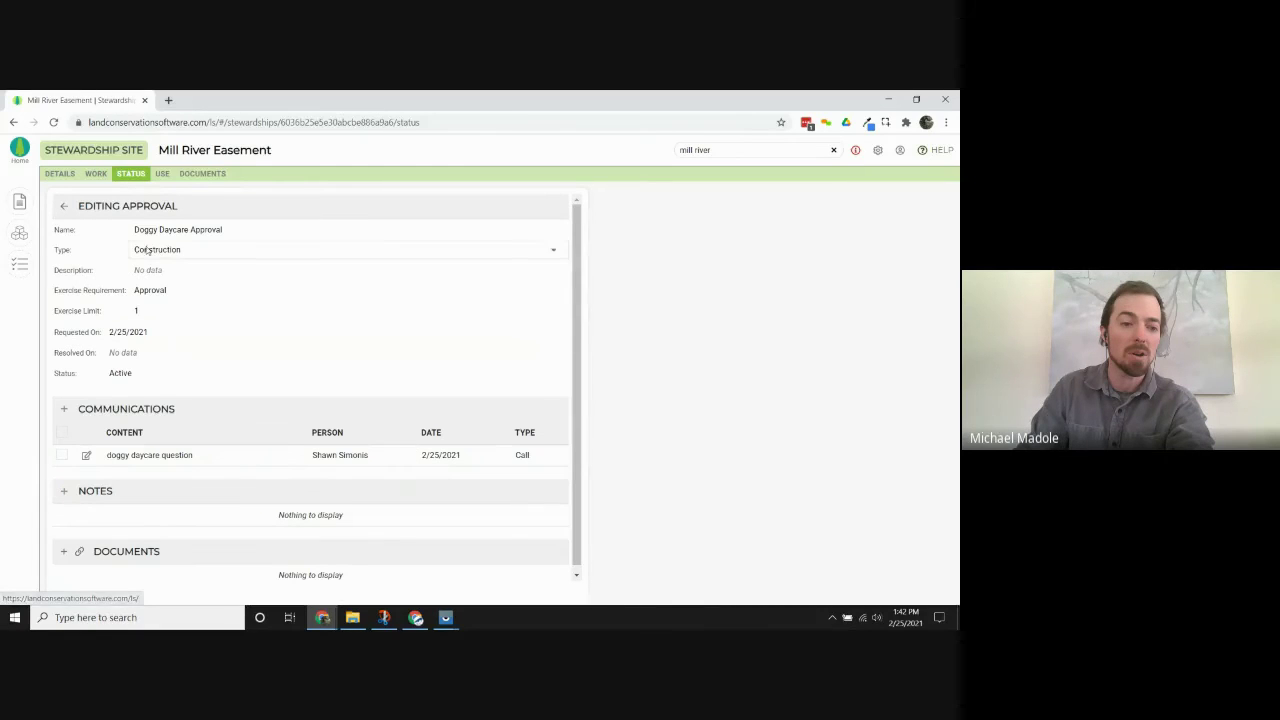
{"action": "left_click", "coordinate": [64, 207]}
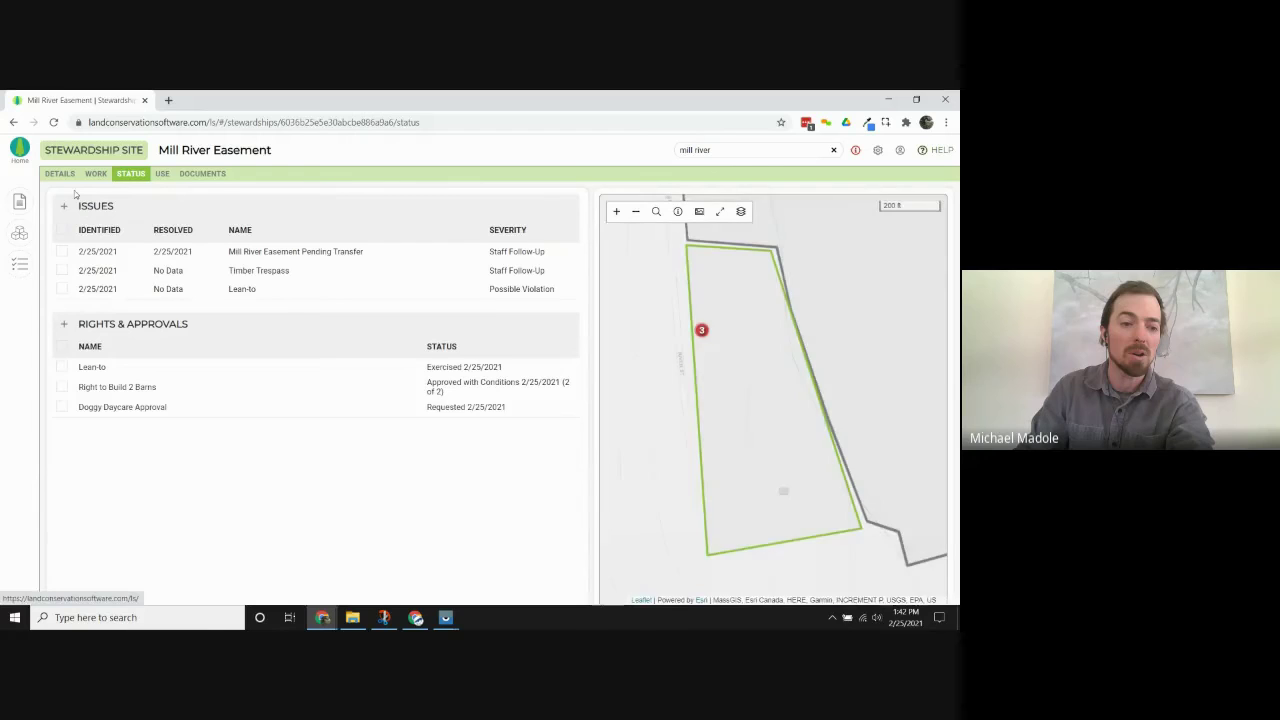
{"action": "left_click", "coordinate": [62, 176]}
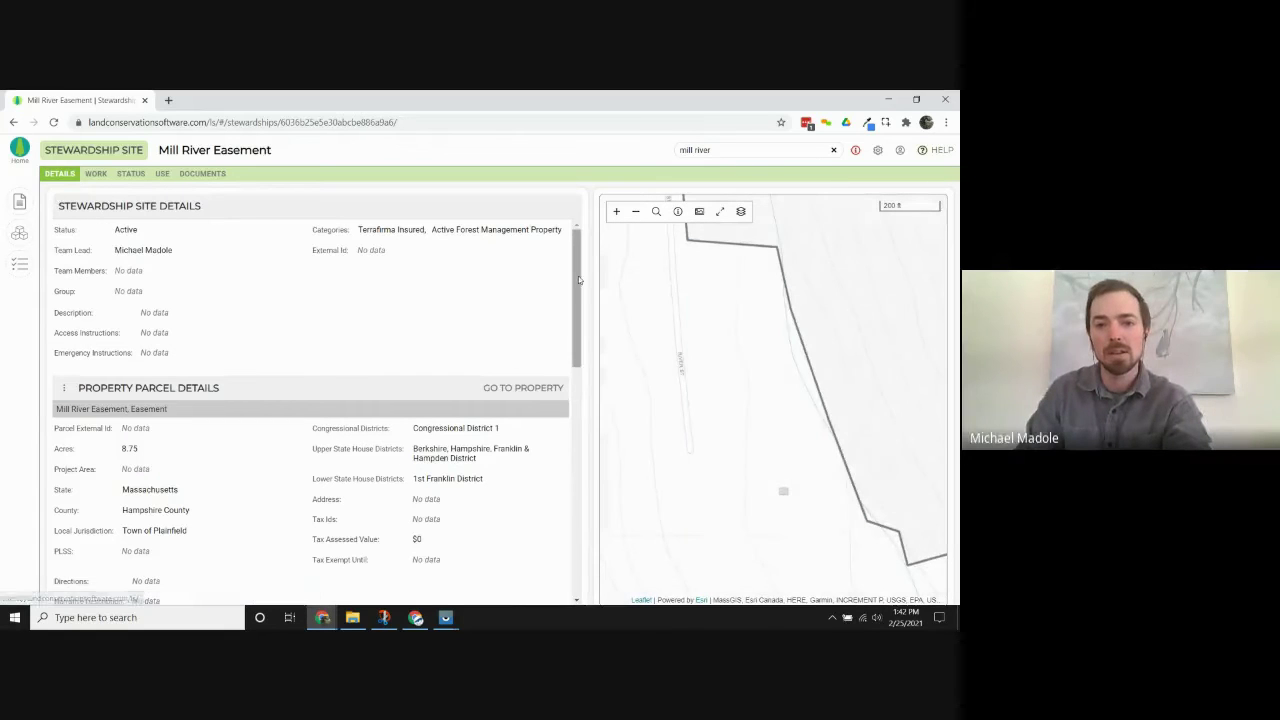
{"action": "left_click_drag", "start_coordinate": [586, 296], "coordinate": [558, 513]}
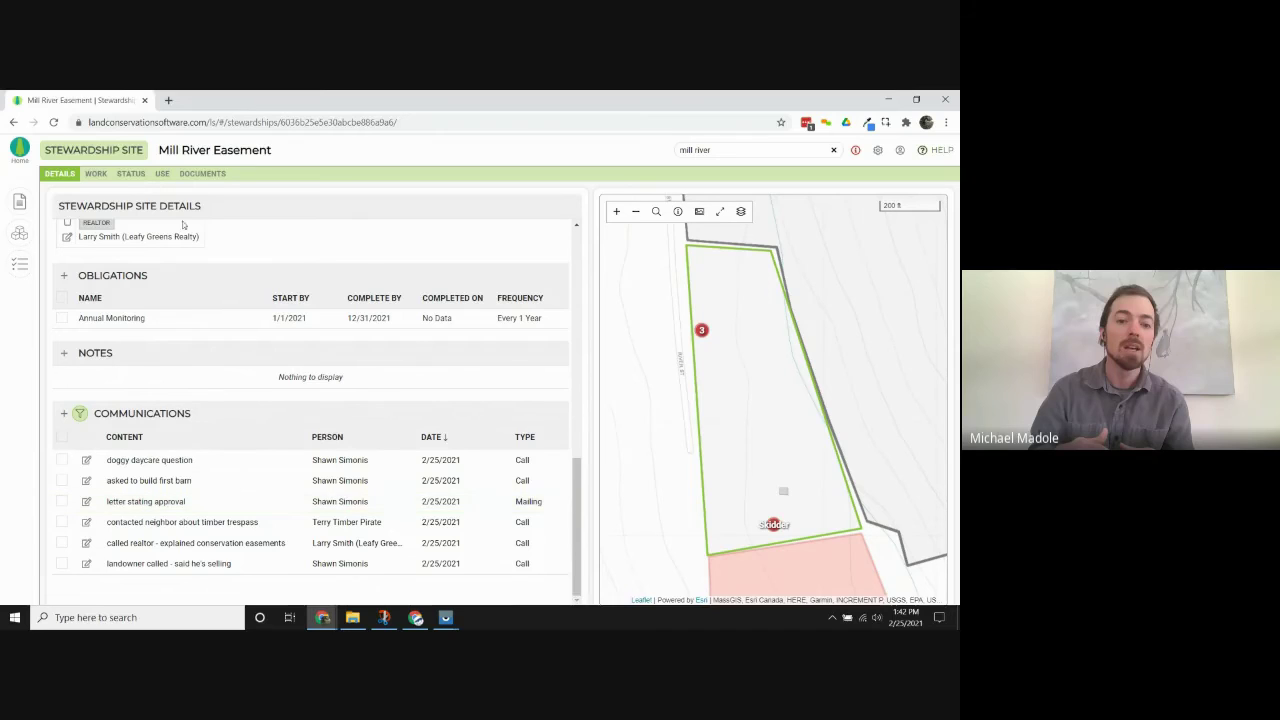
{"action": "left_click", "coordinate": [146, 178]}
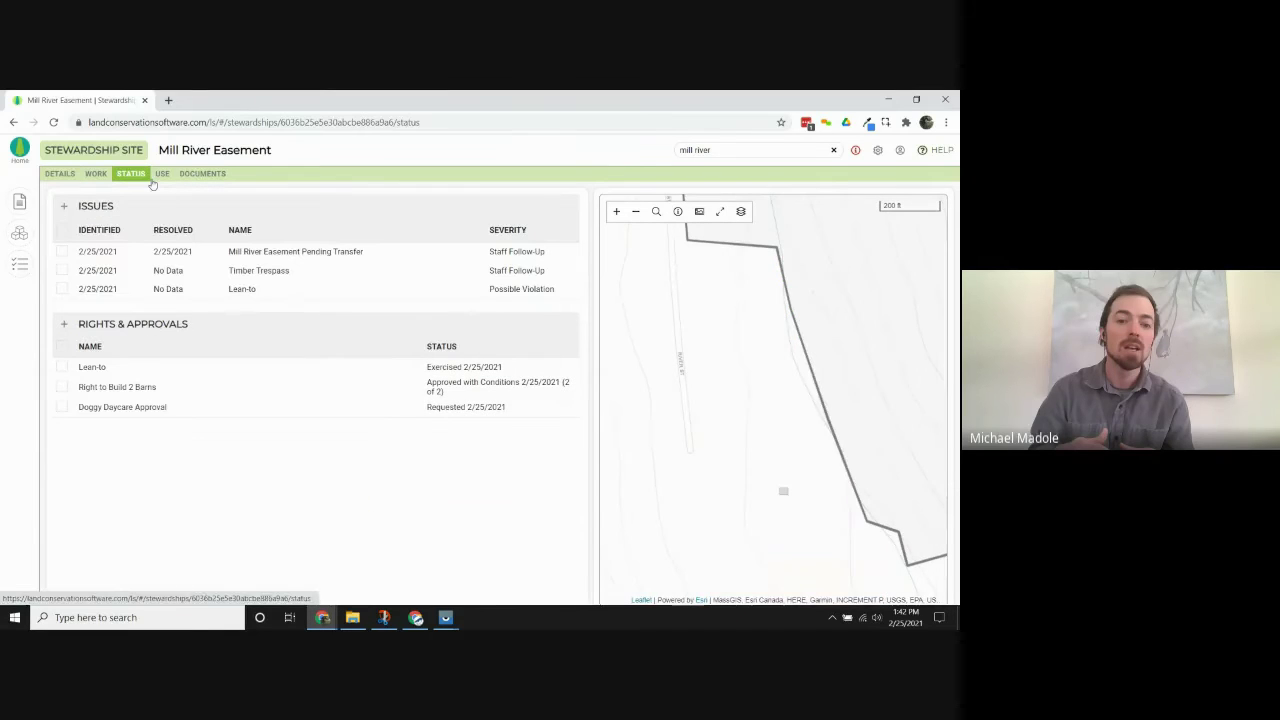
Set Doggy Daycare Approval's status to Approved with Conditions with Resolved On 2/25/2021.
{"action": "left_click", "coordinate": [160, 407]}
{"action": "left_click", "coordinate": [189, 369]}
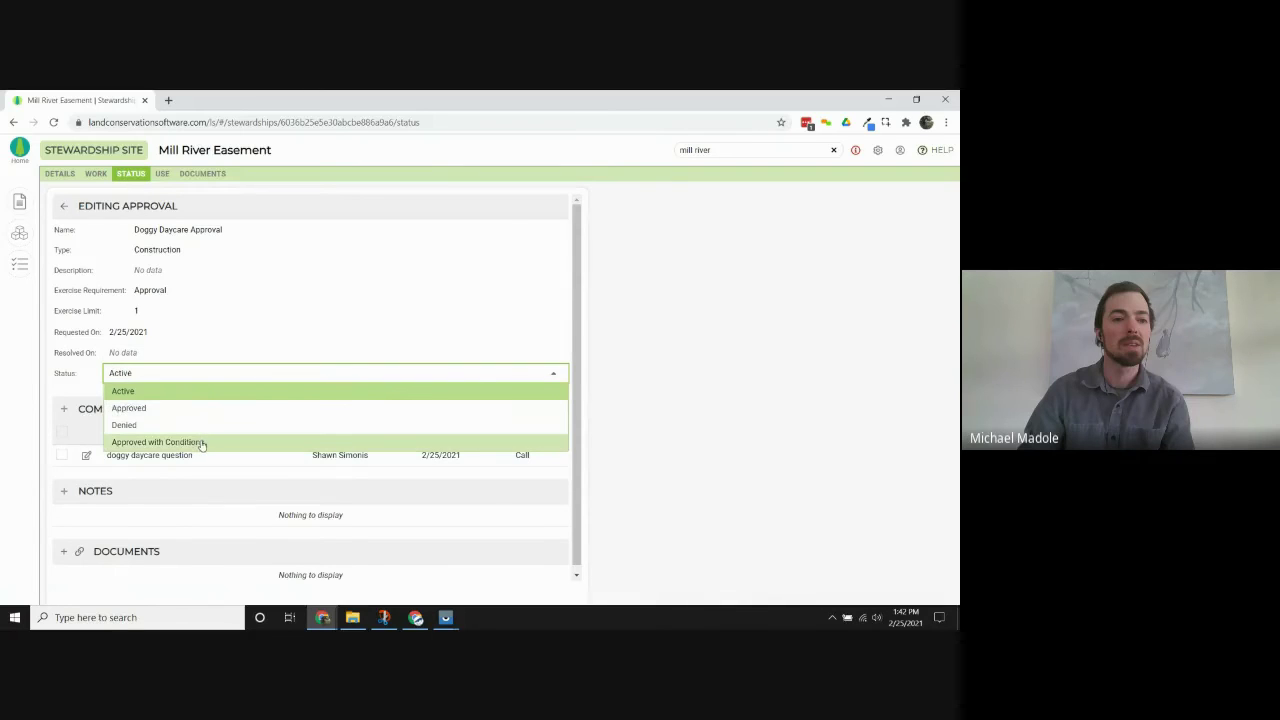
{"action": "left_click", "coordinate": [202, 442]}
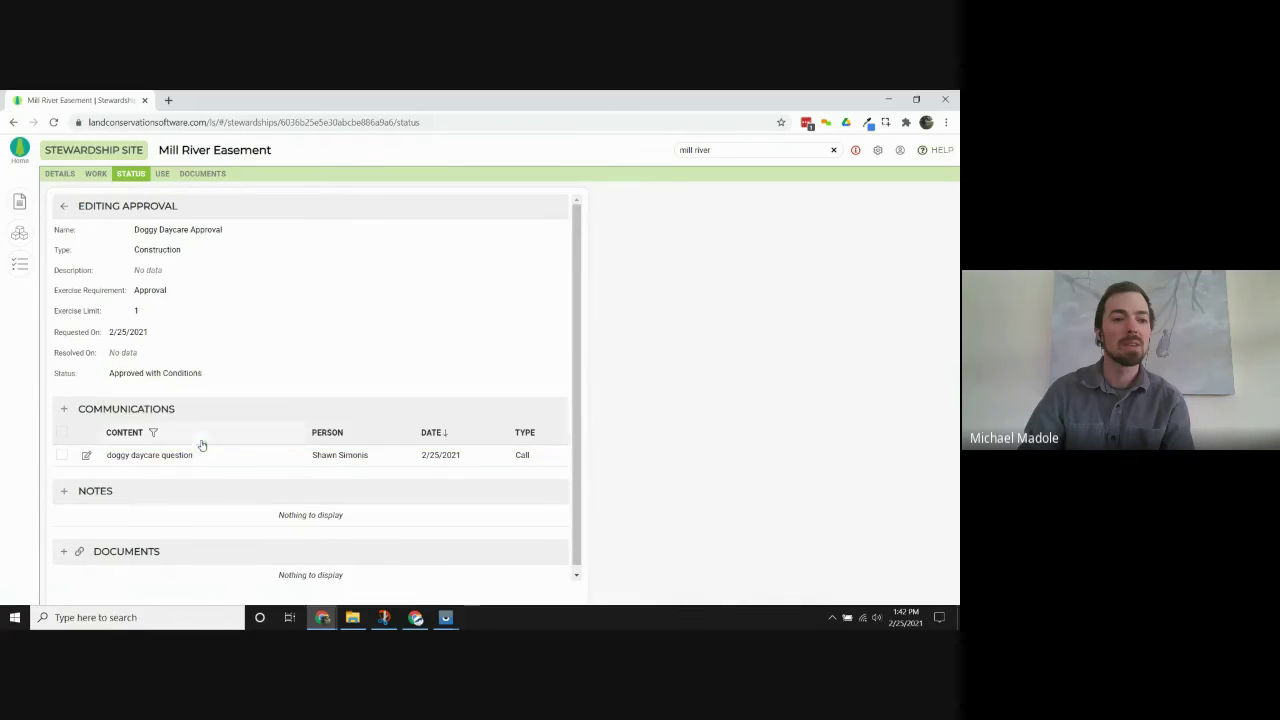
{"action": "left_click", "coordinate": [124, 352]}
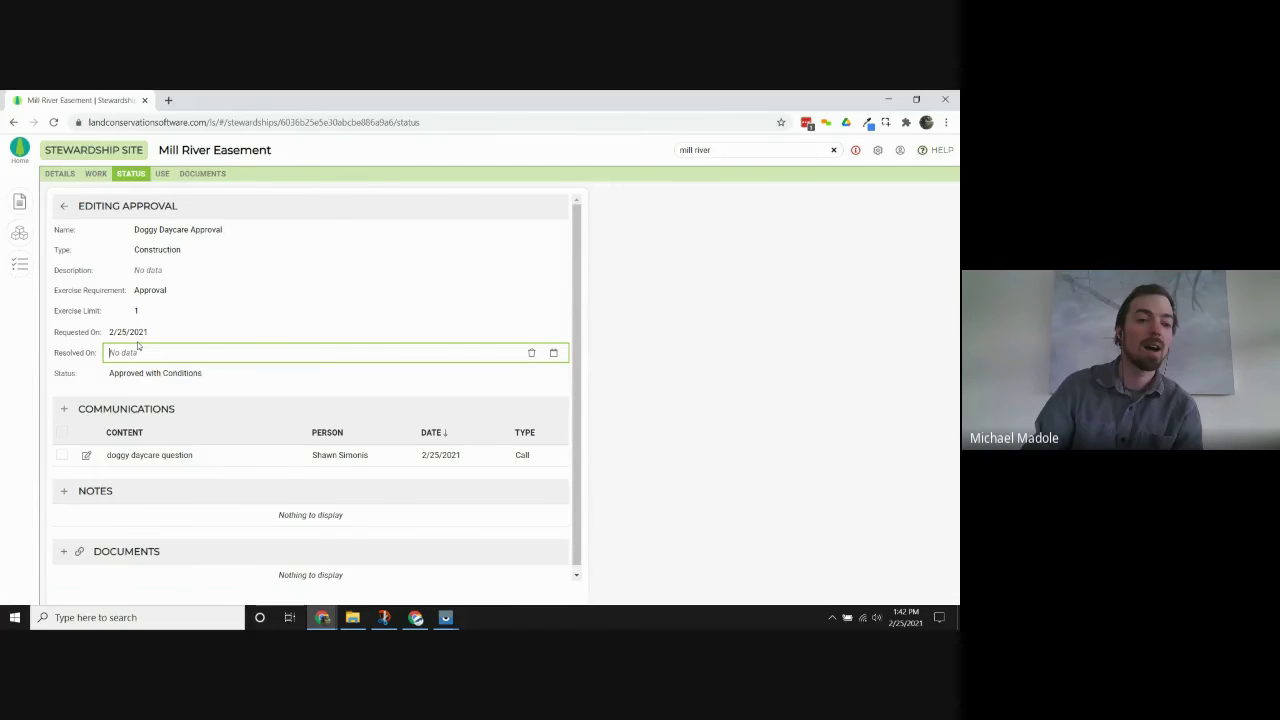
{"action": "type", "text": "2/25"}
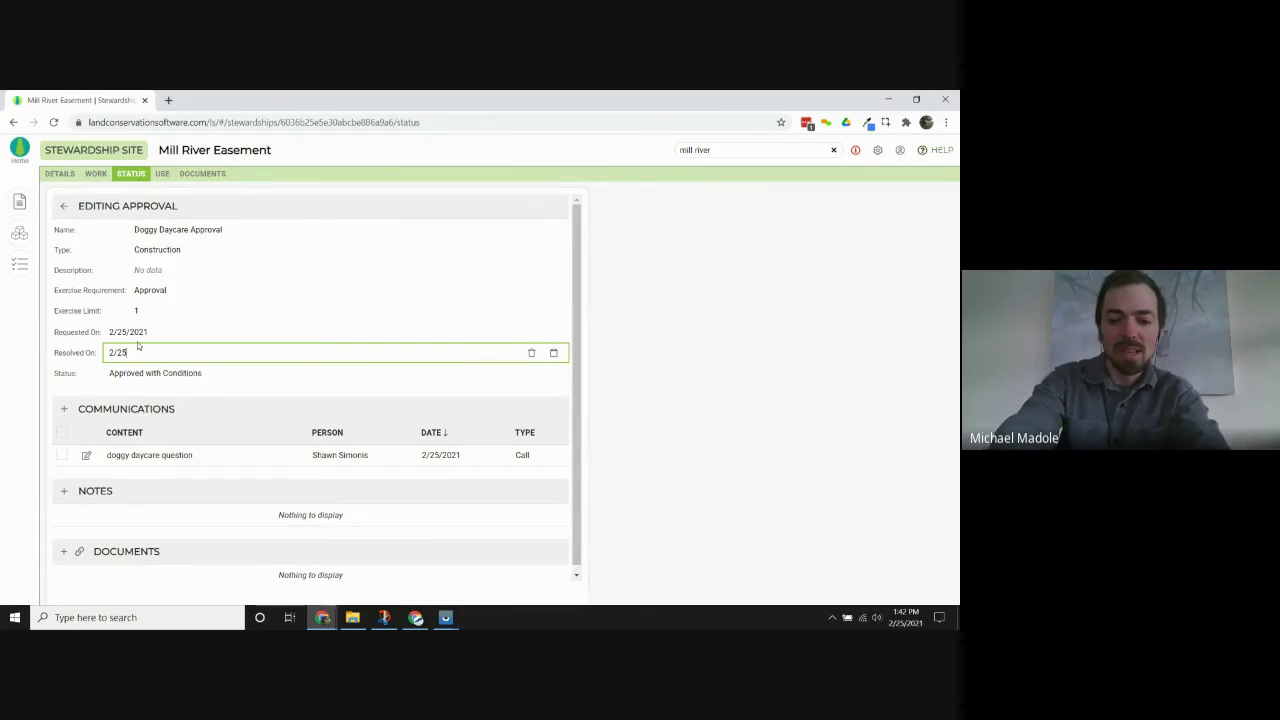
{"action": "type", "text": "/2021"}
{"action": "key", "text": "Return"}
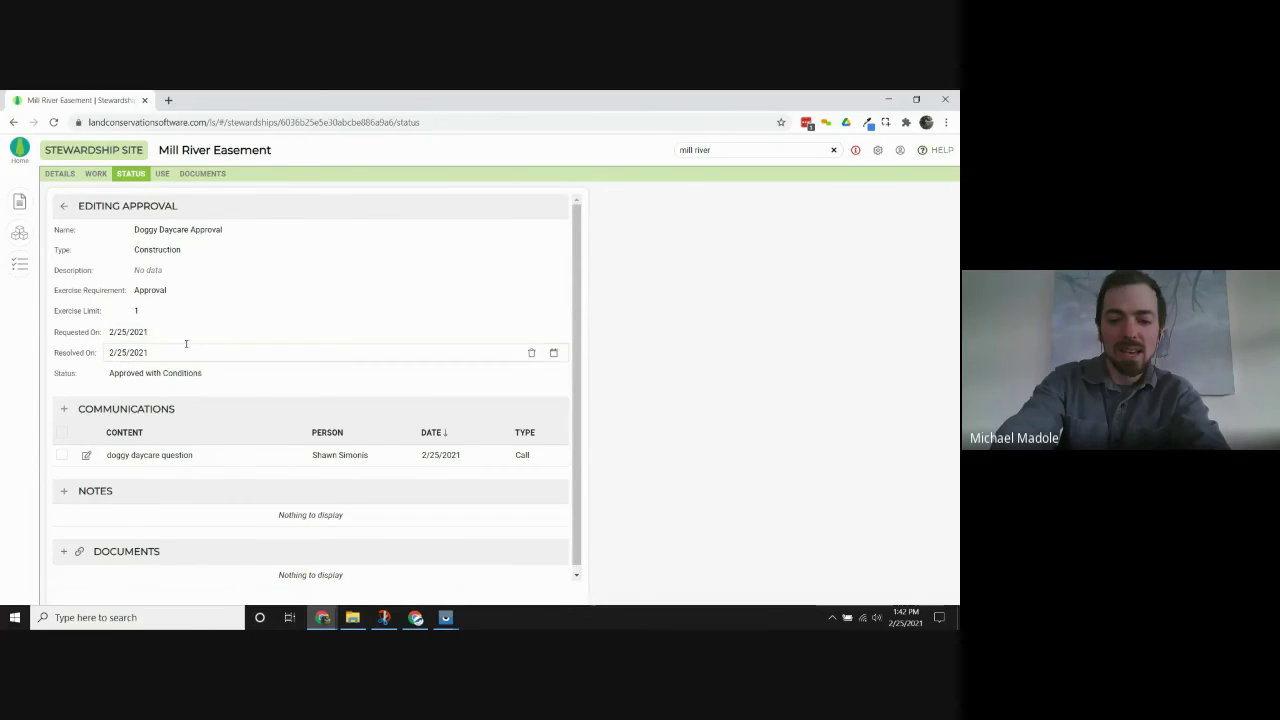
{"action": "scroll", "coordinate": [97, 402], "scroll_direction": "down", "scroll_amount": 1}
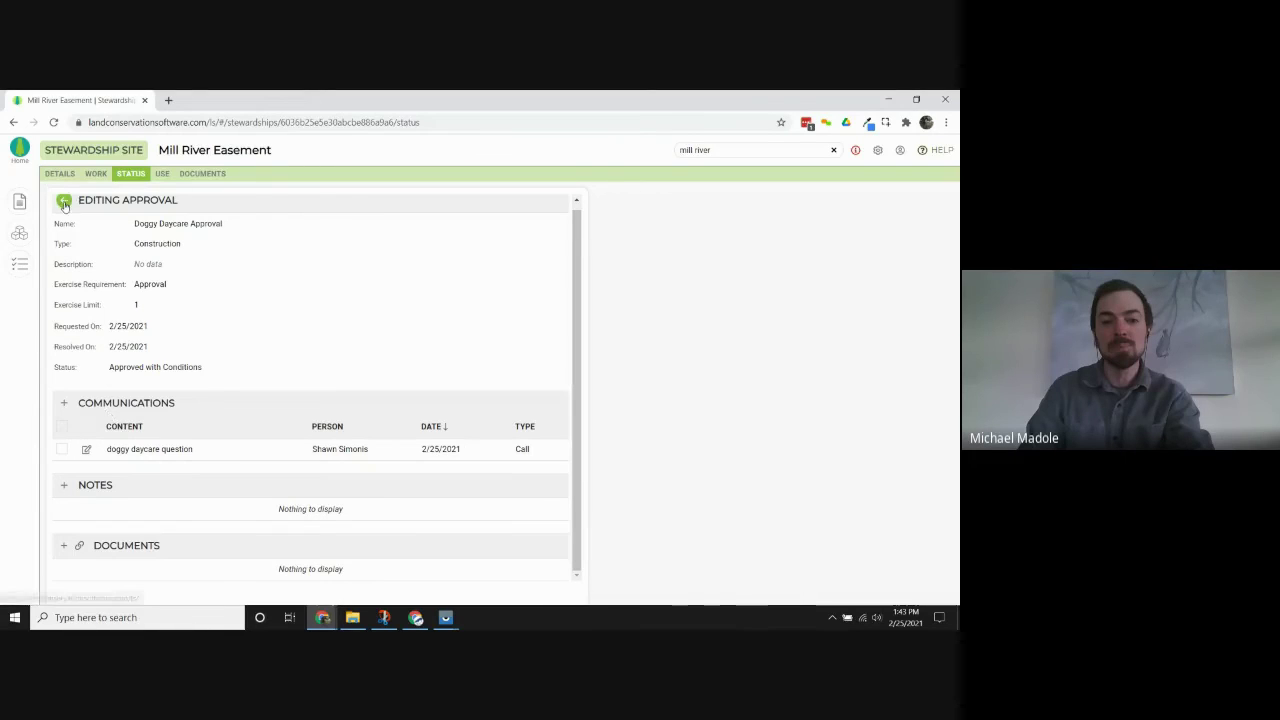
Go back from the approval editor to the Mill River Easement status page.
{"action": "left_click", "coordinate": [63, 202]}
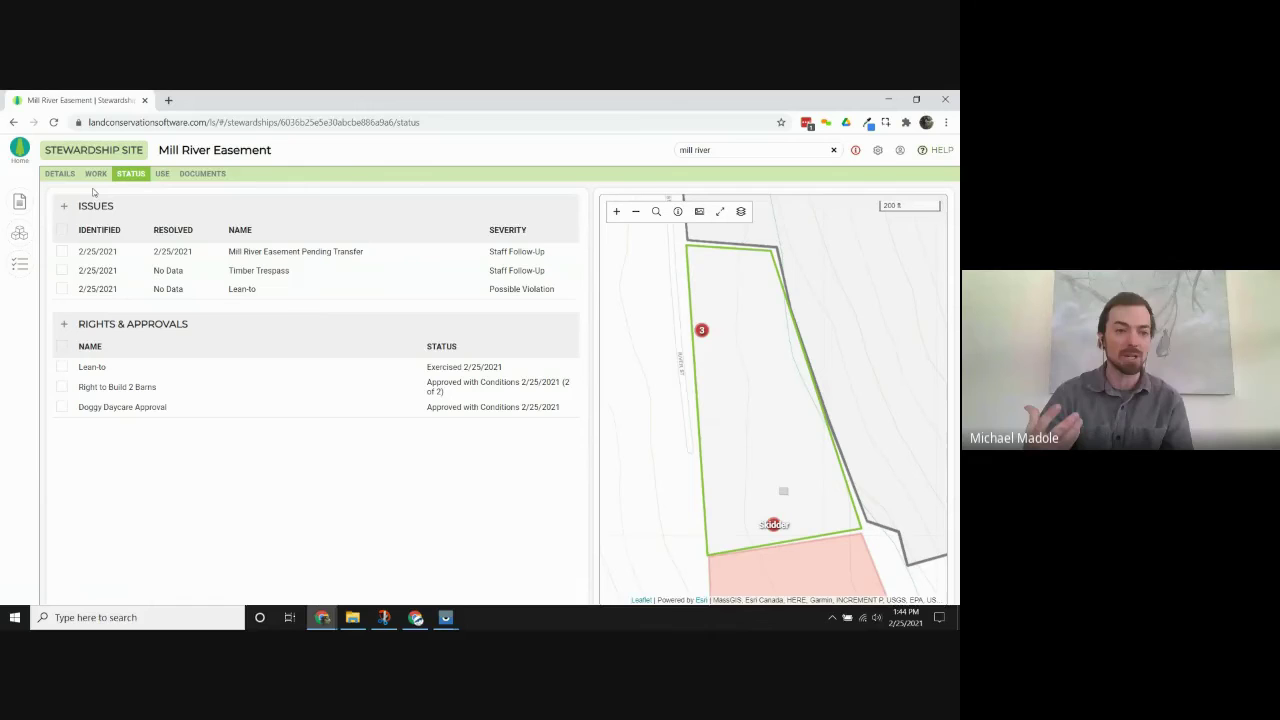
Open the dashboard and zoom the Unresolved Issues map into the New England issue cluster.
{"action": "left_click", "coordinate": [22, 151]}
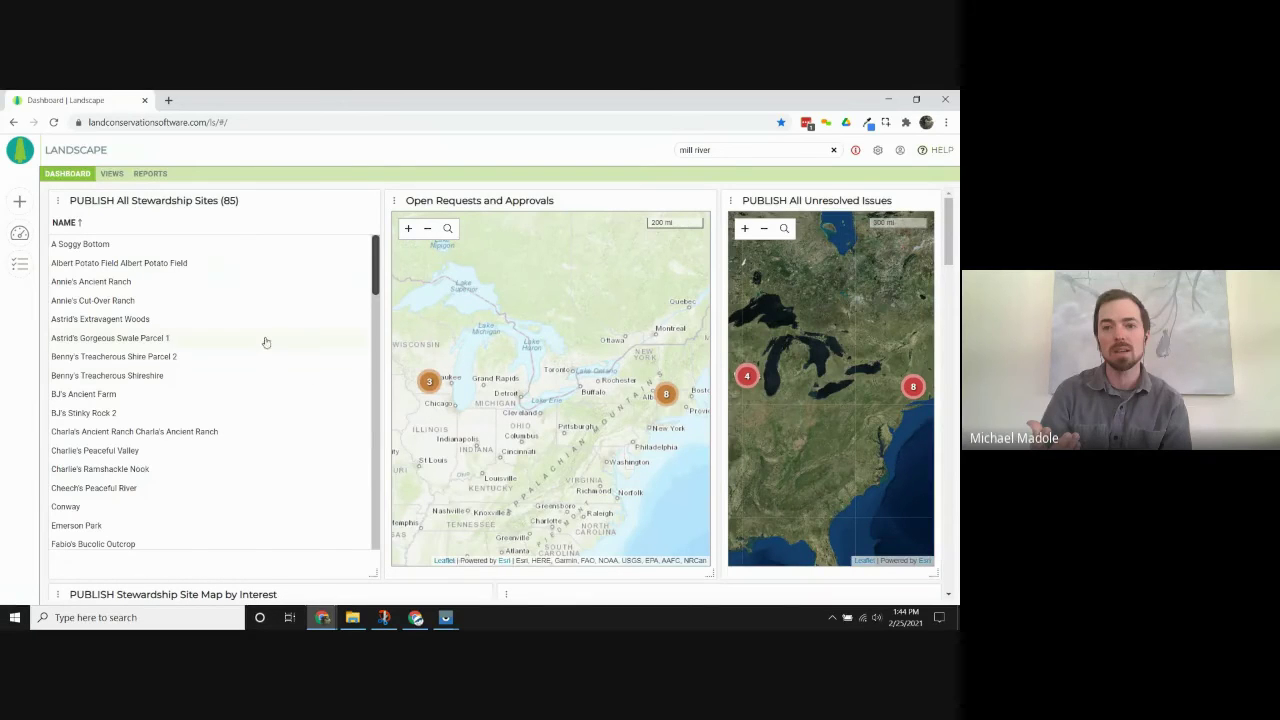
{"action": "mouse_move", "coordinate": [634, 443]}
{"action": "left_mouse_down"}
{"action": "mouse_move", "coordinate": [585, 445]}
{"action": "mouse_move", "coordinate": [625, 446]}
{"action": "left_mouse_up"}
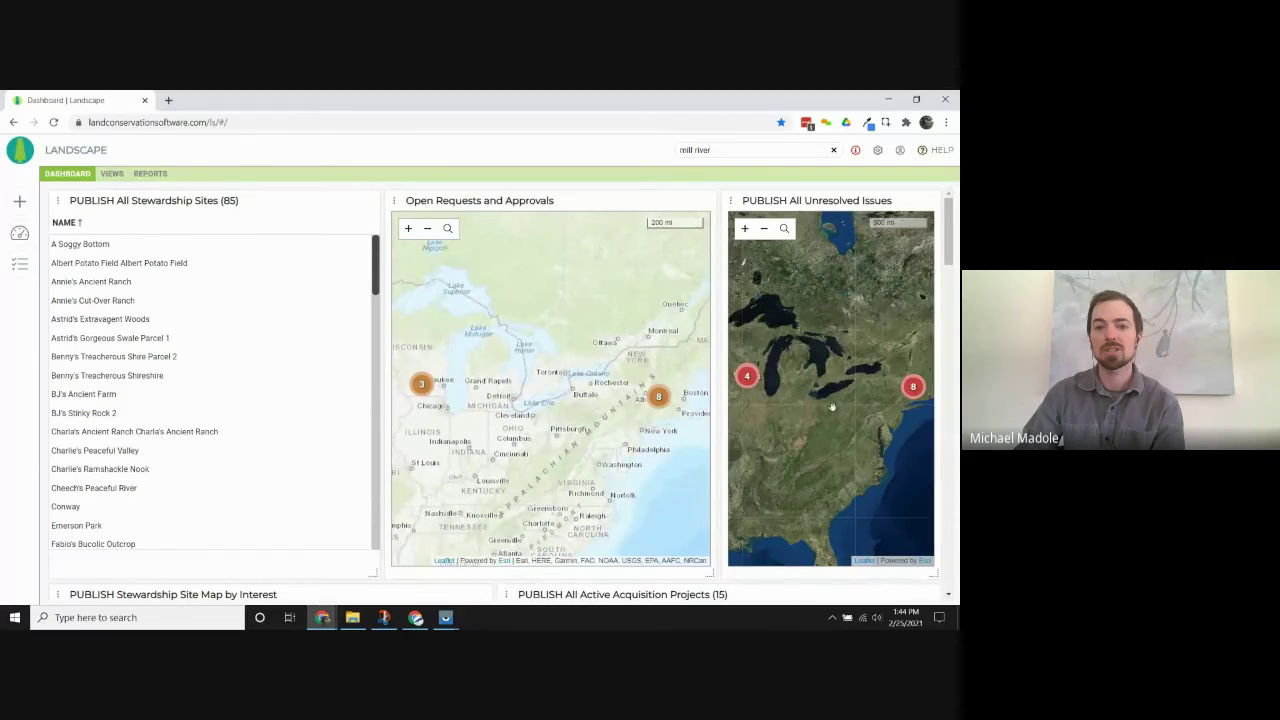
{"action": "left_click", "coordinate": [913, 386]}
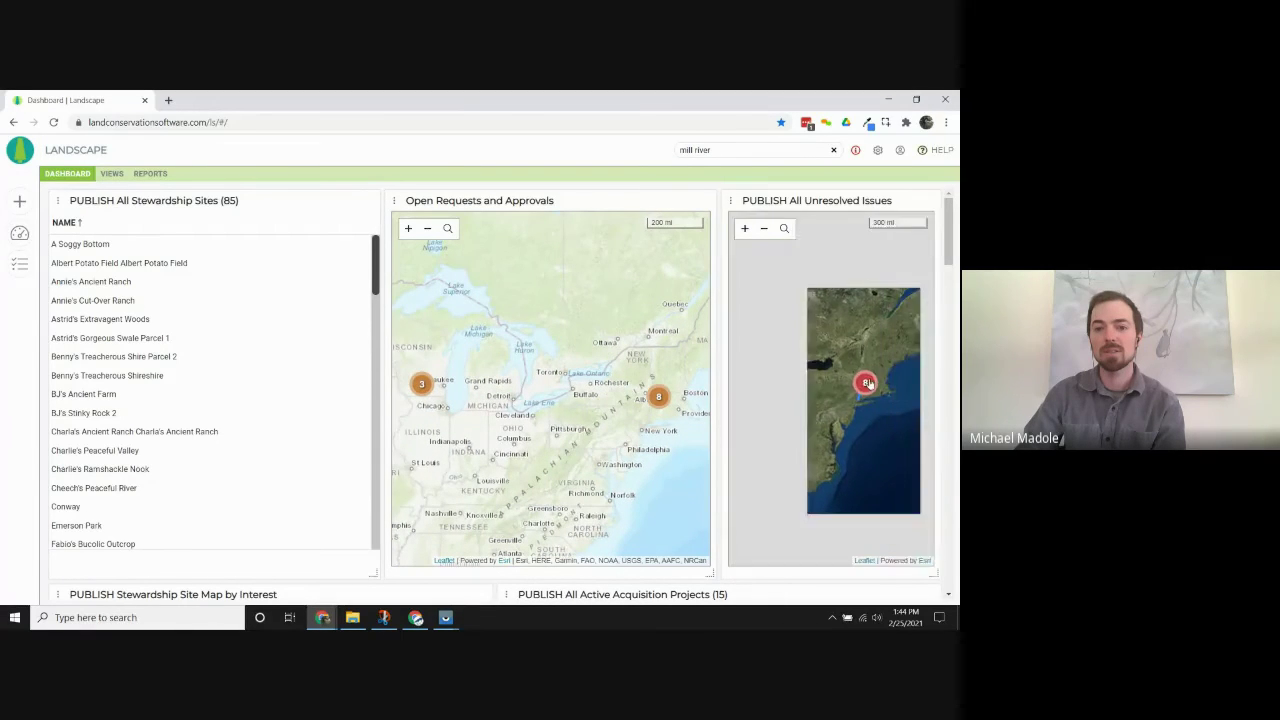
{"action": "left_click", "coordinate": [860, 386]}
{"action": "left_click", "coordinate": [862, 388]}
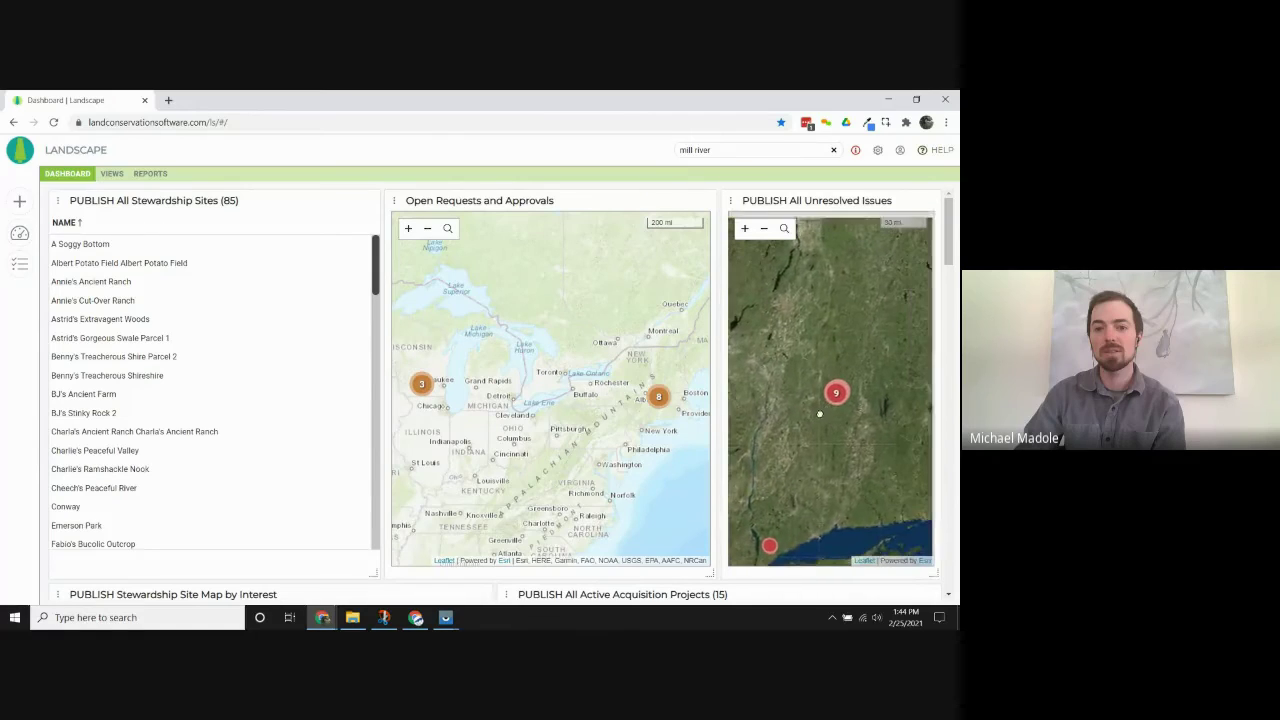
{"action": "left_click_drag", "start_coordinate": [816, 384], "coordinate": [877, 363]}
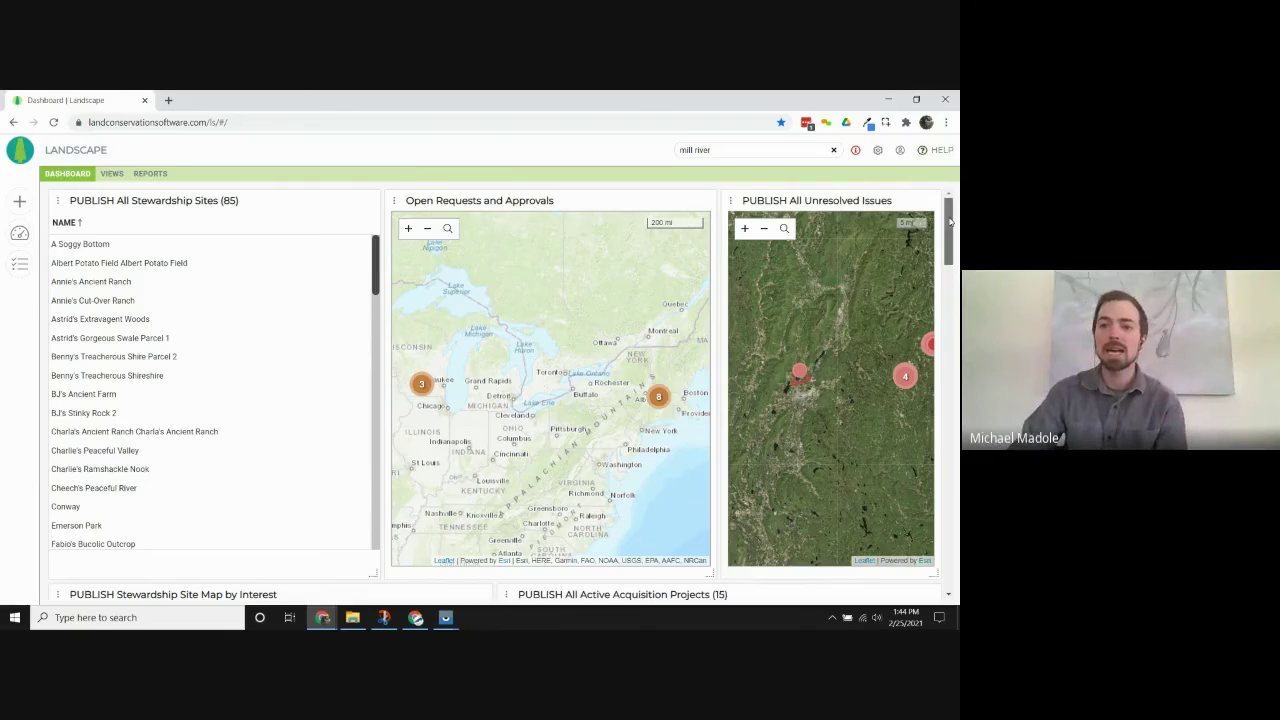
Scroll the dashboard to the tasks timeline and expense and protection charts, viewing later tasks.
{"action": "scroll", "coordinate": [950, 222], "scroll_direction": "down", "scroll_amount": 5}
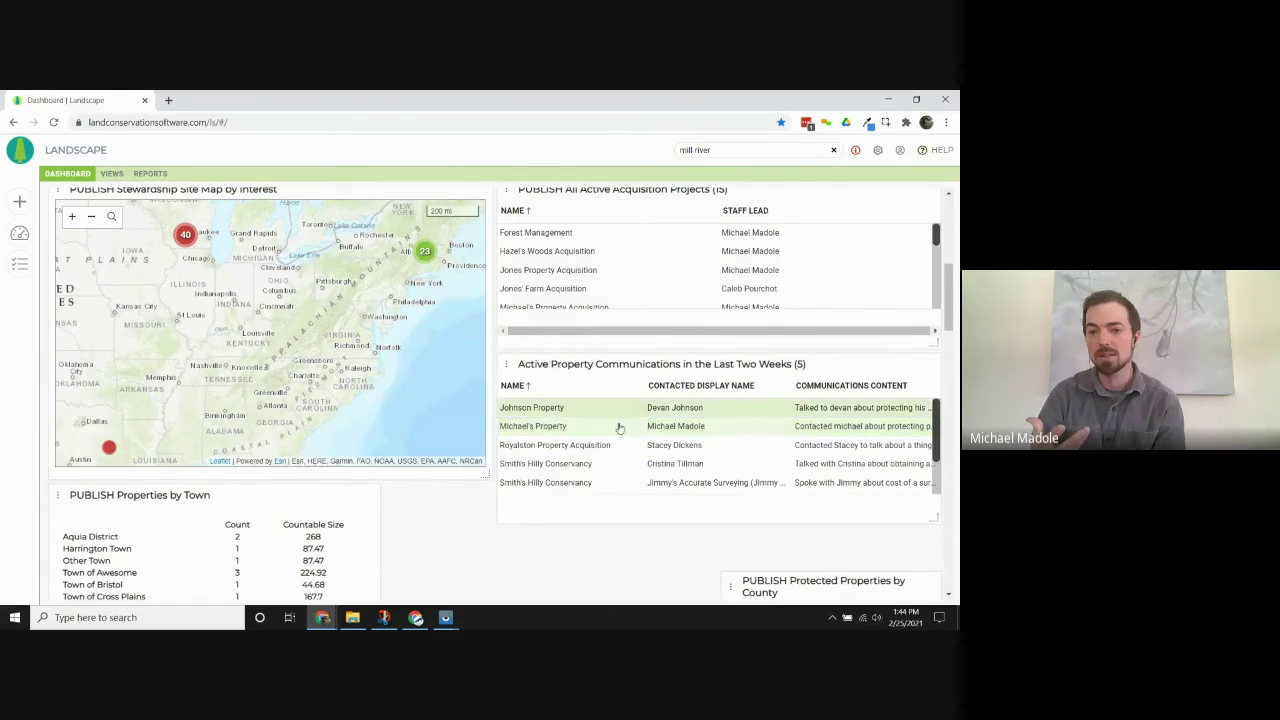
{"action": "left_click_drag", "start_coordinate": [950, 293], "coordinate": [957, 510]}
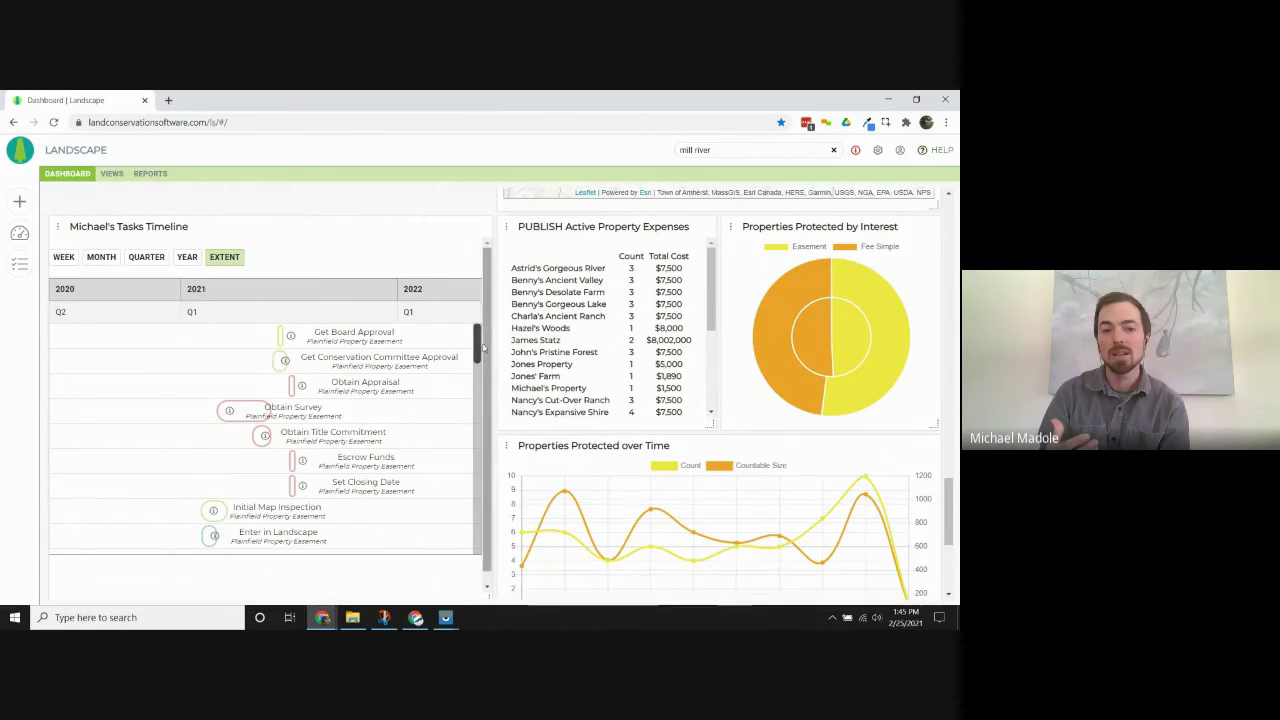
{"action": "left_click_drag", "start_coordinate": [478, 345], "coordinate": [479, 525]}
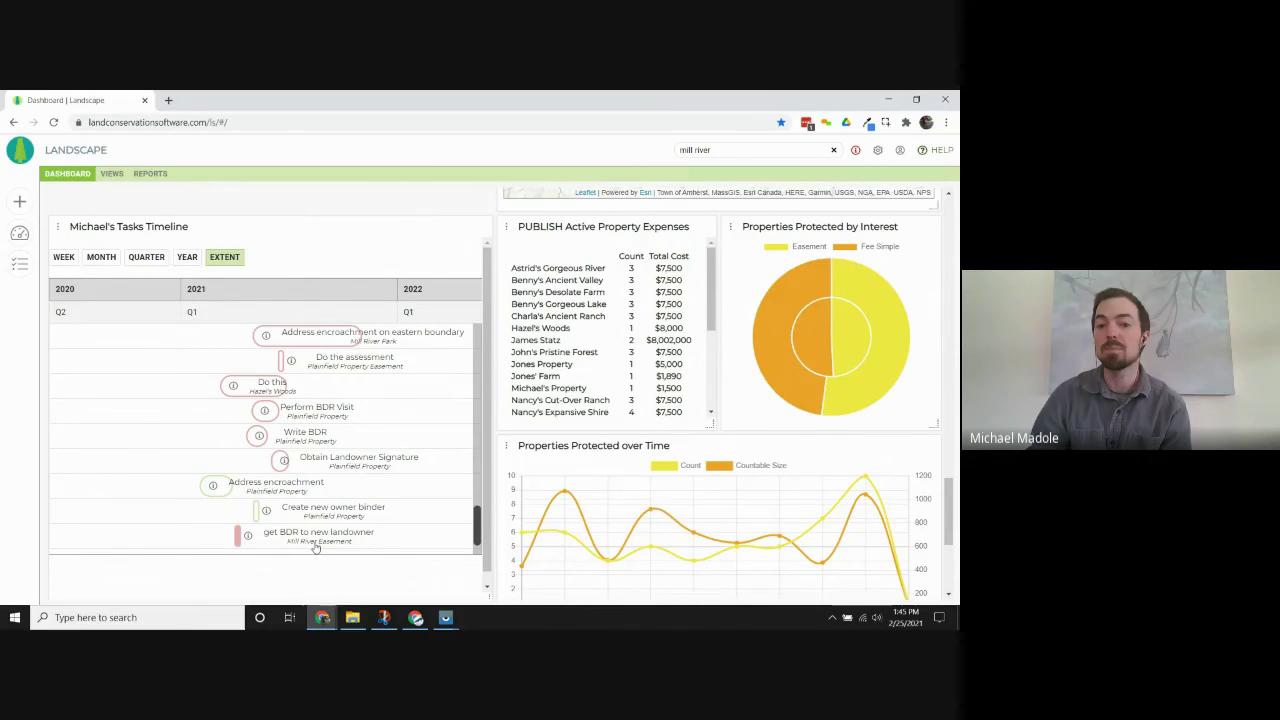
Search the support help articles for 'widgets', then clear the search and close the support panel.
{"action": "left_click", "coordinate": [924, 150]}
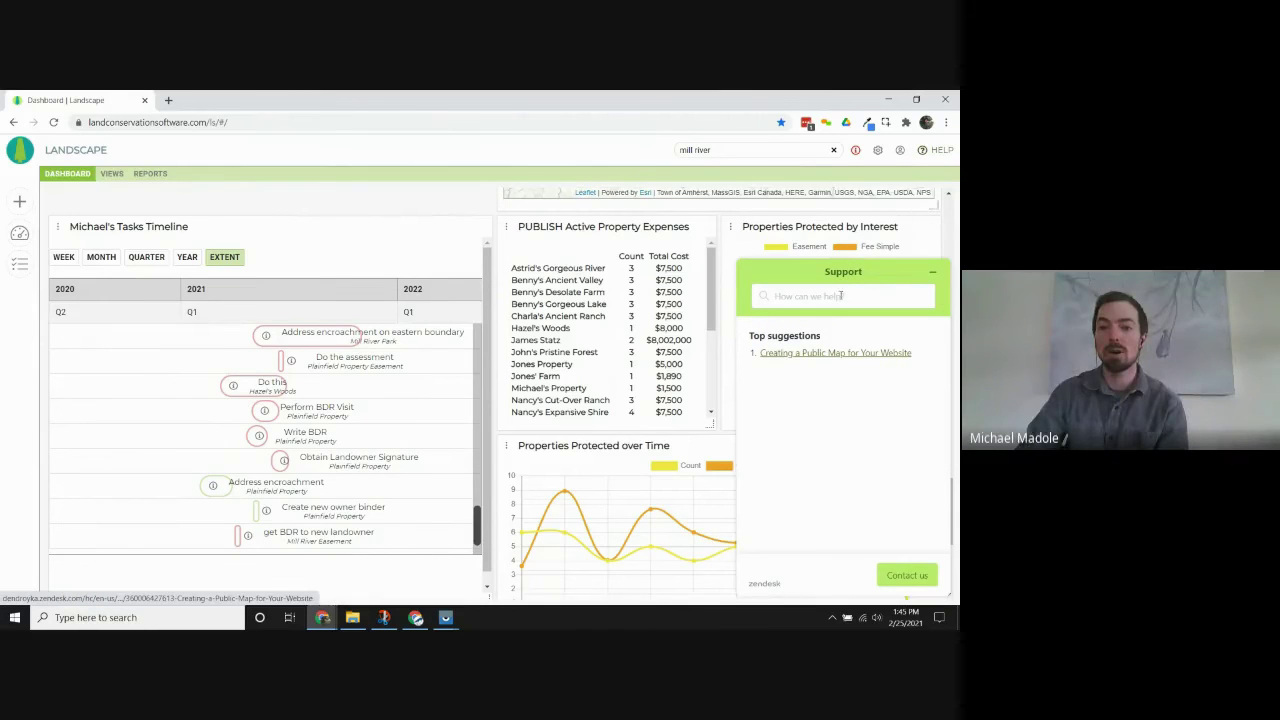
{"action": "left_click", "coordinate": [832, 300]}
{"action": "type", "text": "wor"}
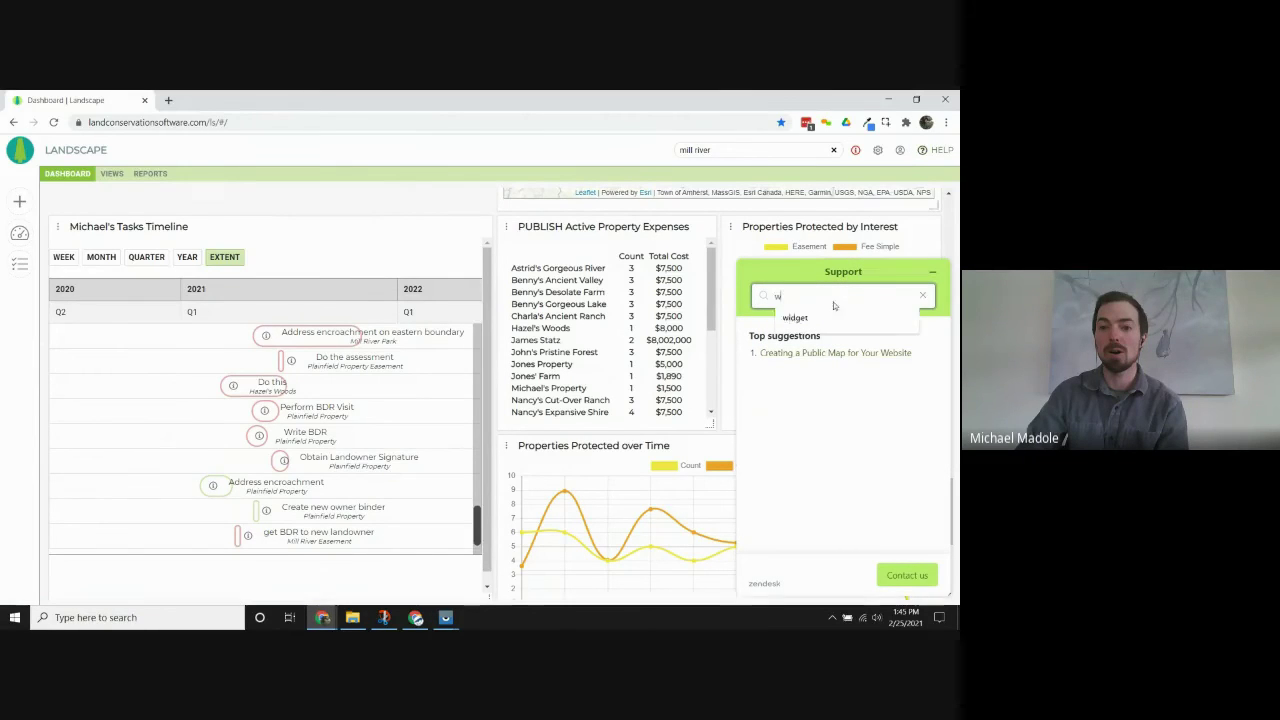
{"action": "key", "text": "BackSpace"}
{"action": "type", "text": "idgets"}
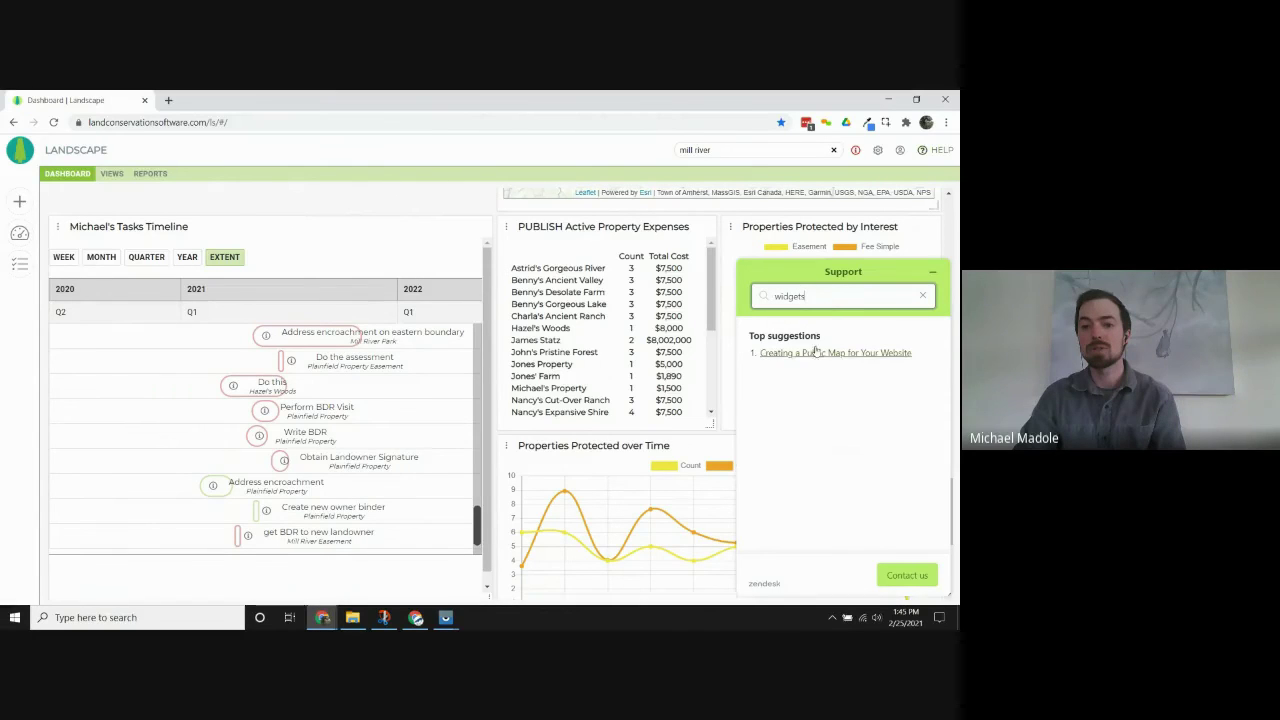
{"action": "key", "text": "Return"}
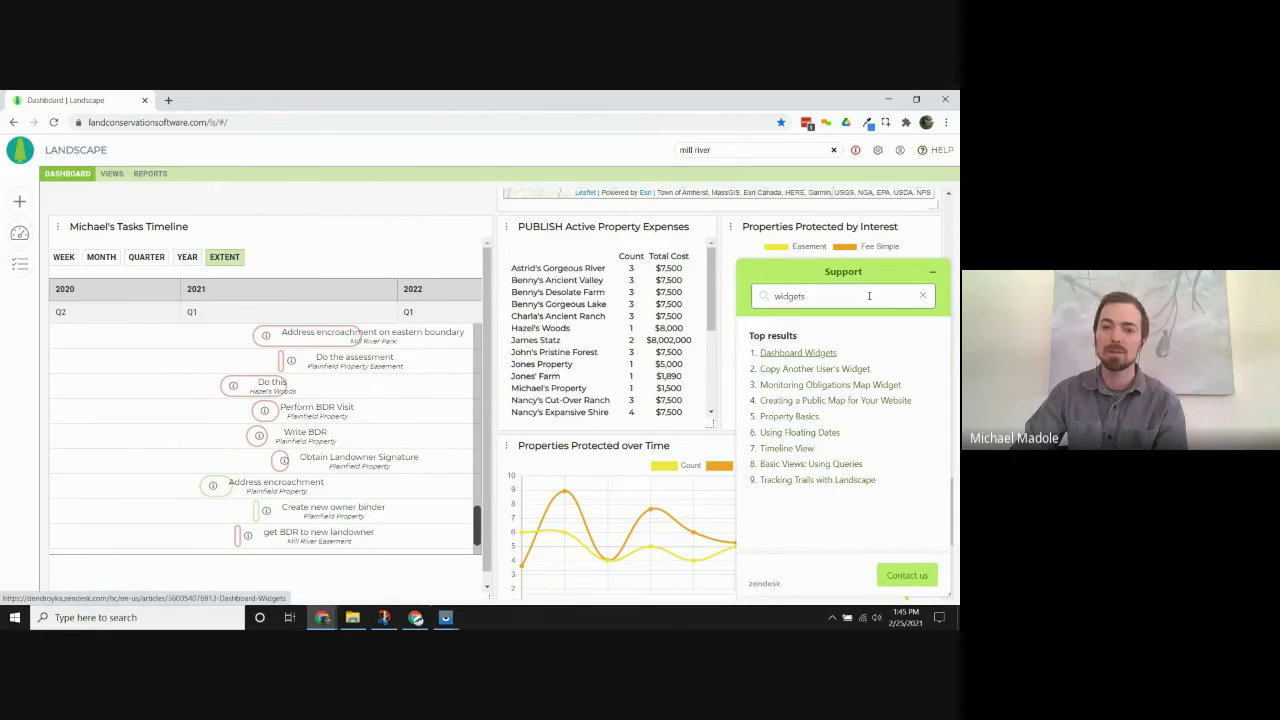
{"action": "left_click", "coordinate": [921, 300]}
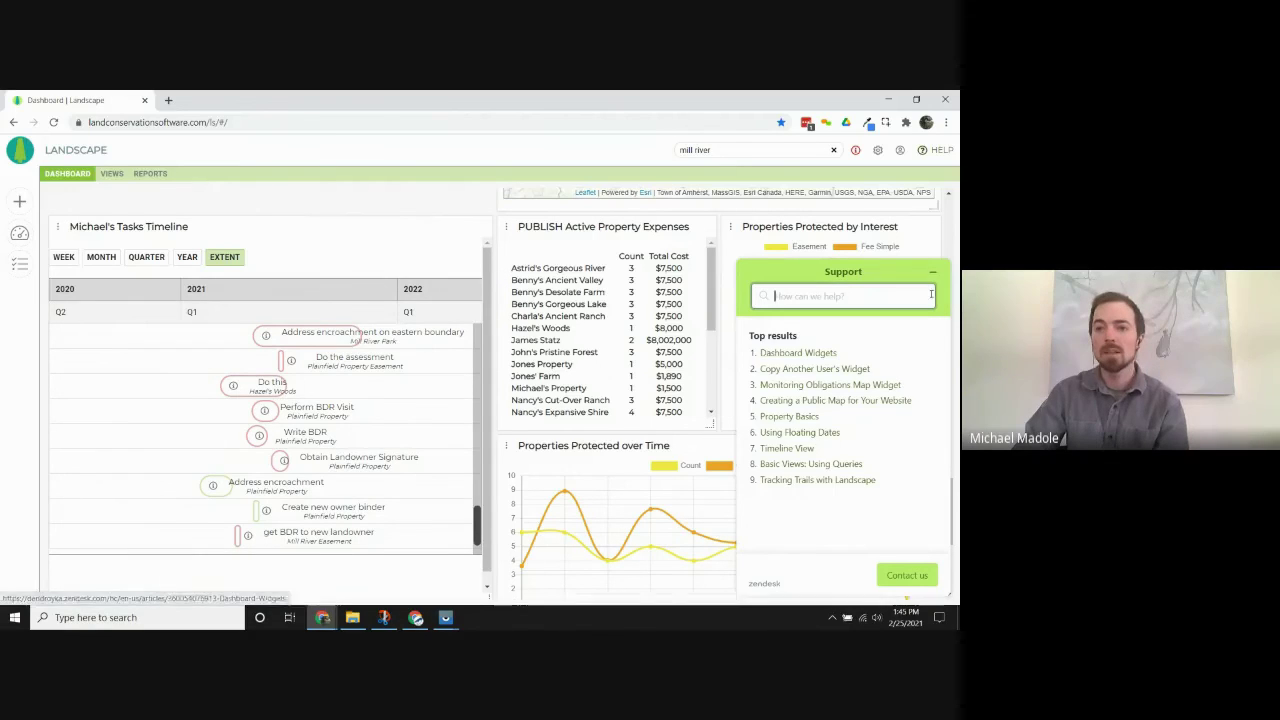
{"action": "left_click", "coordinate": [932, 271]}
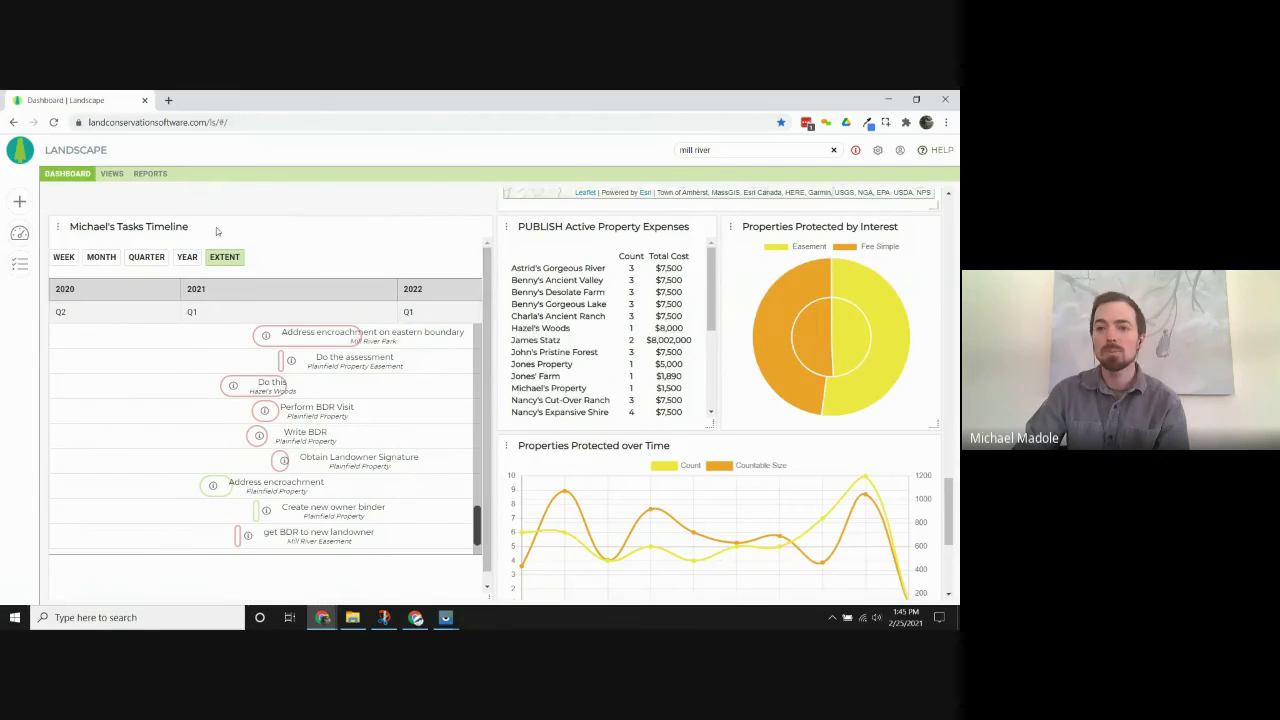
Scroll the dashboard back to the top and go to the Views page.
{"action": "left_click_drag", "start_coordinate": [950, 508], "coordinate": [950, 220]}
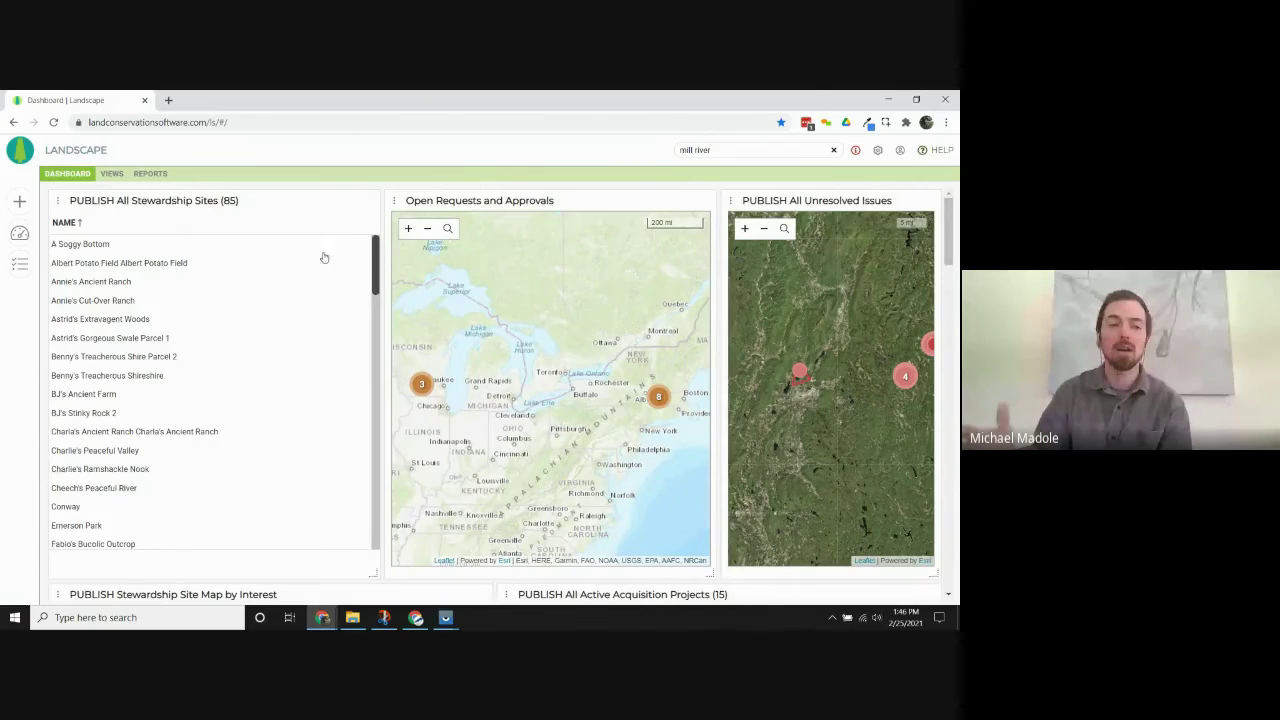
{"action": "left_click", "coordinate": [111, 174]}
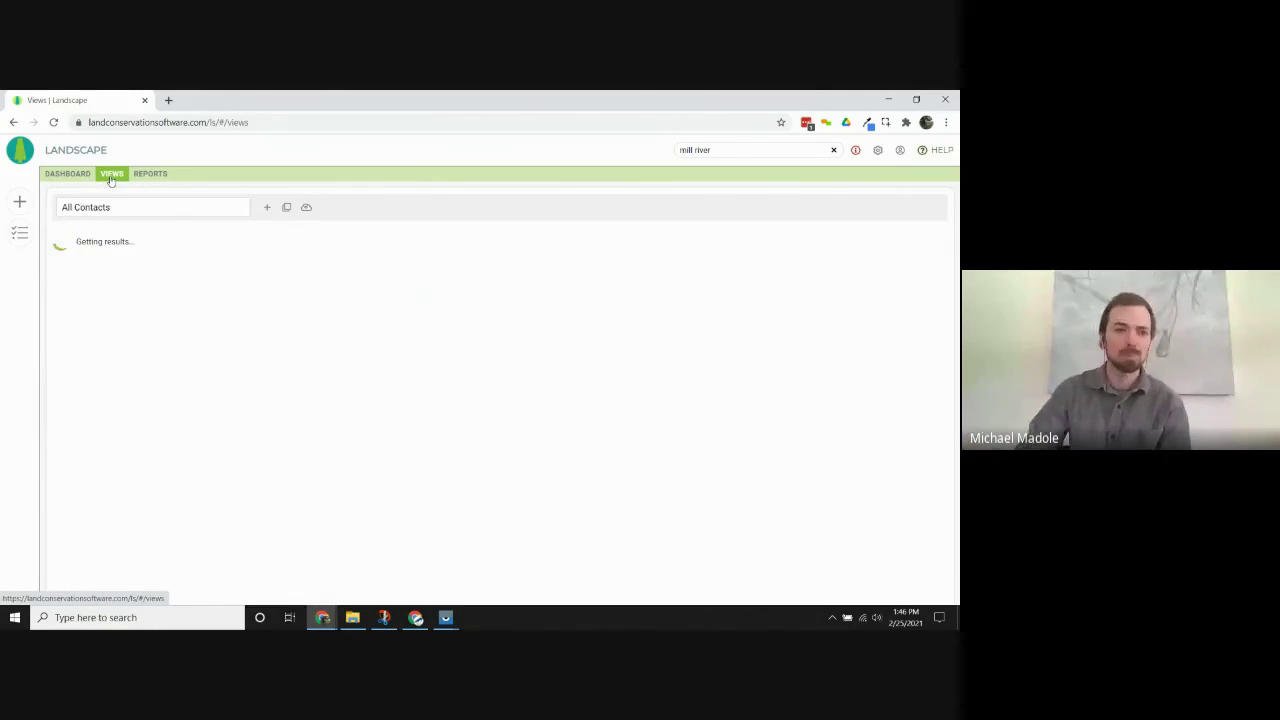
Switch to the built-in All Issues view and select a couple of issues in the list.
{"action": "left_click", "coordinate": [234, 210]}
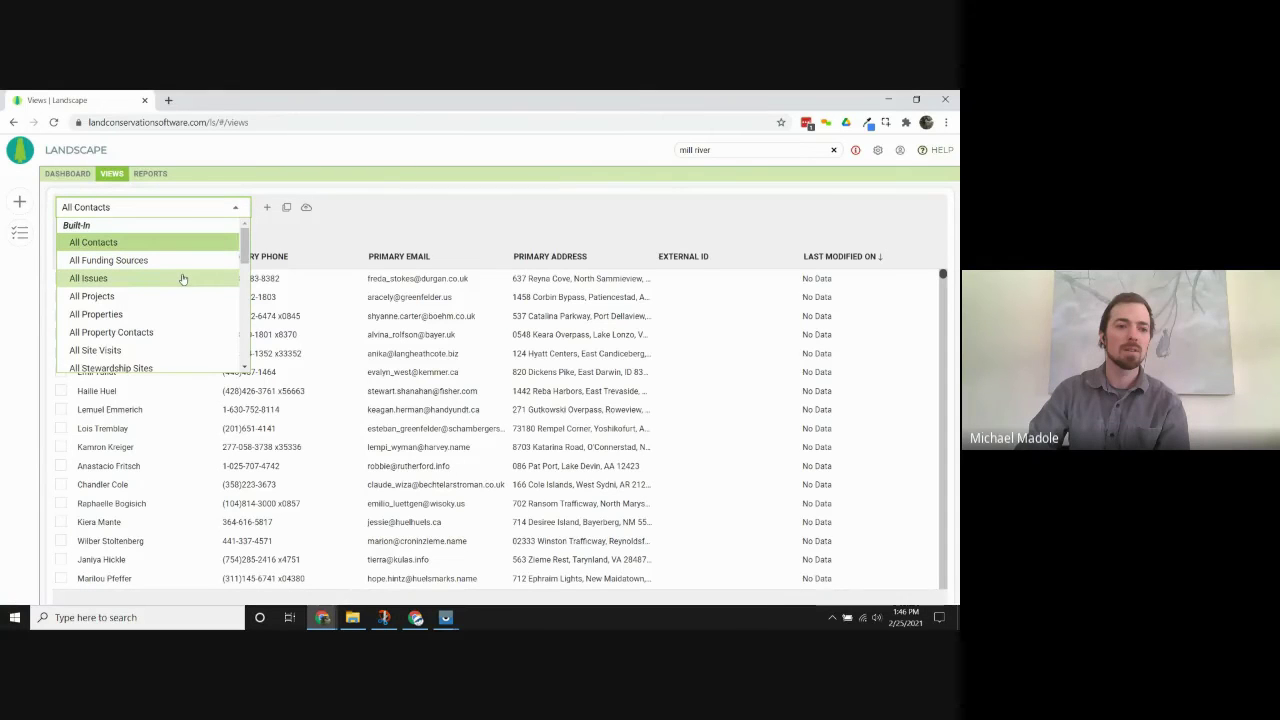
{"action": "left_click", "coordinate": [182, 277]}
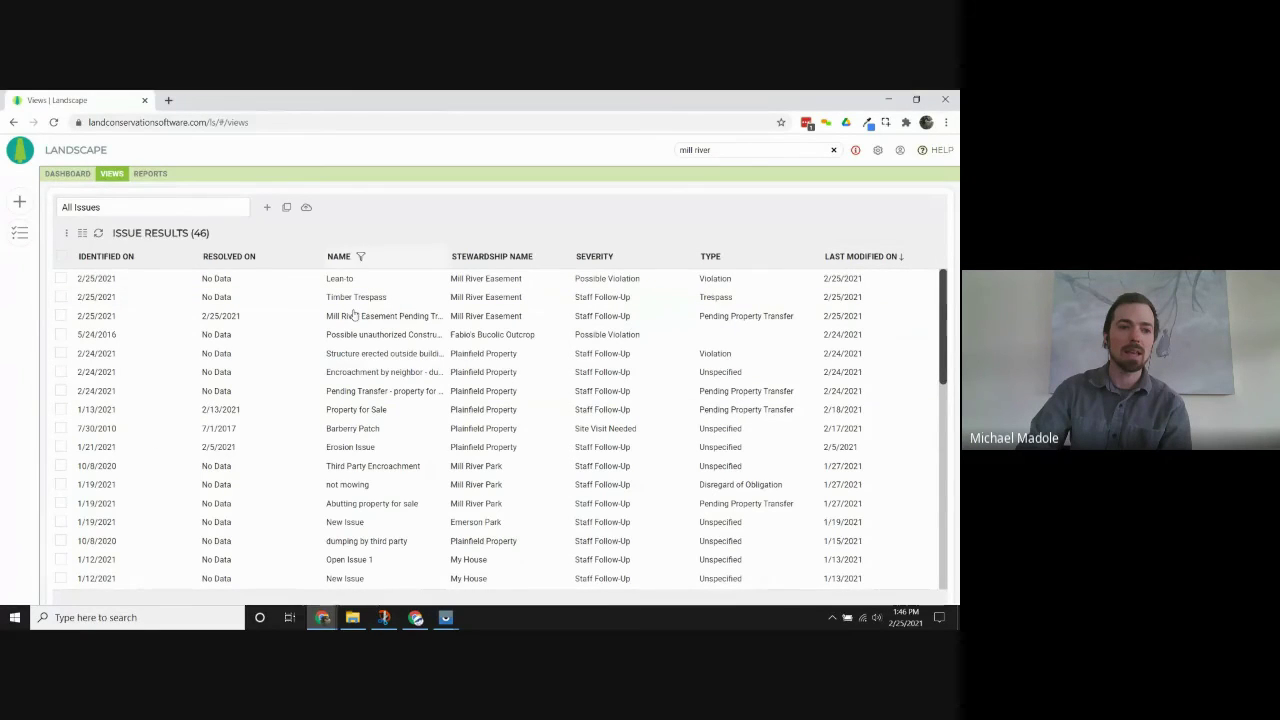
{"action": "left_click", "coordinate": [375, 338]}
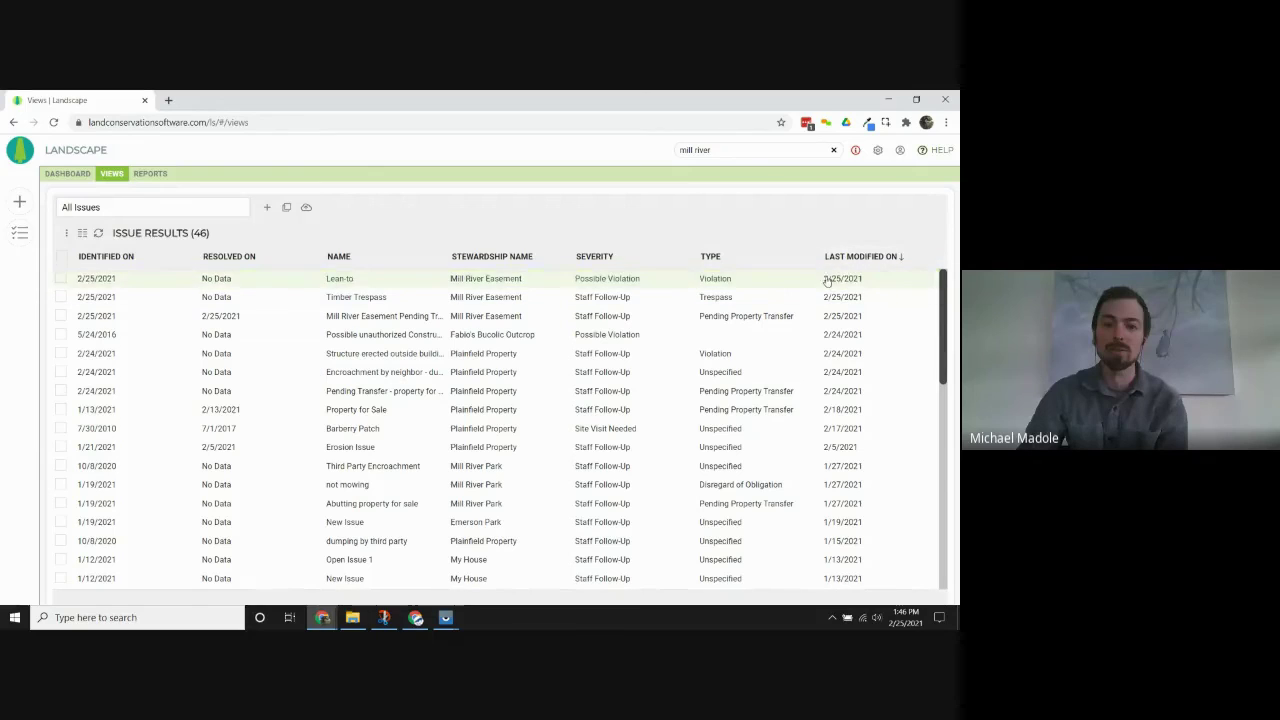
{"action": "left_click", "coordinate": [540, 372]}
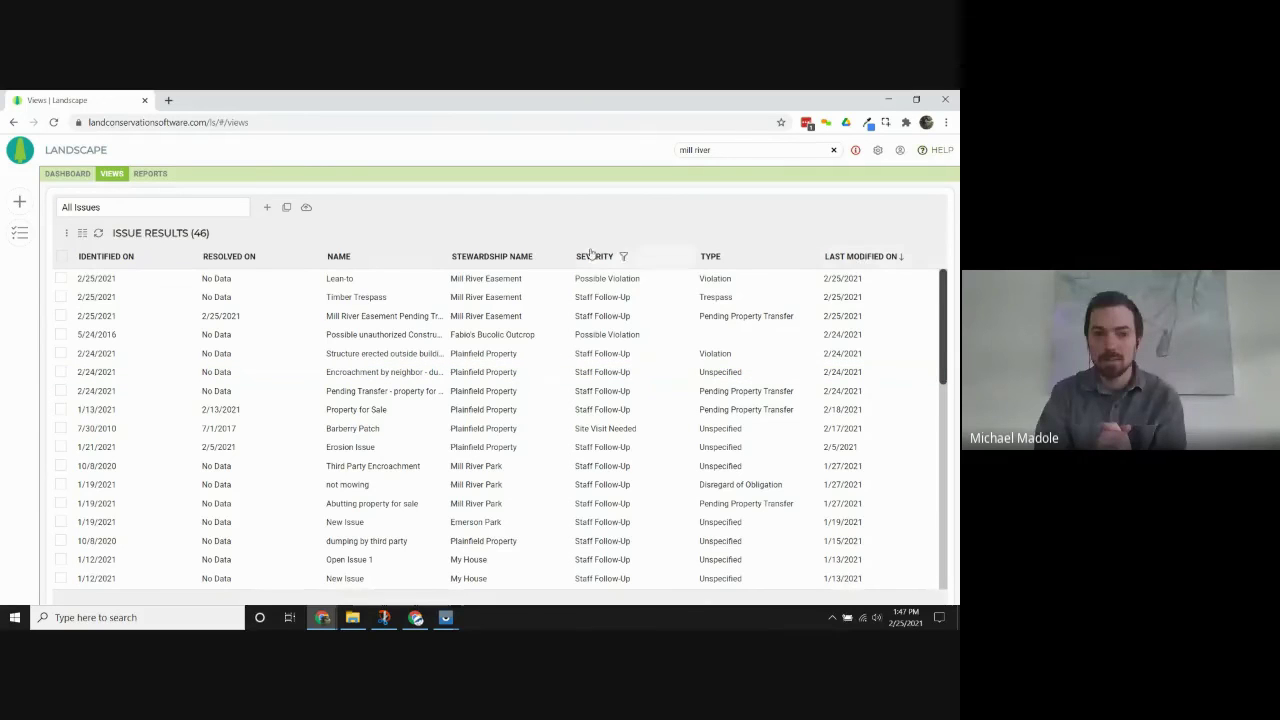
Reorder the issue columns: Last Modified On second, Reported On added, Type moved to last.
{"action": "left_click", "coordinate": [82, 233]}
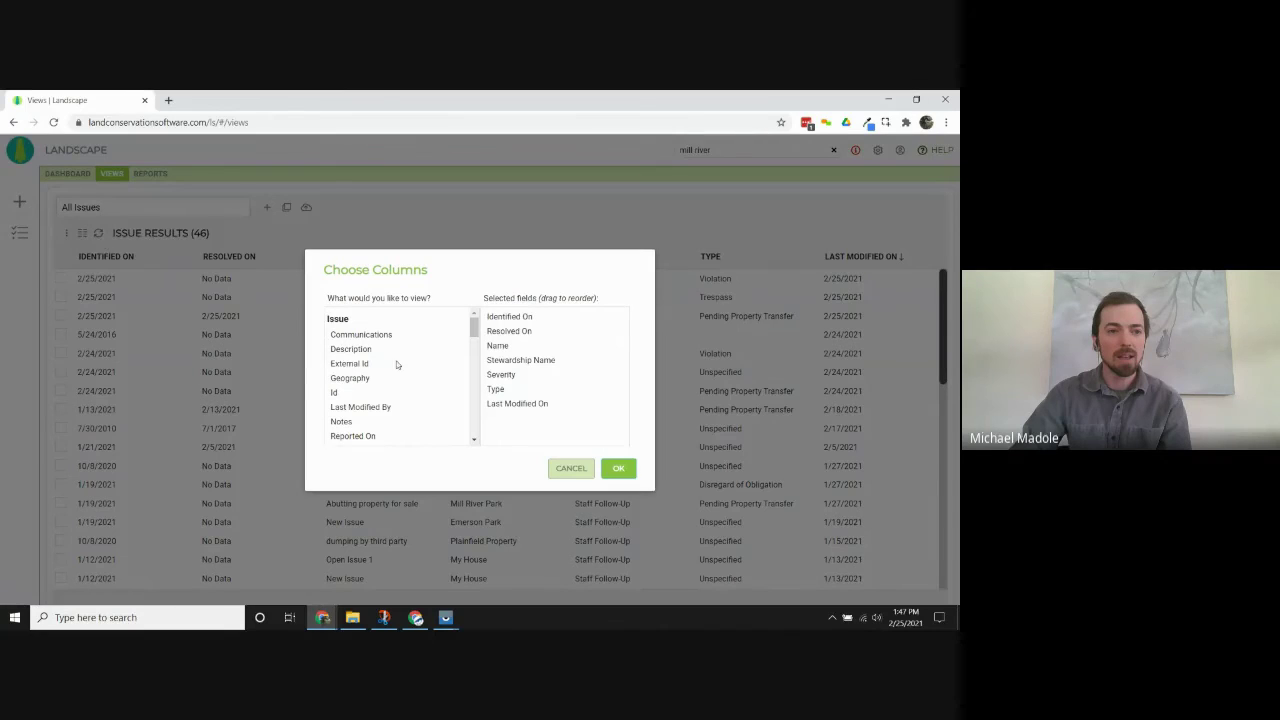
{"action": "mouse_move", "coordinate": [474, 328]}
{"action": "left_mouse_down"}
{"action": "mouse_move", "coordinate": [479, 421]}
{"action": "mouse_move", "coordinate": [473, 327]}
{"action": "mouse_move", "coordinate": [473, 340]}
{"action": "left_mouse_up"}
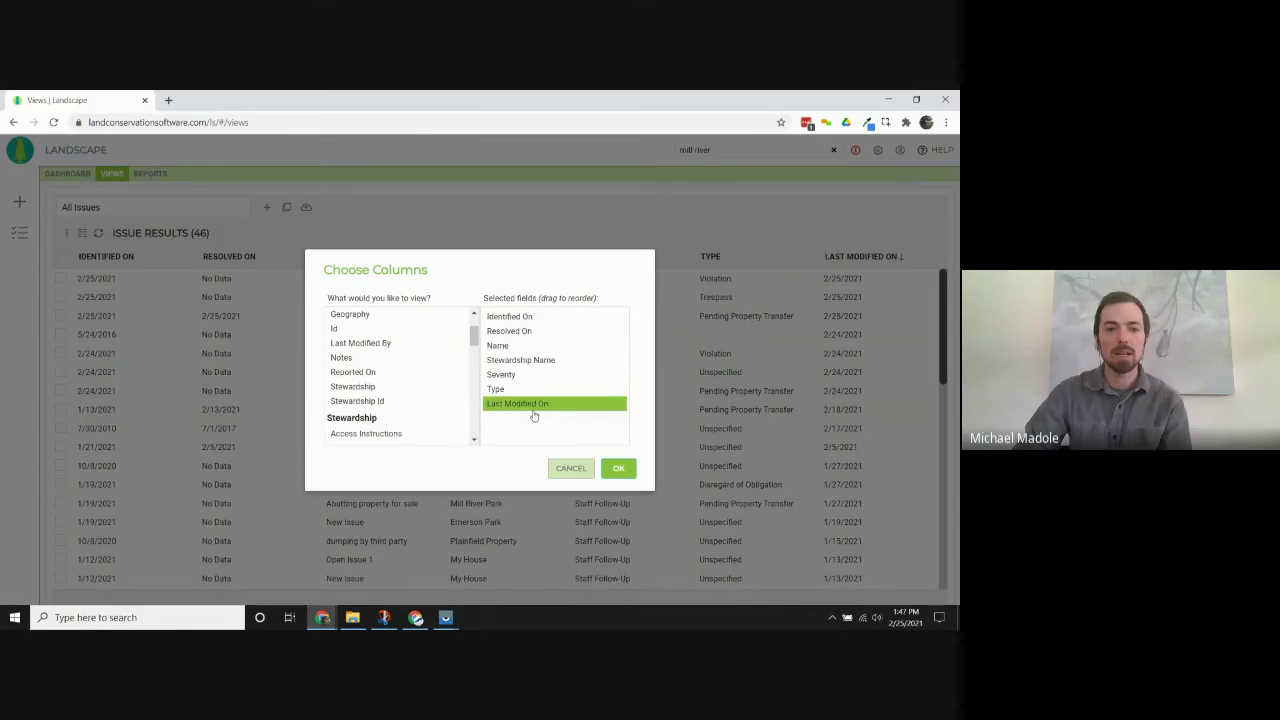
{"action": "left_click_drag", "start_coordinate": [535, 405], "coordinate": [527, 334]}
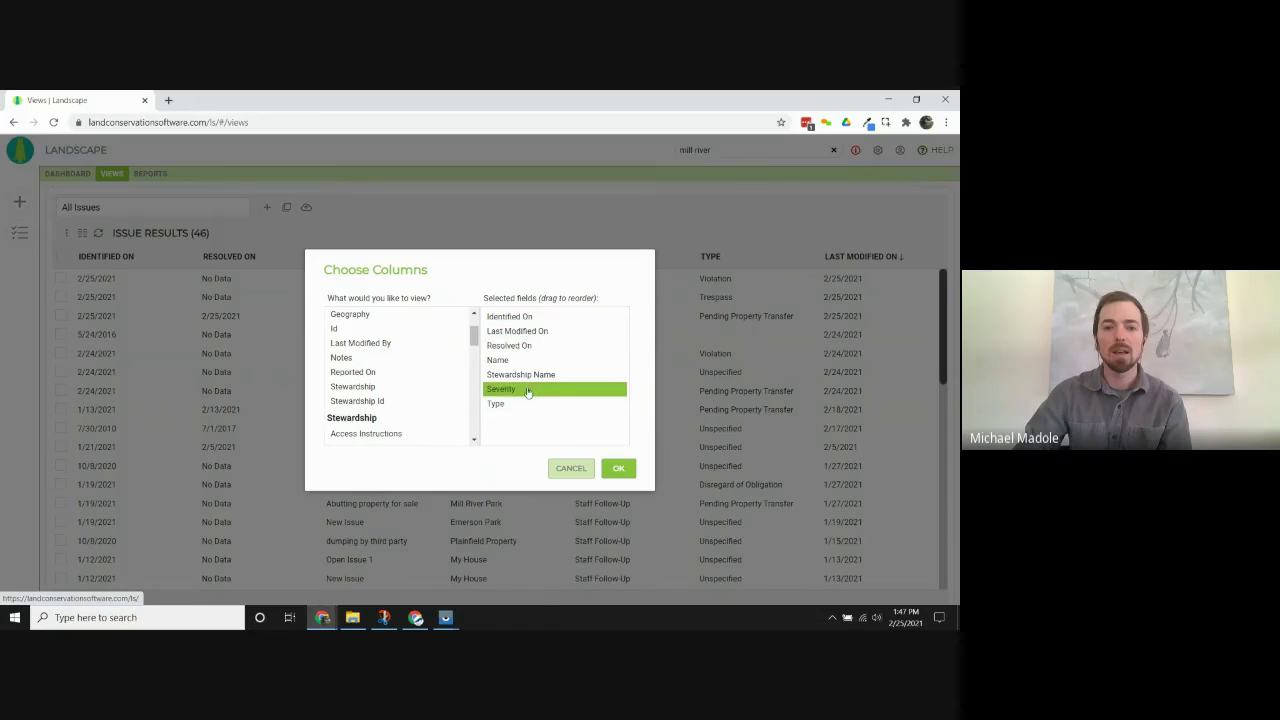
{"action": "double_click", "coordinate": [408, 378]}
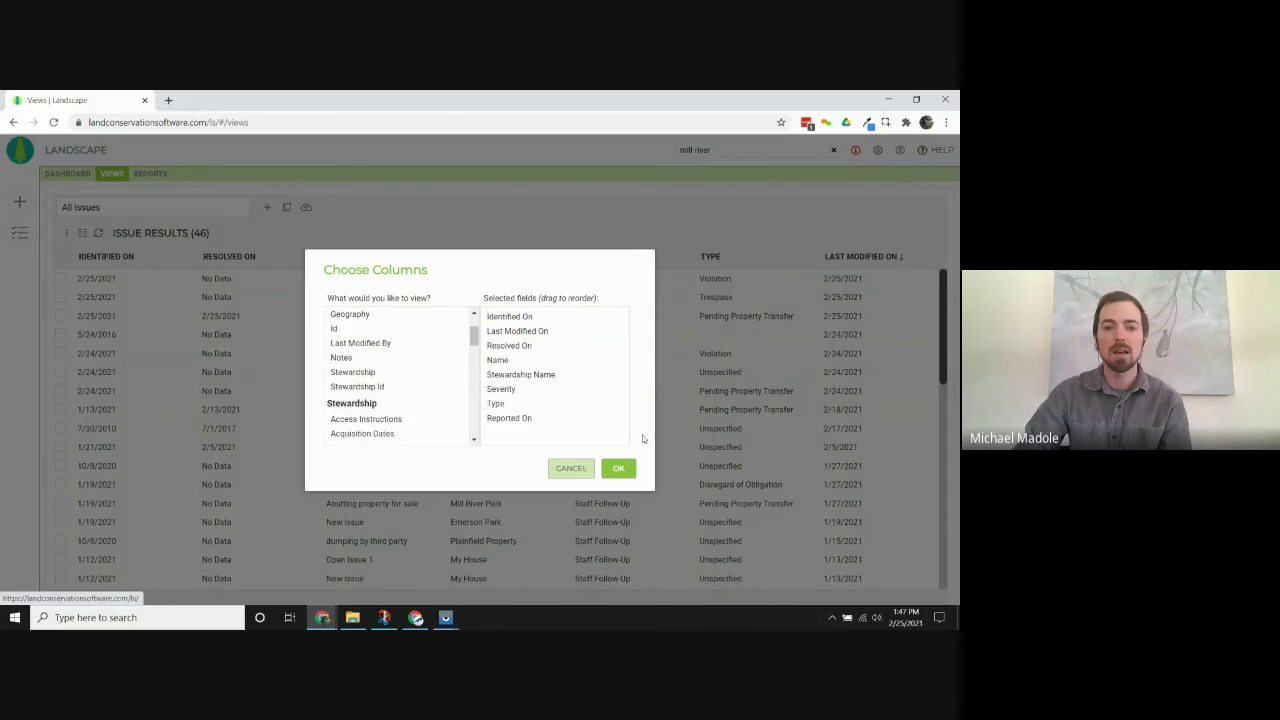
{"action": "double_click", "coordinate": [530, 402]}
{"action": "double_click", "coordinate": [342, 401]}
{"action": "left_click", "coordinate": [619, 469]}
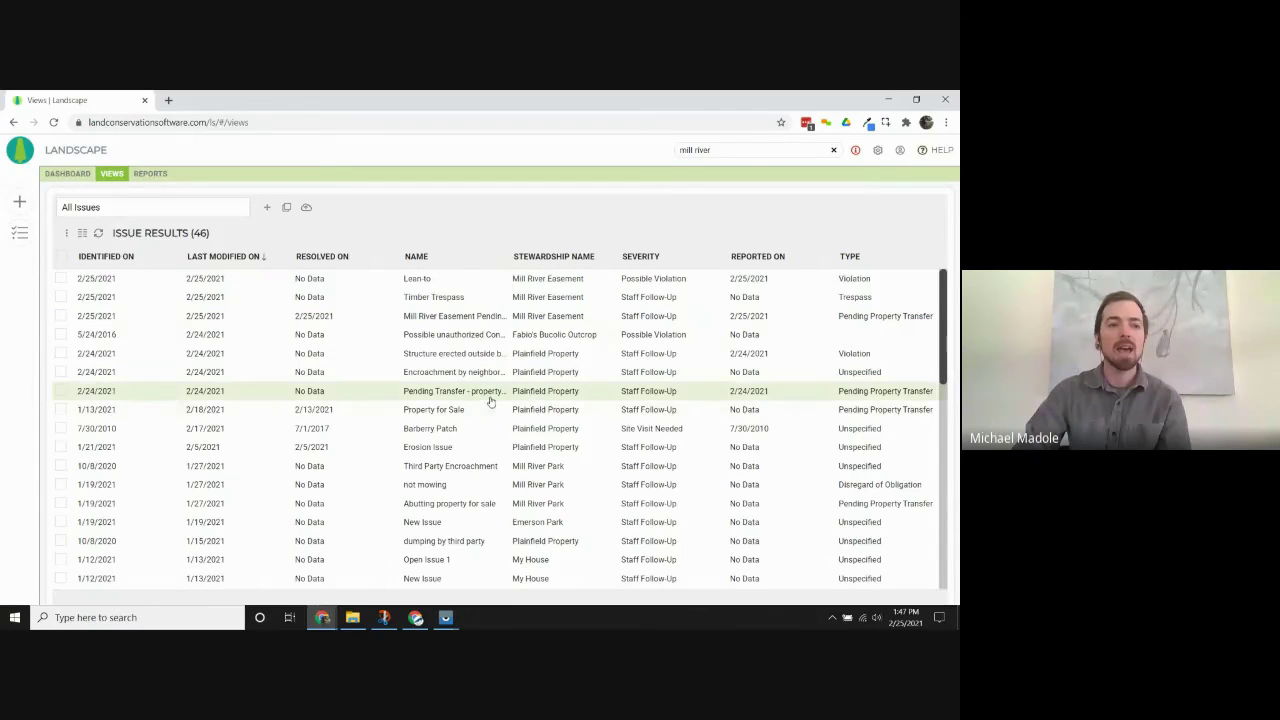
{"action": "left_click", "coordinate": [67, 234]}
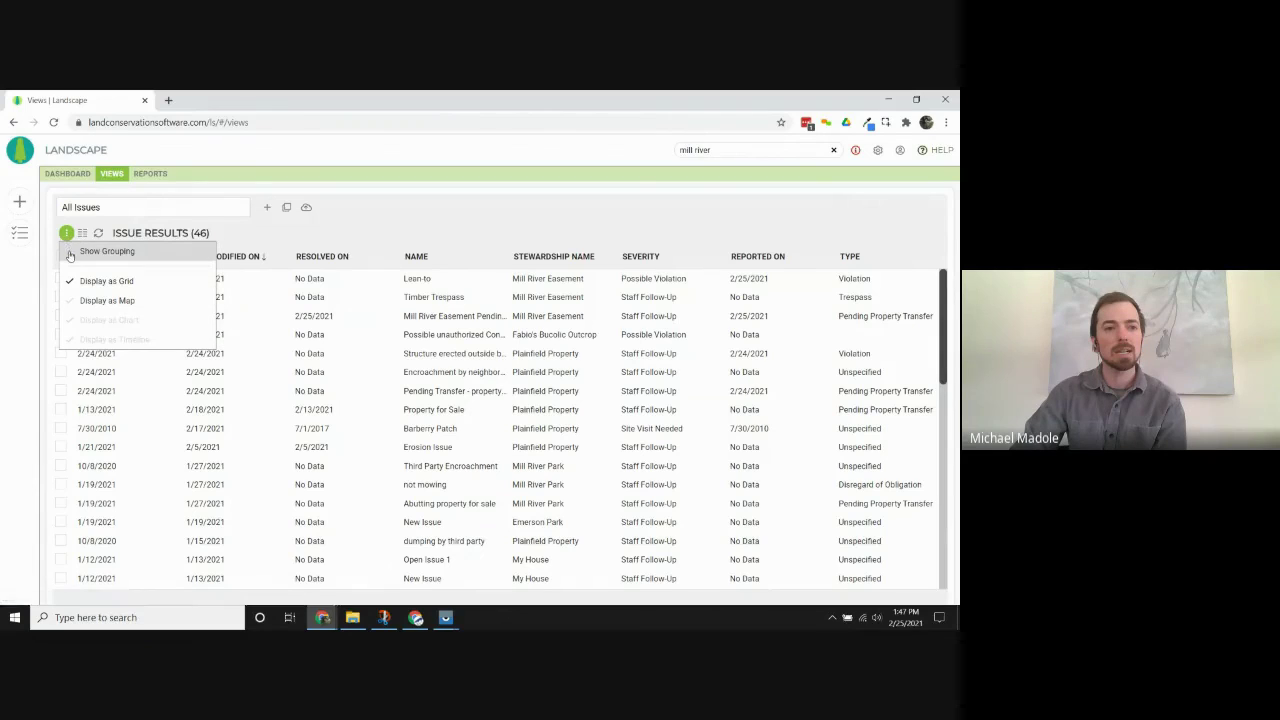
{"action": "left_click", "coordinate": [70, 252]}
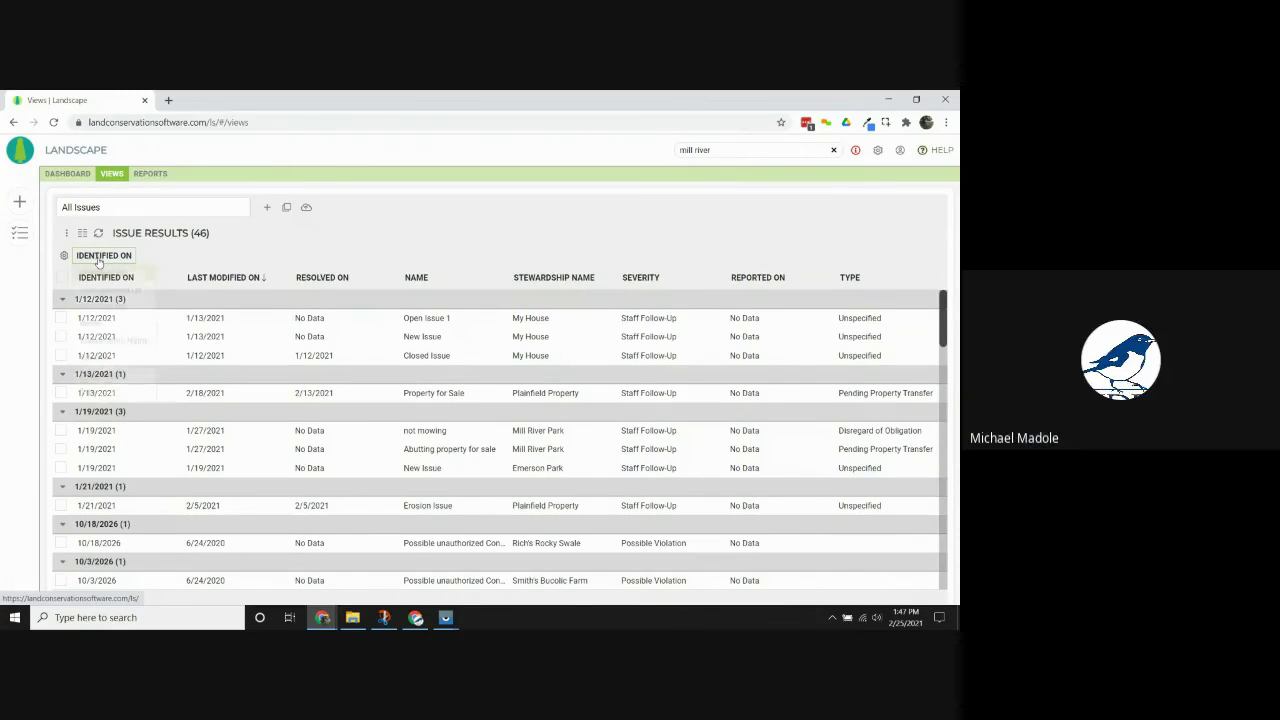
{"action": "left_click", "coordinate": [98, 256]}
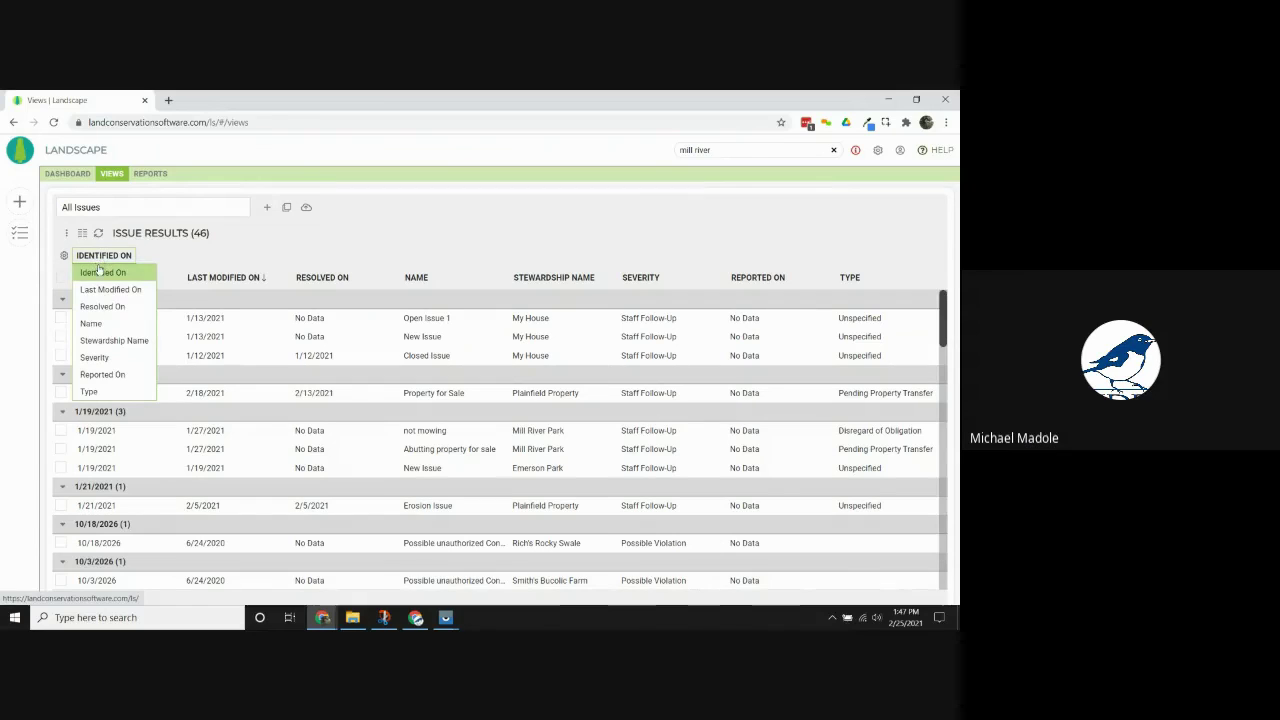
{"action": "left_click", "coordinate": [115, 341]}
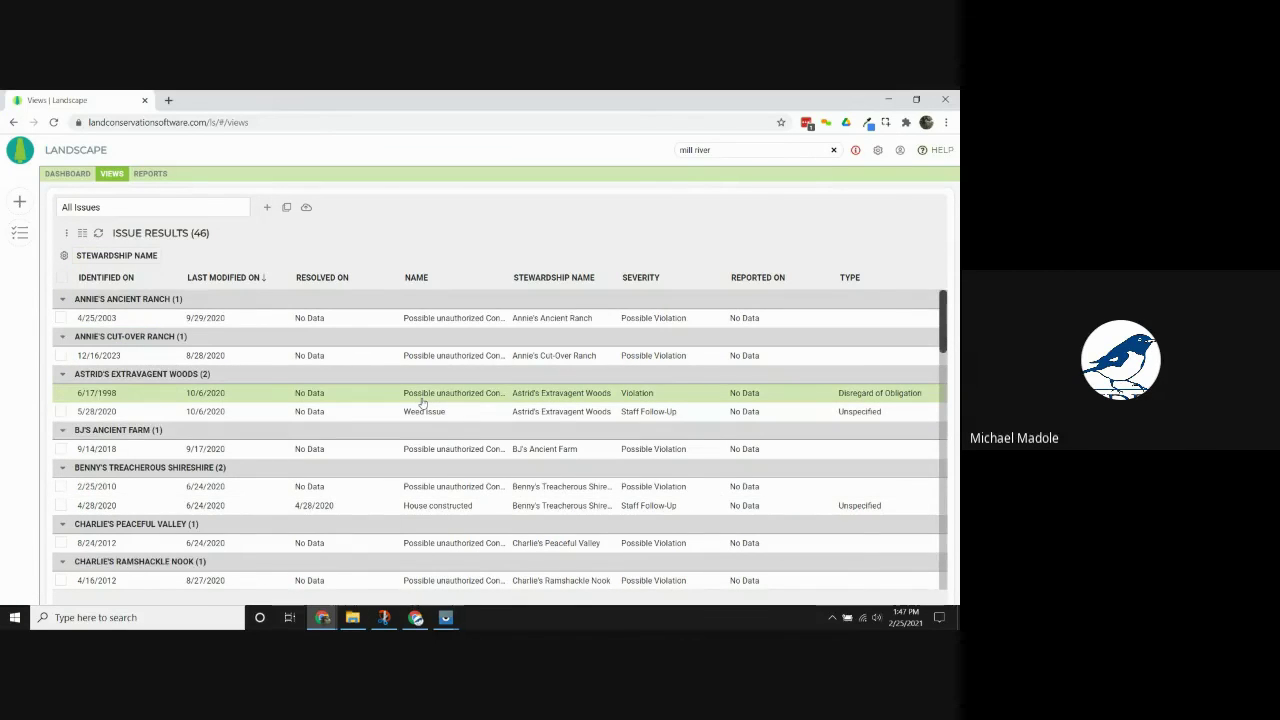
{"action": "scroll", "coordinate": [422, 400], "scroll_direction": "down", "scroll_amount": 3}
{"action": "scroll", "coordinate": [410, 450], "scroll_direction": "down", "scroll_amount": 2}
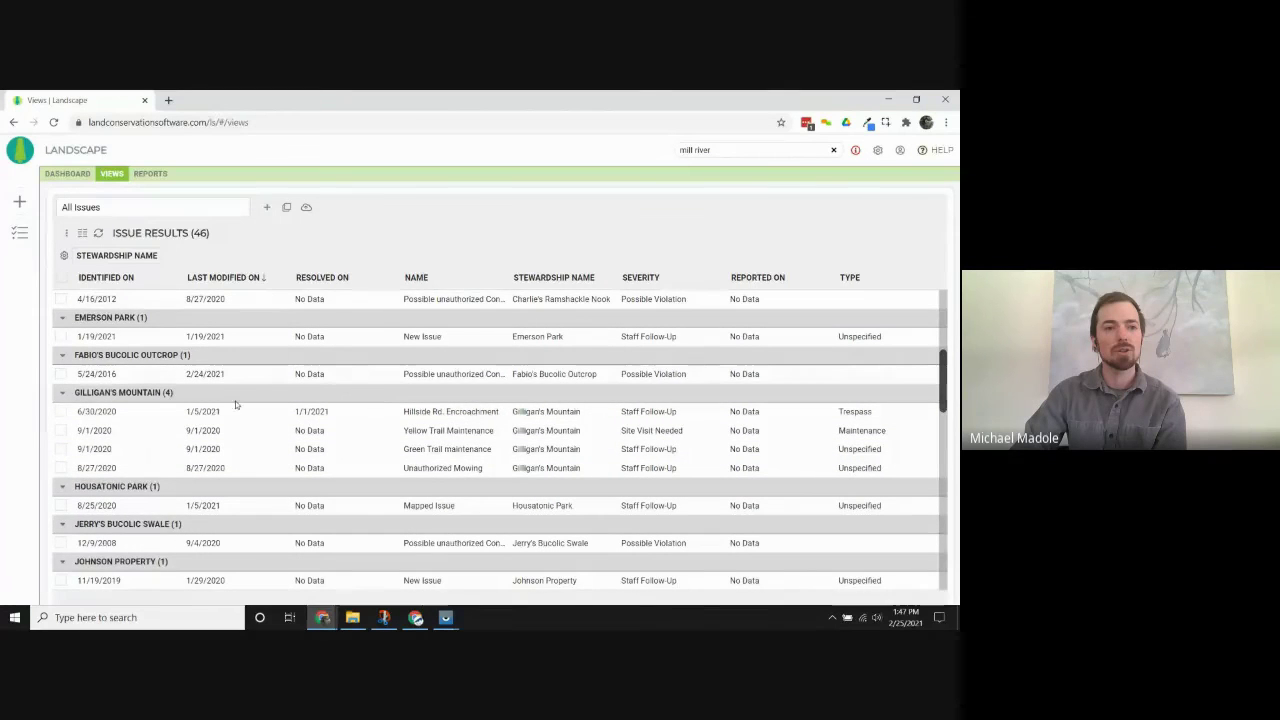
{"action": "scroll", "coordinate": [323, 438], "scroll_direction": "down", "scroll_amount": 5}
{"action": "scroll", "coordinate": [323, 440], "scroll_direction": "up", "scroll_amount": 10}
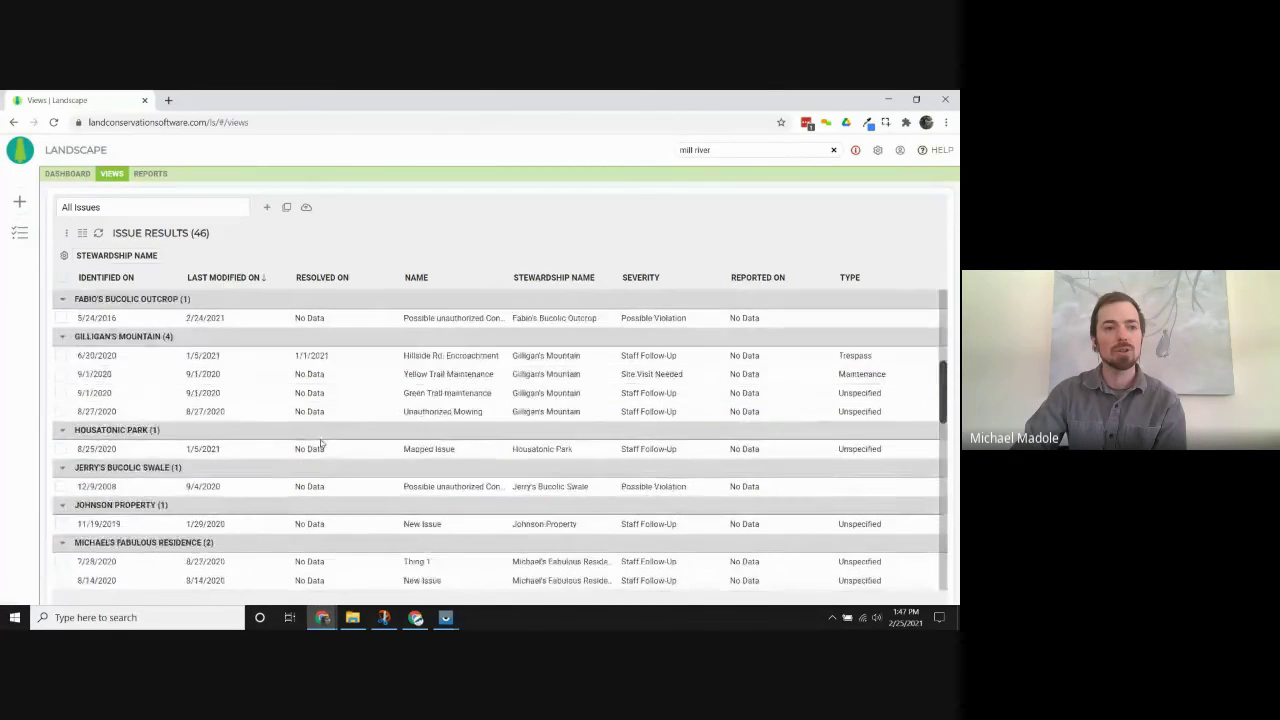
{"action": "left_click", "coordinate": [118, 257]}
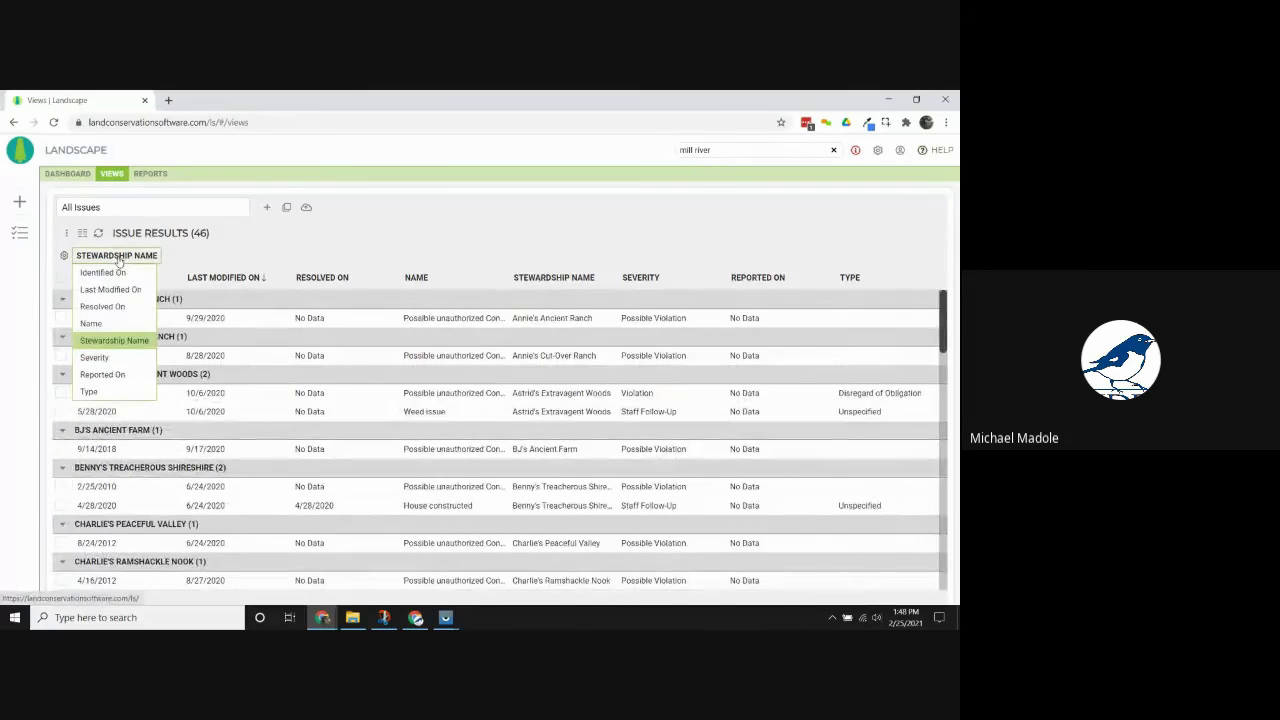
{"action": "left_click", "coordinate": [113, 393]}
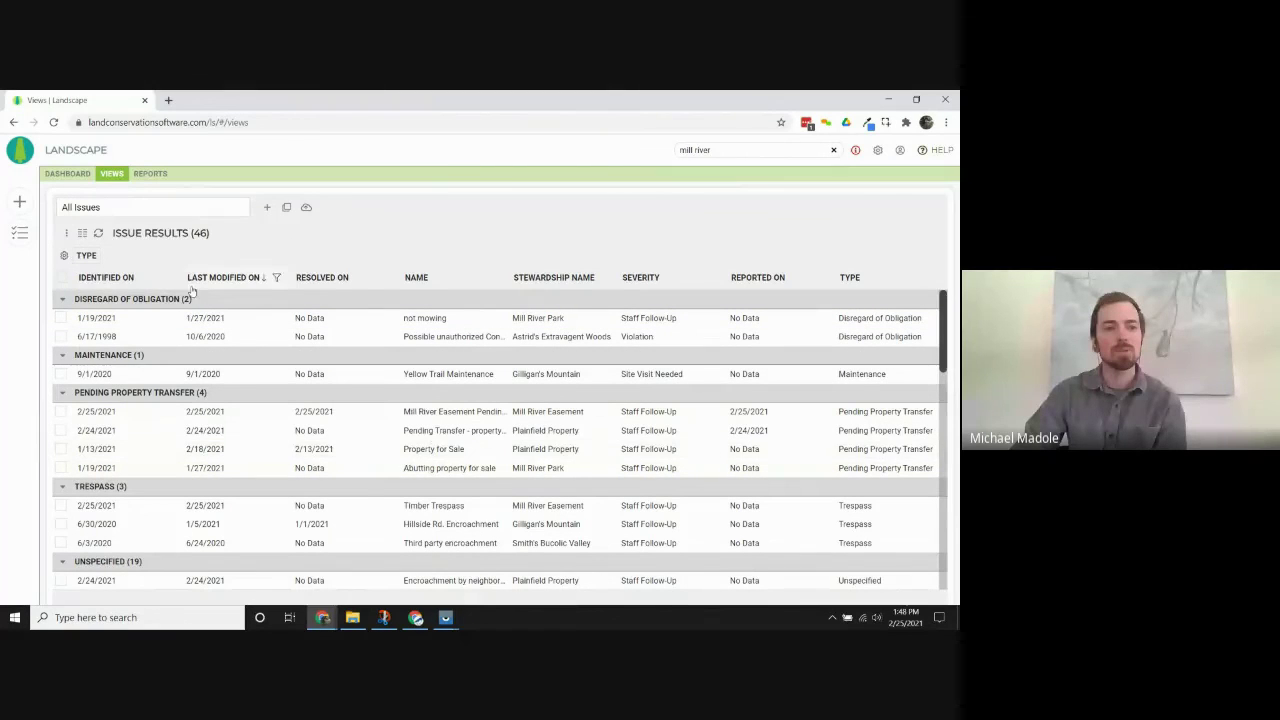
{"action": "scroll", "coordinate": [312, 452], "scroll_direction": "down", "scroll_amount": 1}
{"action": "scroll", "coordinate": [312, 452], "scroll_direction": "up", "scroll_amount": 1}
{"action": "left_click", "coordinate": [270, 433]}
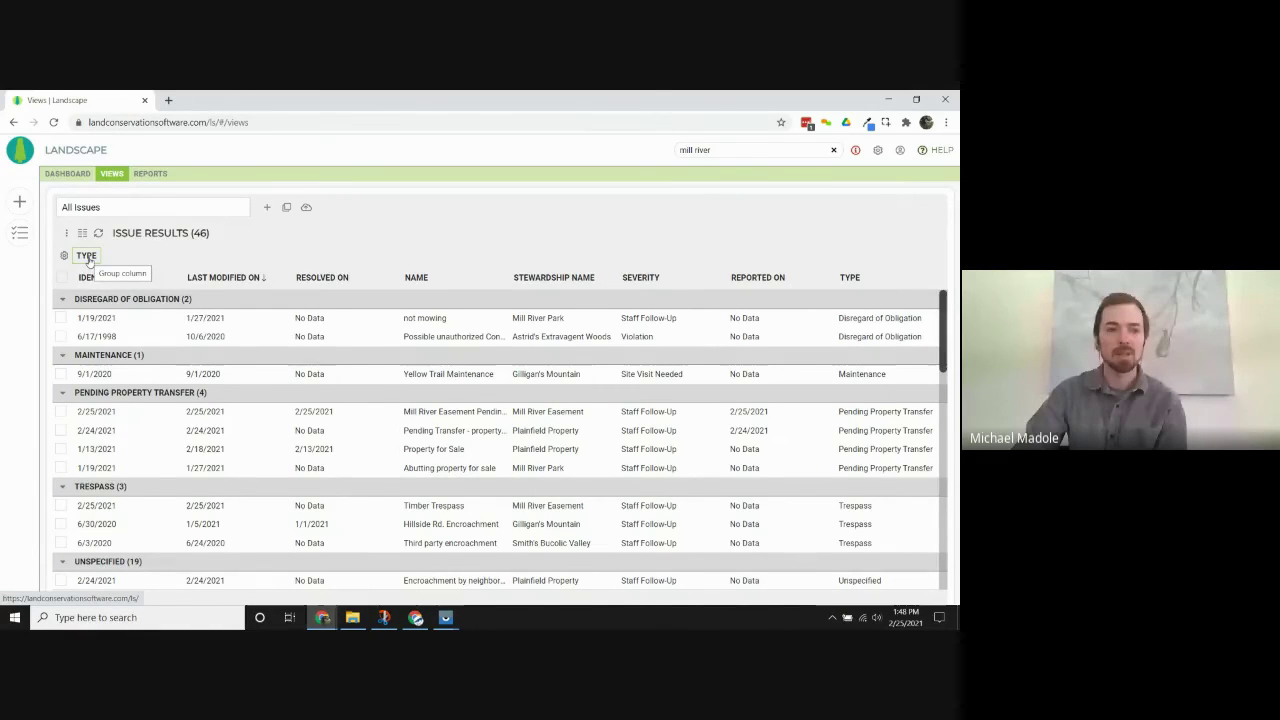
{"action": "left_click", "coordinate": [87, 256]}
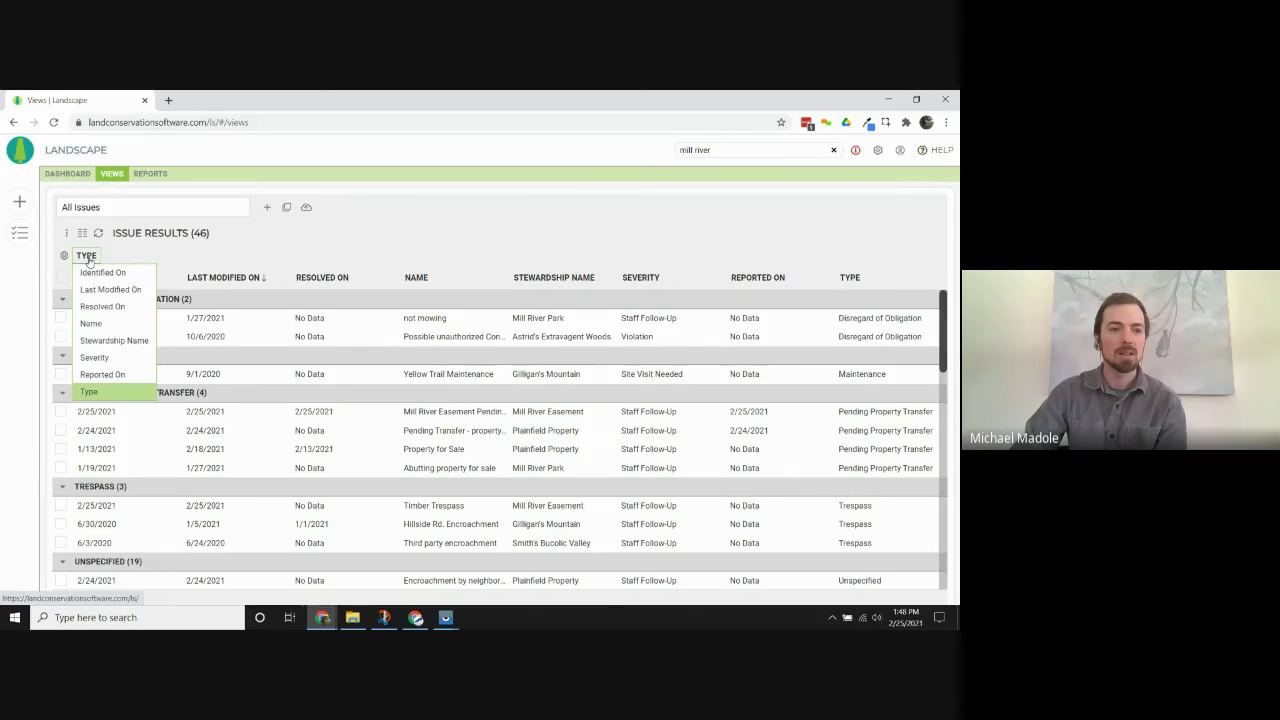
{"action": "left_click", "coordinate": [64, 256]}
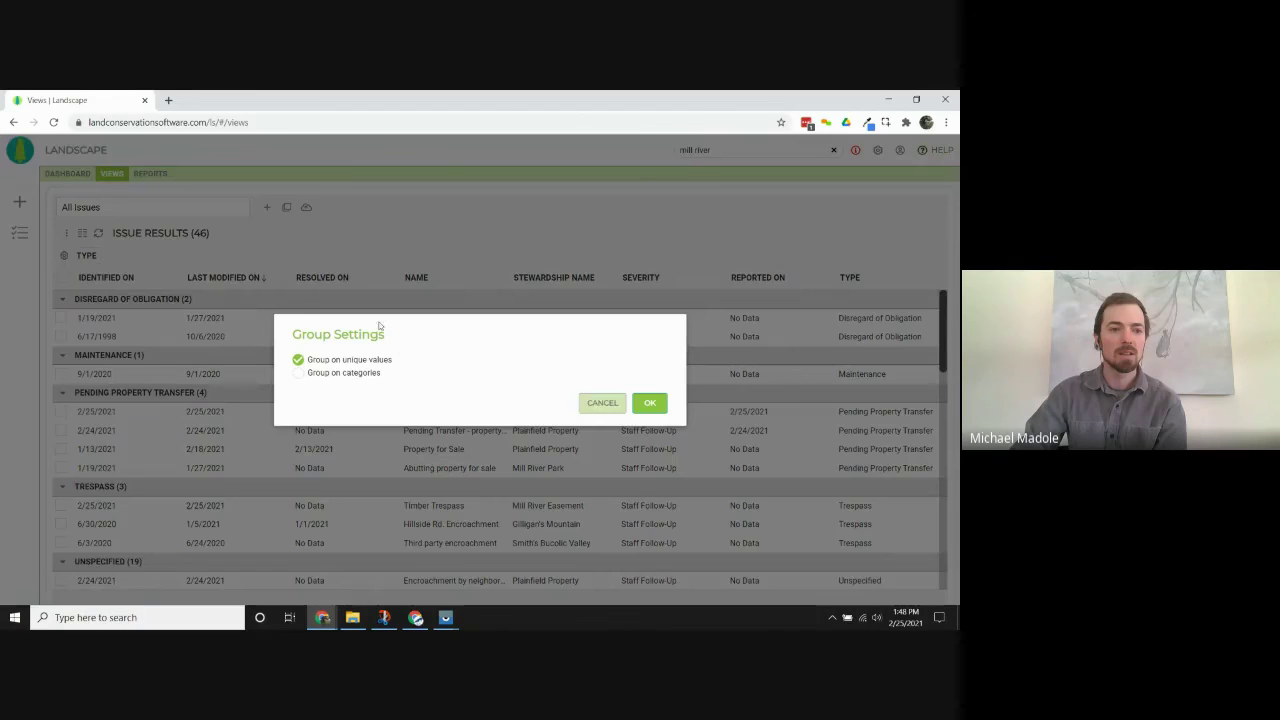
{"action": "left_click", "coordinate": [648, 403]}
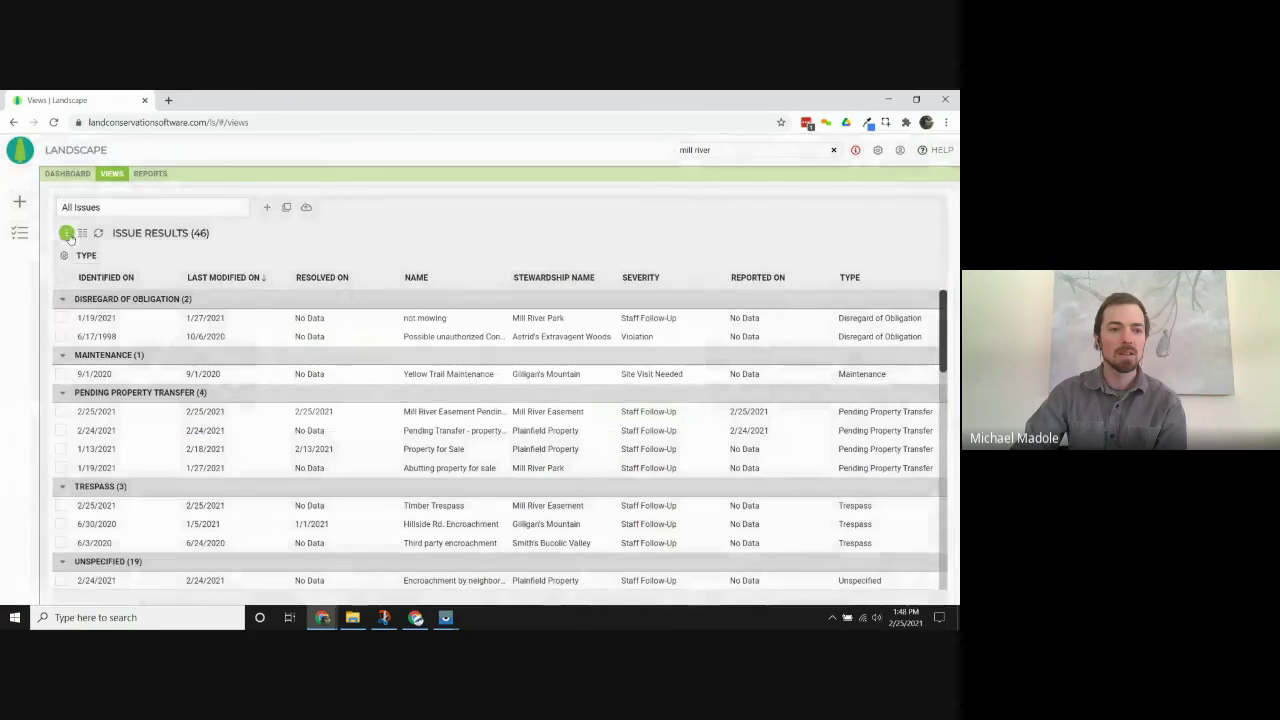
{"action": "left_click", "coordinate": [67, 234]}
{"action": "left_click", "coordinate": [68, 255]}
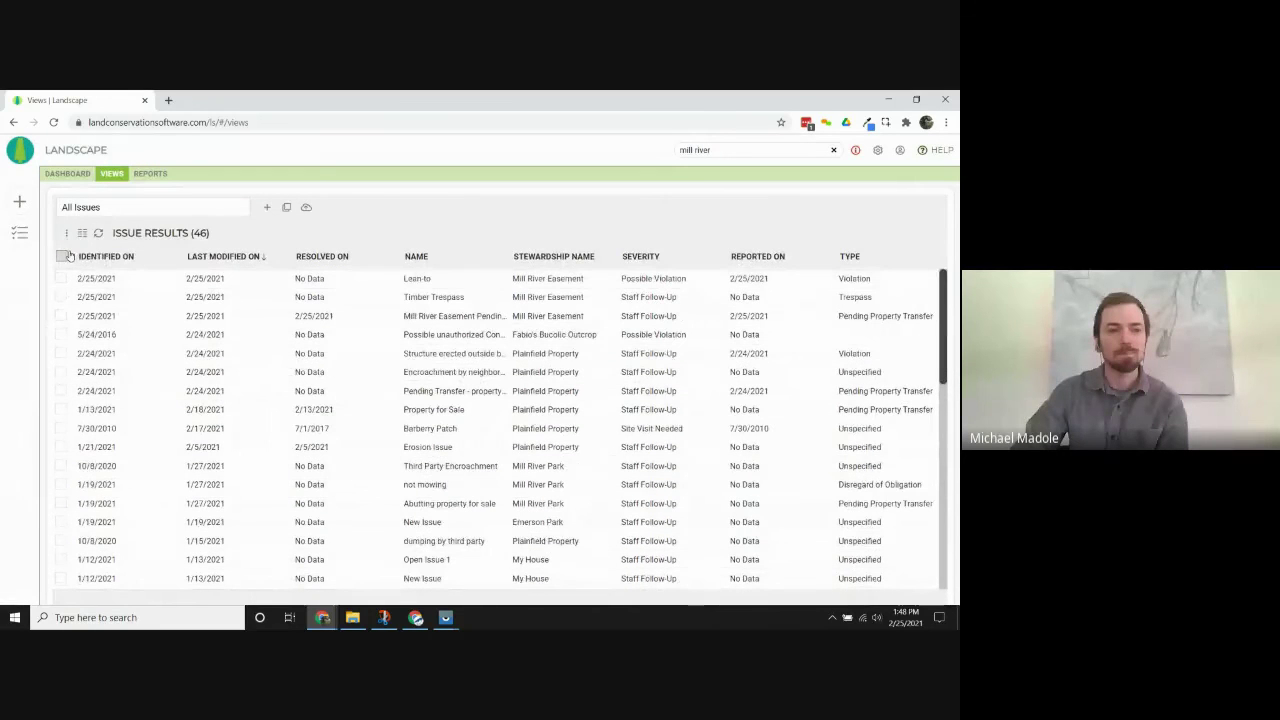
Display the issue results as a map, framing the Chicago (17) and New England (7) clusters.
{"action": "left_click", "coordinate": [66, 233]}
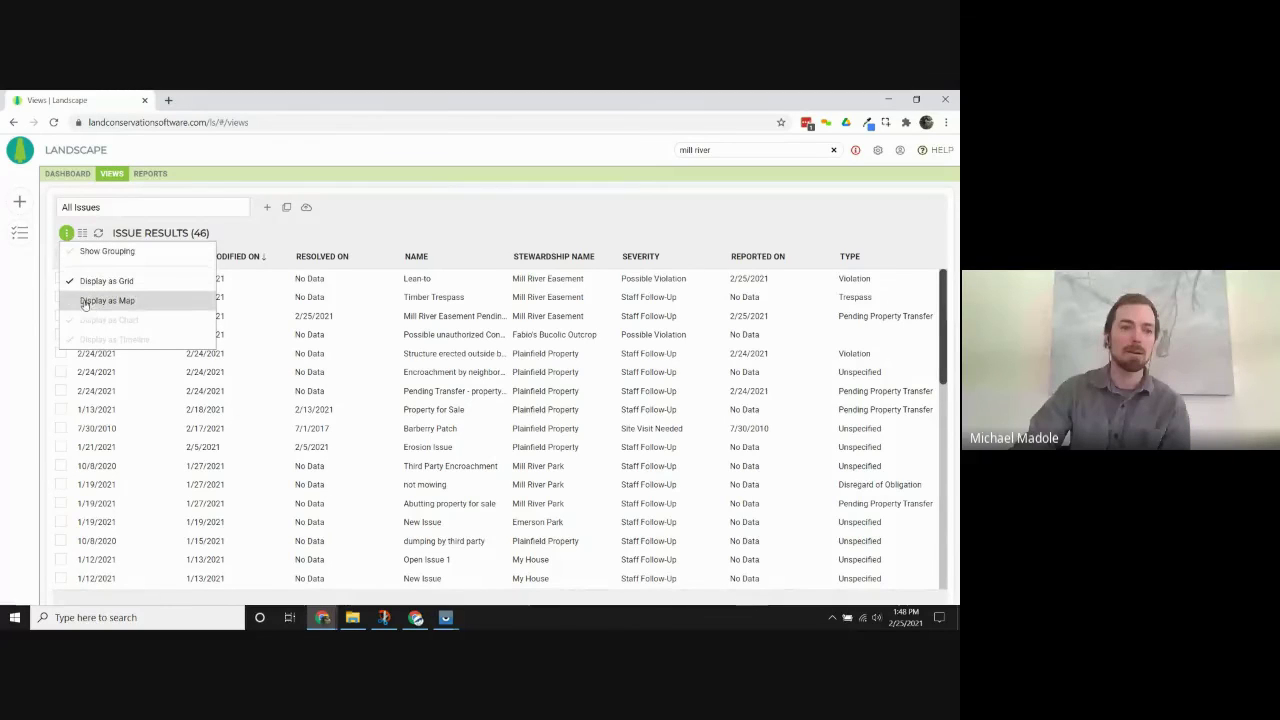
{"action": "left_click", "coordinate": [70, 304]}
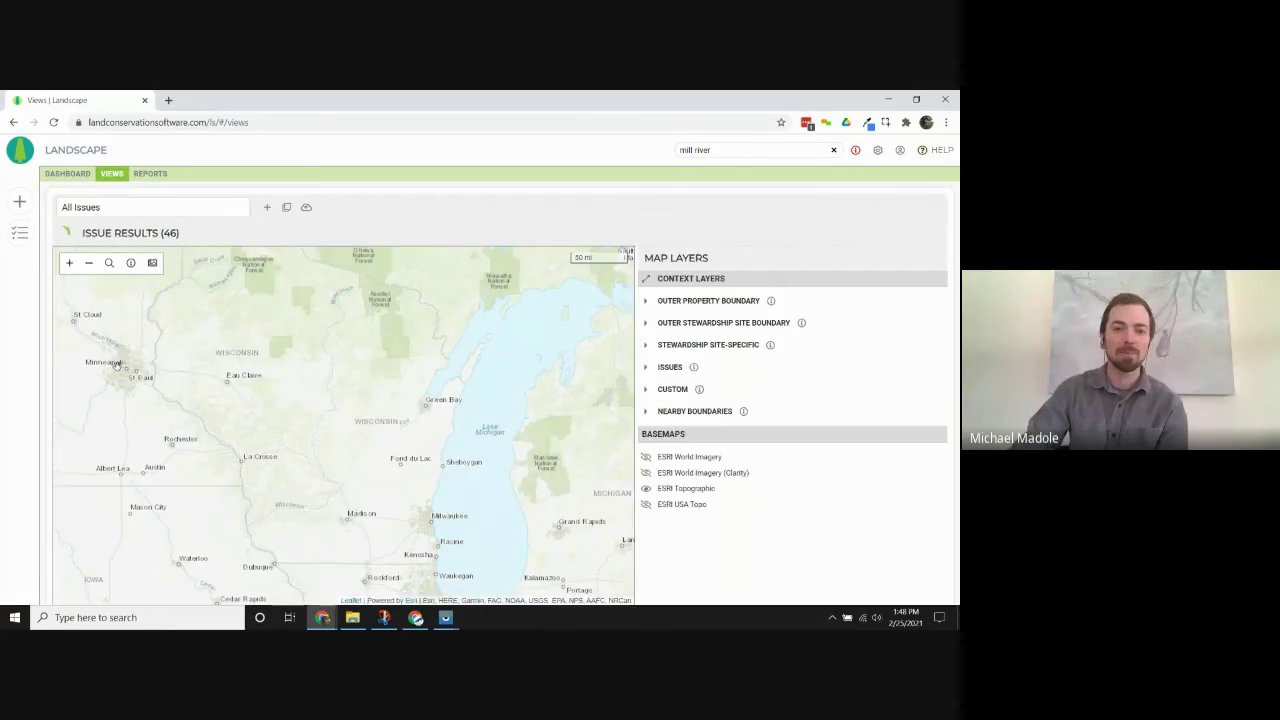
{"action": "mouse_move", "coordinate": [433, 458]}
{"action": "left_mouse_down"}
{"action": "mouse_move", "coordinate": [358, 414]}
{"action": "mouse_move", "coordinate": [245, 377]}
{"action": "left_mouse_up"}
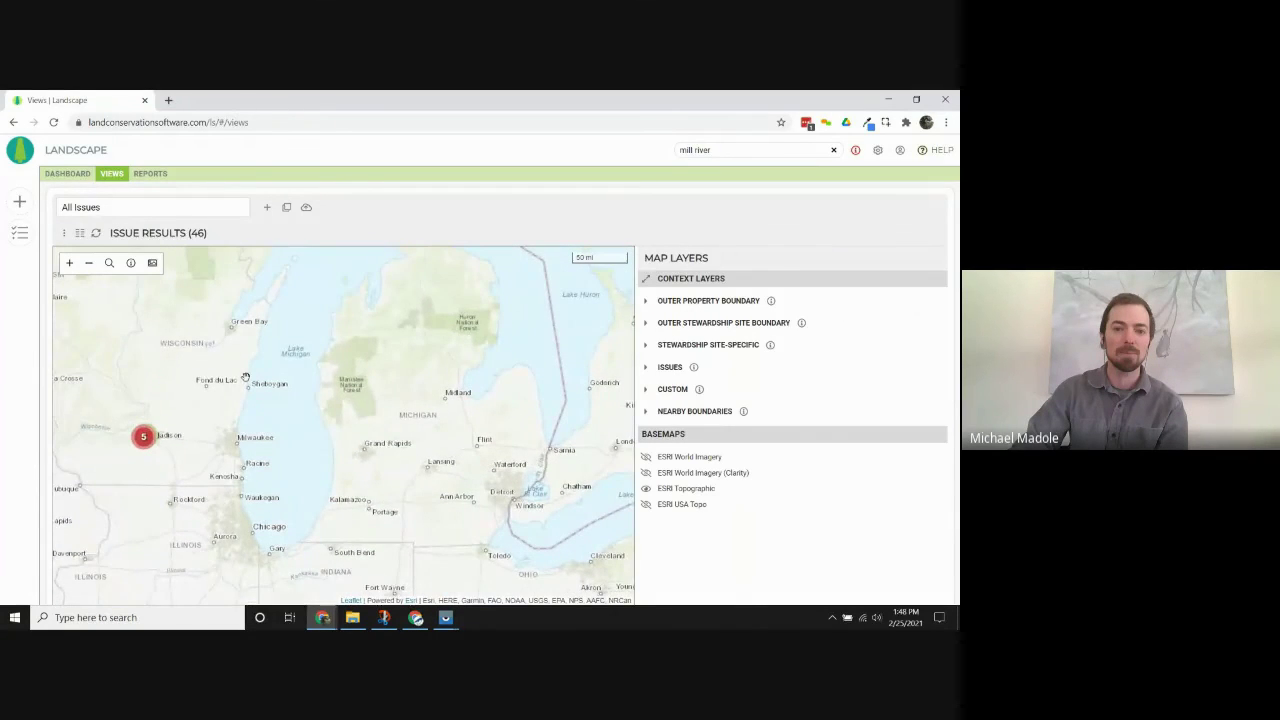
{"action": "scroll", "coordinate": [576, 437], "scroll_direction": "down", "scroll_amount": 3}
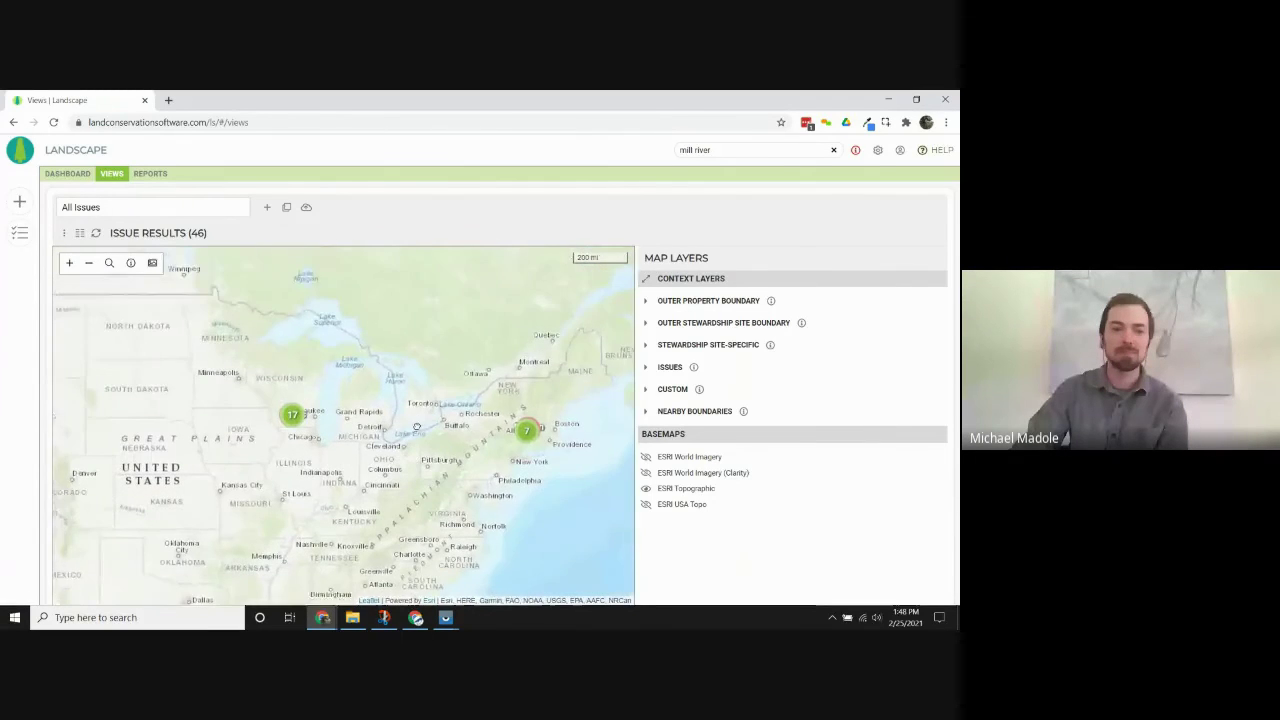
{"action": "left_click_drag", "start_coordinate": [418, 440], "coordinate": [405, 410]}
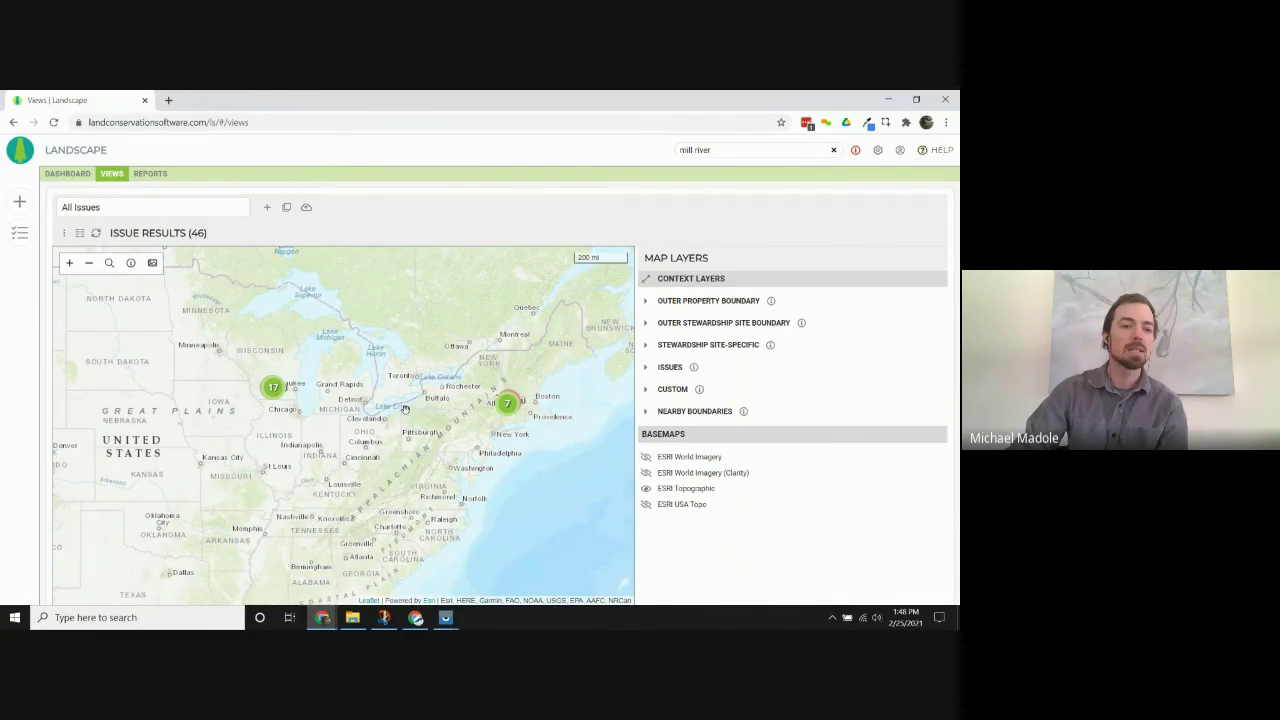
Begin saving the All Issues view as a plain View, cancel it, and bring up the display options.
{"action": "left_click", "coordinate": [306, 209]}
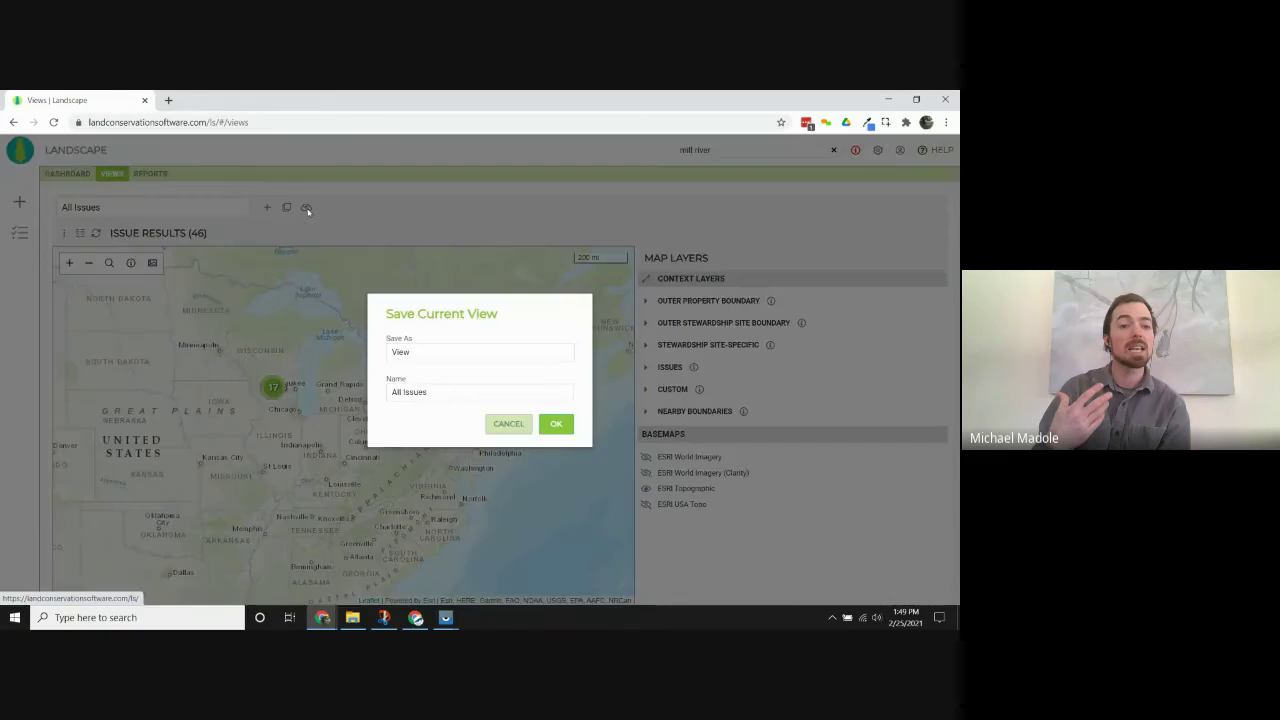
{"action": "left_click", "coordinate": [448, 352]}
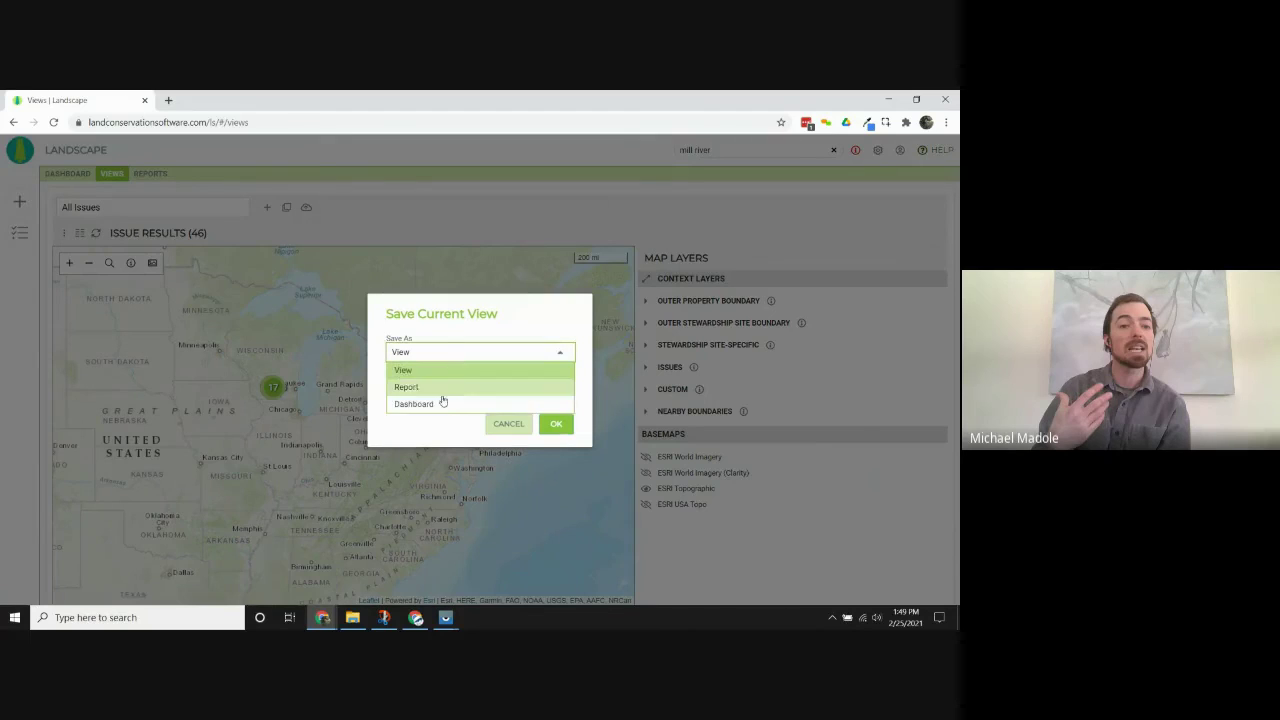
{"action": "left_click", "coordinate": [394, 328]}
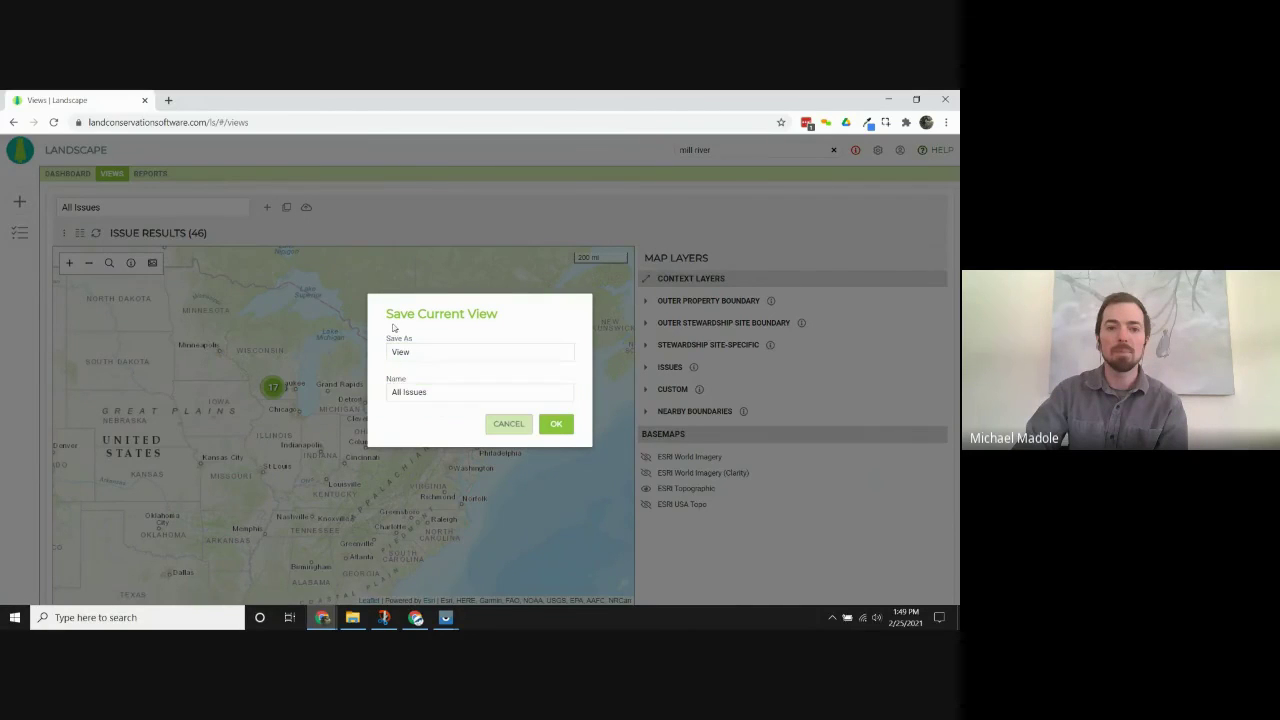
{"action": "left_click", "coordinate": [504, 424]}
{"action": "left_click", "coordinate": [63, 232]}
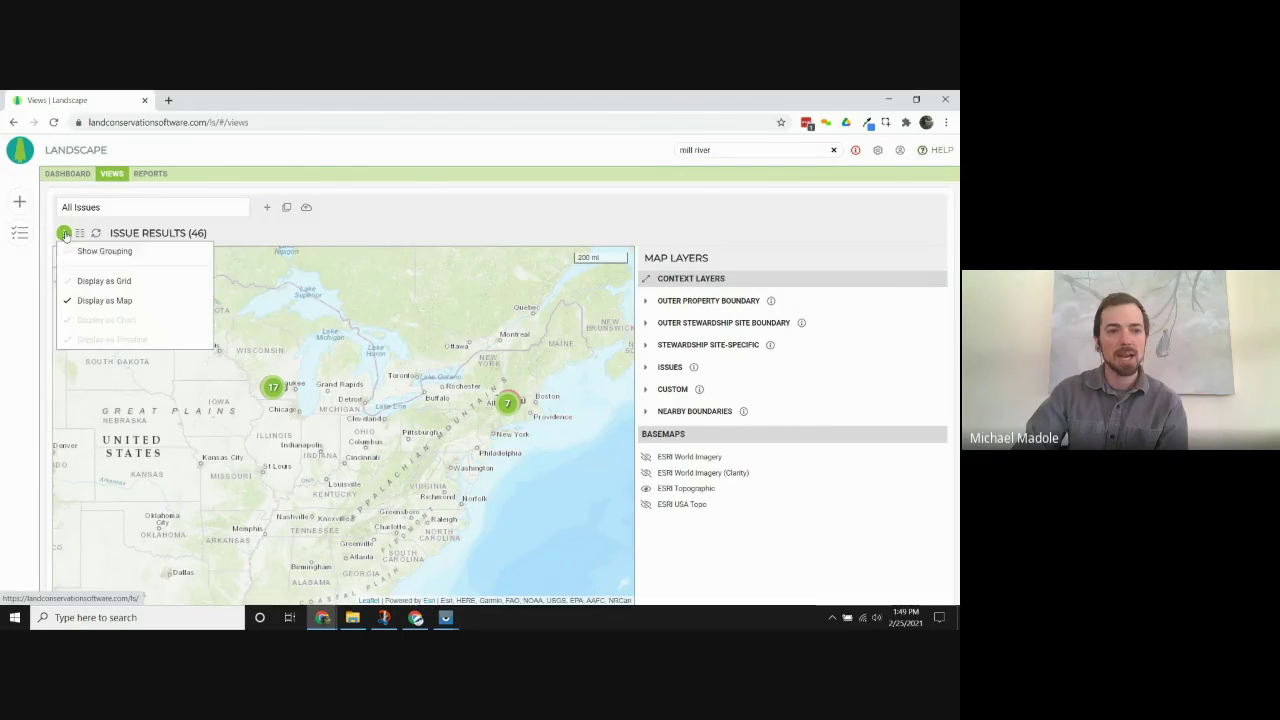
Show the issue results as a grid again, refresh them, and bring up the Resolved On filter.
{"action": "left_click", "coordinate": [72, 284]}
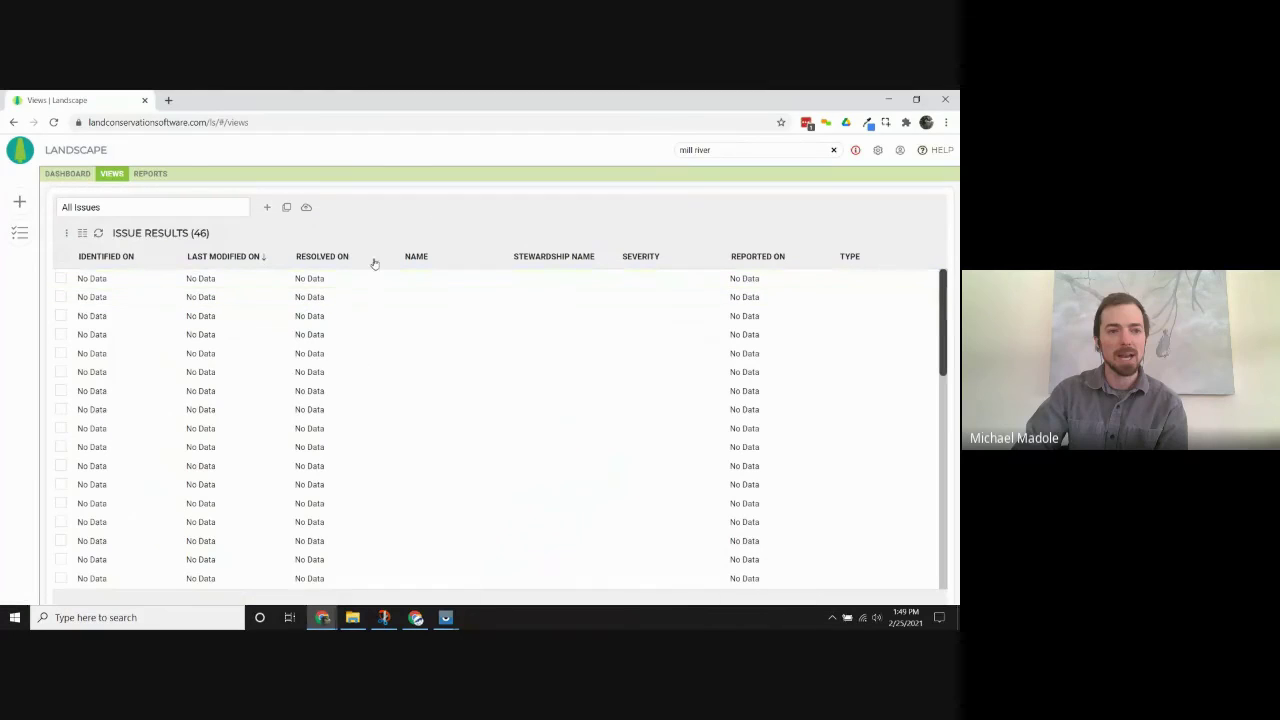
{"action": "left_click", "coordinate": [98, 232]}
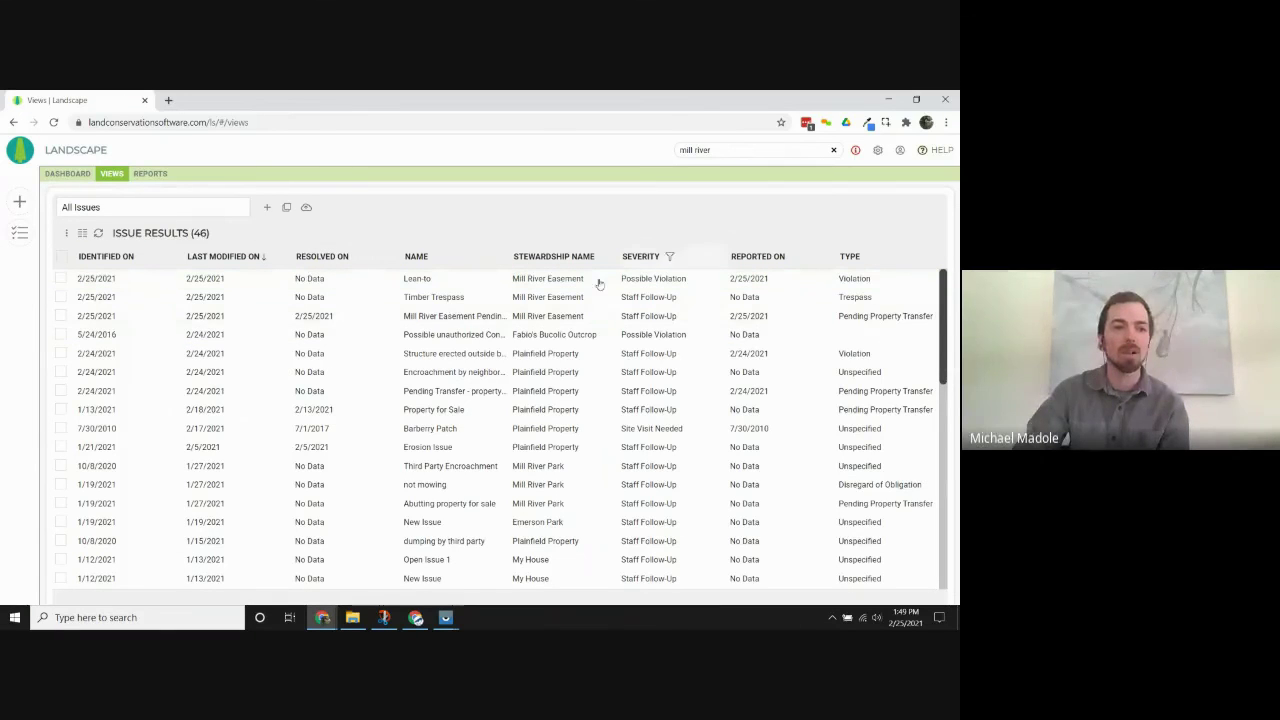
{"action": "left_click", "coordinate": [326, 316]}
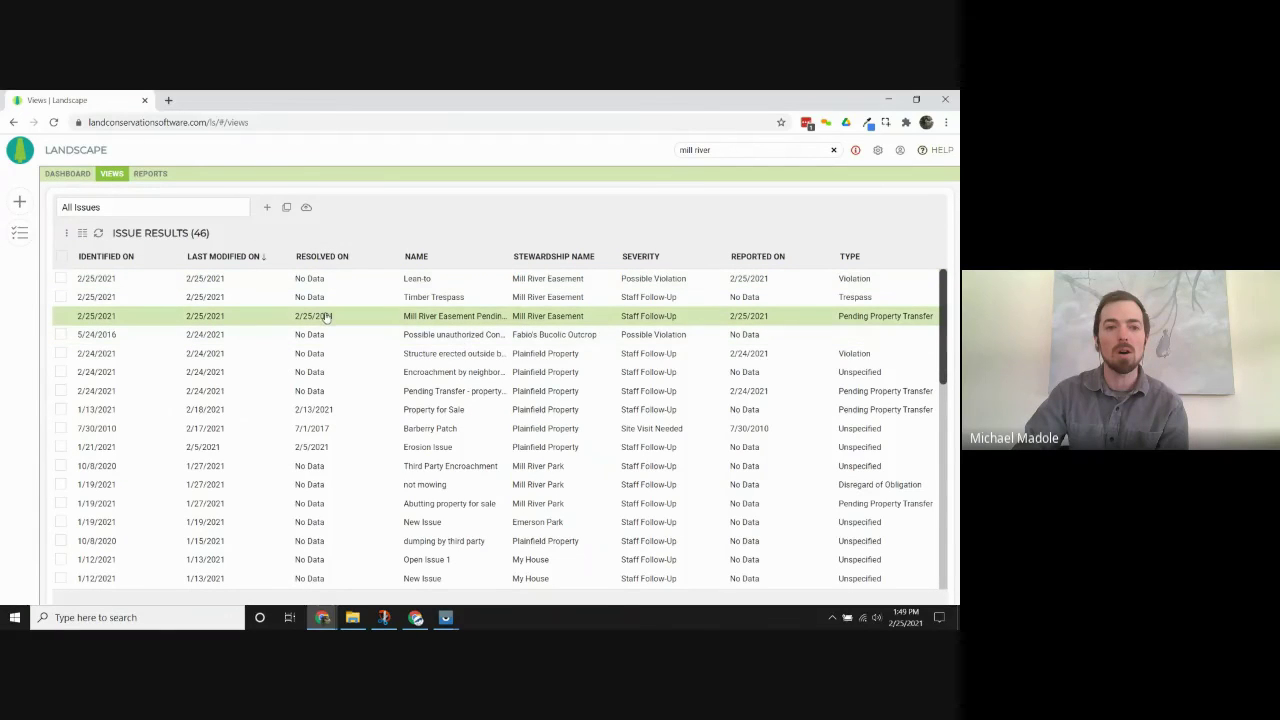
{"action": "left_click", "coordinate": [322, 296]}
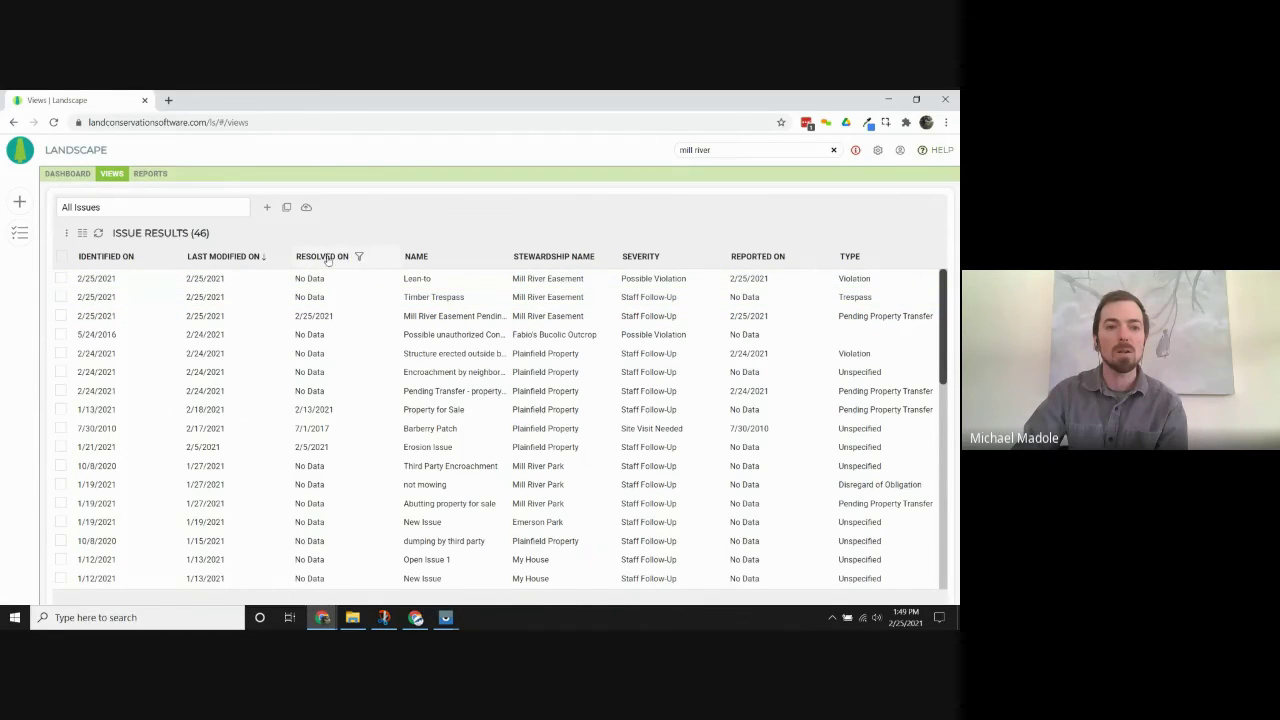
{"action": "left_click", "coordinate": [359, 257]}
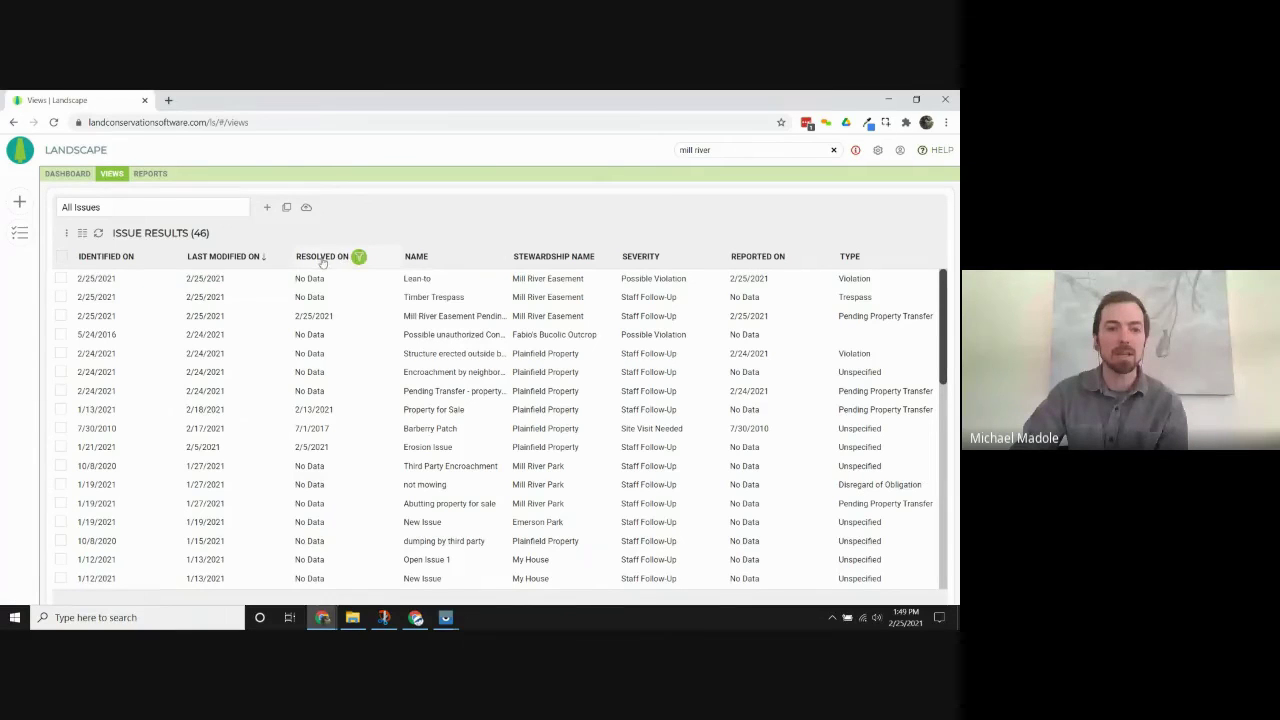
Make an ad hoc copy filtered to Resolved On is Empty, leaving 39 unresolved issues.
{"action": "left_click", "coordinate": [287, 208]}
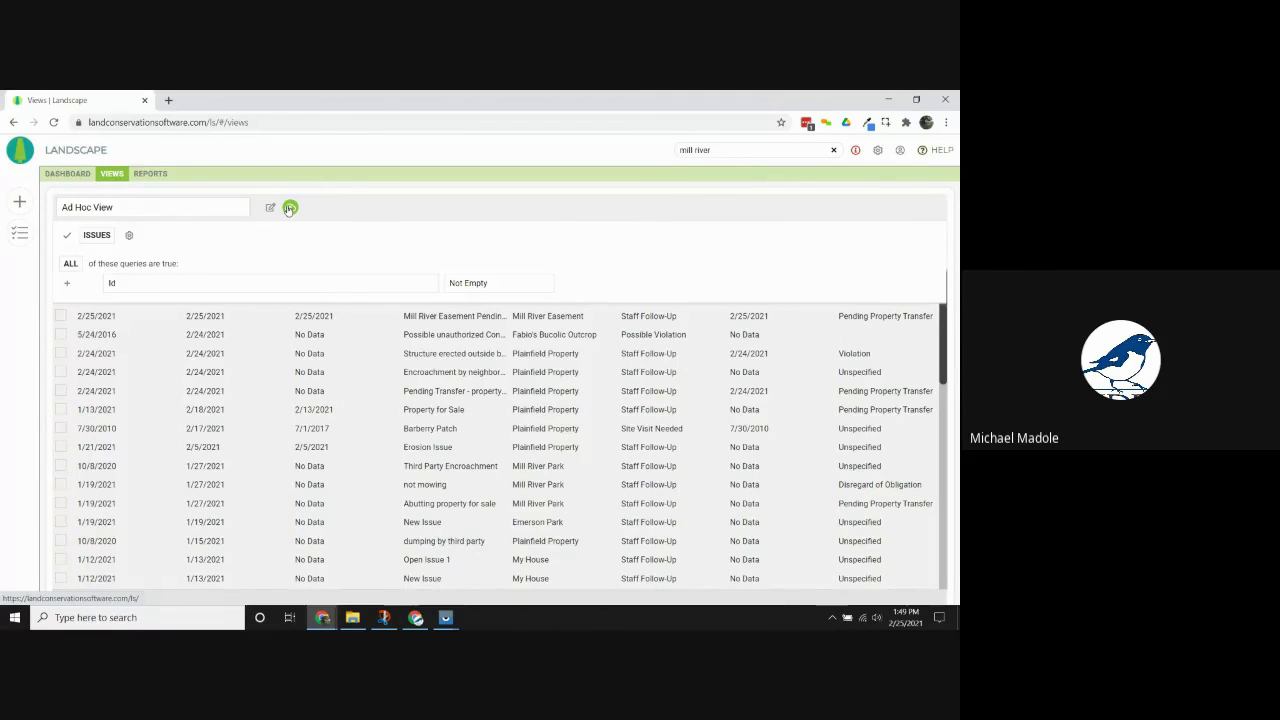
{"action": "left_click", "coordinate": [417, 287]}
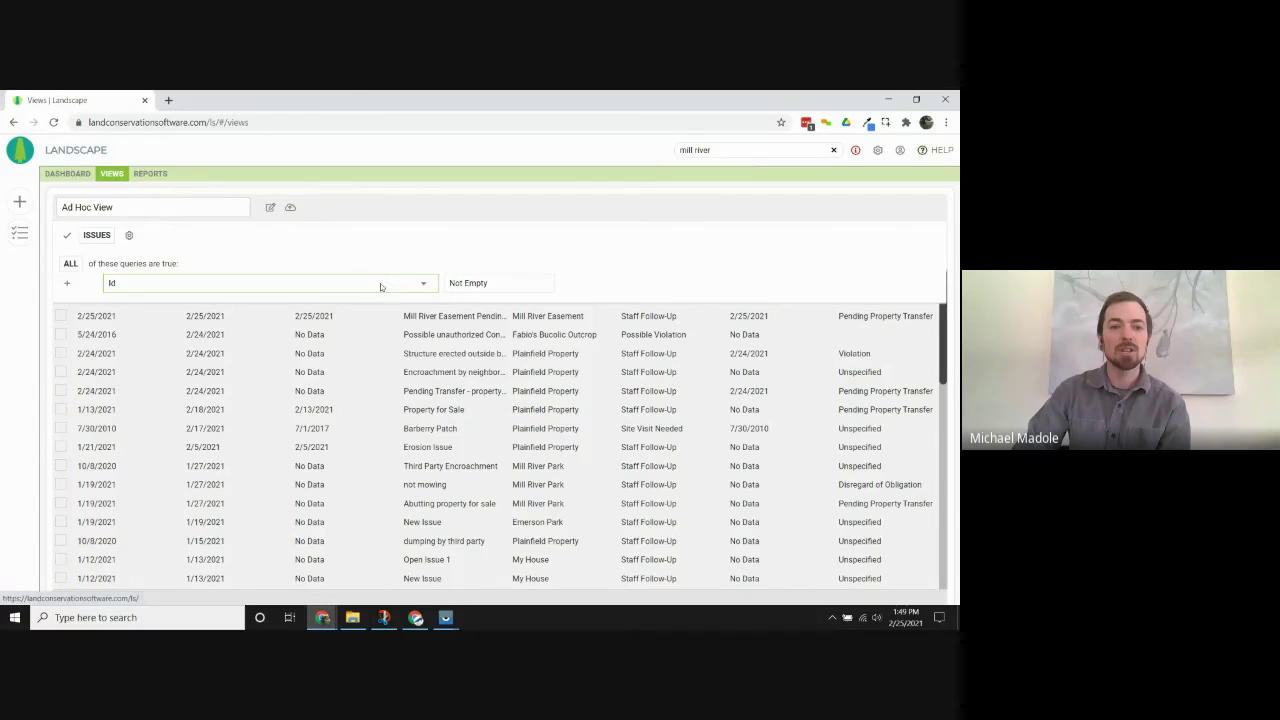
{"action": "left_click", "coordinate": [380, 284]}
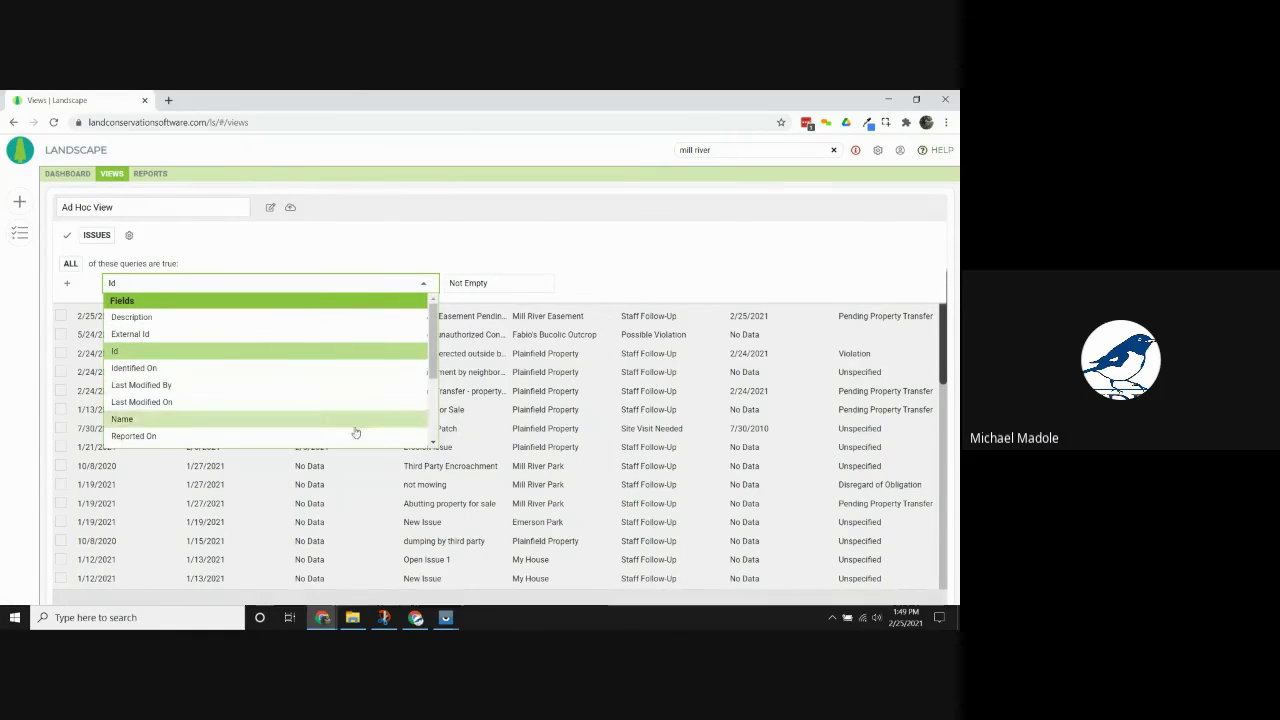
{"action": "scroll", "coordinate": [357, 420], "scroll_direction": "down", "scroll_amount": 1}
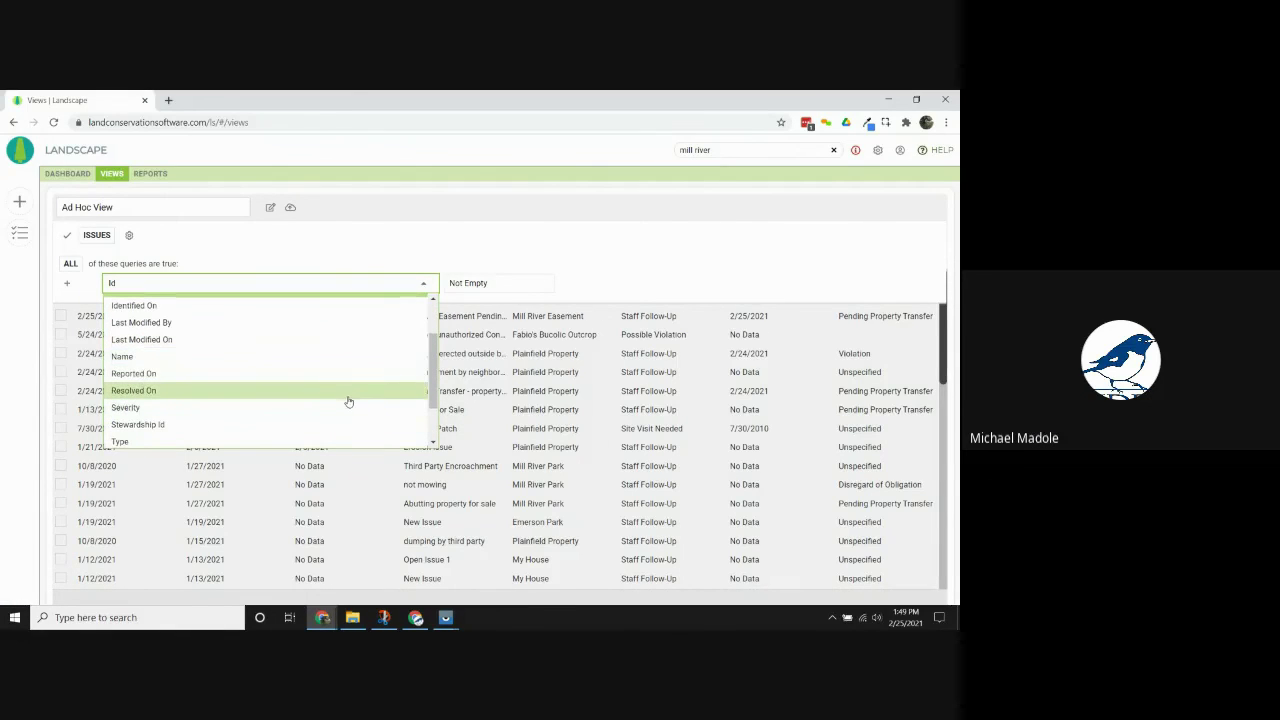
{"action": "left_click", "coordinate": [346, 396]}
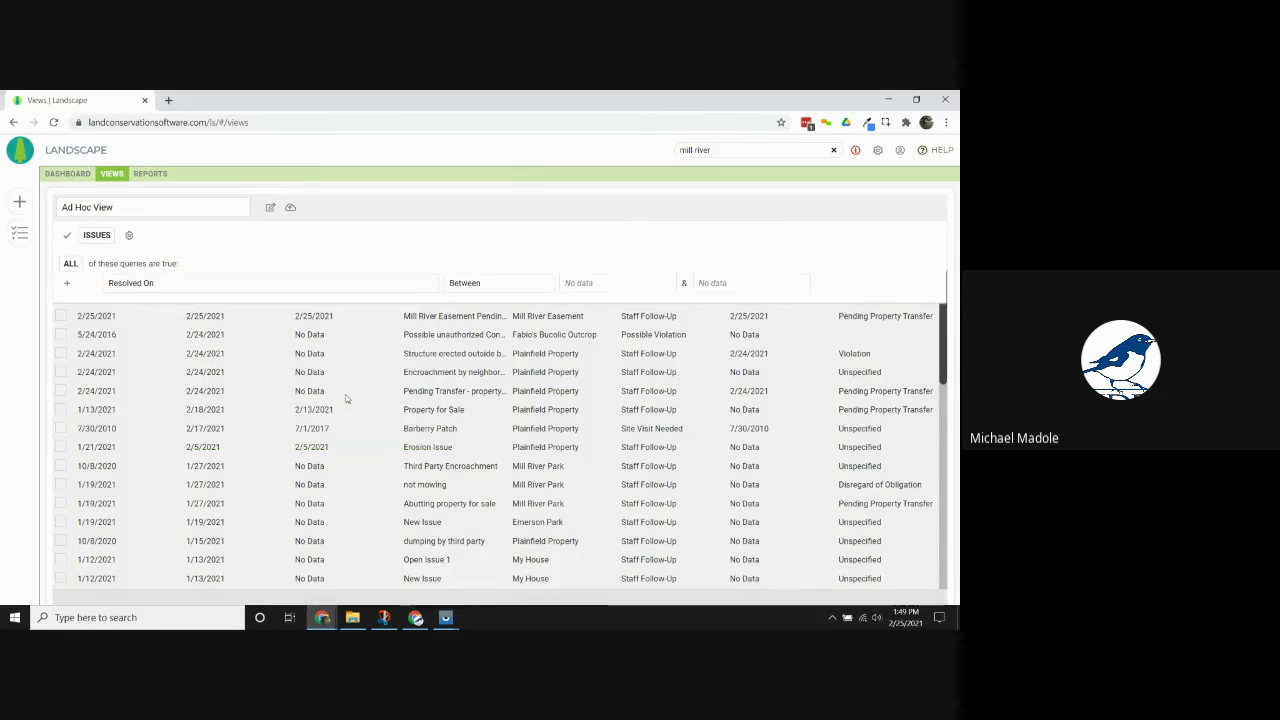
{"action": "left_click", "coordinate": [499, 283]}
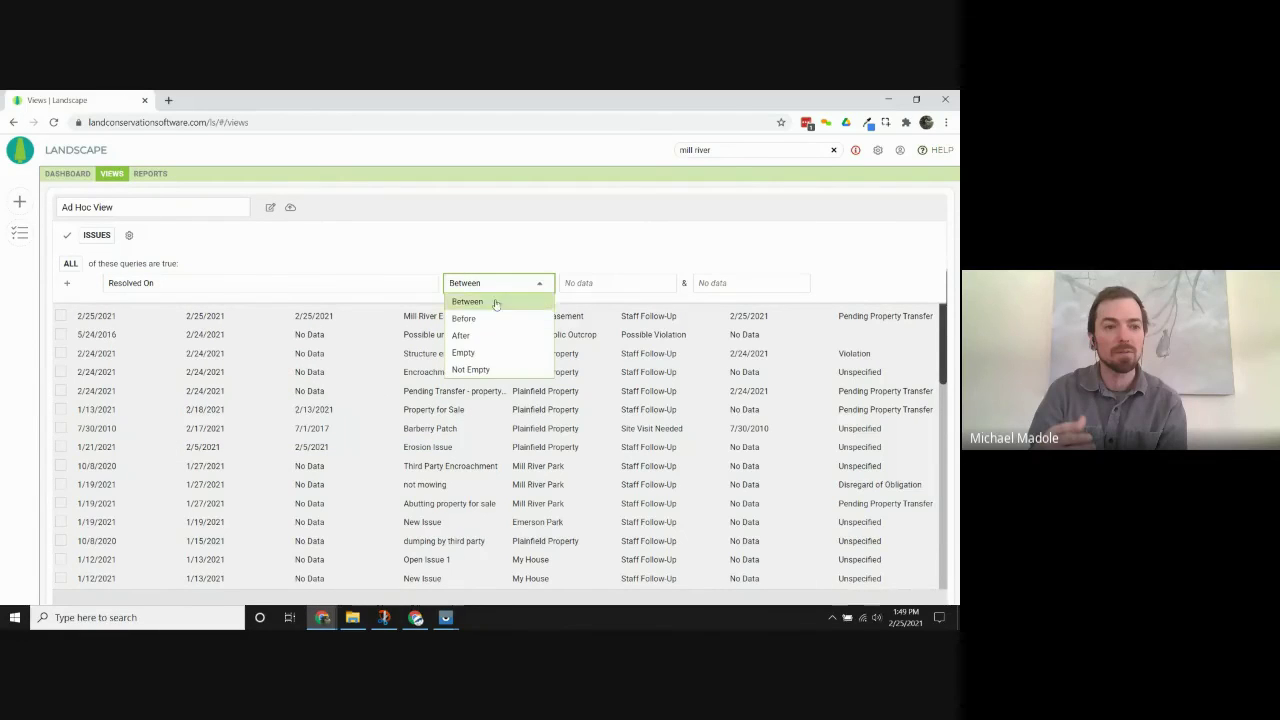
{"action": "left_click", "coordinate": [499, 369]}
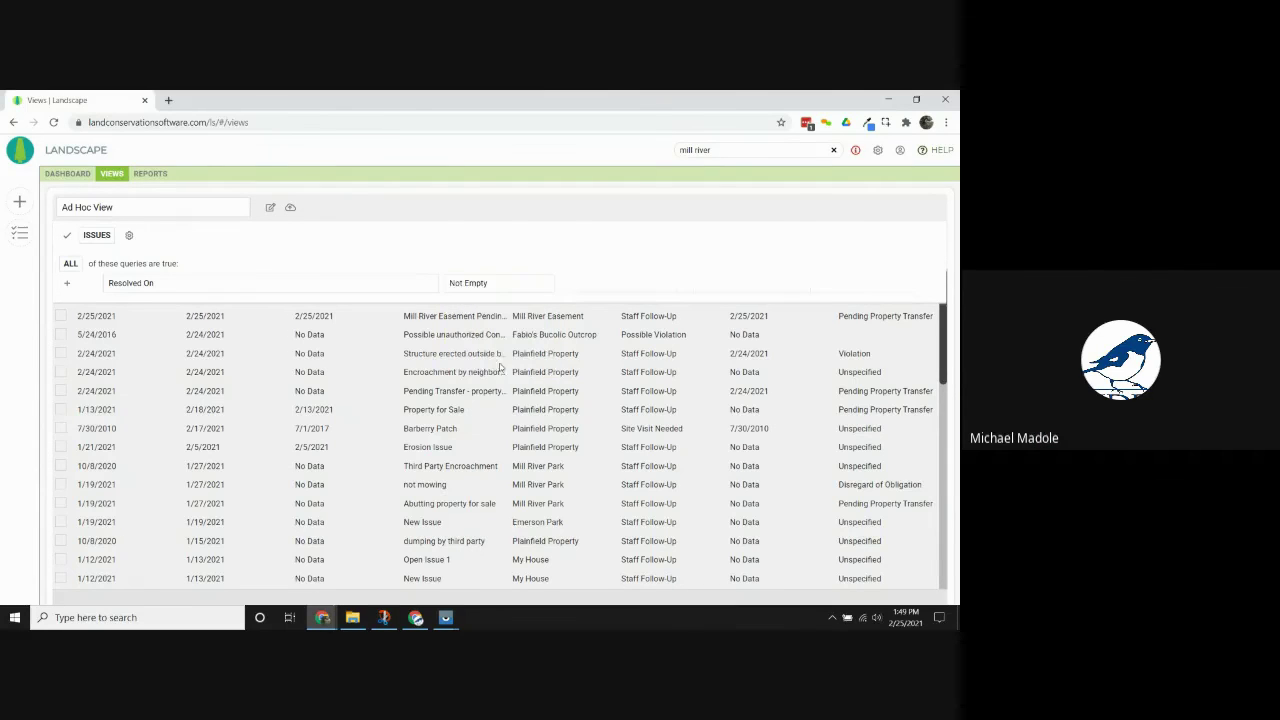
{"action": "left_click", "coordinate": [458, 282]}
{"action": "left_click", "coordinate": [480, 352]}
{"action": "left_click", "coordinate": [67, 236]}
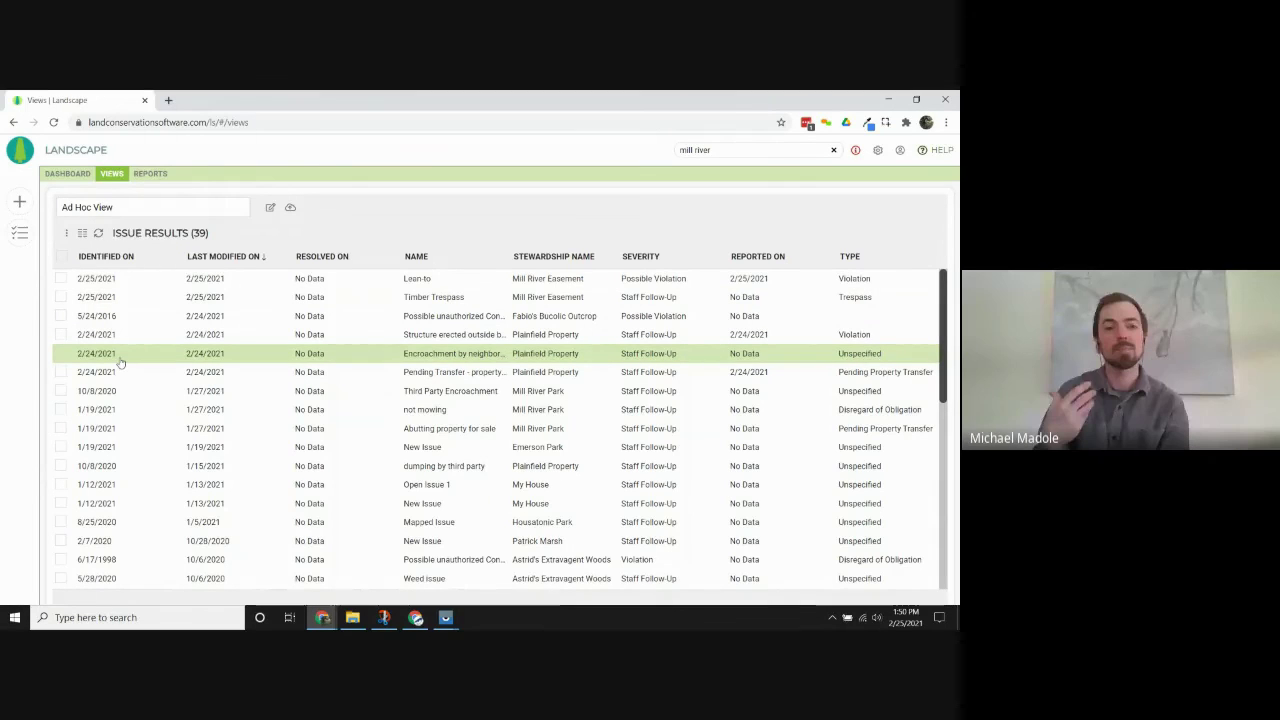
Save the ad hoc view as 'All Unresolved Issues' and confirm it appears in the views list.
{"action": "left_click", "coordinate": [291, 207]}
{"action": "left_click_drag", "start_coordinate": [466, 388], "coordinate": [256, 417]}
{"action": "type", "text": "All"}
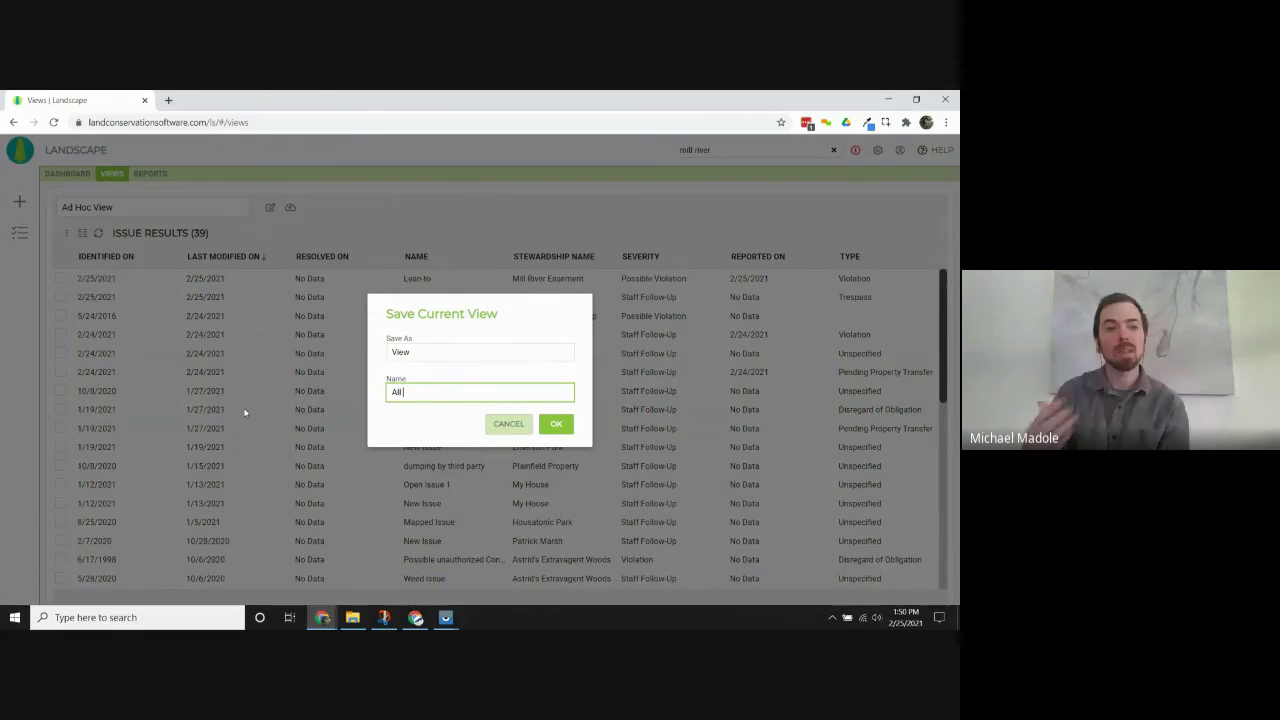
{"action": "type", "text": " Unresolved Issues"}
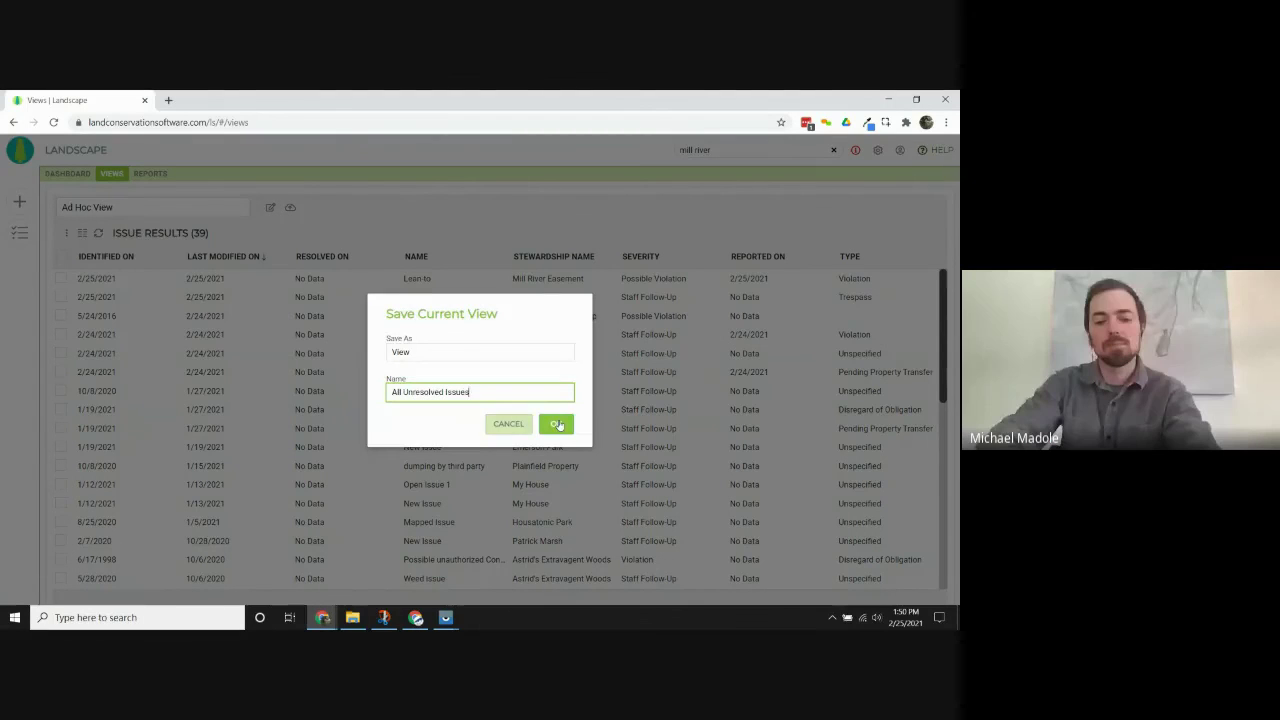
{"action": "left_click", "coordinate": [551, 425]}
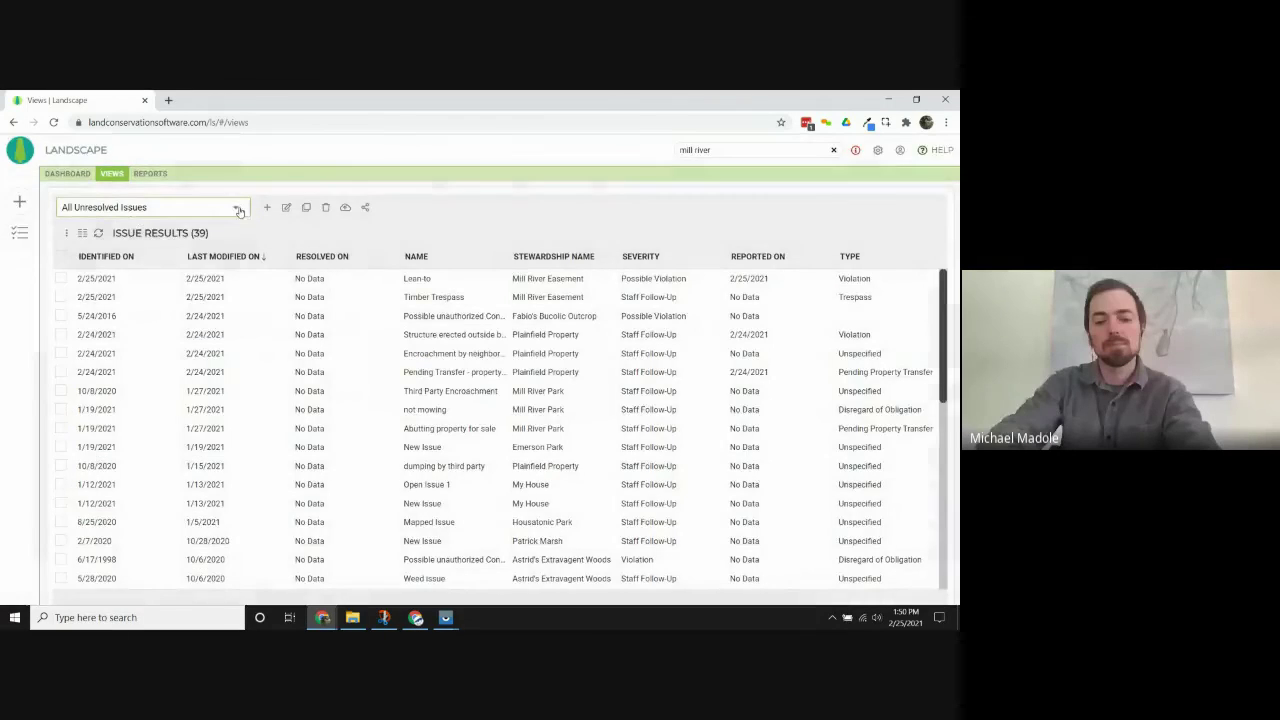
{"action": "left_click", "coordinate": [138, 208]}
{"action": "left_click_drag", "start_coordinate": [246, 244], "coordinate": [246, 287]}
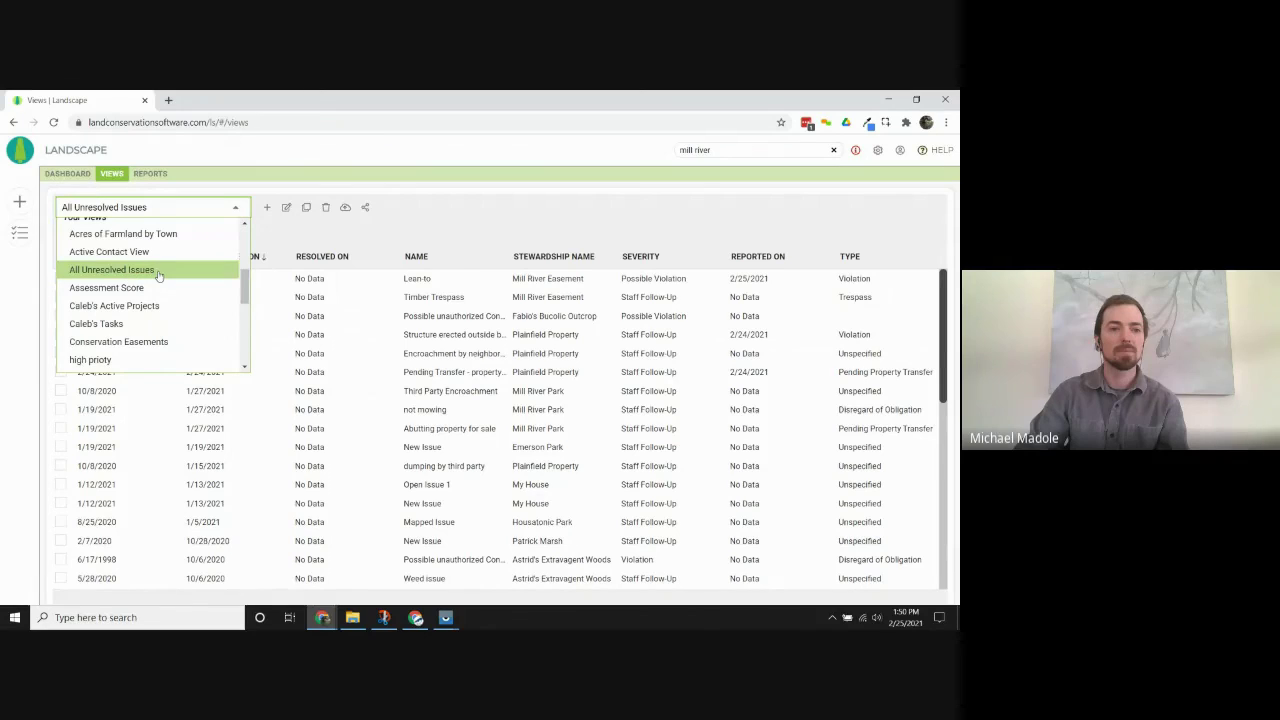
{"action": "left_click", "coordinate": [216, 211]}
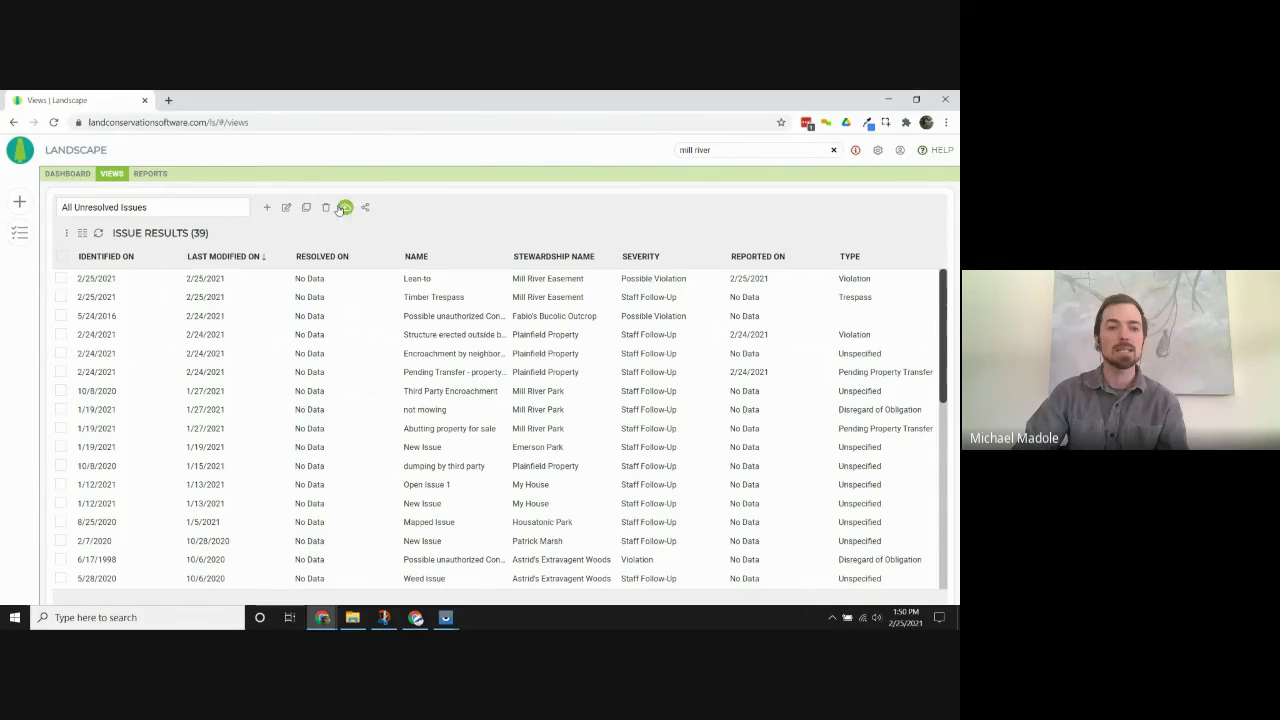
Save All Unresolved Issues with save type Dashboard and view its map on the dashboard.
{"action": "left_click", "coordinate": [344, 207]}
{"action": "left_click", "coordinate": [485, 352]}
{"action": "left_click", "coordinate": [478, 402]}
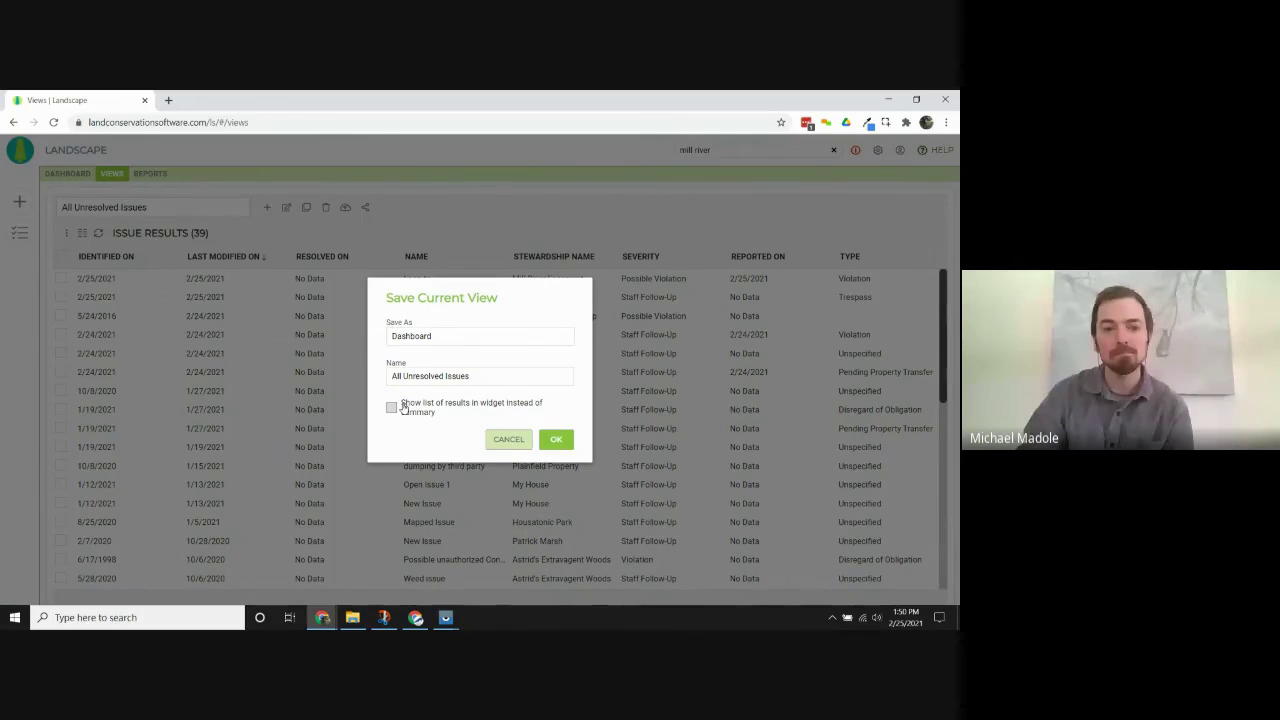
{"action": "left_click", "coordinate": [510, 441]}
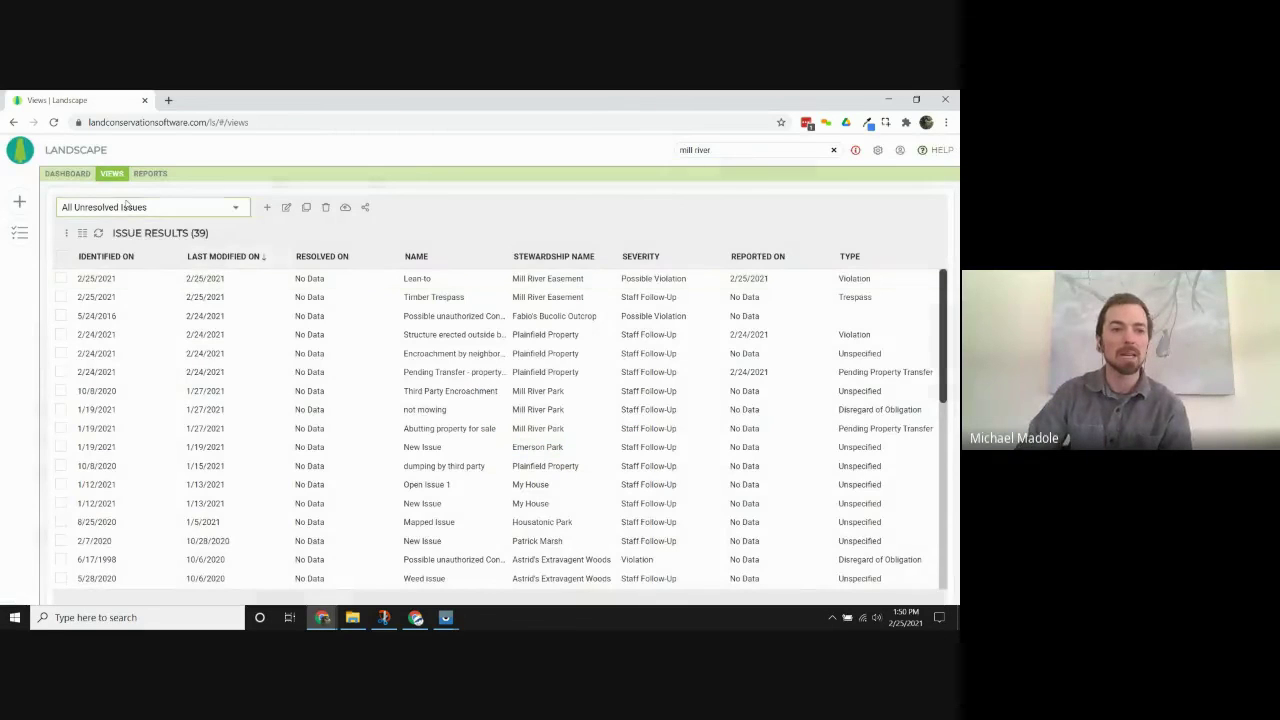
{"action": "left_click", "coordinate": [67, 173]}
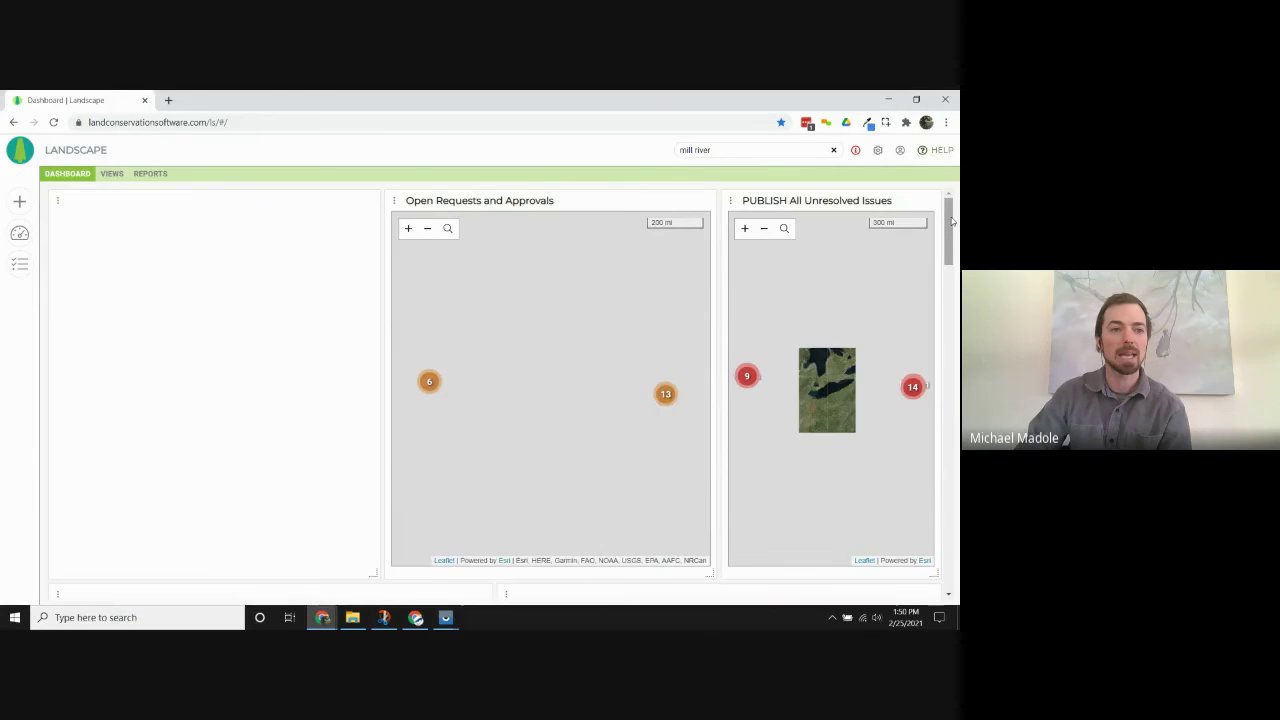
Sort the Unresolved Issues widget by Last Modified On, newest first.
{"action": "left_click_drag", "start_coordinate": [953, 222], "coordinate": [957, 572]}
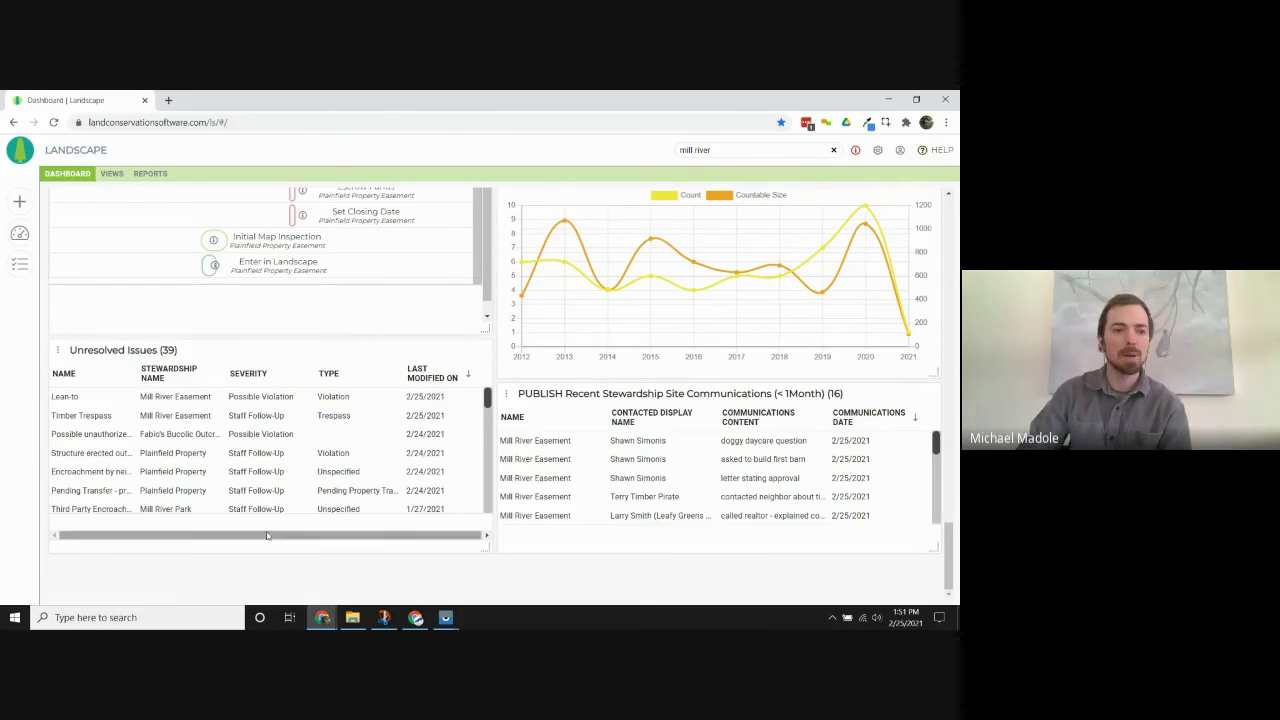
{"action": "left_click", "coordinate": [429, 375]}
{"action": "left_click", "coordinate": [429, 375]}
{"action": "left_click", "coordinate": [430, 376]}
{"action": "left_click", "coordinate": [430, 376]}
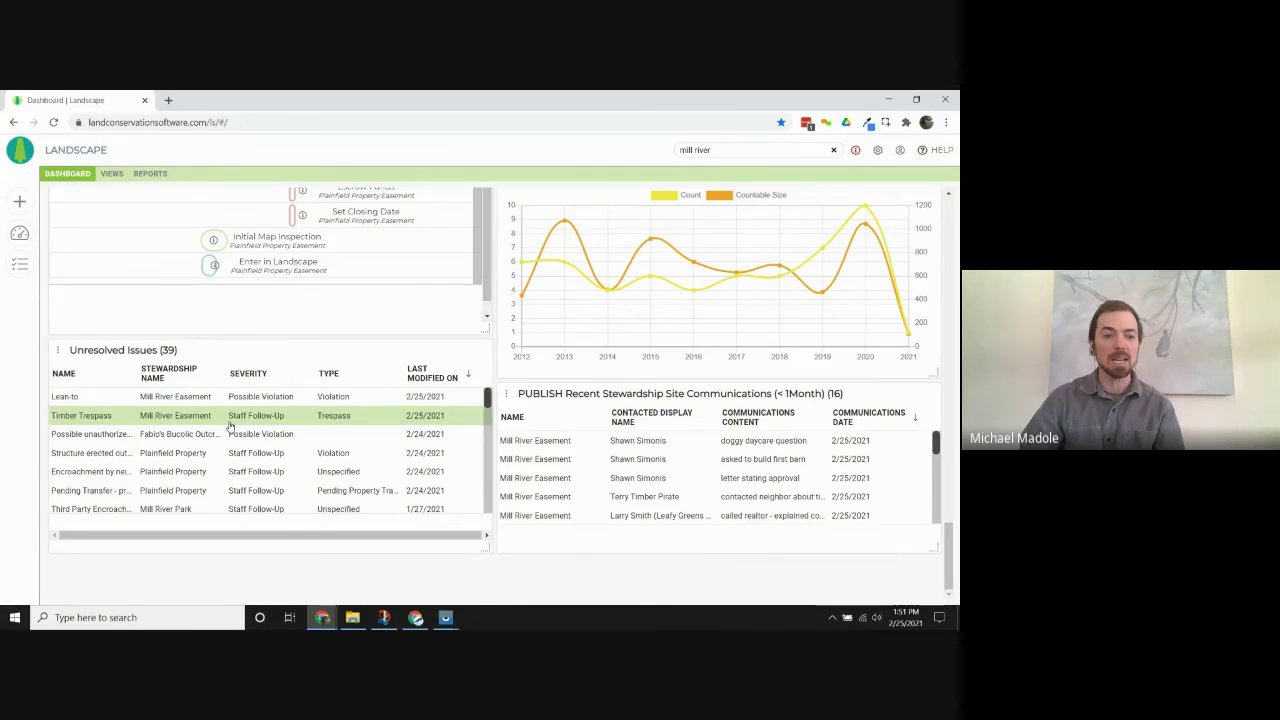
Briefly re-sort and browse Recent Communications, then return to the top and switch to Views.
{"action": "left_click", "coordinate": [849, 418]}
{"action": "left_click", "coordinate": [850, 420]}
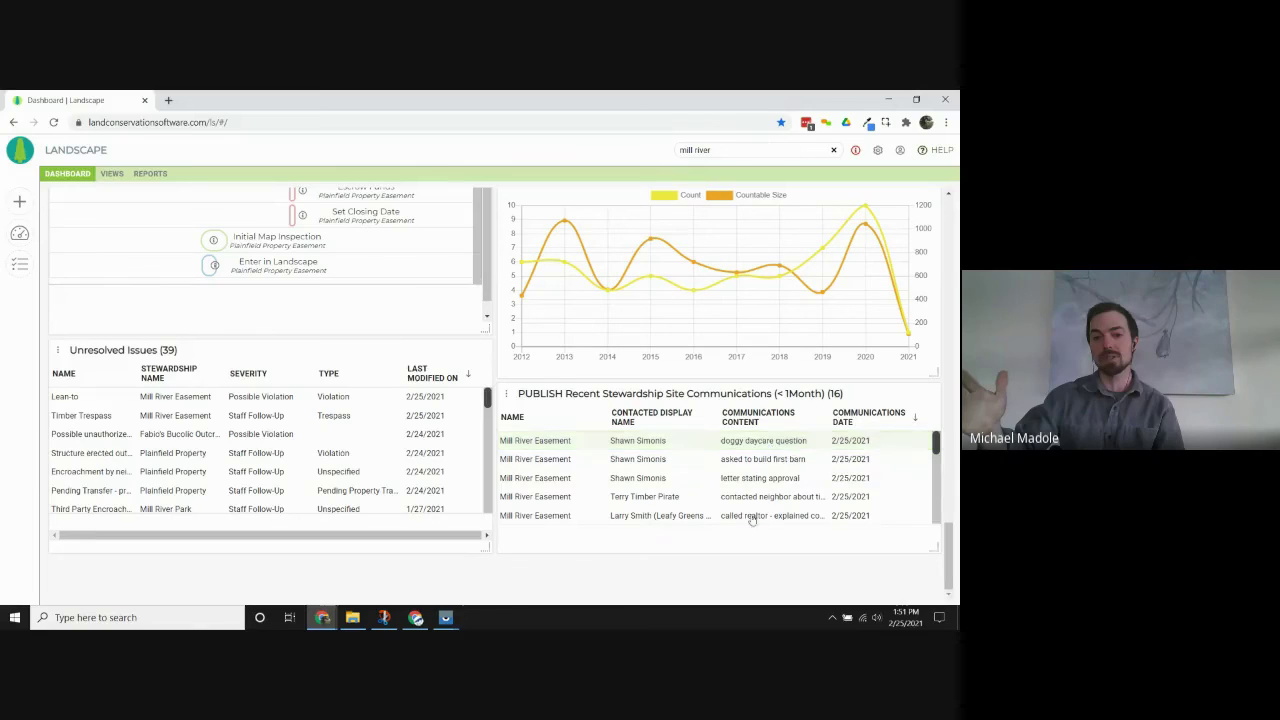
{"action": "left_click", "coordinate": [728, 478]}
{"action": "left_click", "coordinate": [670, 441]}
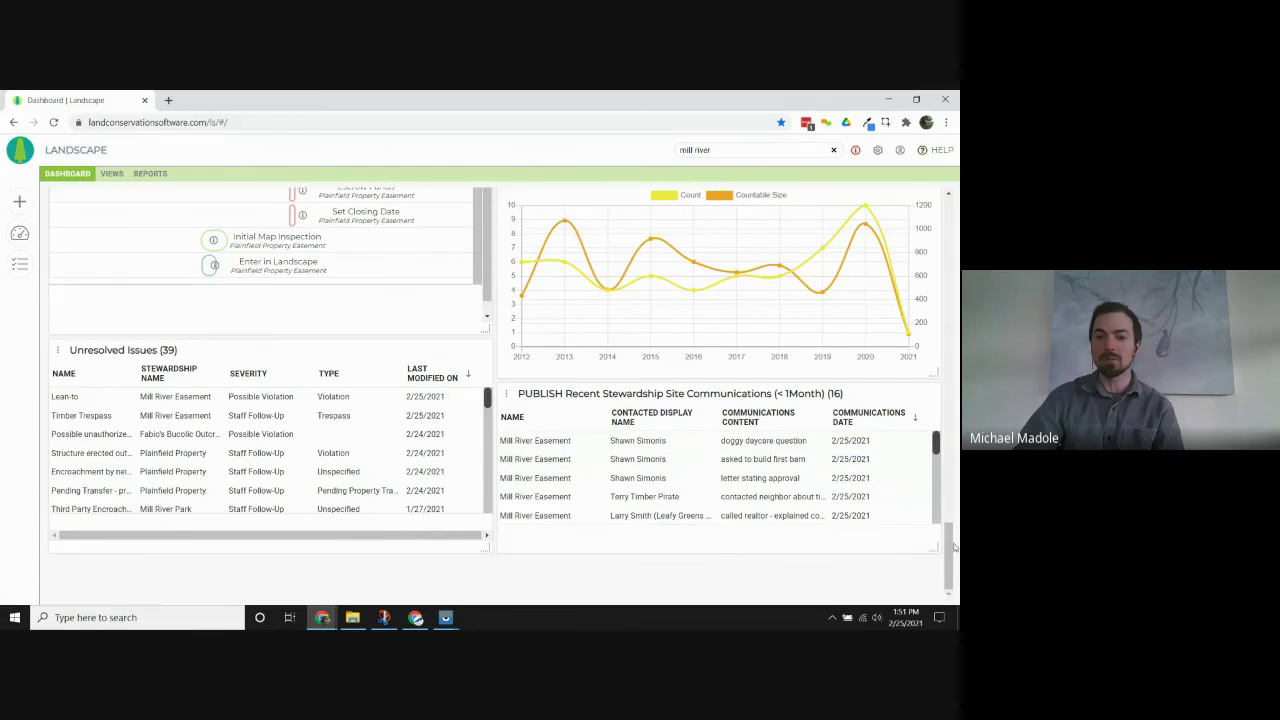
{"action": "left_click_drag", "start_coordinate": [953, 546], "coordinate": [948, 210]}
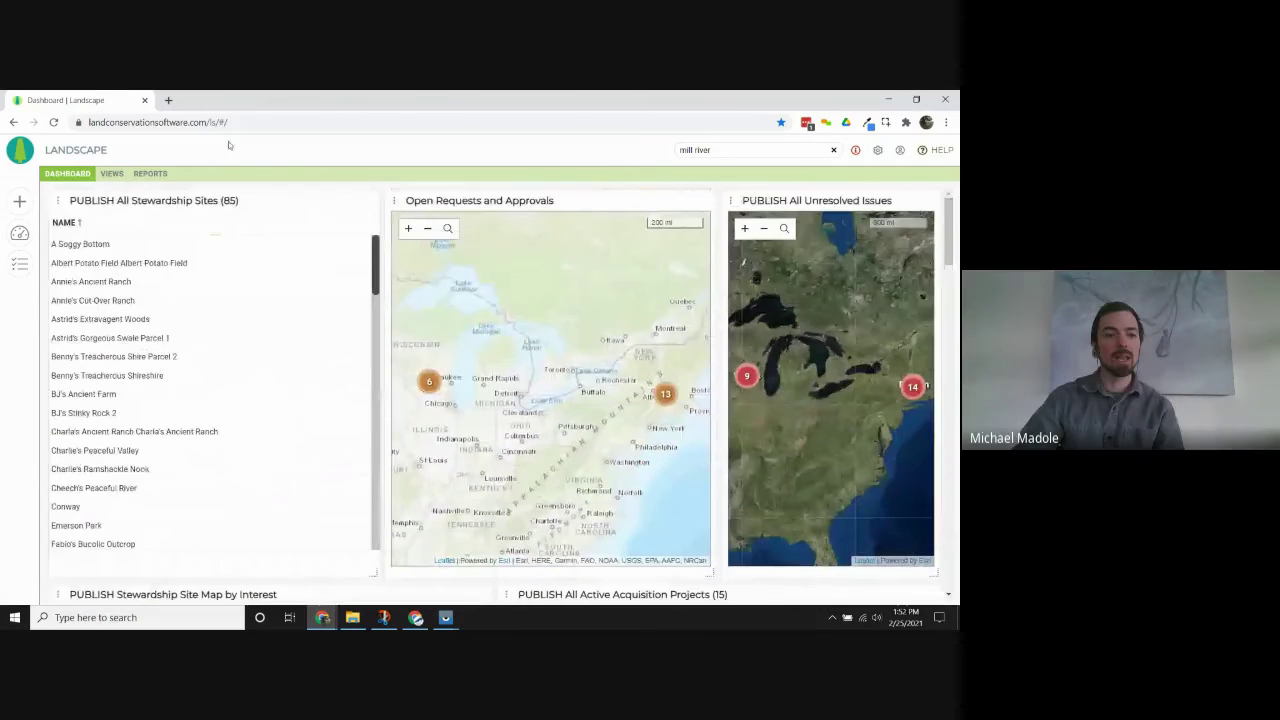
{"action": "left_click", "coordinate": [106, 176]}
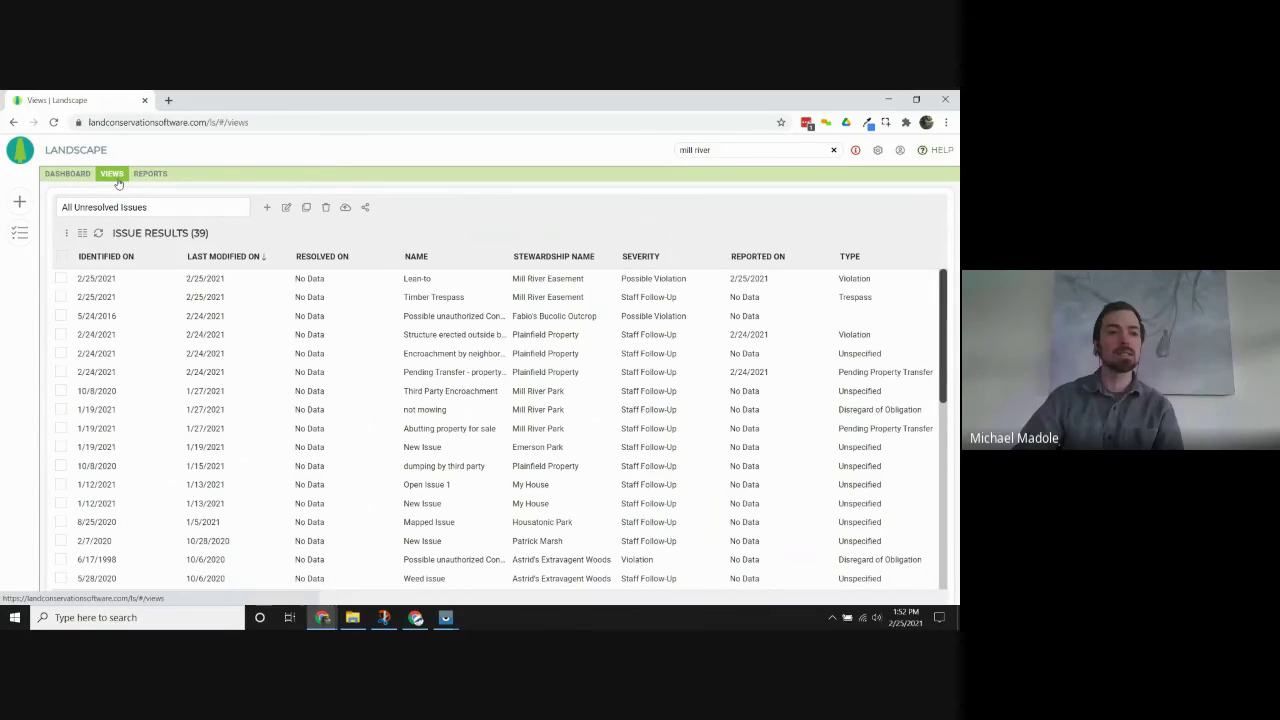
Load the built-in All Stewardship Sites view and convert it into an editable ad hoc query.
{"action": "left_click", "coordinate": [235, 210]}
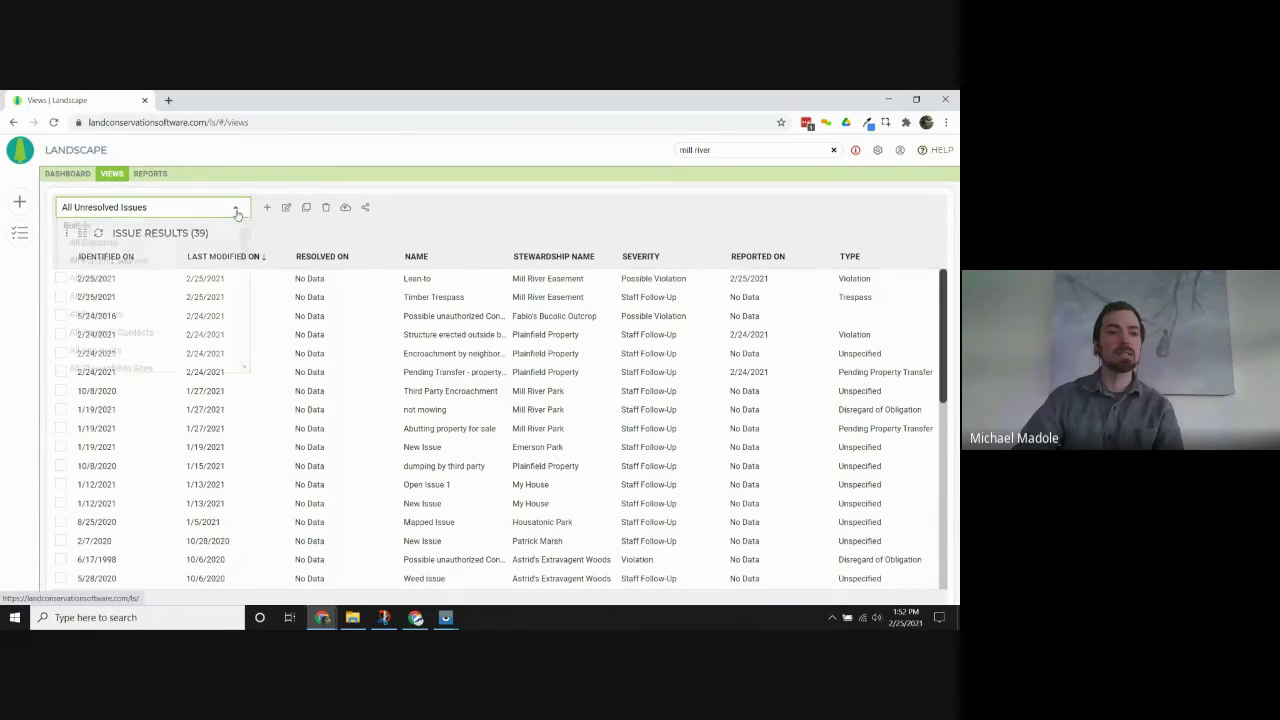
{"action": "mouse_move", "coordinate": [243, 242]}
{"action": "left_mouse_down"}
{"action": "mouse_move", "coordinate": [243, 262]}
{"action": "mouse_move", "coordinate": [243, 240]}
{"action": "left_mouse_up"}
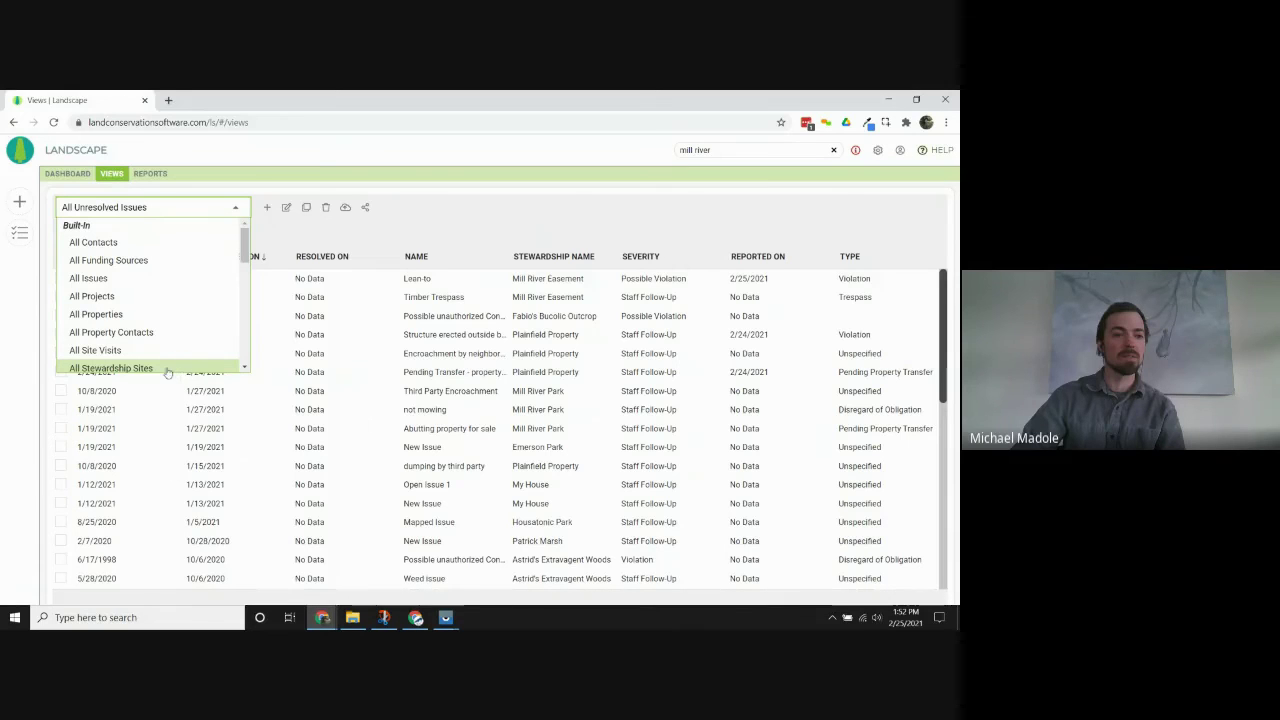
{"action": "left_click", "coordinate": [165, 369]}
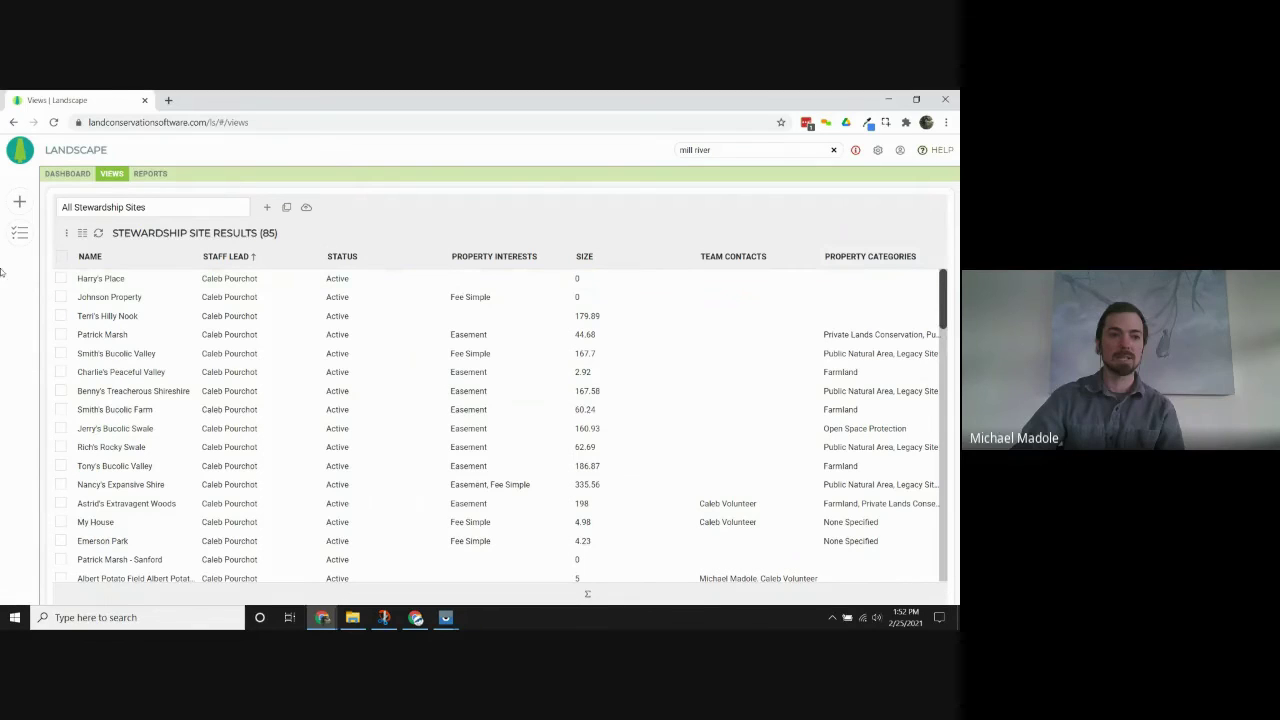
{"action": "left_click", "coordinate": [287, 208]}
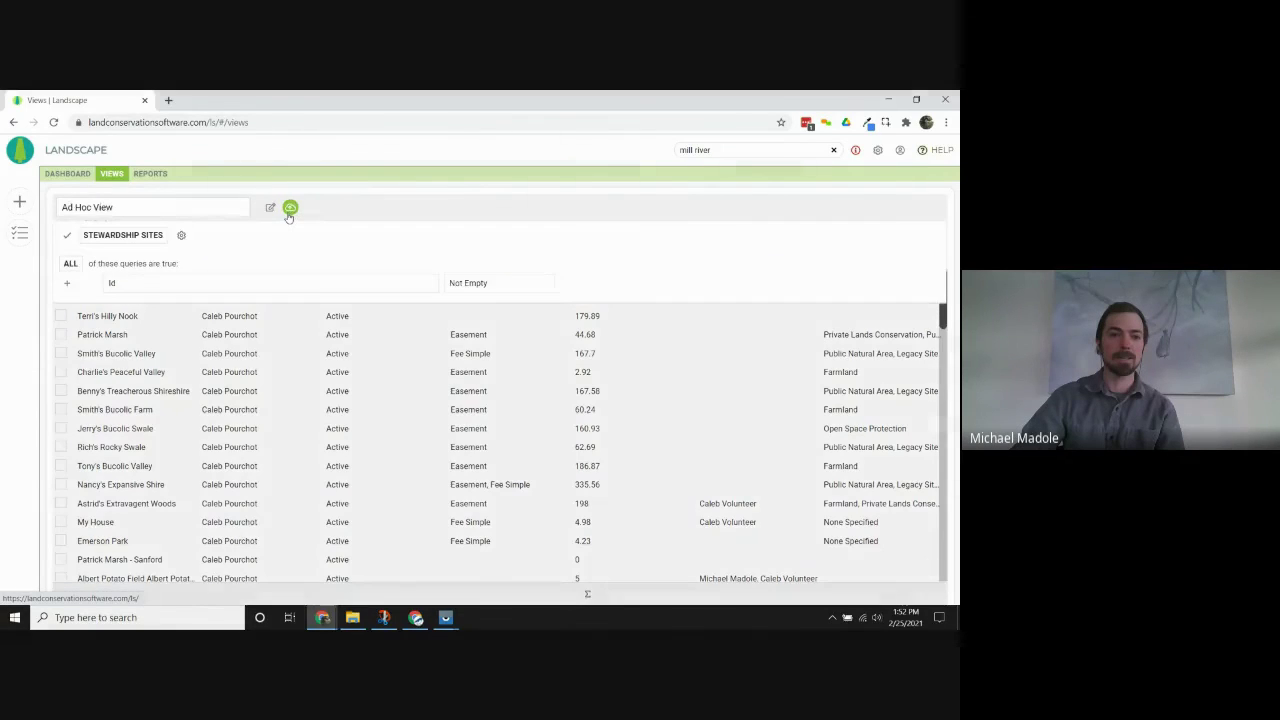
Change 'Include one result for each item in' from Active Contacts to Rights and Approvals and run it.
{"action": "left_click", "coordinate": [181, 237]}
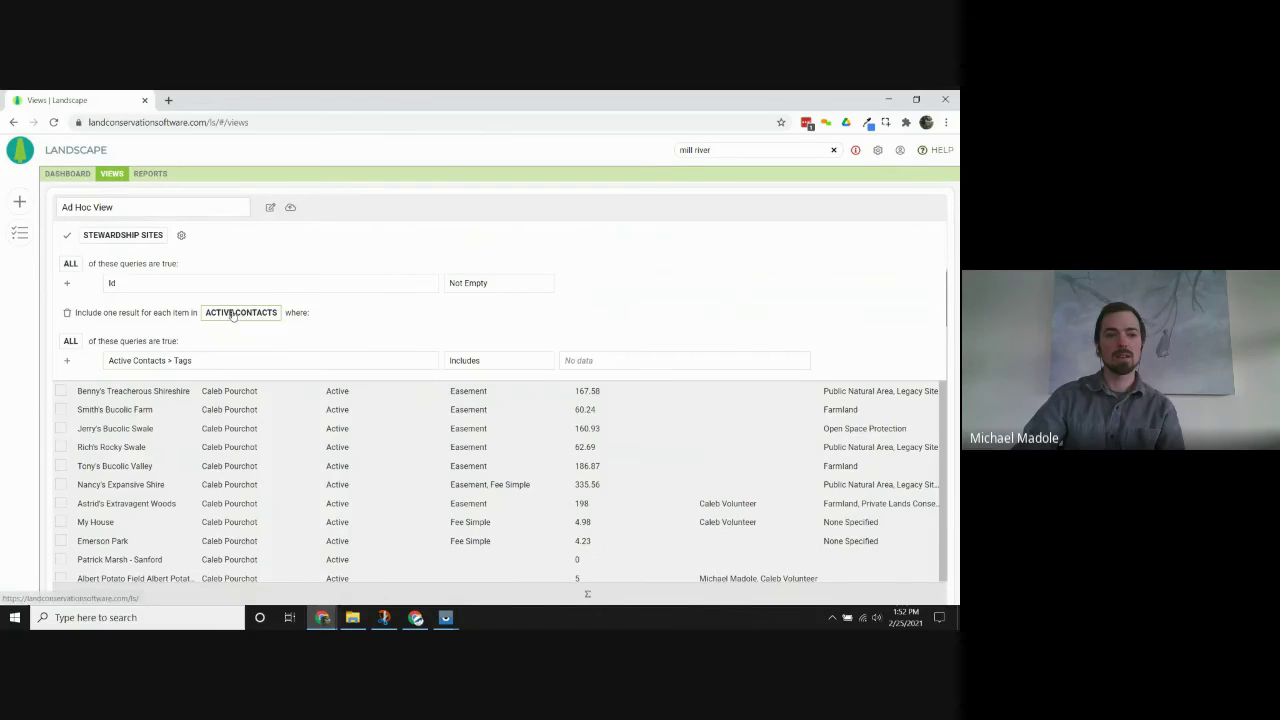
{"action": "left_click", "coordinate": [232, 313]}
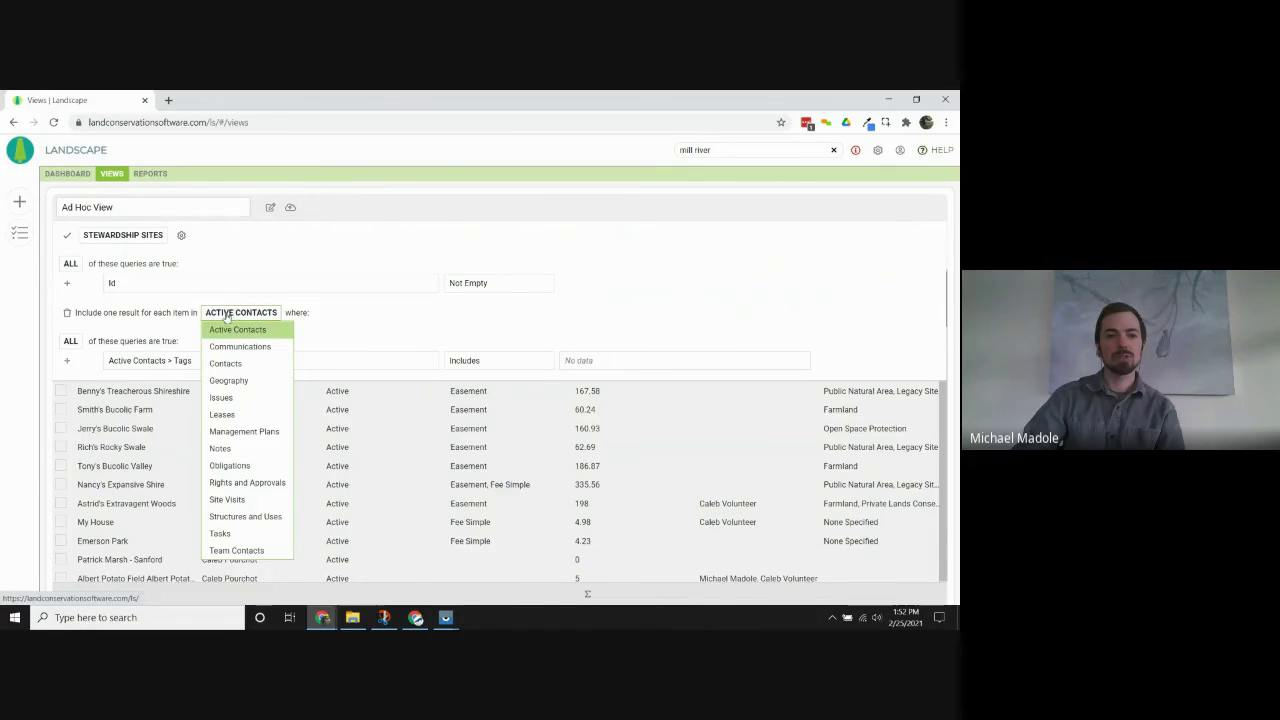
{"action": "left_click", "coordinate": [270, 483]}
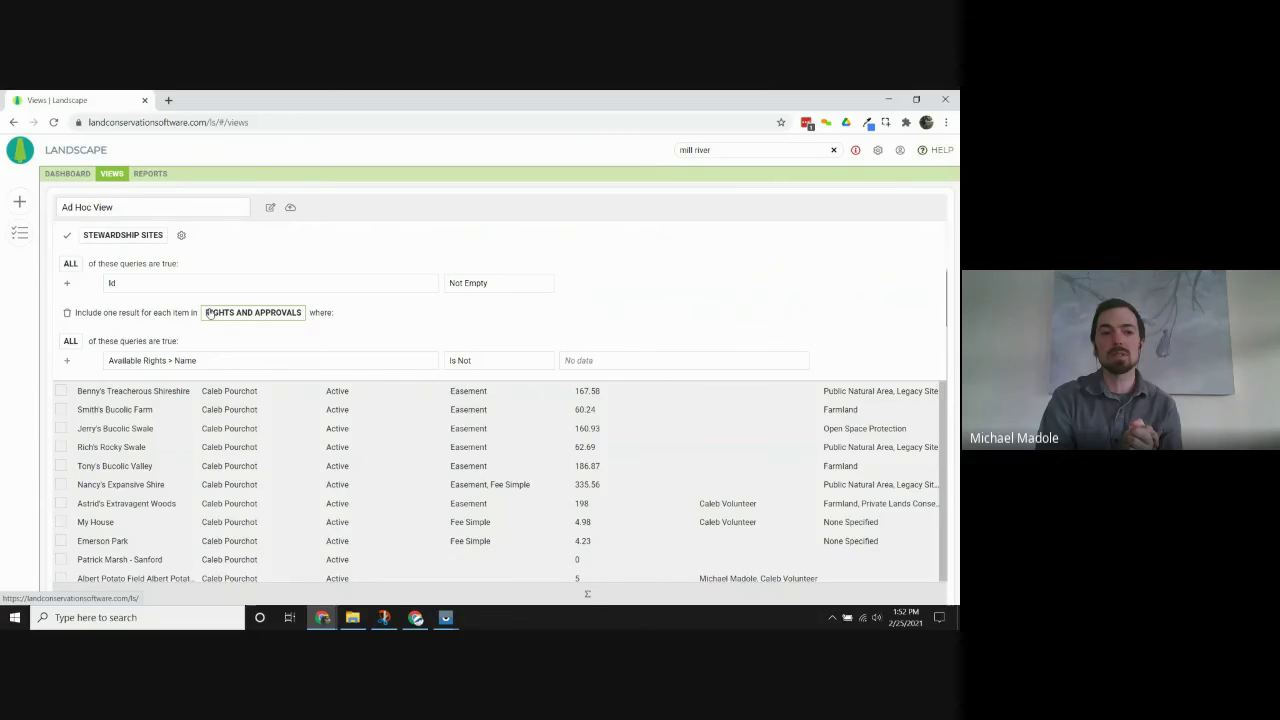
{"action": "left_click", "coordinate": [68, 237]}
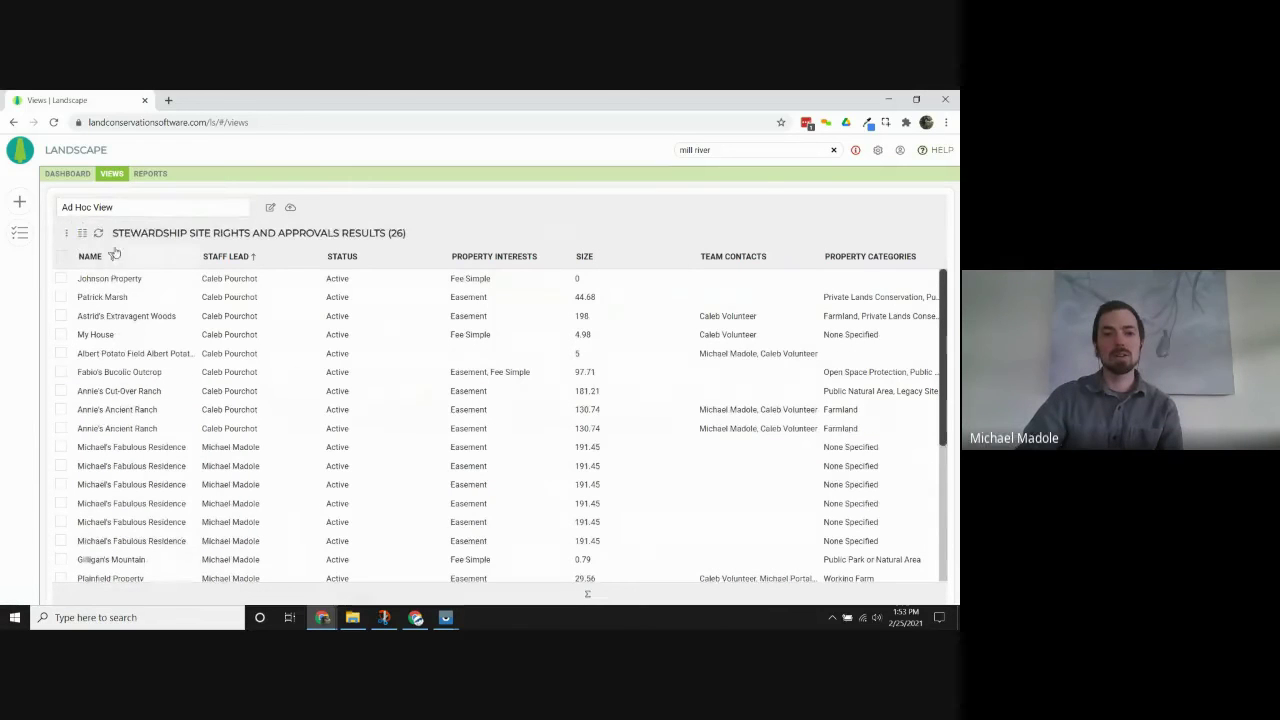
{"action": "left_click", "coordinate": [871, 284]}
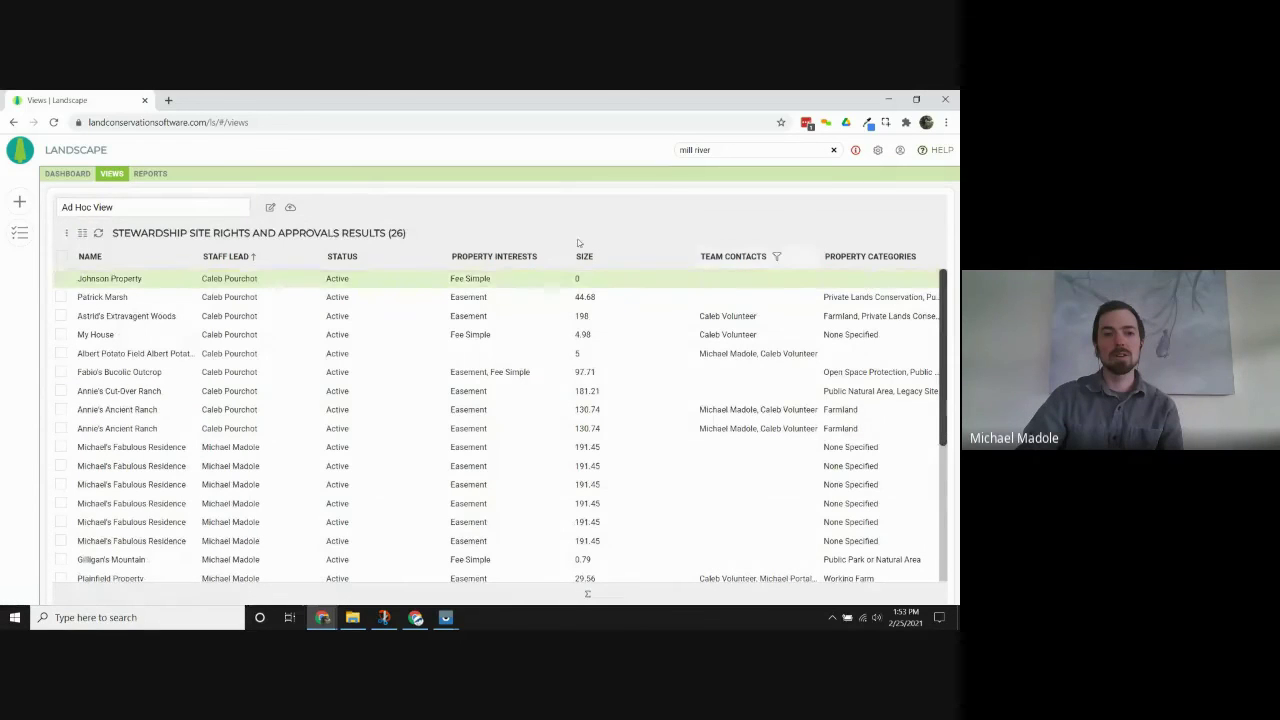
Add Rights and Approvals Activity, Name, Notified Date, Resolved Date, Status columns; drop Size, Property Interests, Status.
{"action": "left_click", "coordinate": [82, 233]}
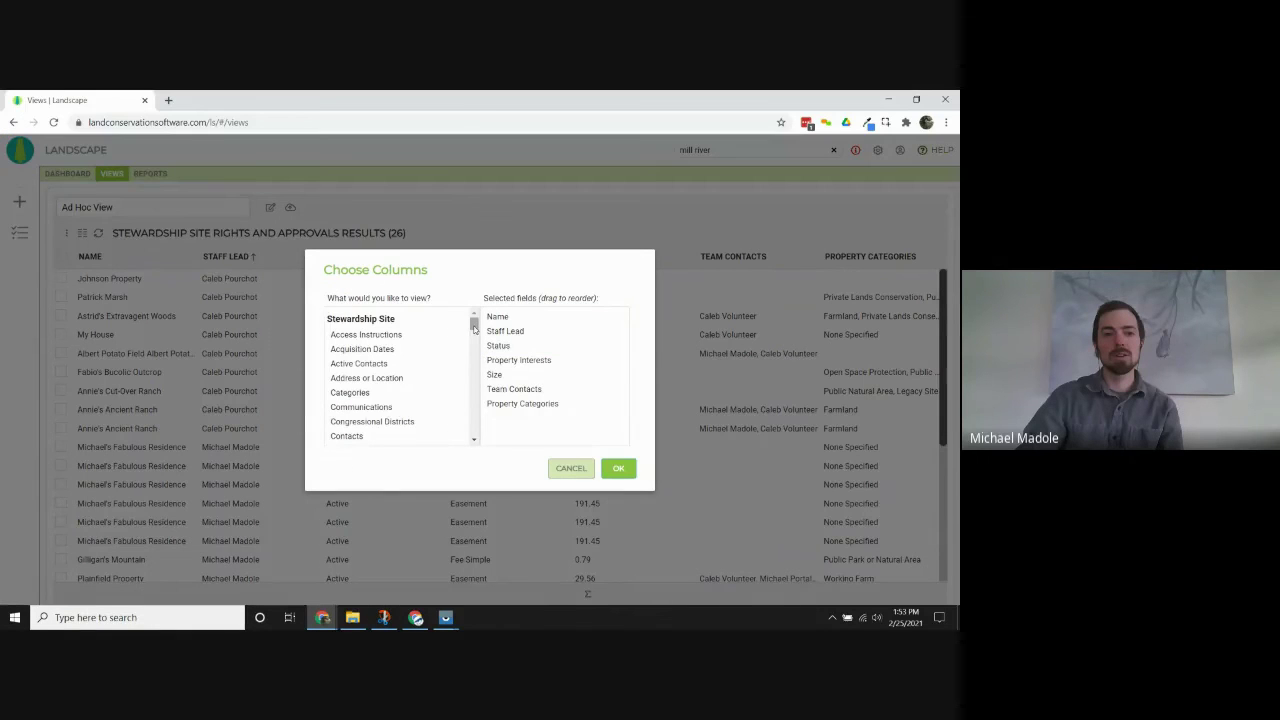
{"action": "left_click_drag", "start_coordinate": [476, 328], "coordinate": [483, 426]}
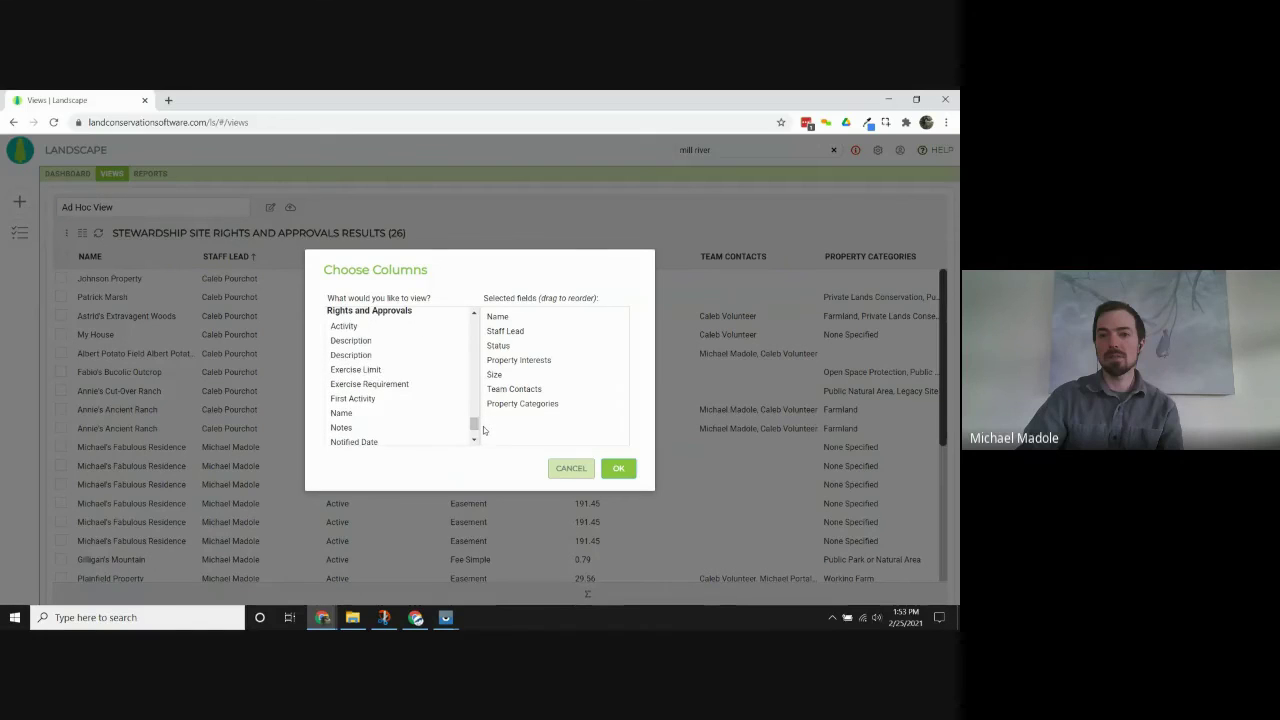
{"action": "left_click", "coordinate": [411, 331]}
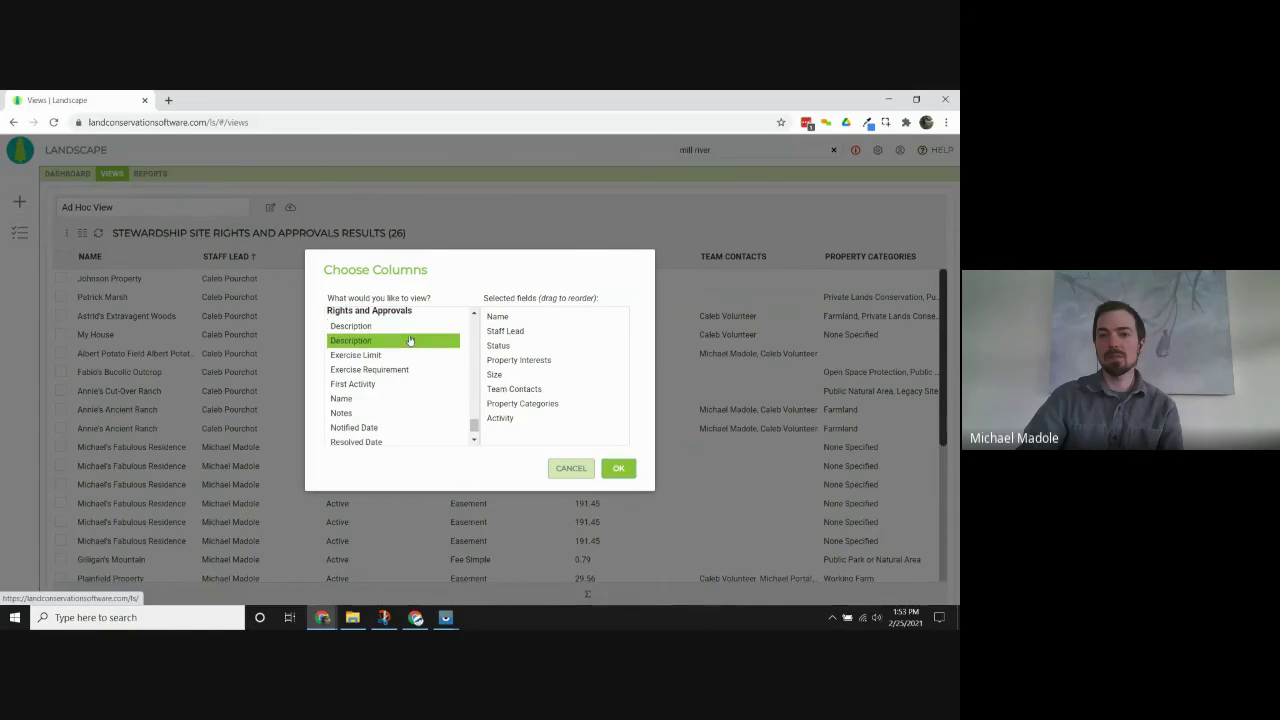
{"action": "left_click", "coordinate": [397, 427]}
{"action": "left_click", "coordinate": [397, 398]}
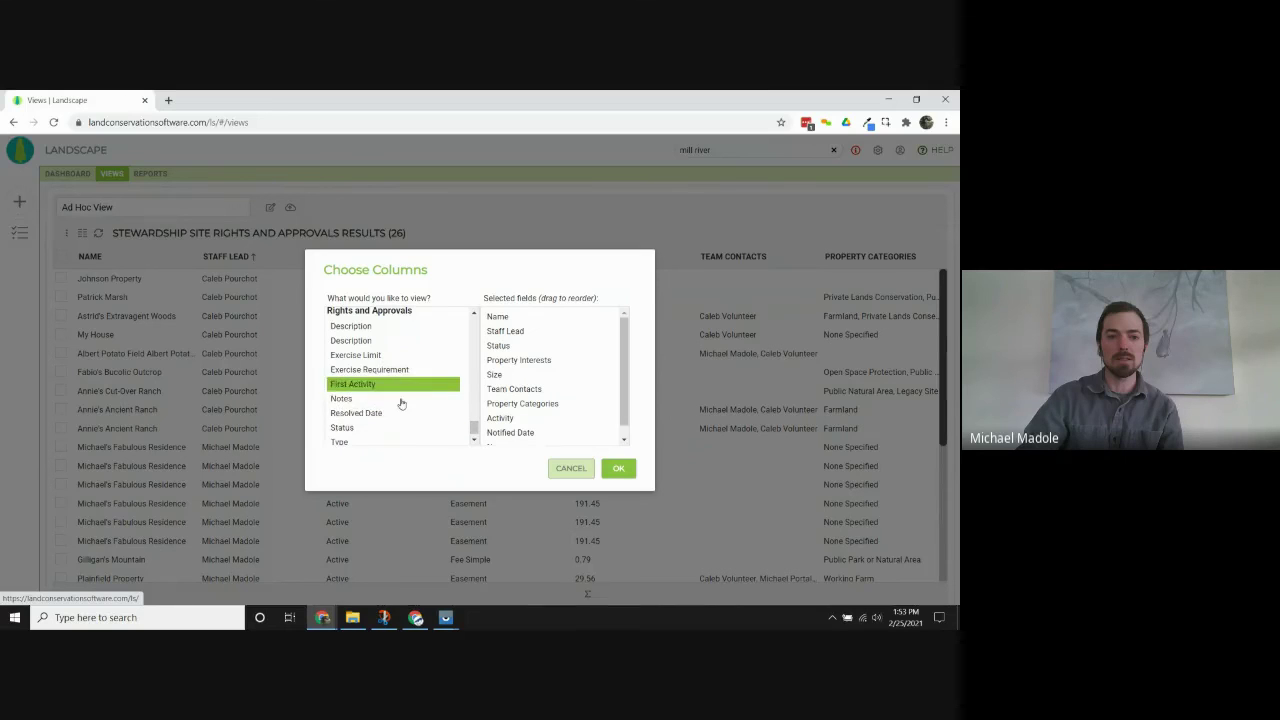
{"action": "left_click", "coordinate": [401, 415]}
{"action": "left_click", "coordinate": [401, 419]}
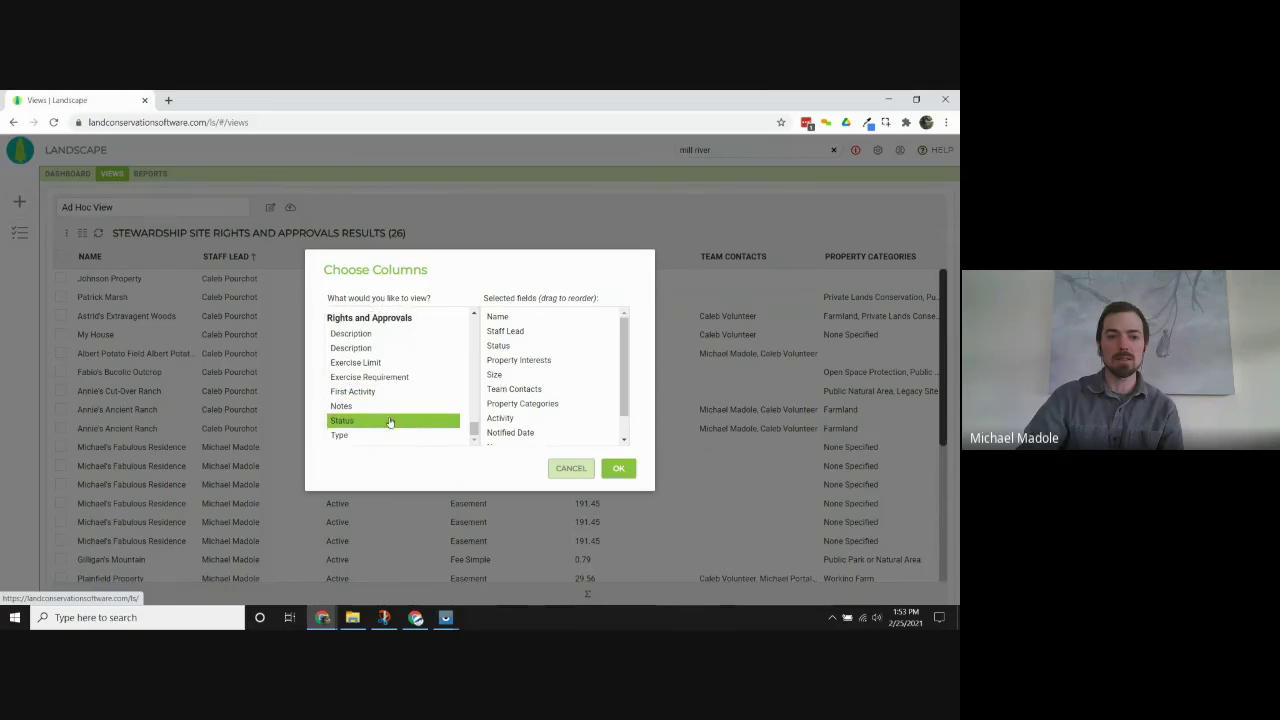
{"action": "left_click", "coordinate": [560, 374]}
{"action": "left_click", "coordinate": [557, 360]}
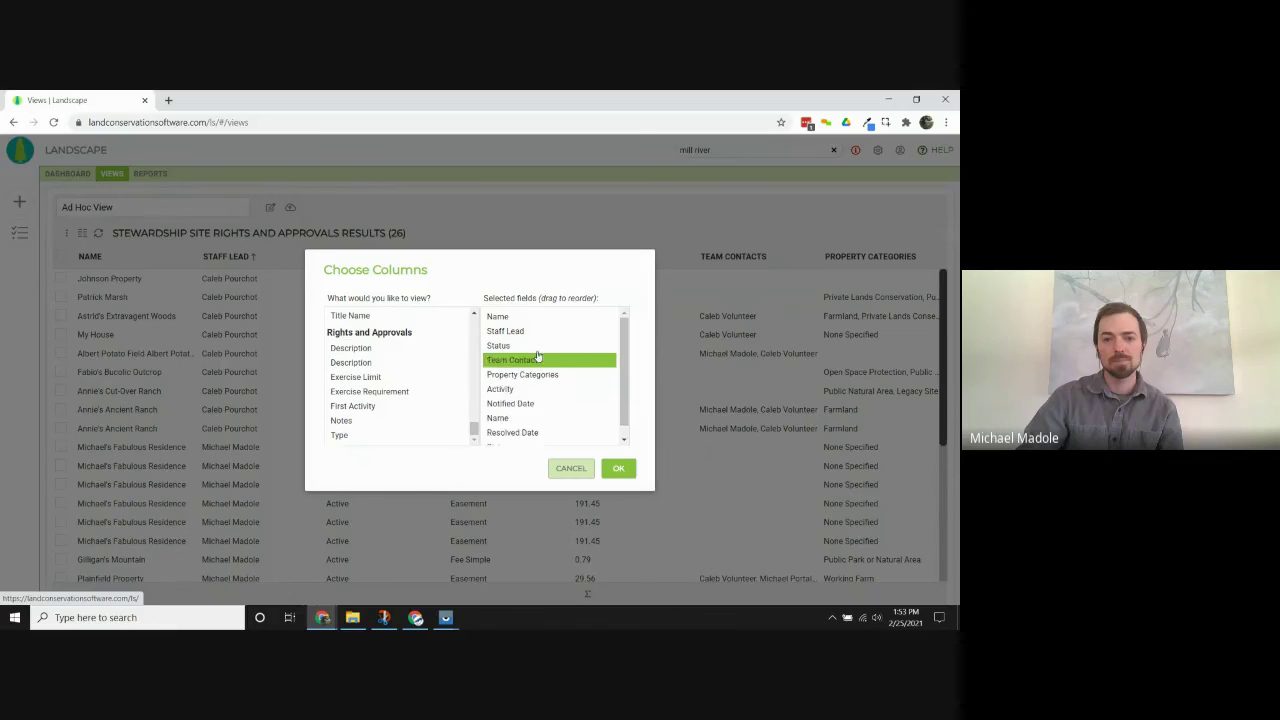
{"action": "left_click", "coordinate": [578, 345]}
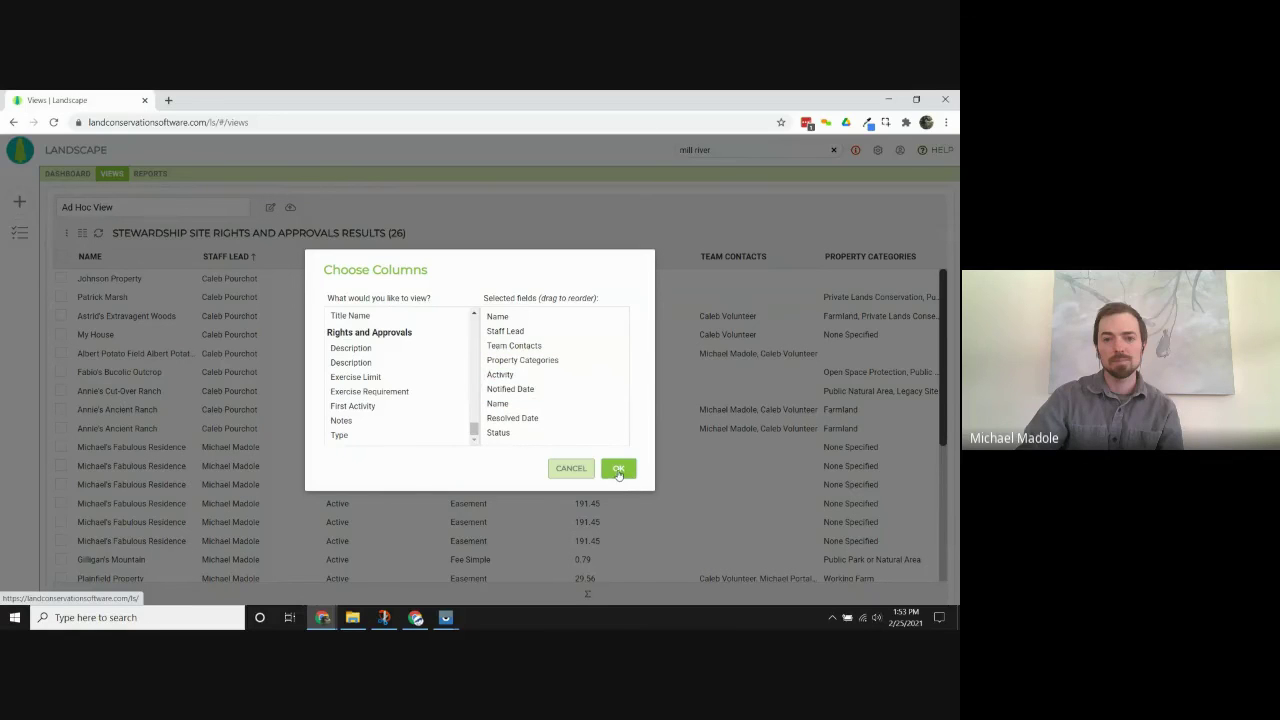
{"action": "left_click", "coordinate": [619, 471]}
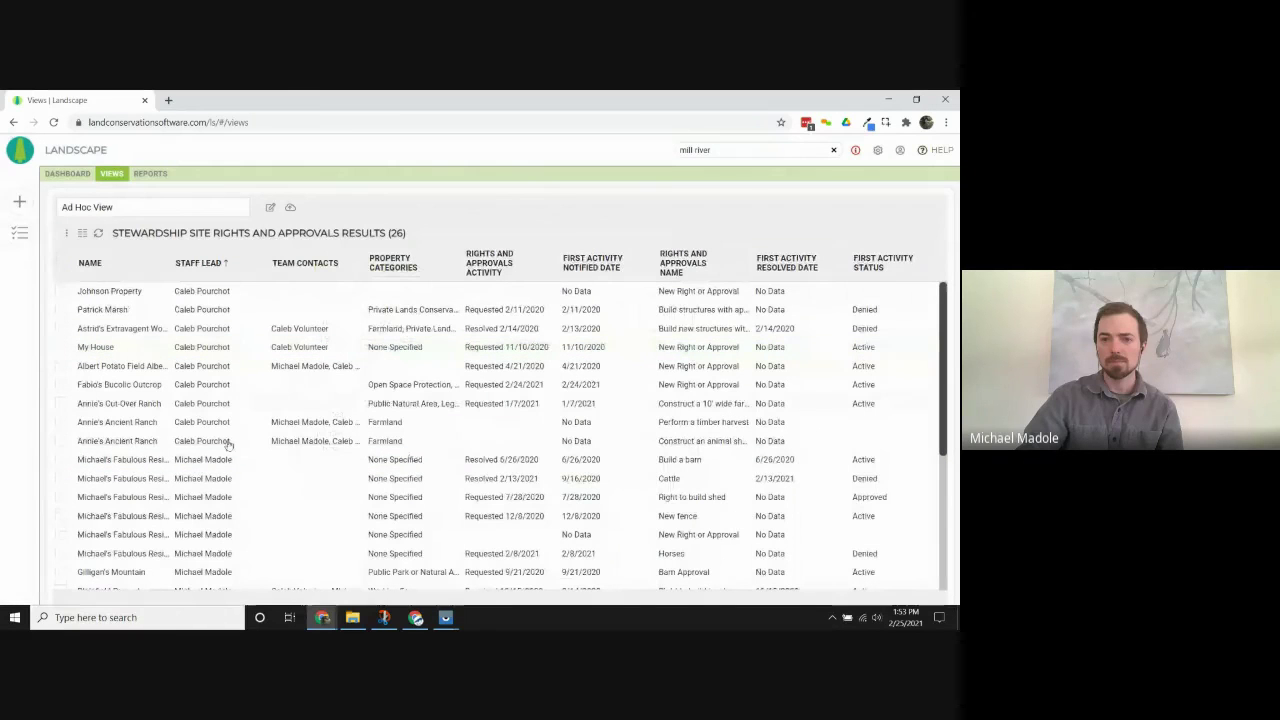
Reopen the ad hoc query criteria and check the Stewardship Sites record type list, leaving it unchanged.
{"action": "left_click", "coordinate": [360, 309]}
{"action": "left_click", "coordinate": [484, 405]}
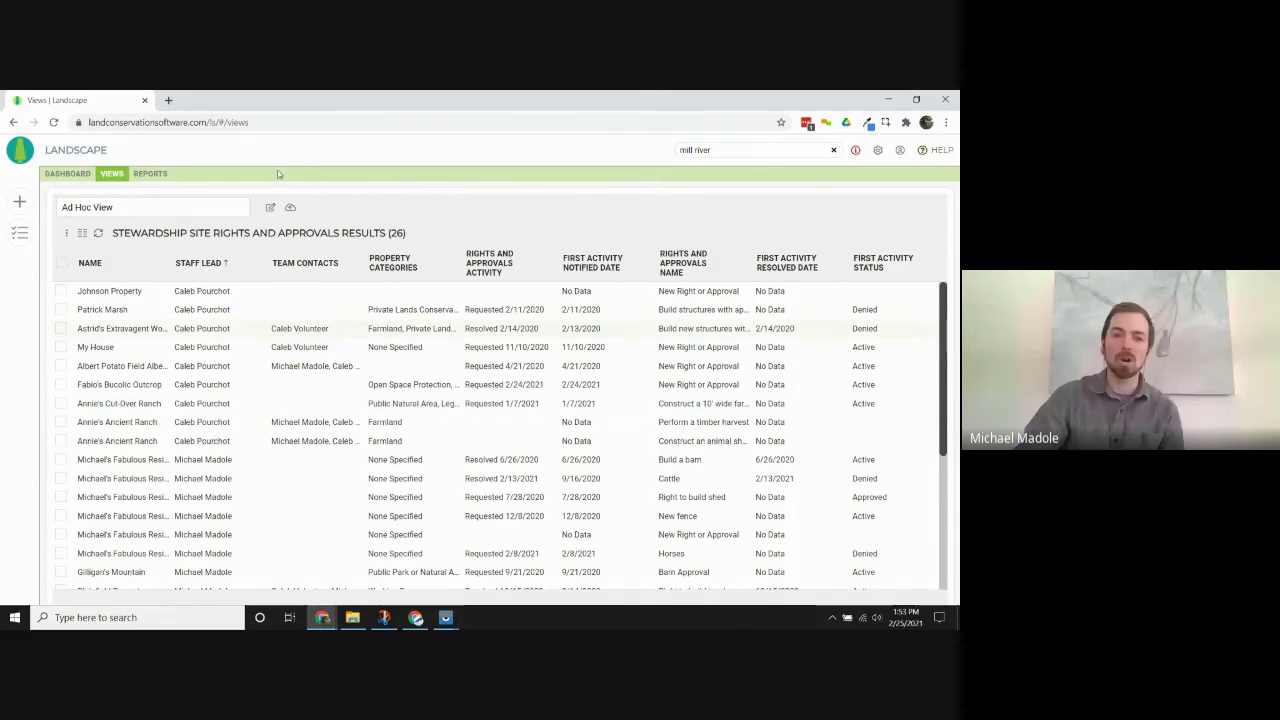
{"action": "left_click", "coordinate": [272, 209]}
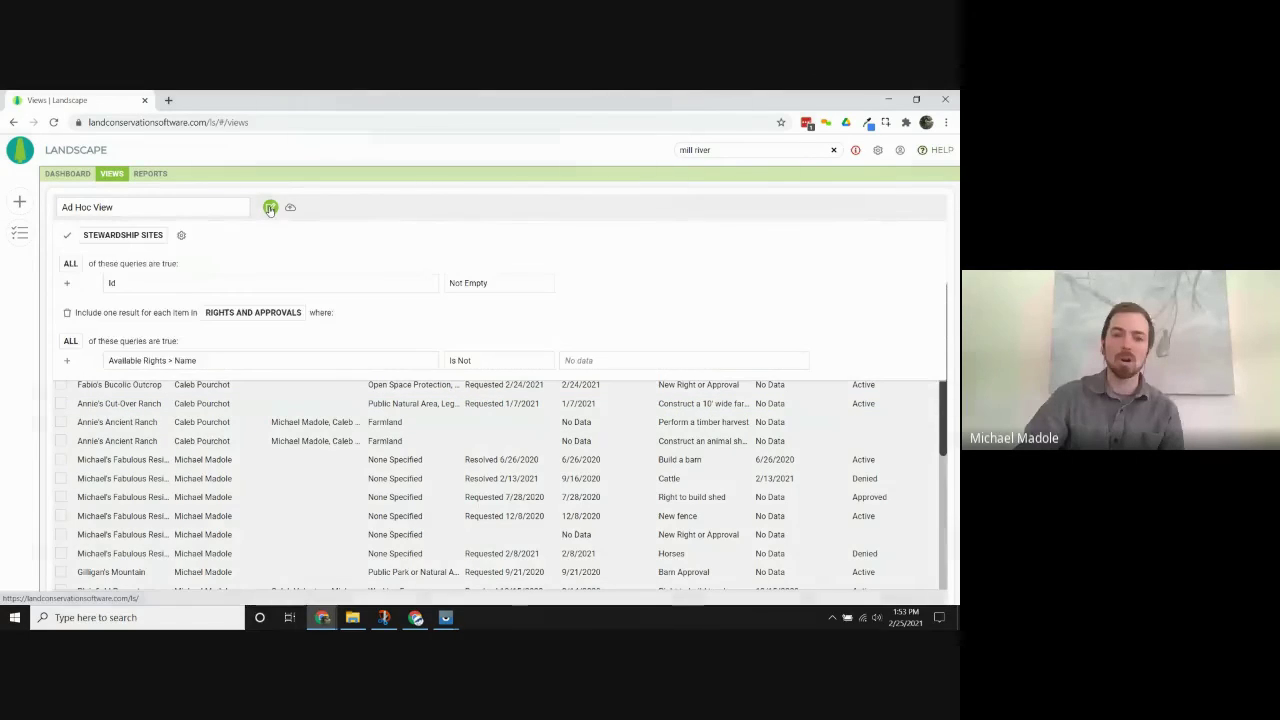
{"action": "left_click", "coordinate": [137, 240]}
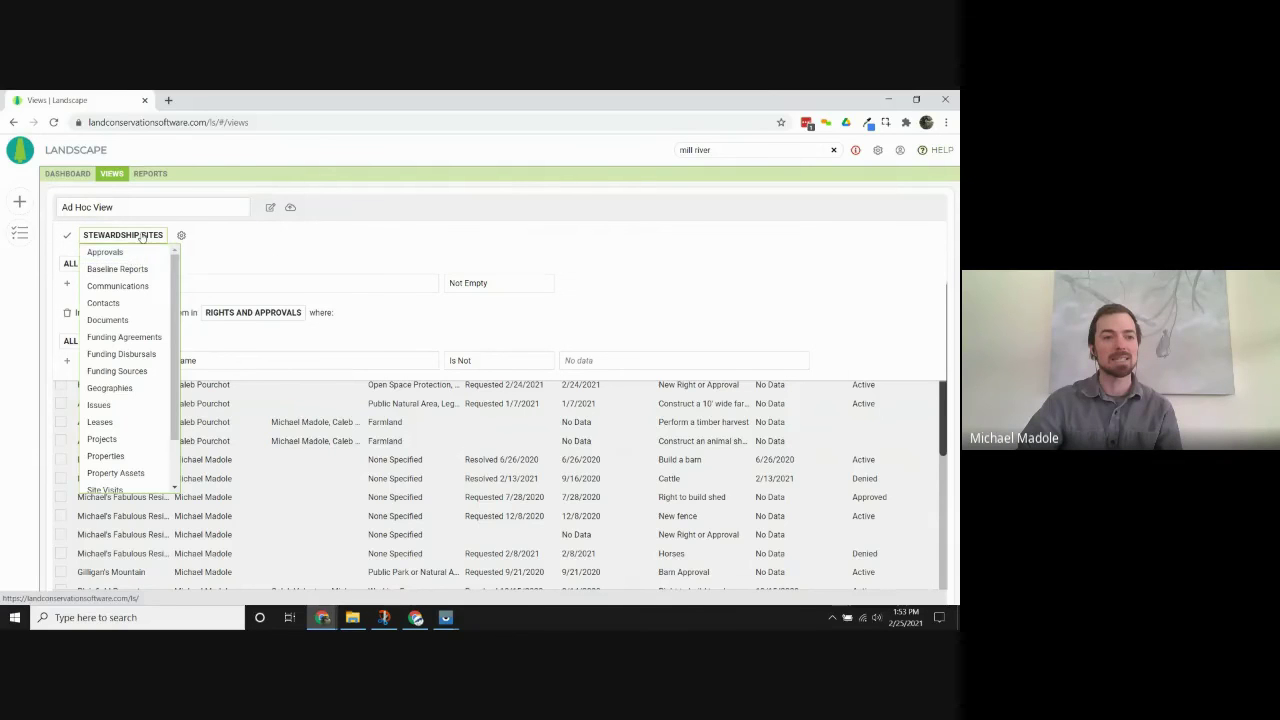
{"action": "left_click", "coordinate": [142, 236]}
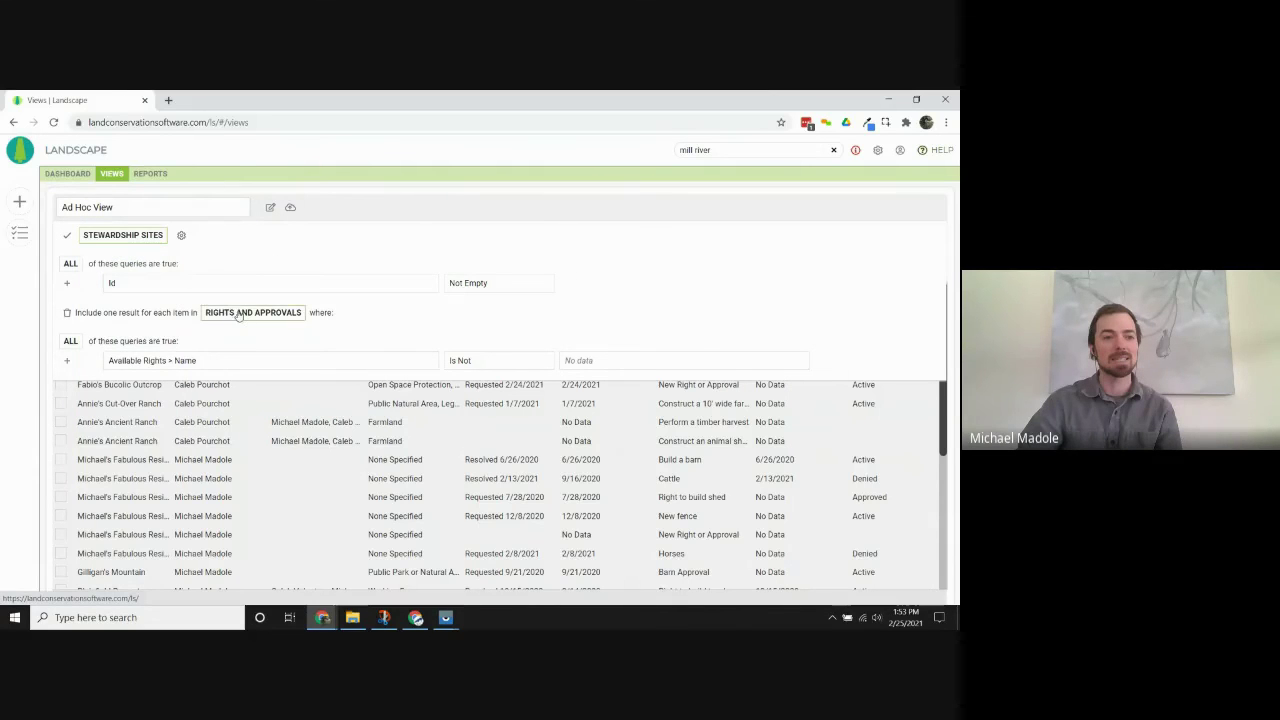
{"action": "scroll", "coordinate": [70, 242], "scroll_direction": "down", "scroll_amount": 1}
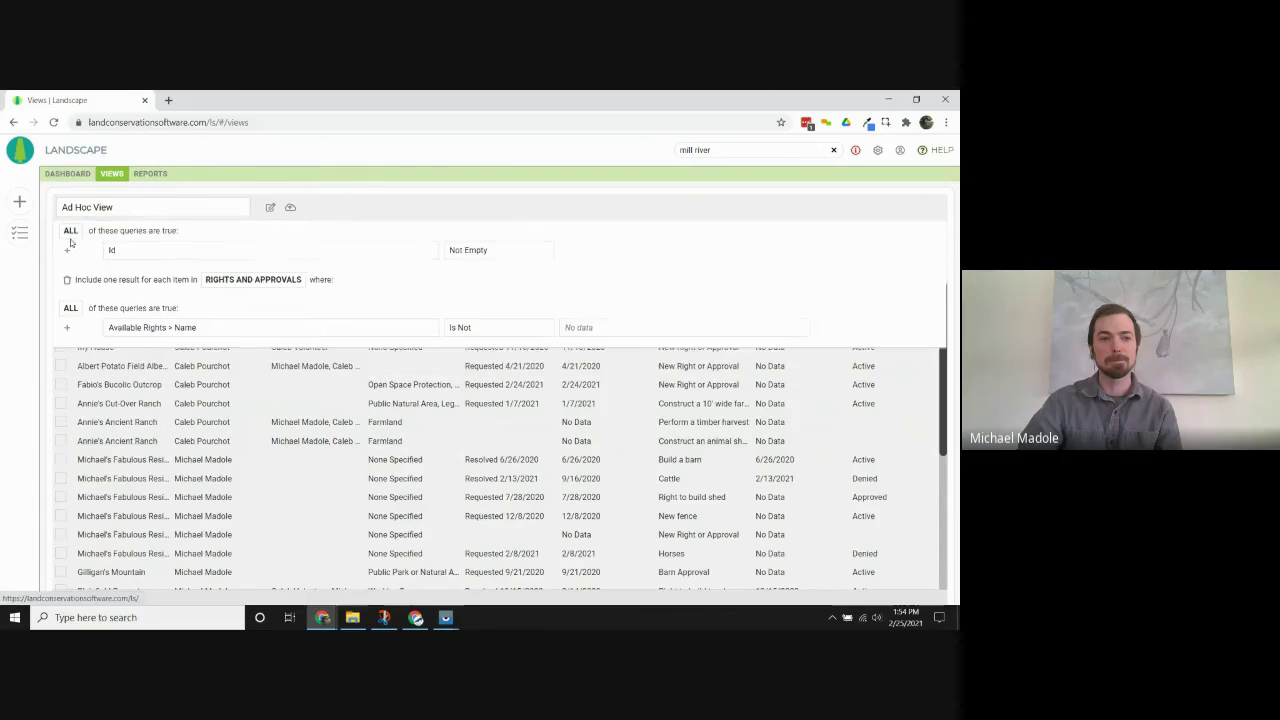